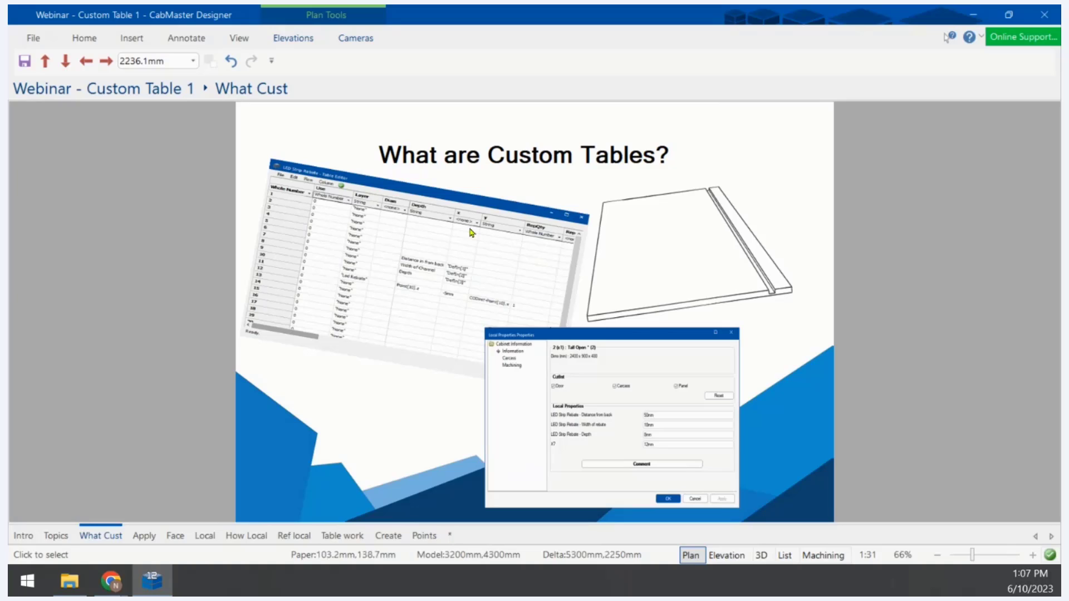
Open the tall cabinet's properties on the Apply page and show its custom boring and routing options
click(453, 261)
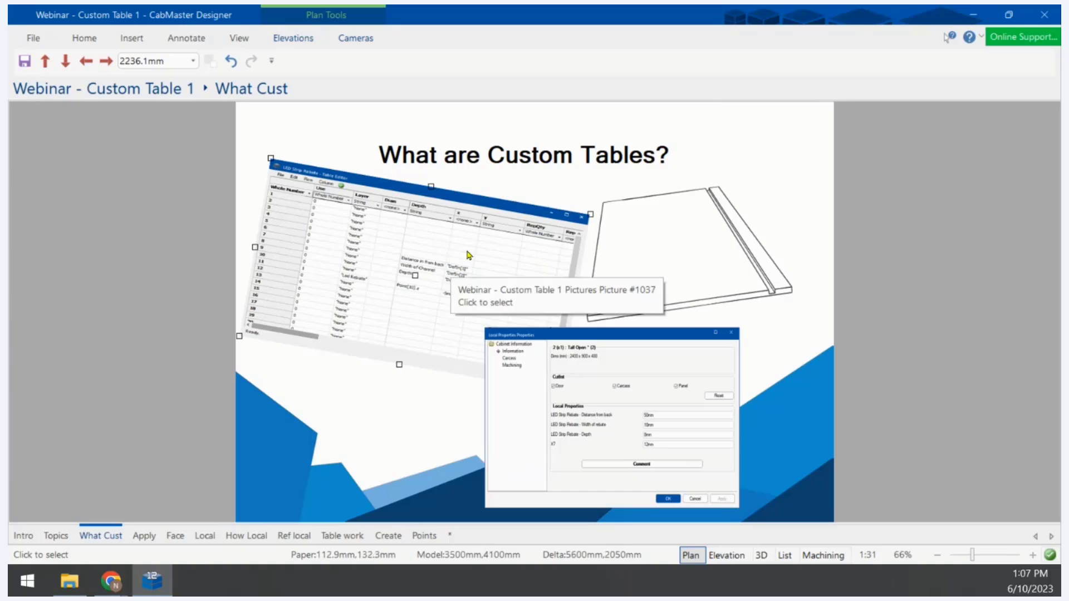
click(144, 535)
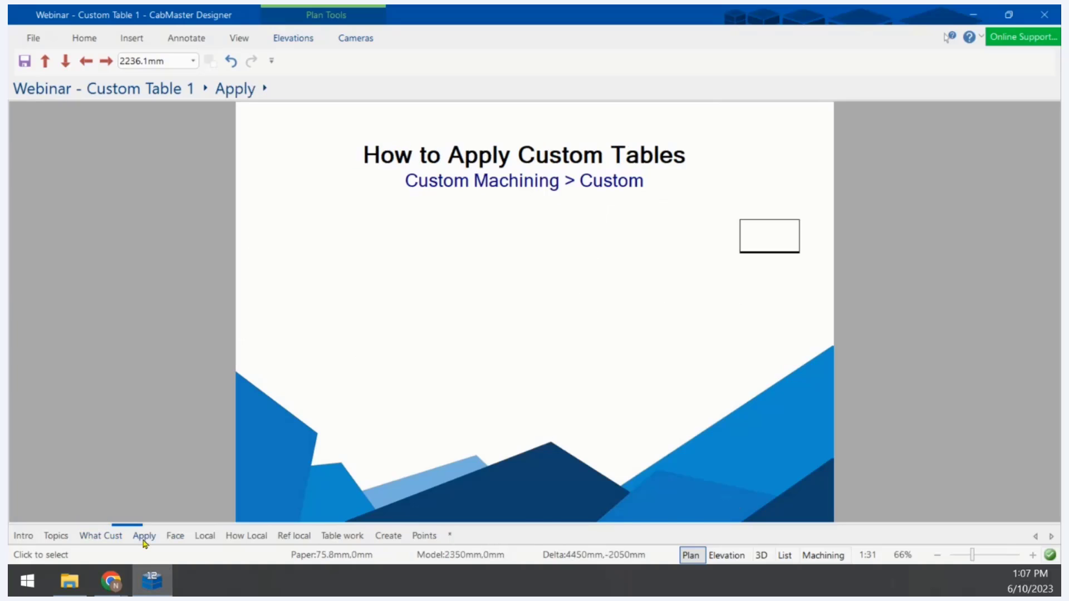
double_click(769, 224)
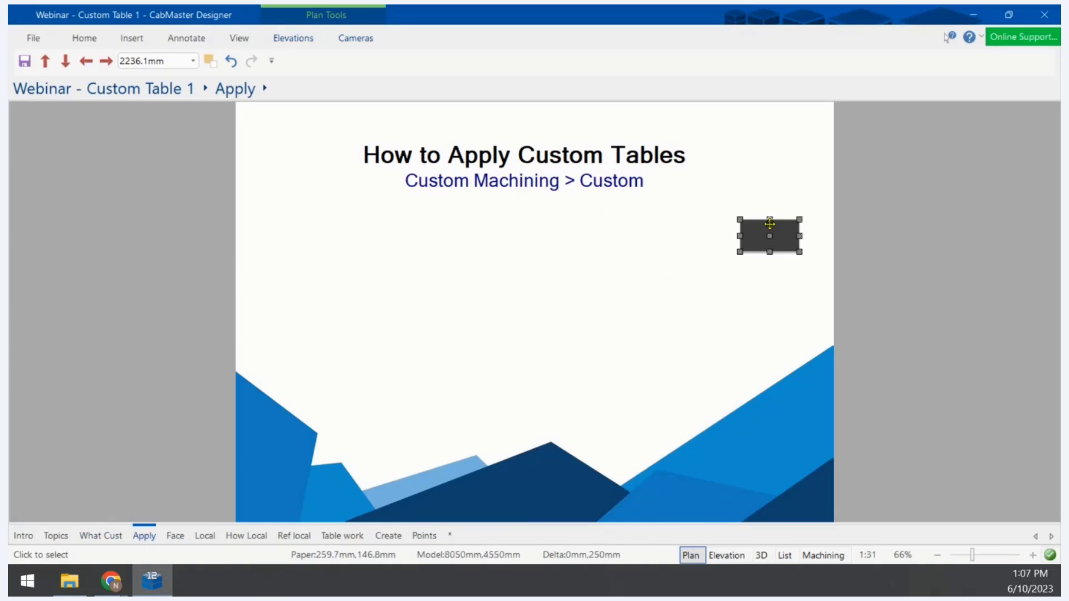
click(224, 317)
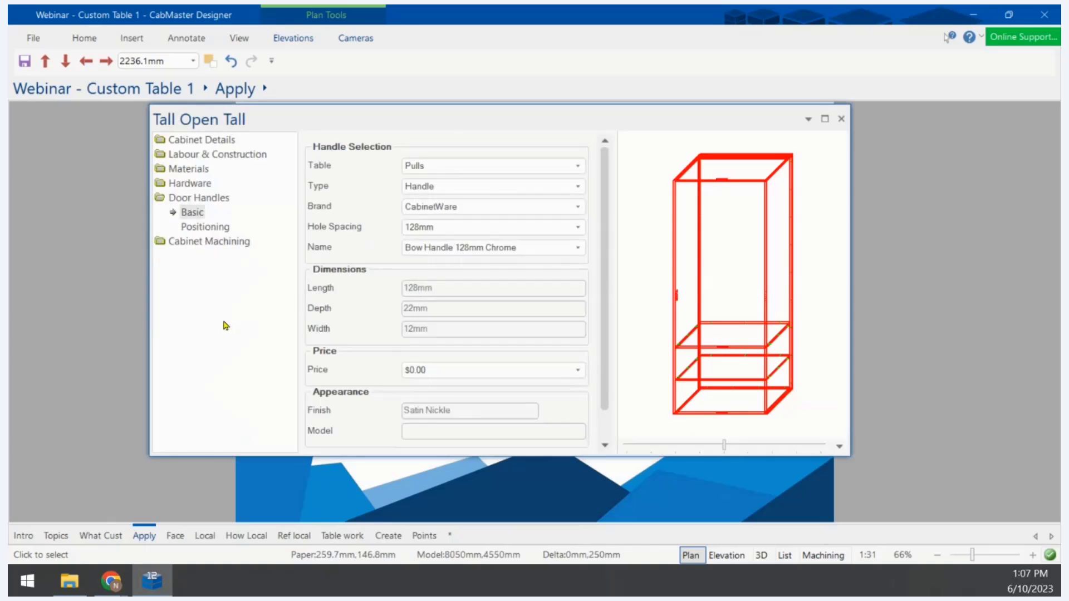
click(223, 244)
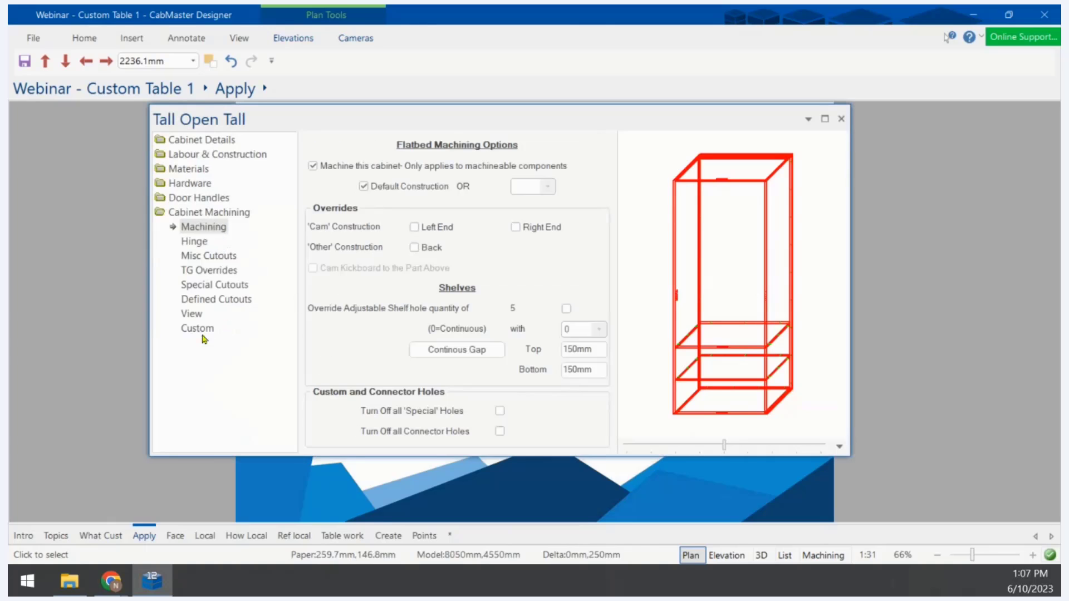
click(202, 330)
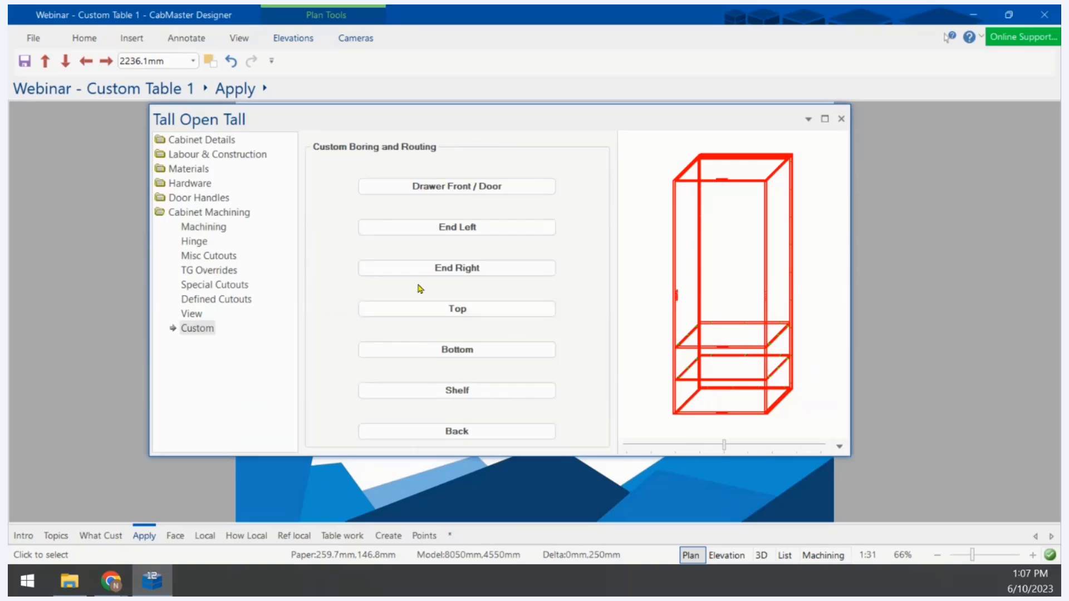
Review the custom tables available for the cabinet's left end and close the properties without choosing one
click(477, 225)
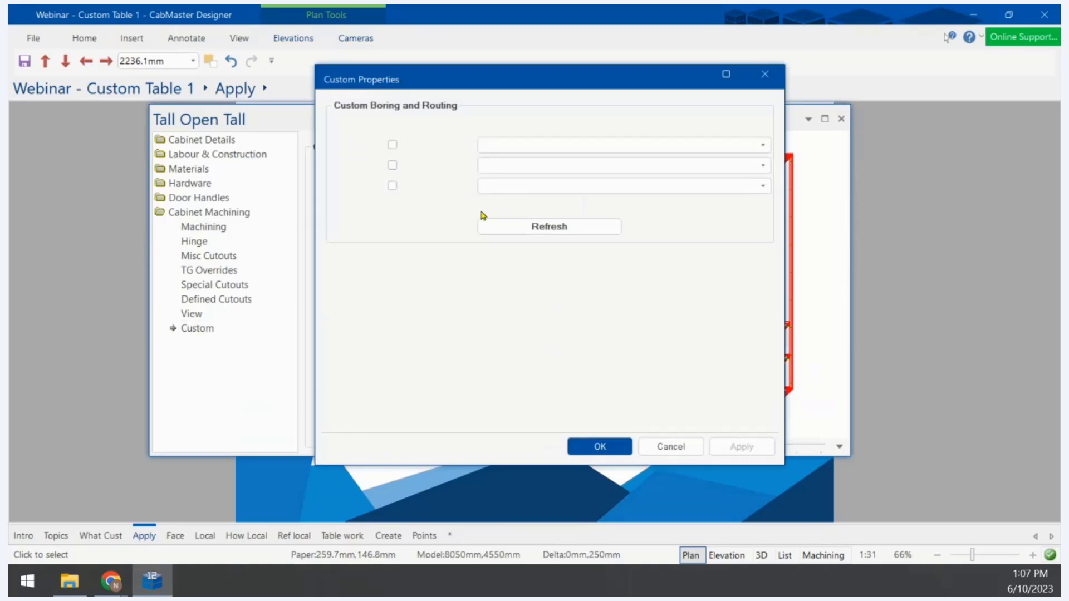
click(534, 145)
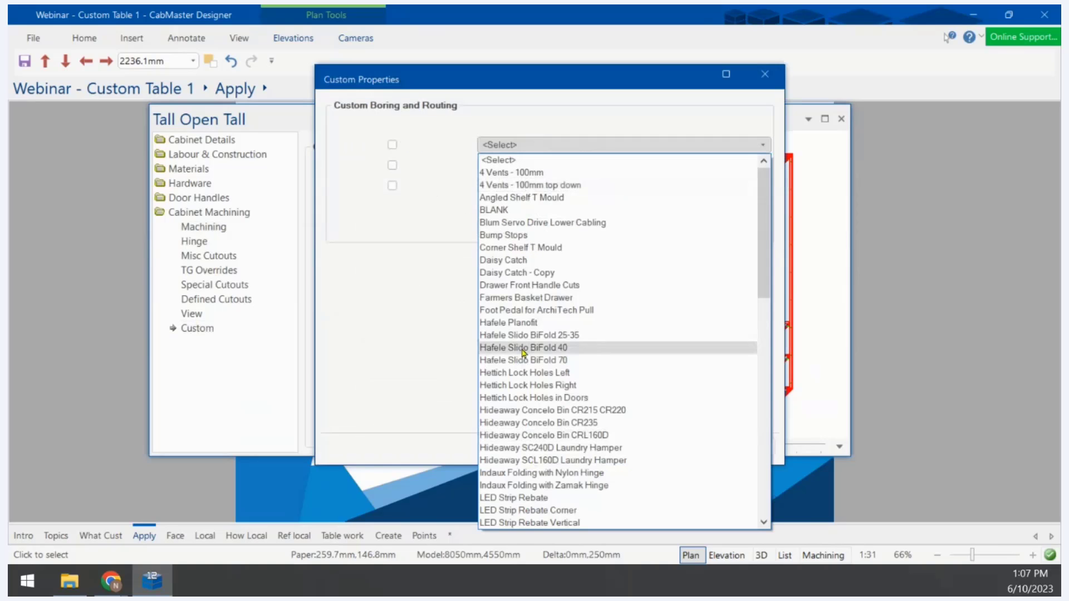
click(383, 255)
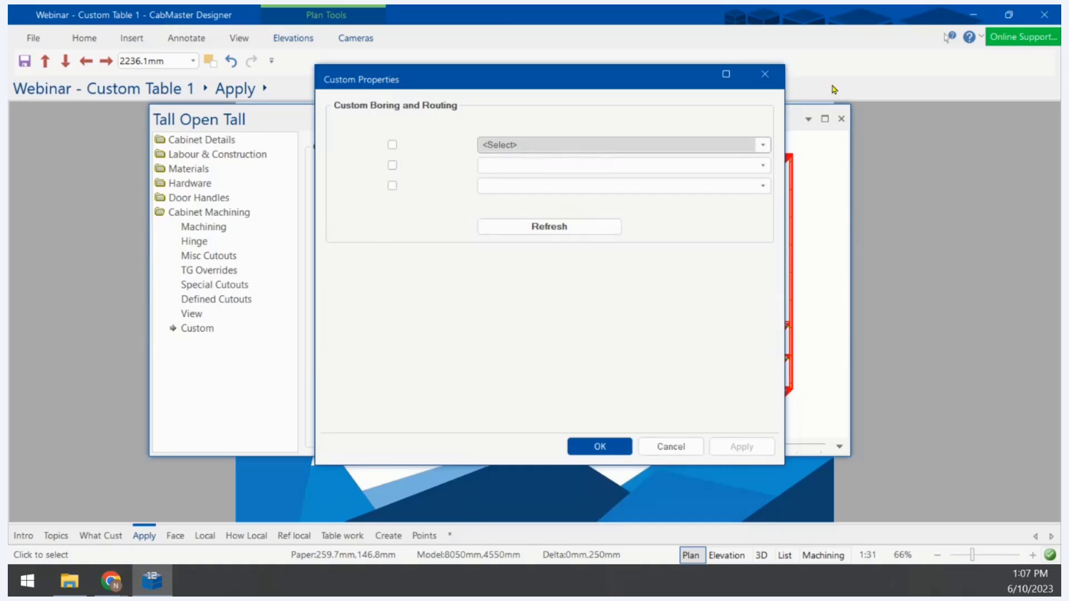
click(755, 79)
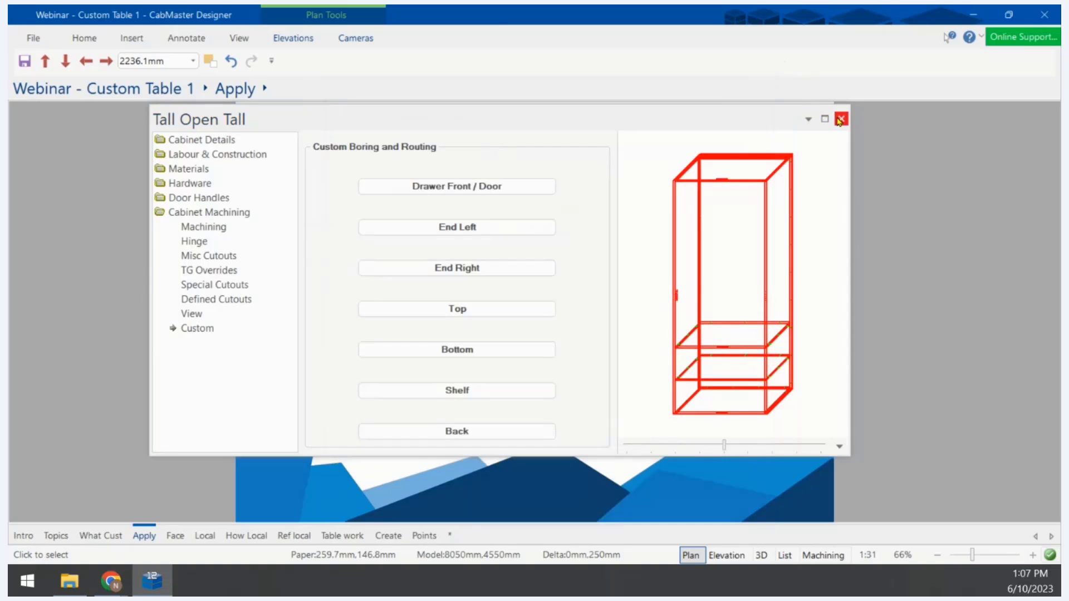
click(842, 119)
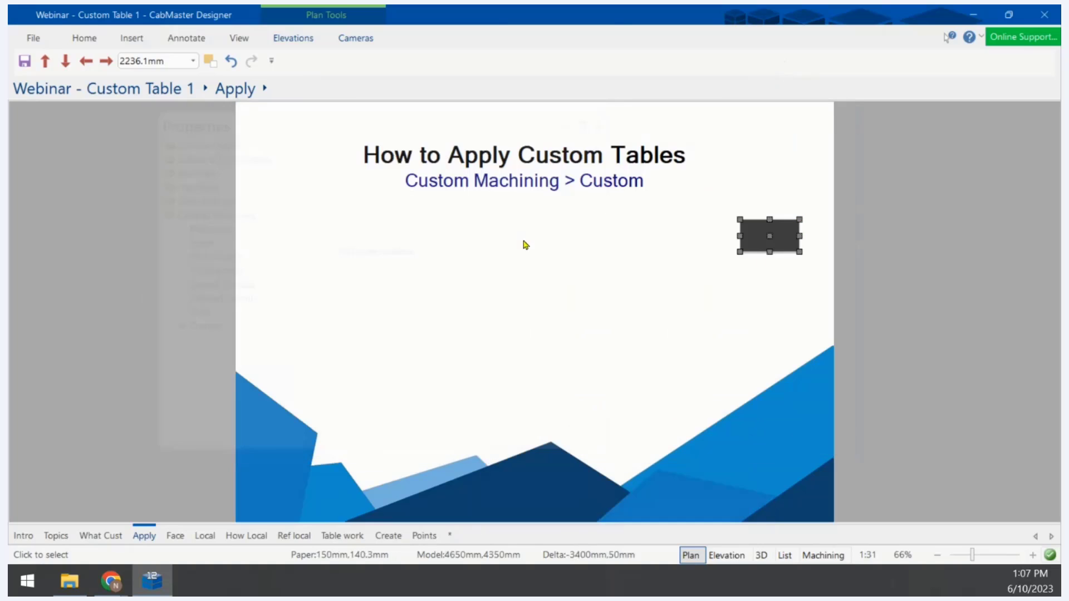
click(97, 538)
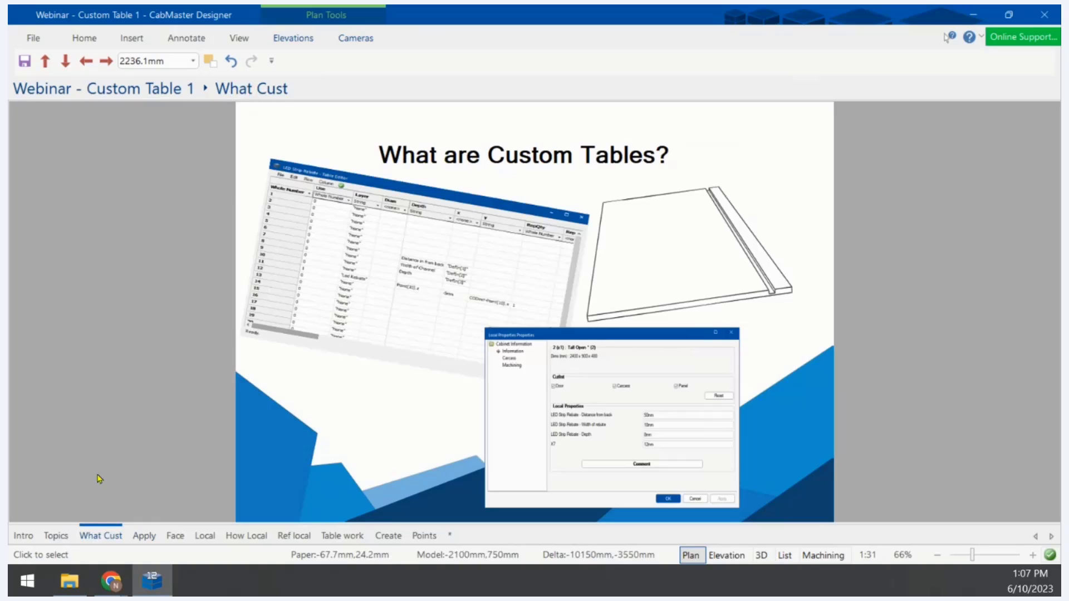
click(146, 537)
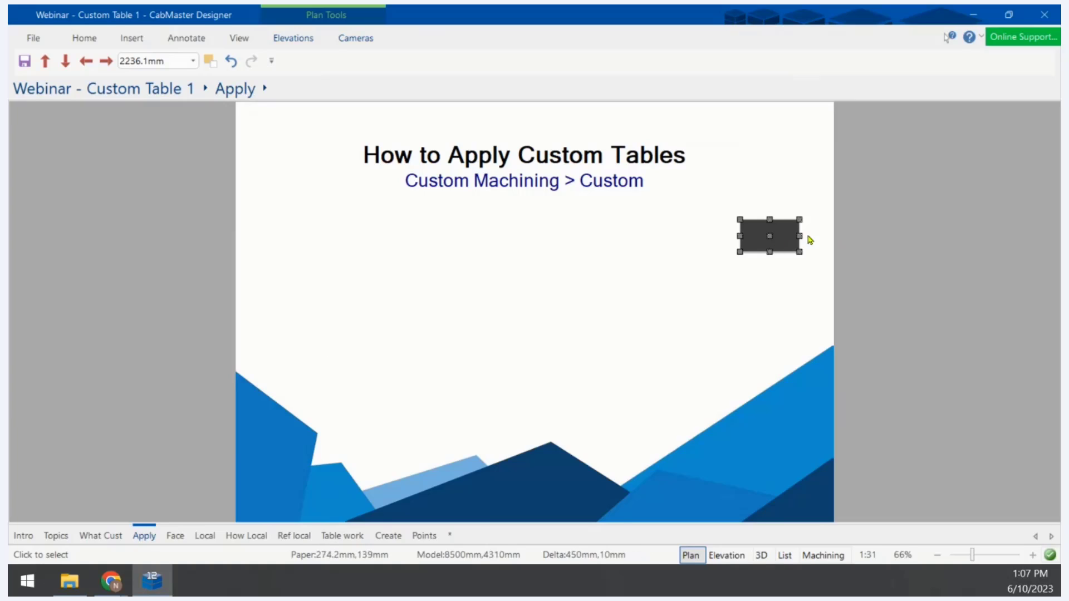
Reopen the tall cabinet's properties, maximized, with the preview in 3D Wireframe and orbited to show the top panel
double_click(765, 233)
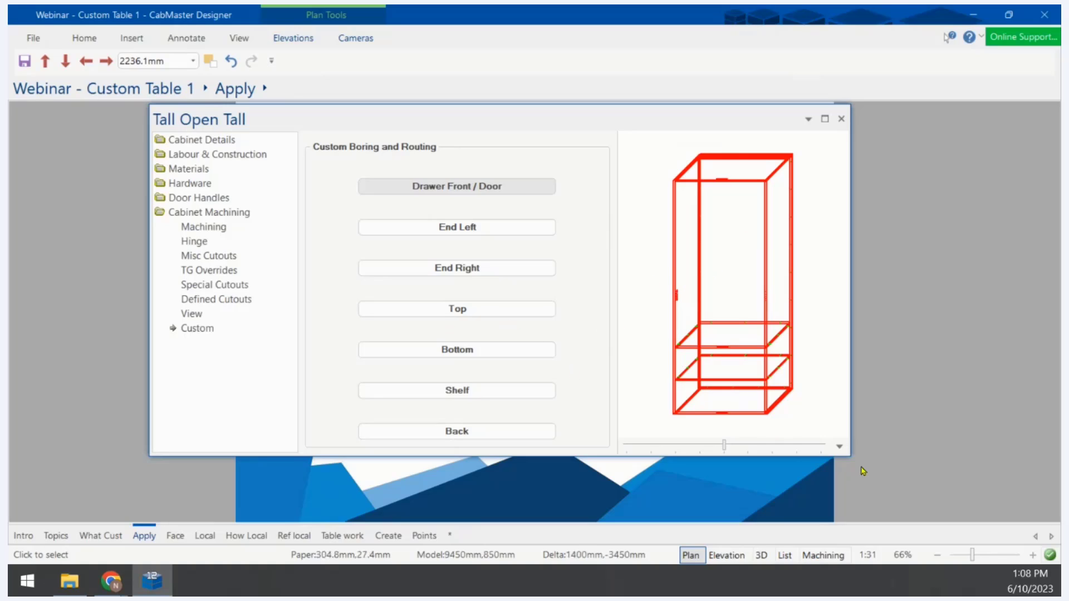
click(838, 447)
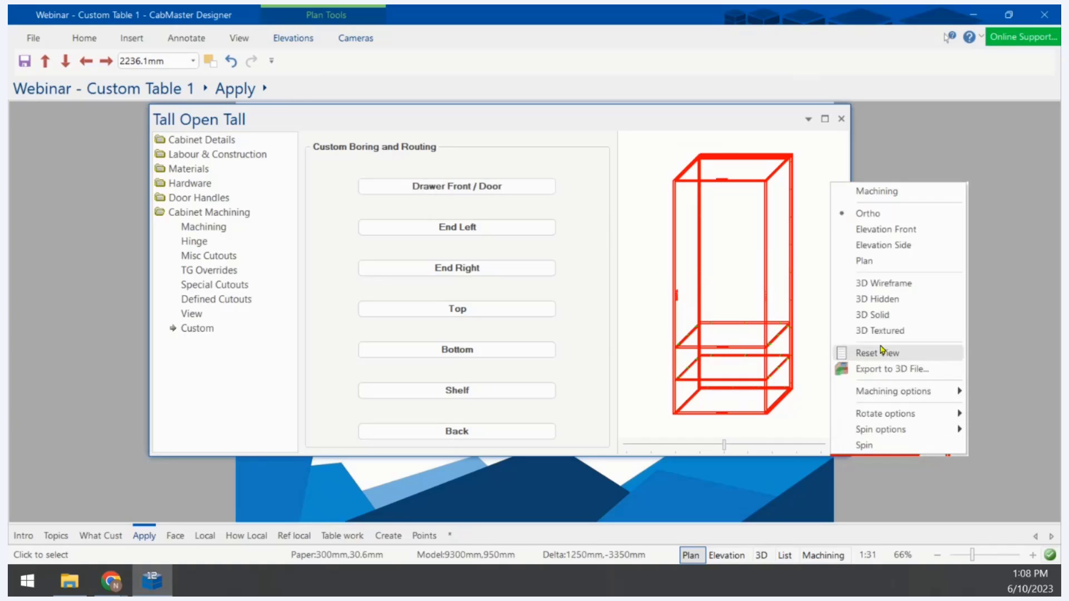
click(888, 282)
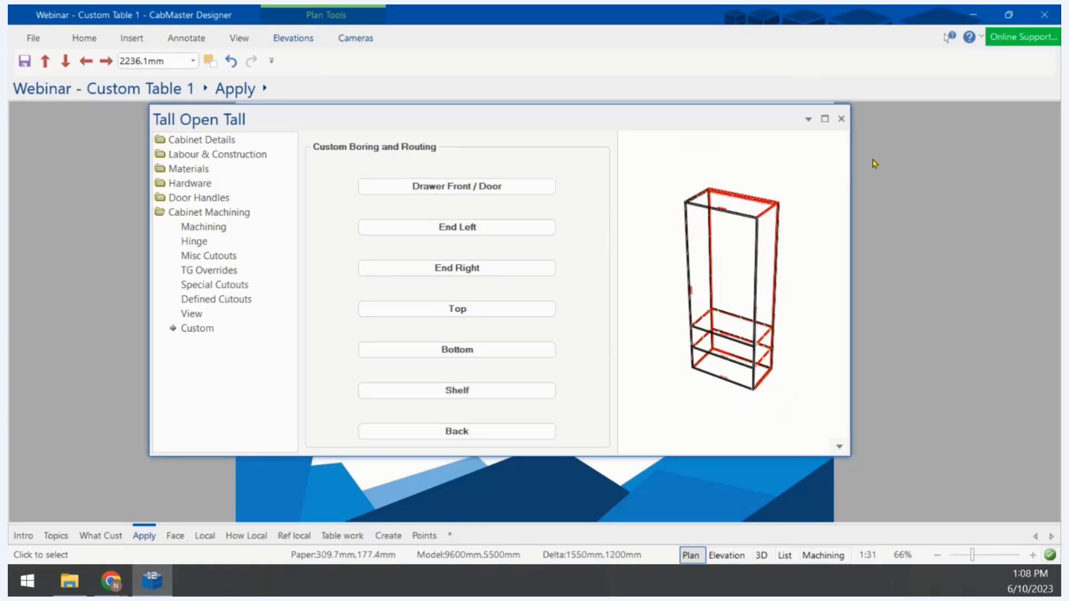
click(824, 119)
drag(823, 171, 620, 149)
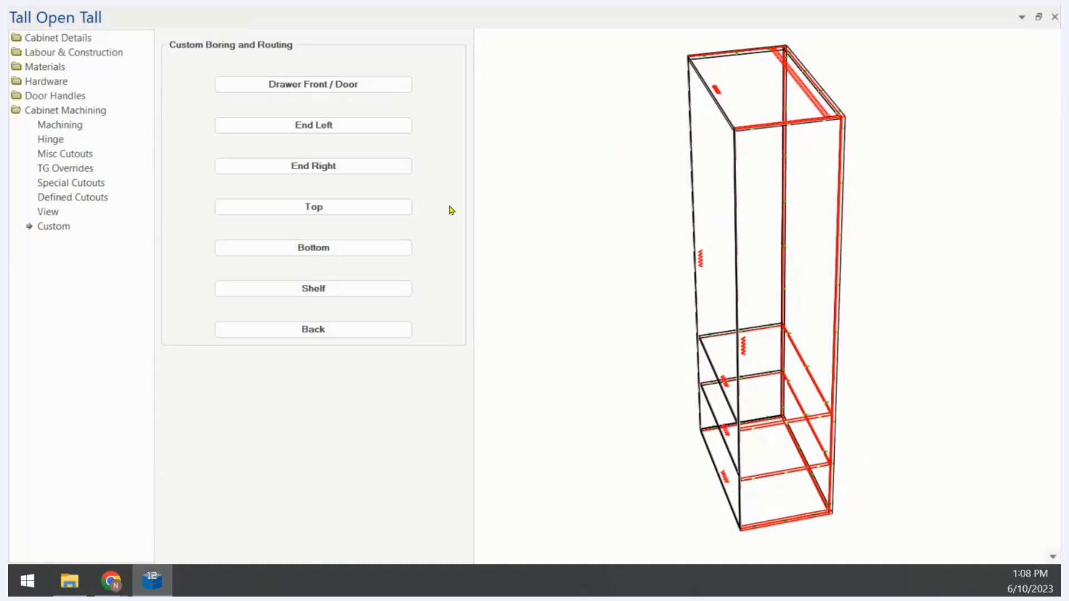
Choose the LED Strip Rebate table for the cabinet's top, toggle it off and on again, and apply it
click(395, 205)
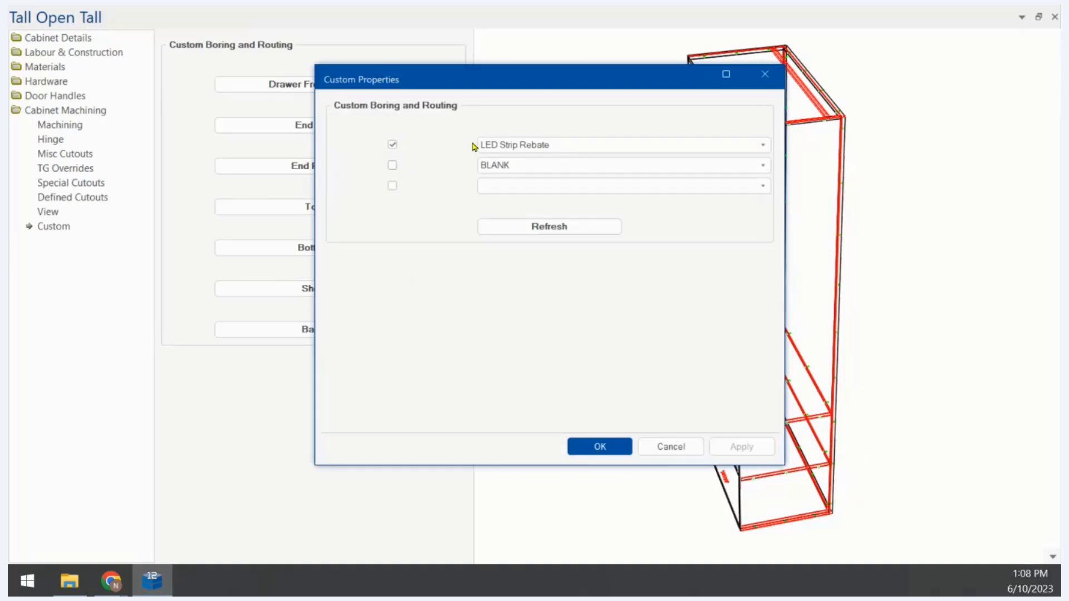
click(508, 146)
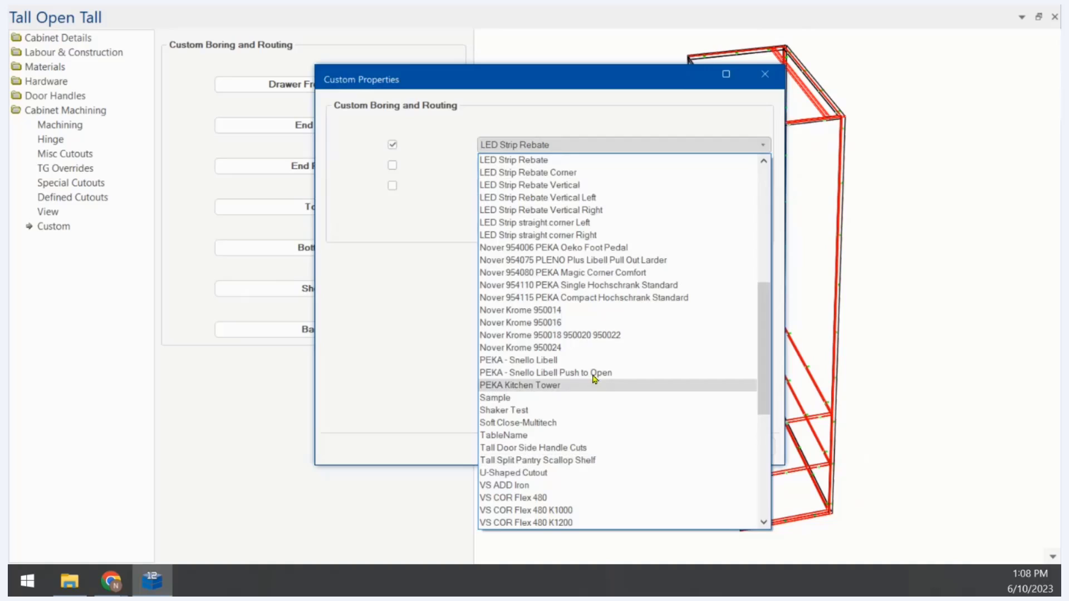
click(517, 162)
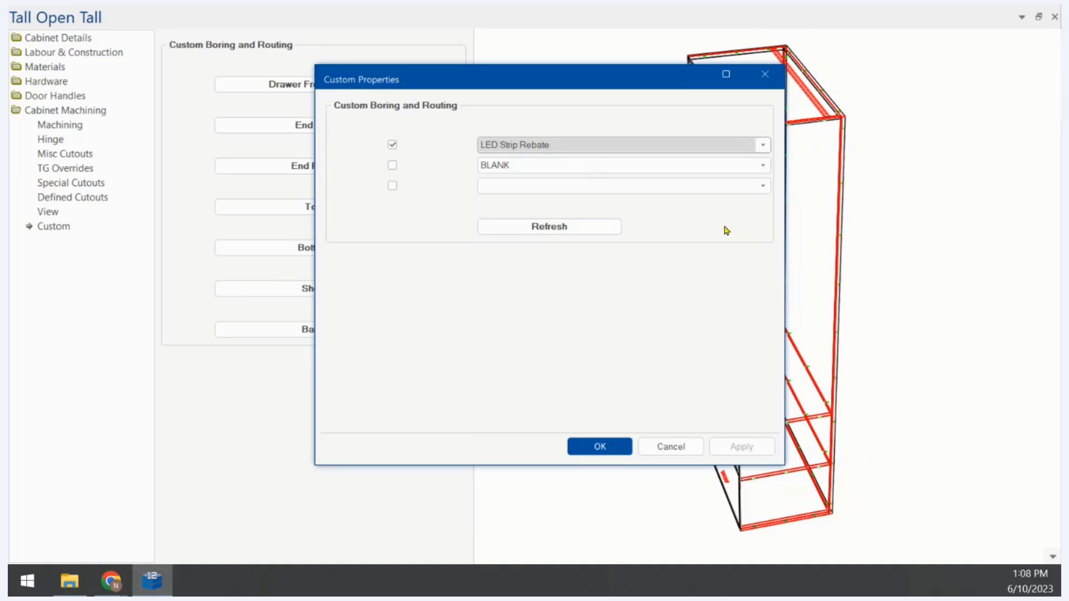
click(392, 146)
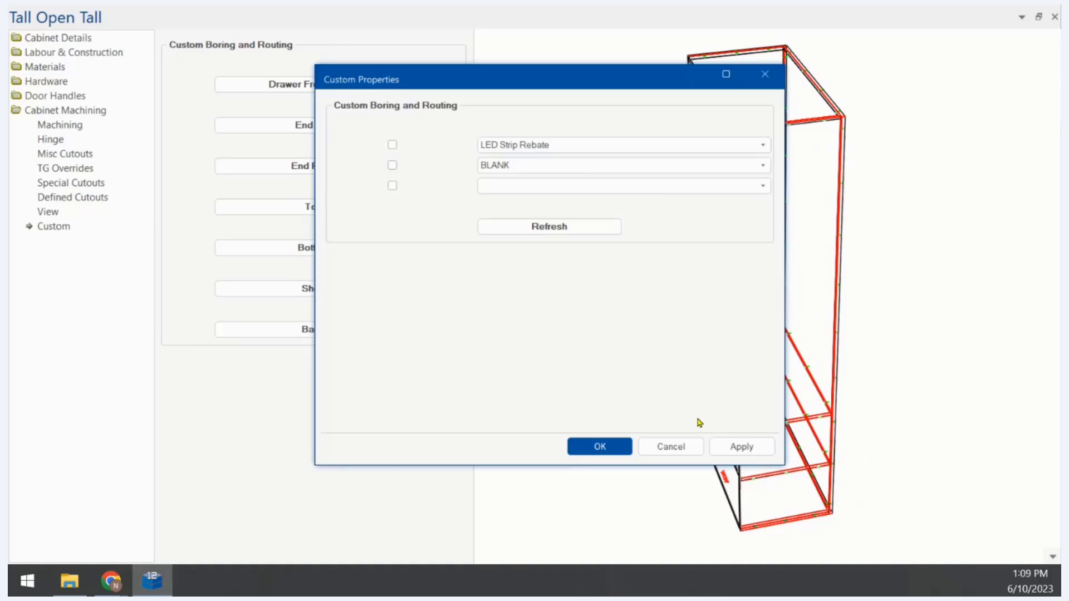
click(392, 146)
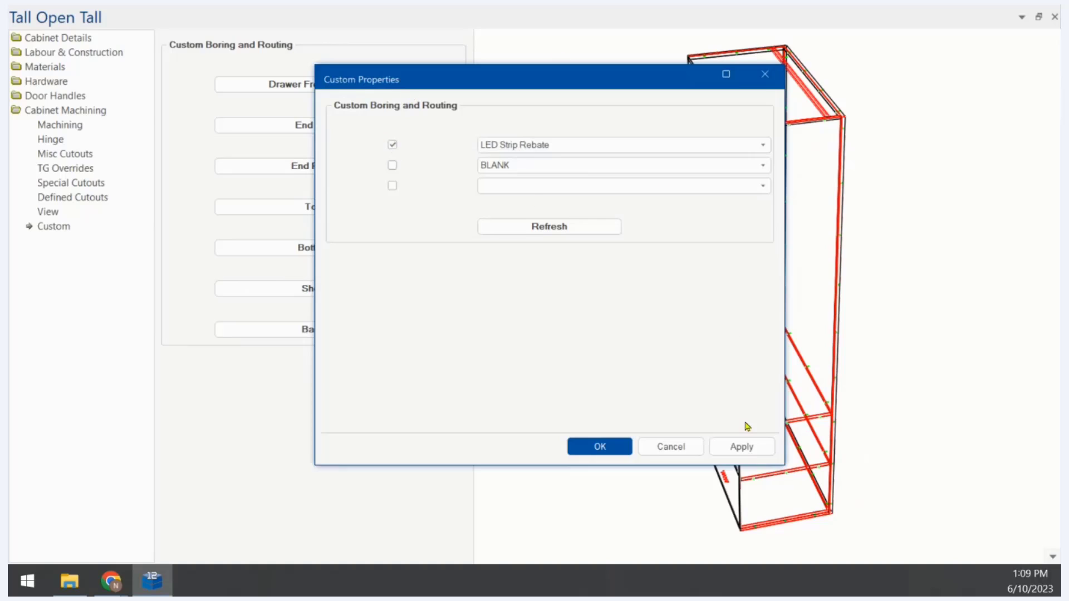
click(741, 448)
click(623, 446)
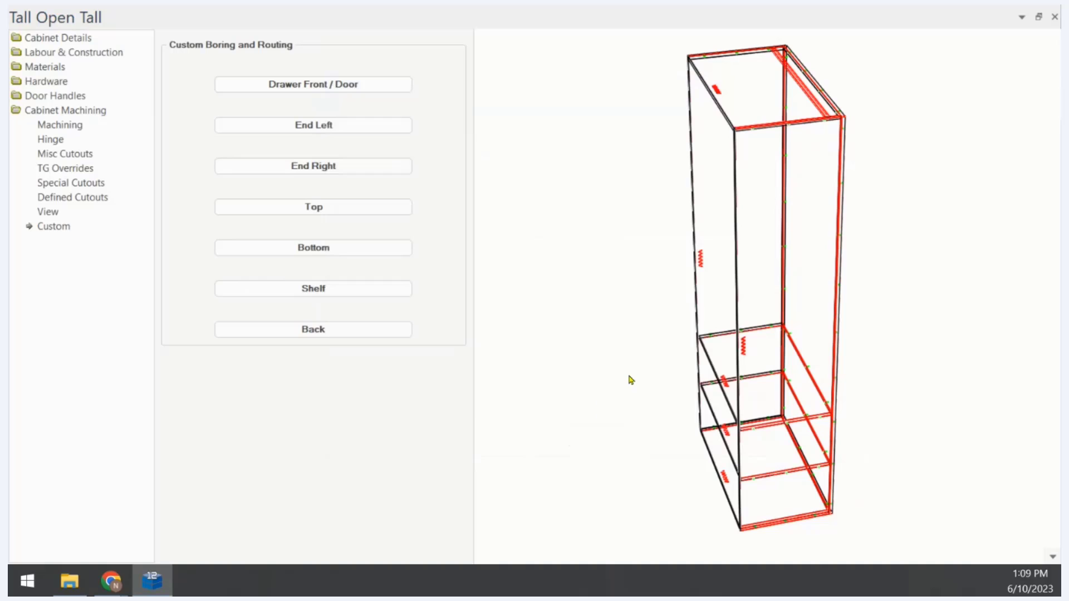
Inspect the LED strip rebate on the cabinet's top panel in the 3D preview and close the properties
drag(779, 158, 737, 170)
scroll(772, 111, up, 3)
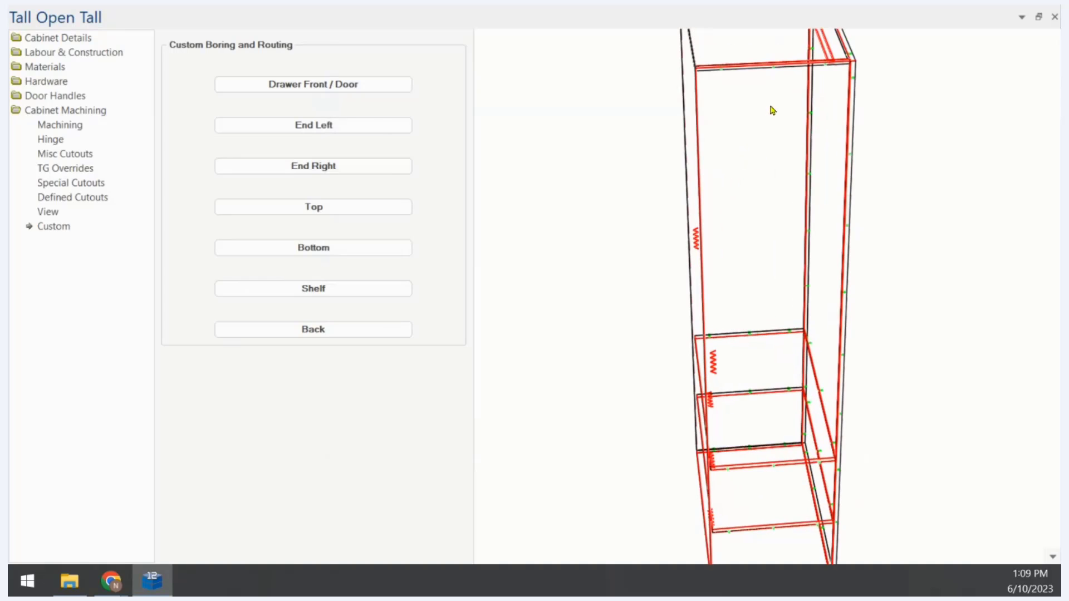
middle_drag(752, 129, 723, 179)
drag(648, 435, 613, 445)
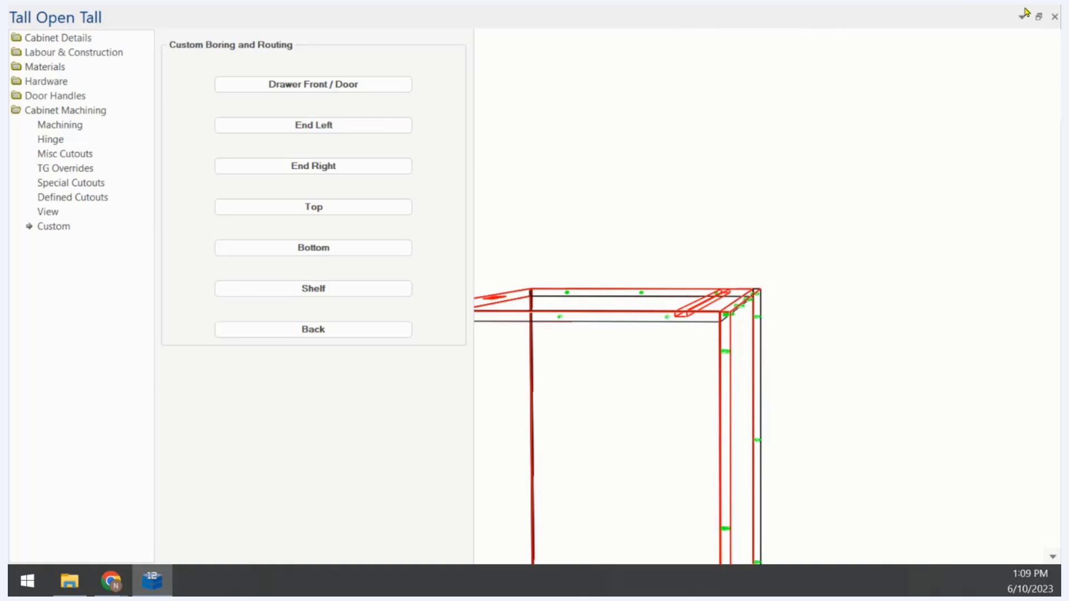
click(1054, 17)
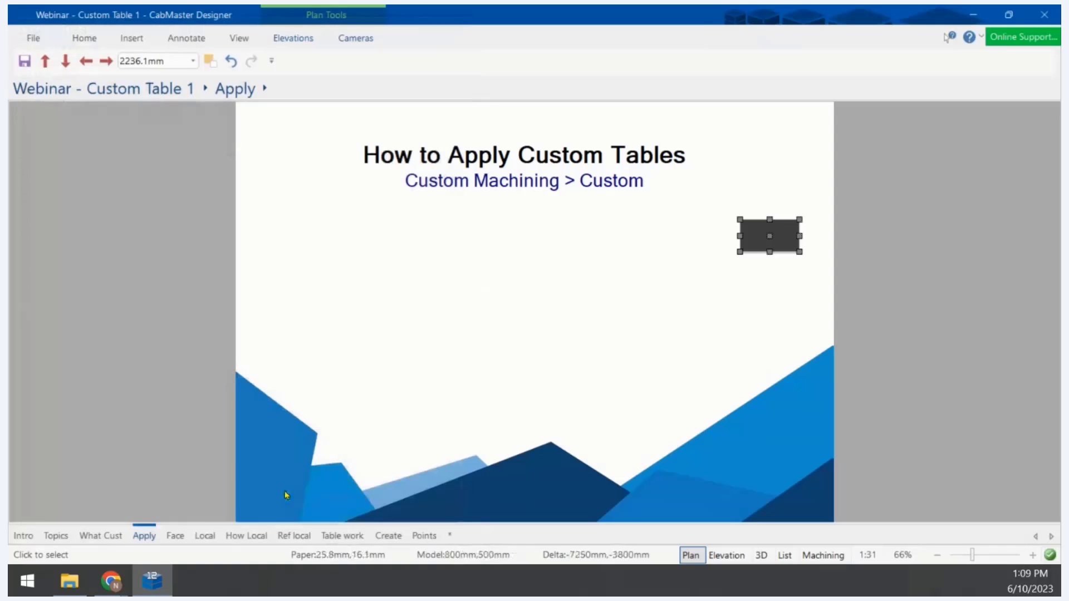
On the Face page, set the machined face of tall cabinets' tops to Bottom in the job's general machining settings
click(176, 535)
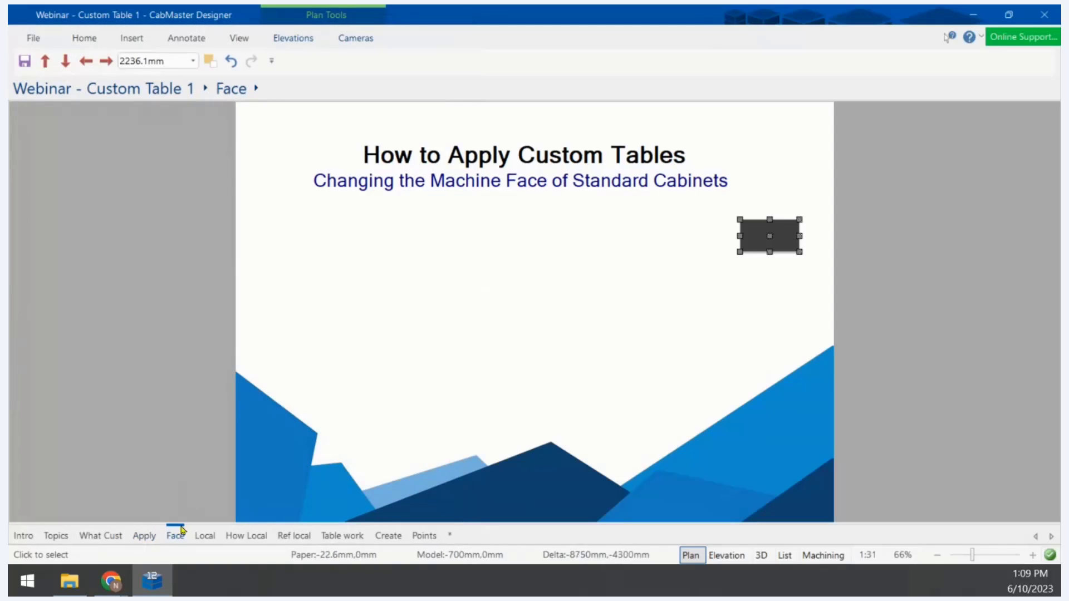
double_click(739, 259)
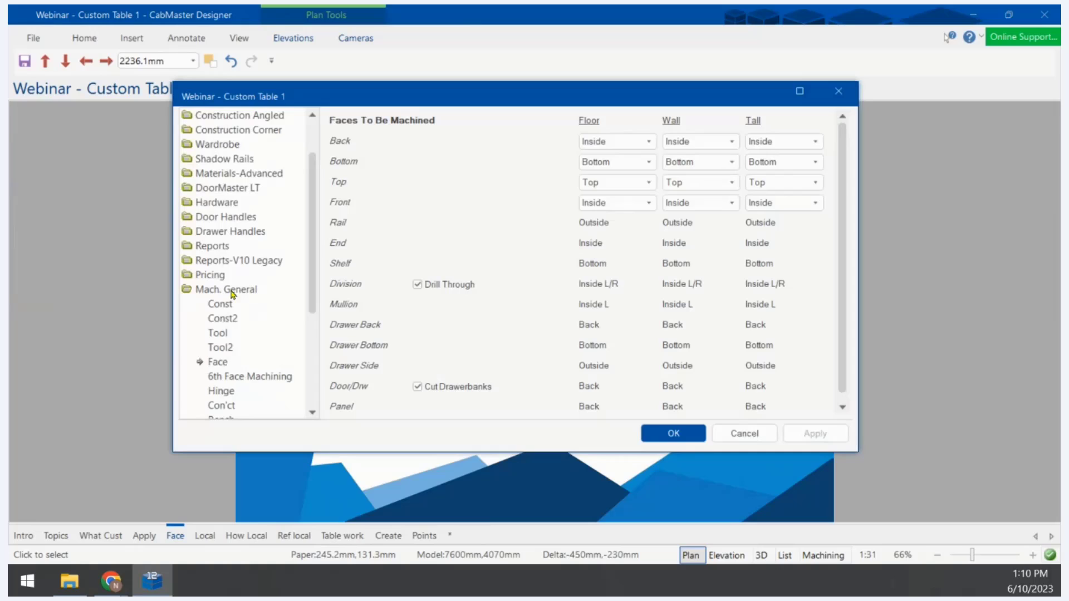
click(226, 366)
click(782, 184)
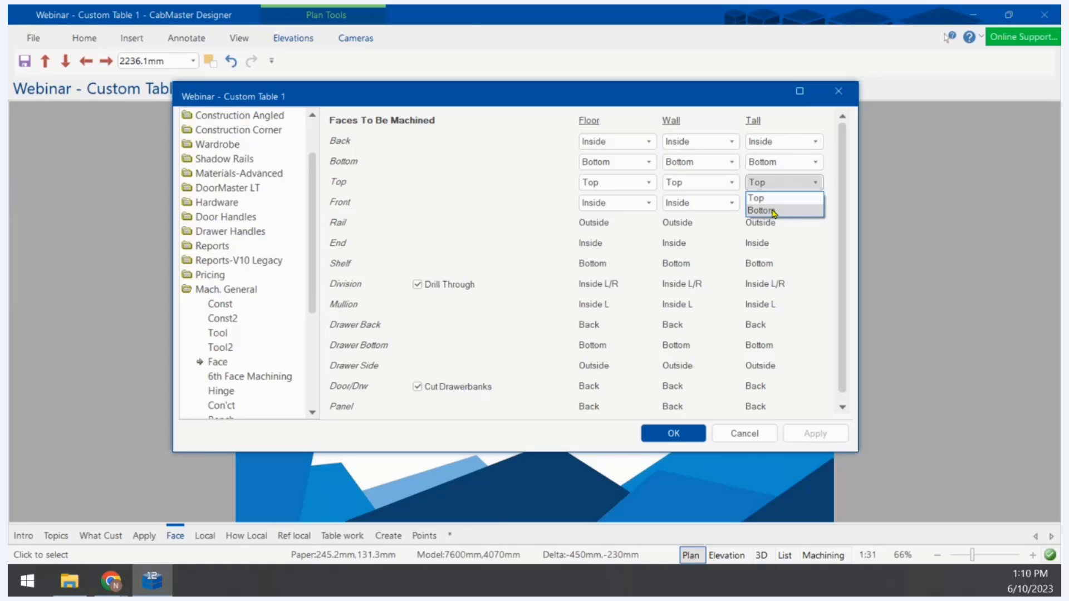
click(774, 212)
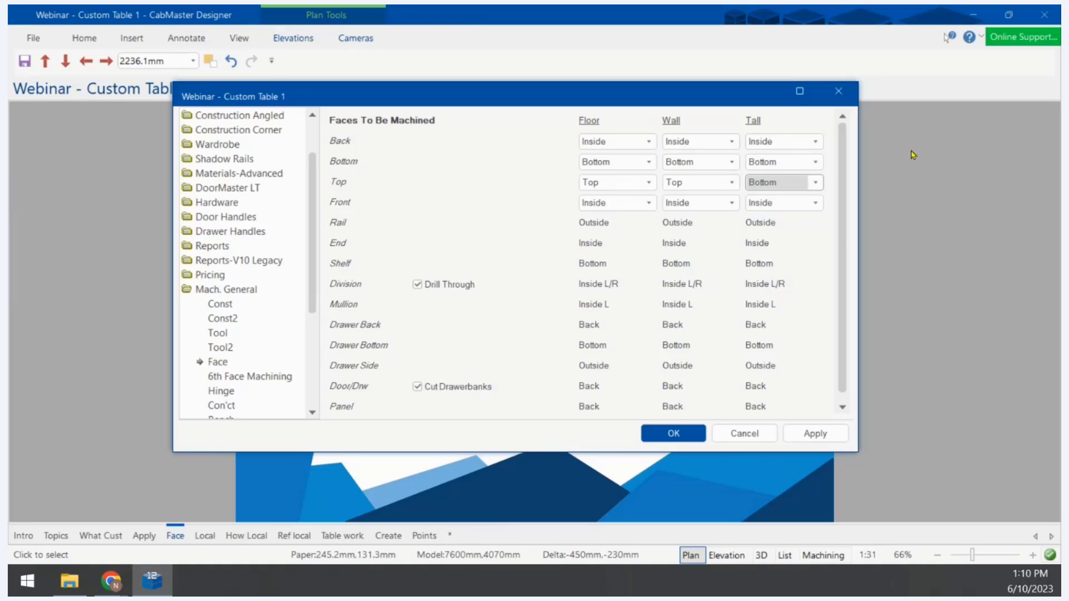
click(818, 436)
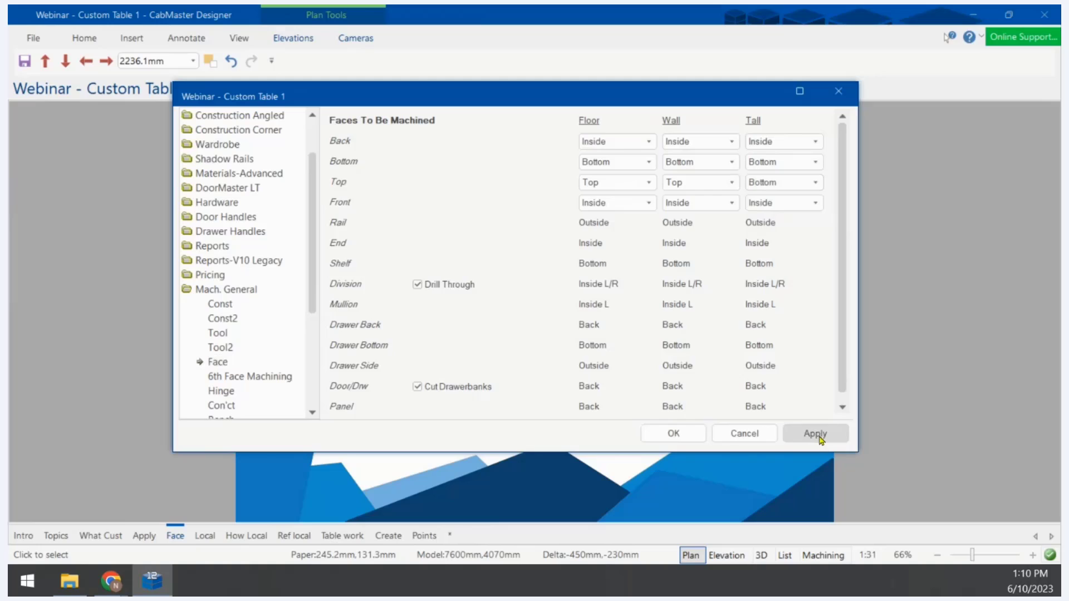
click(674, 433)
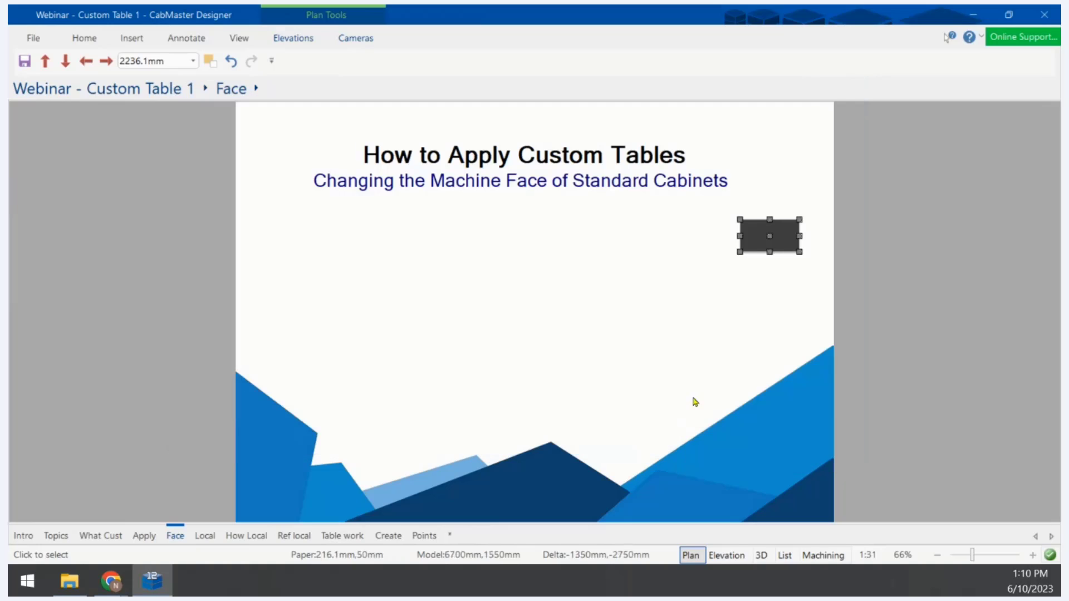
Reopen the tall cabinet's properties and inspect the rebate on its top panel in the 3D preview
click(753, 238)
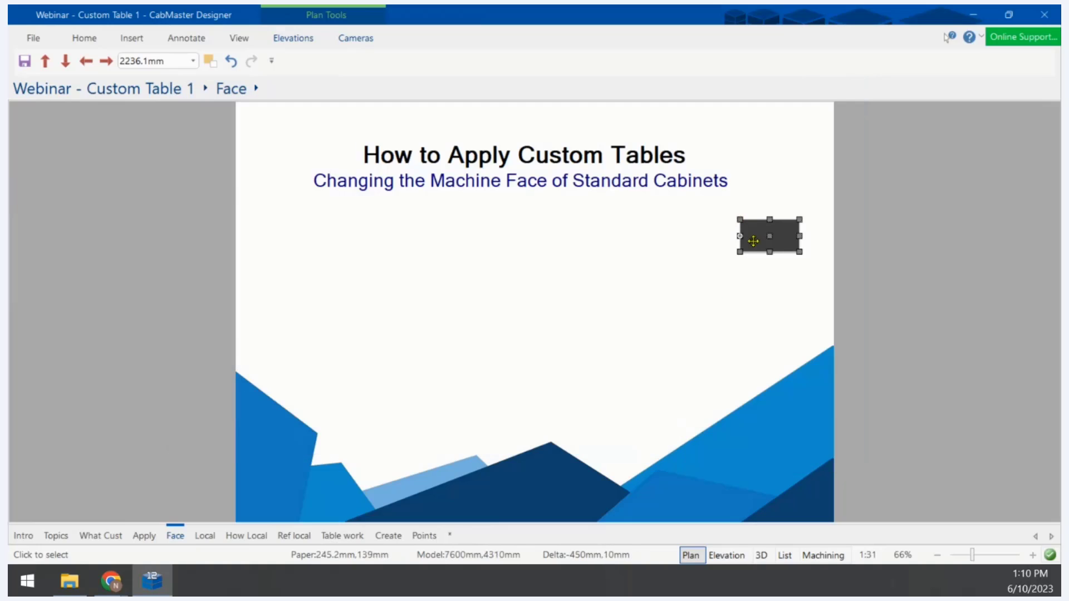
double_click(753, 241)
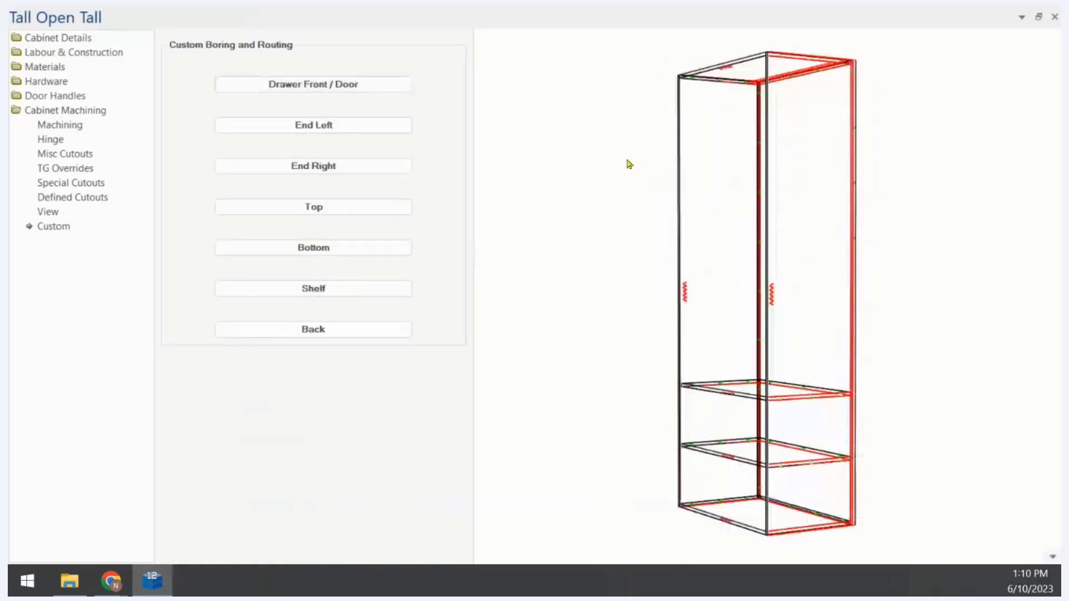
drag(627, 161, 790, 300)
middle_drag(789, 186, 763, 241)
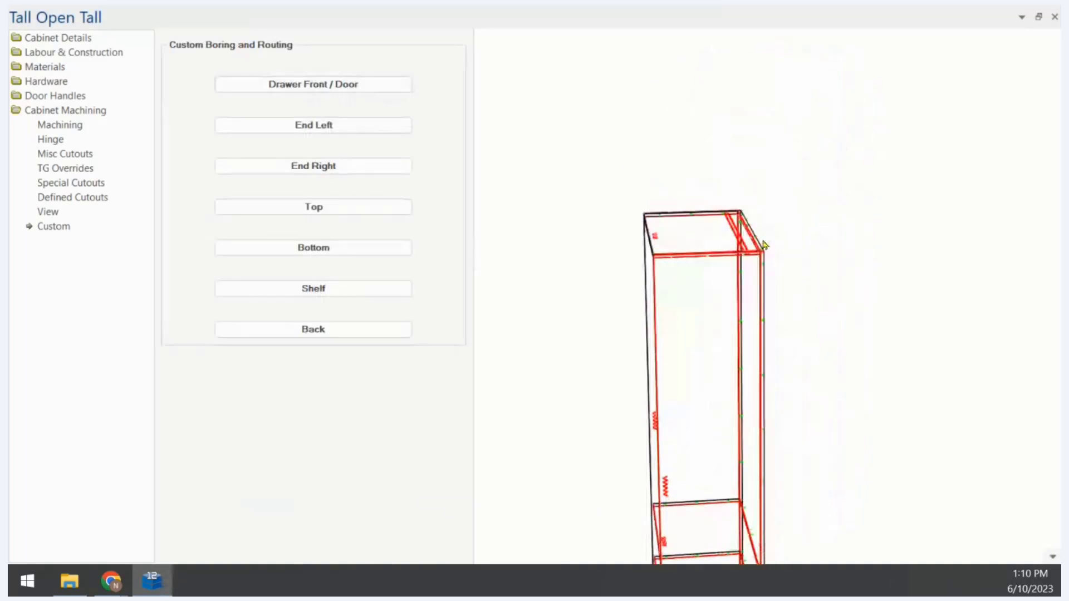
Examine the rebate at the top panel's corner up close in the 3D preview, and close the tall cabinet's properties
scroll(764, 245, up, 5)
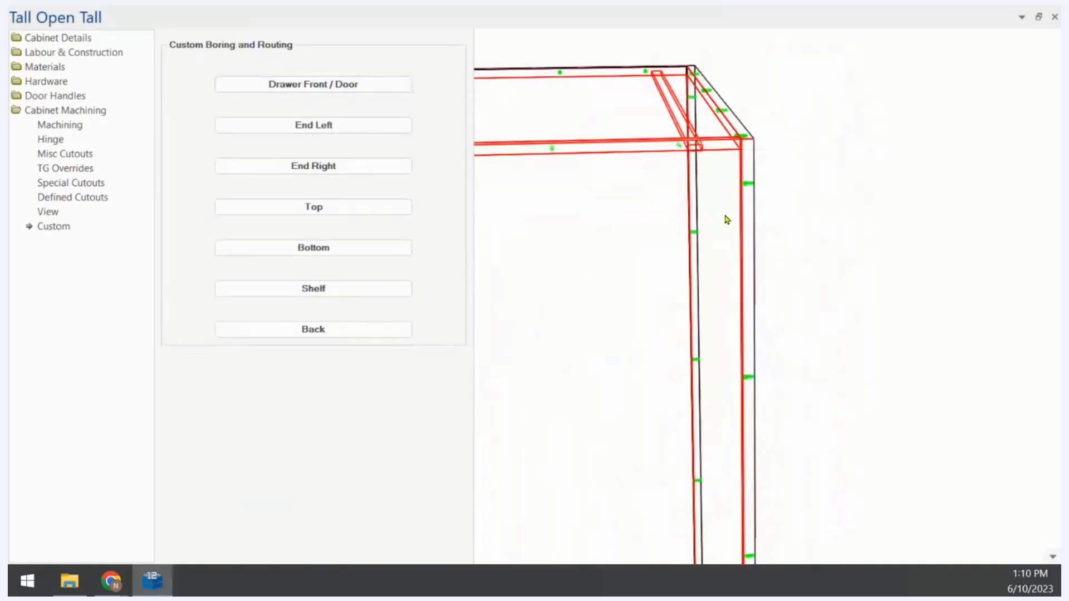
drag(726, 219, 677, 212)
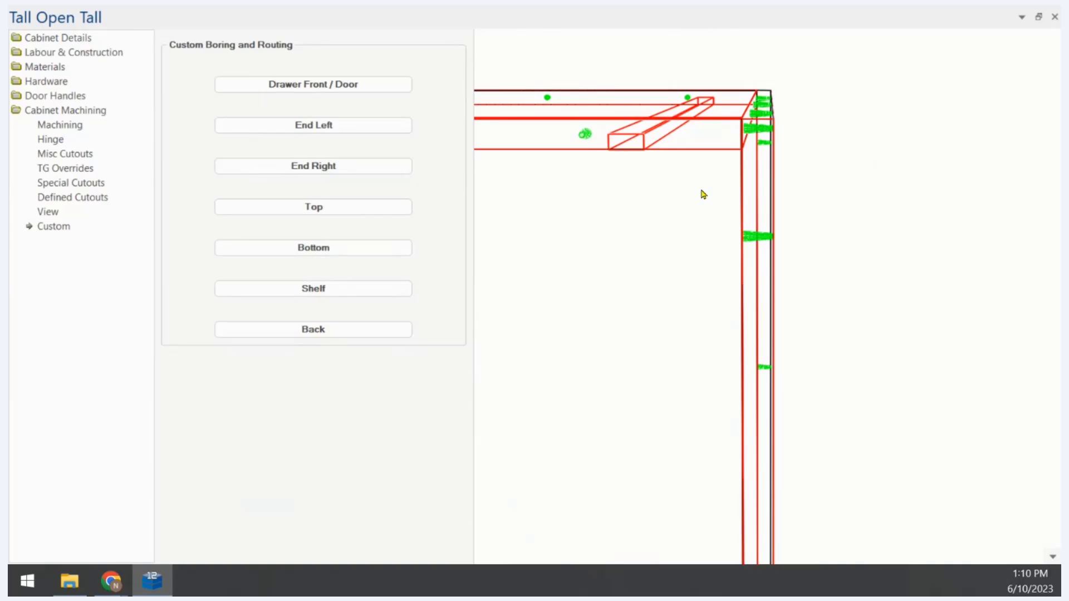
click(1054, 16)
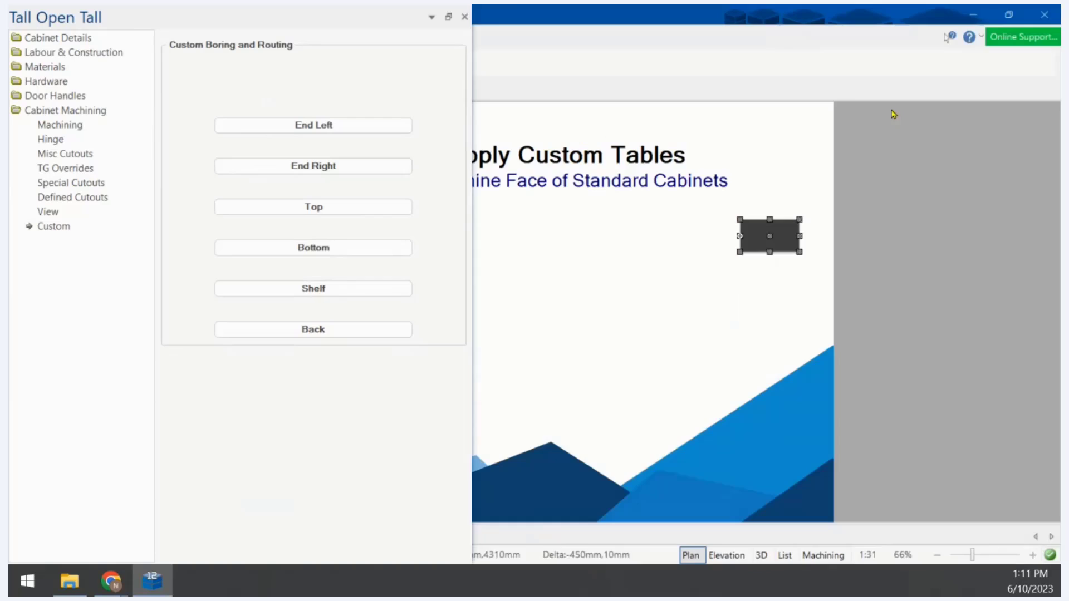
On the Local page, open the drawing's properties and view the LED Strip Rebate values under Job Setup's Local Properties
click(205, 535)
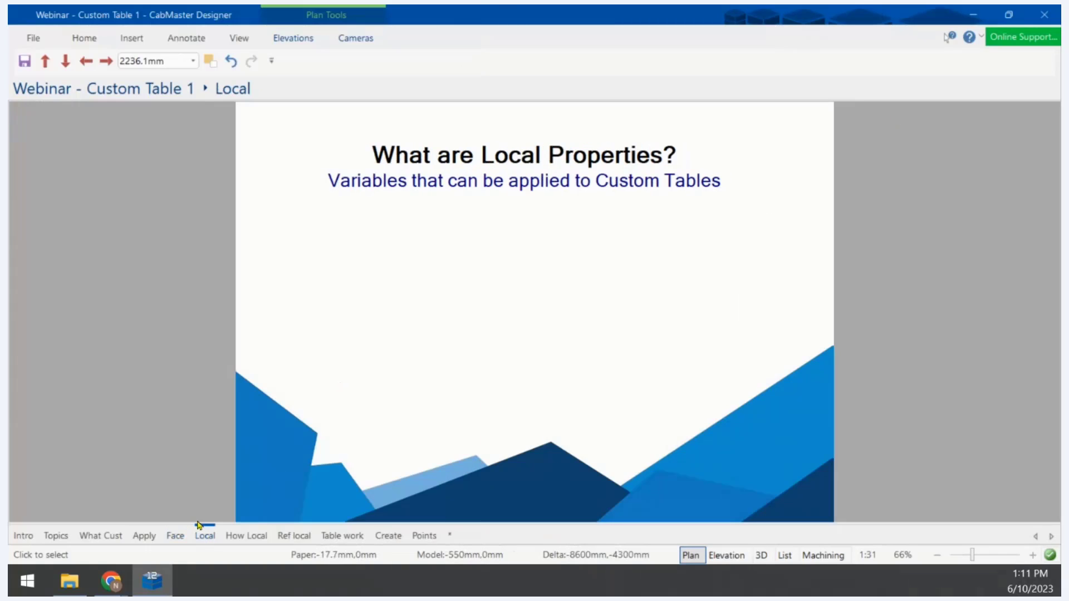
double_click(223, 292)
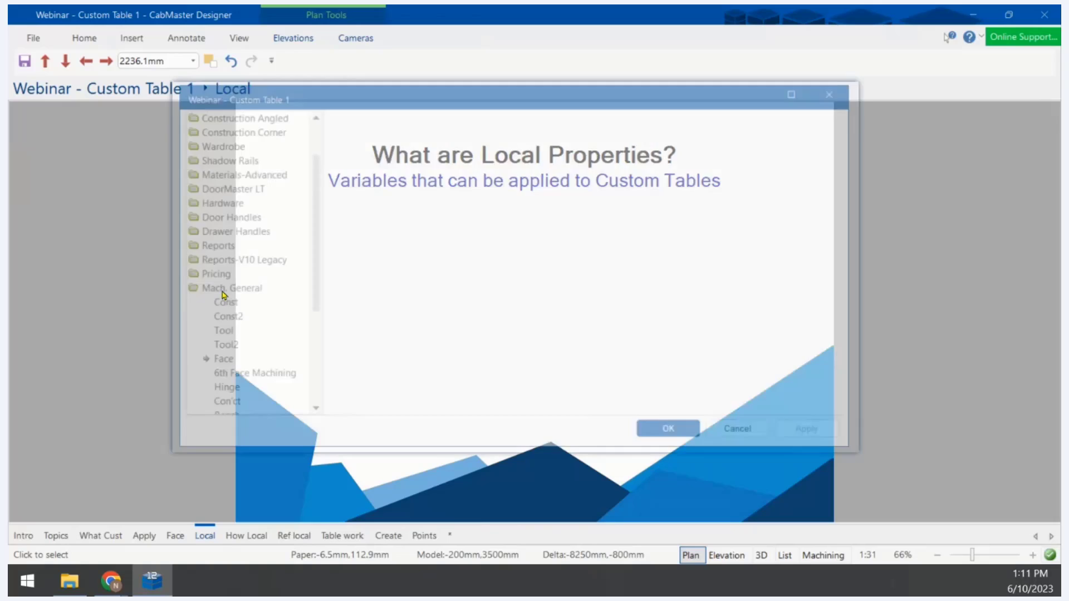
scroll(316, 234, up, 2)
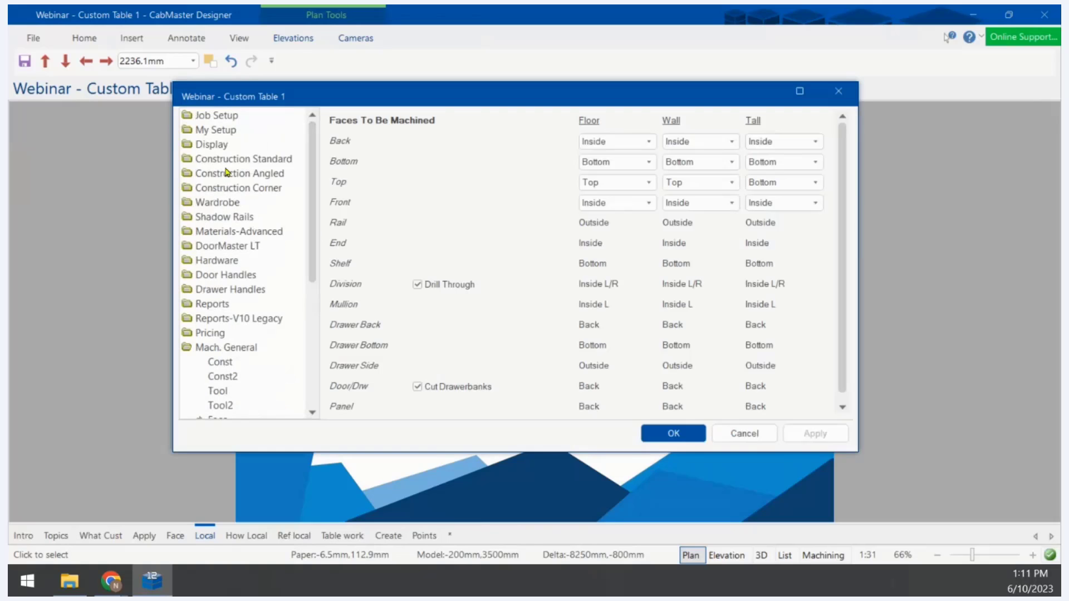
click(235, 118)
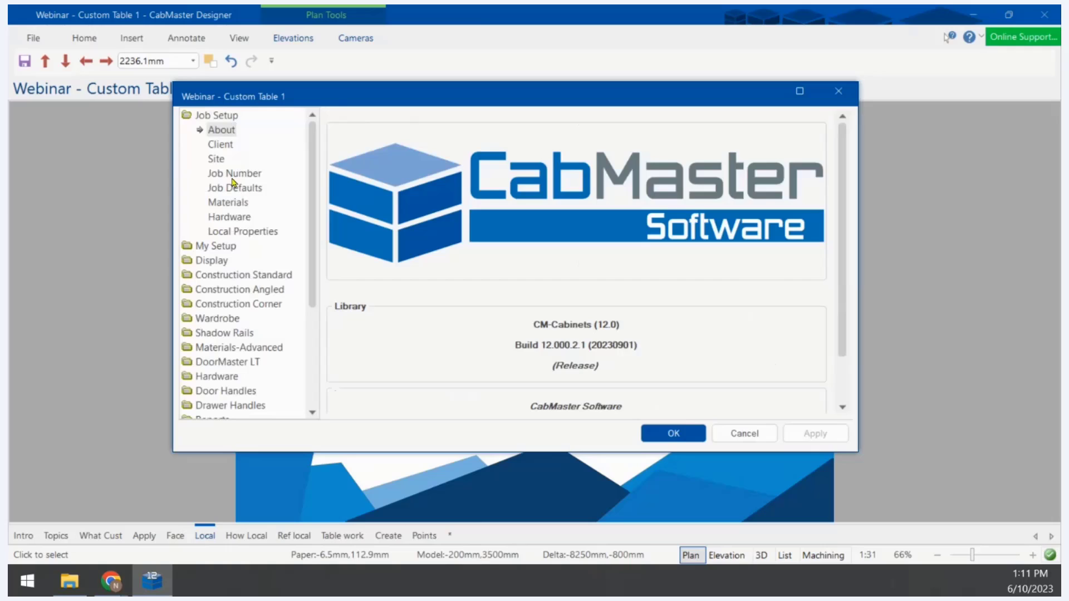
click(235, 231)
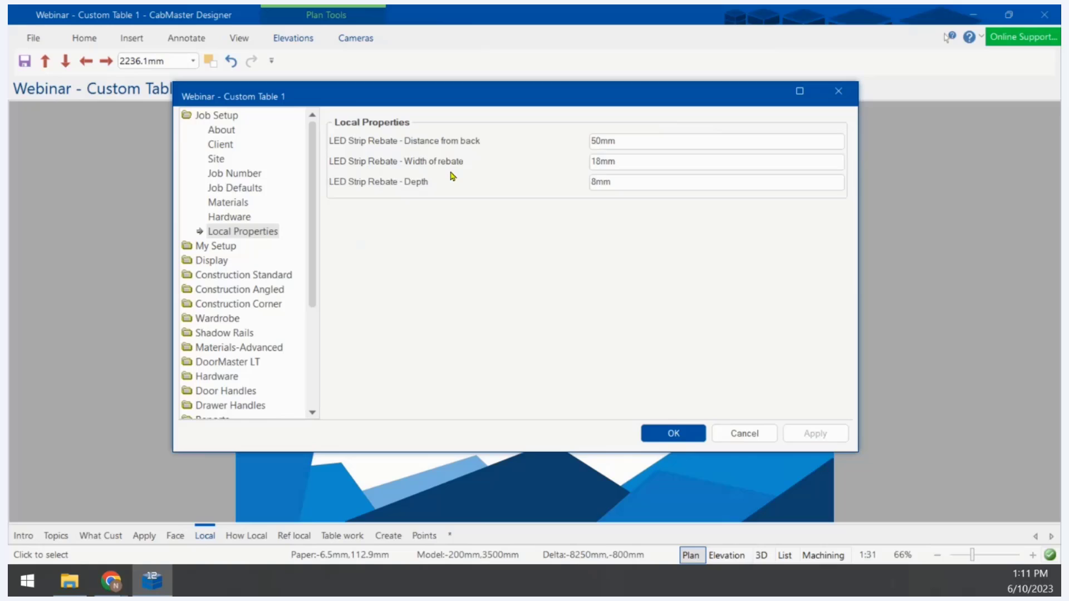
Enable local property 7 (X7) in the Local Properties definitions under My Setup, toggling it off and on again
click(225, 249)
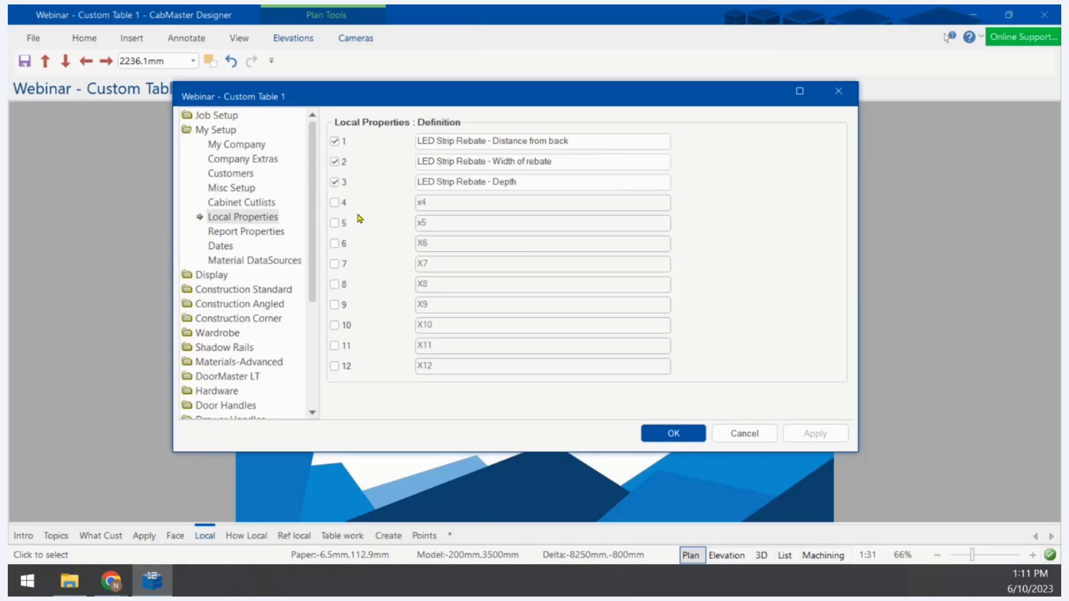
click(335, 265)
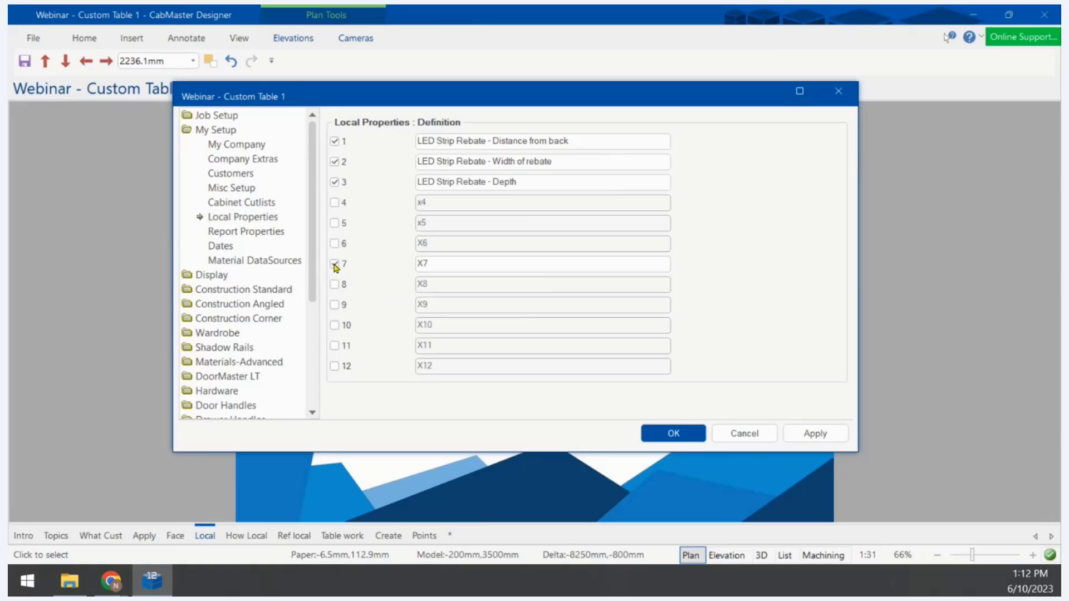
double_click(430, 266)
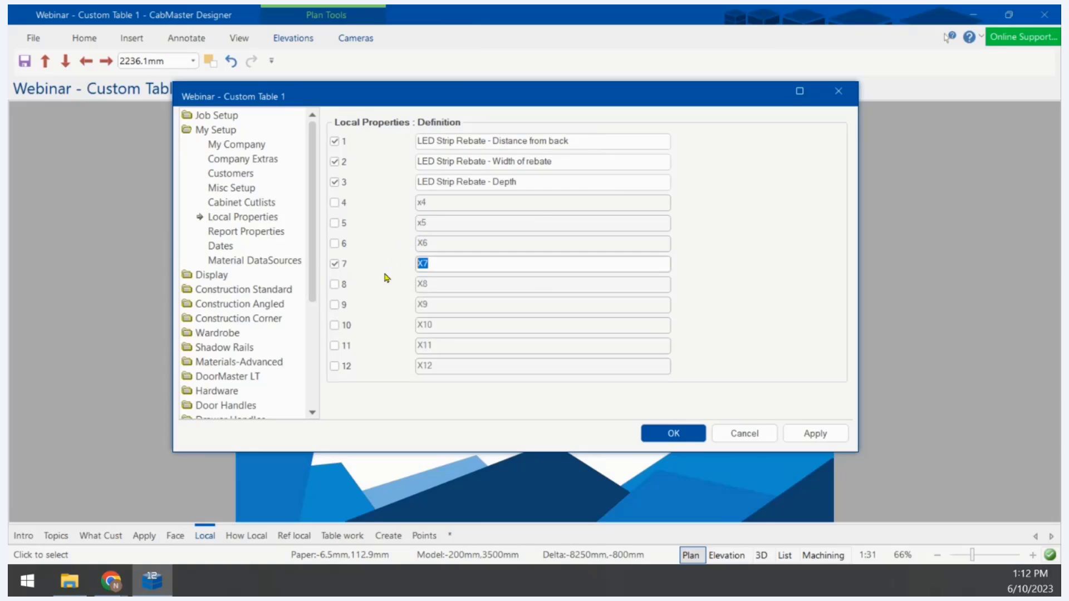
click(387, 271)
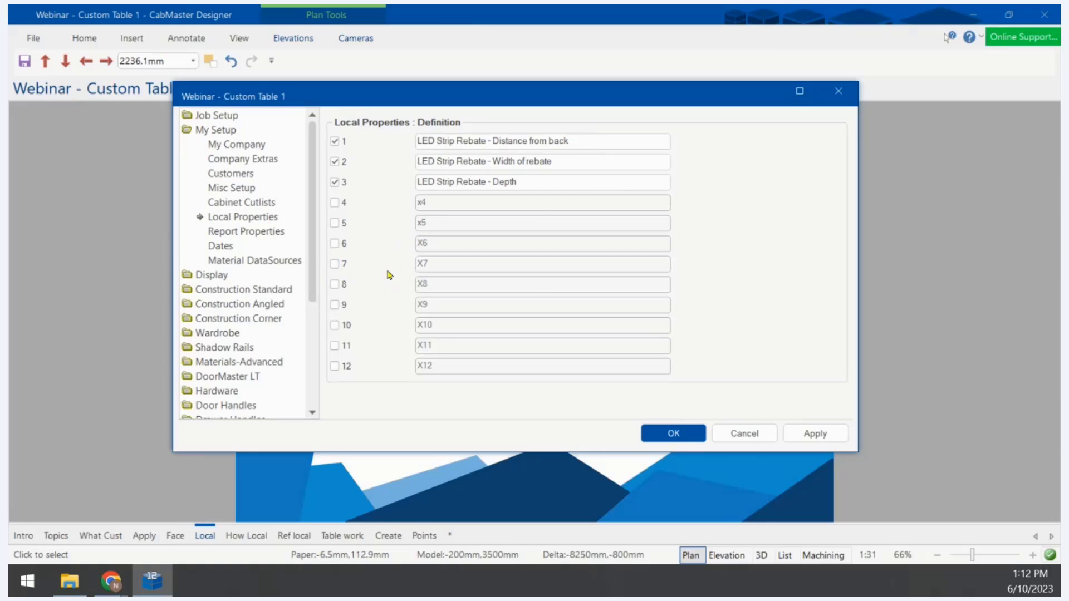
click(336, 265)
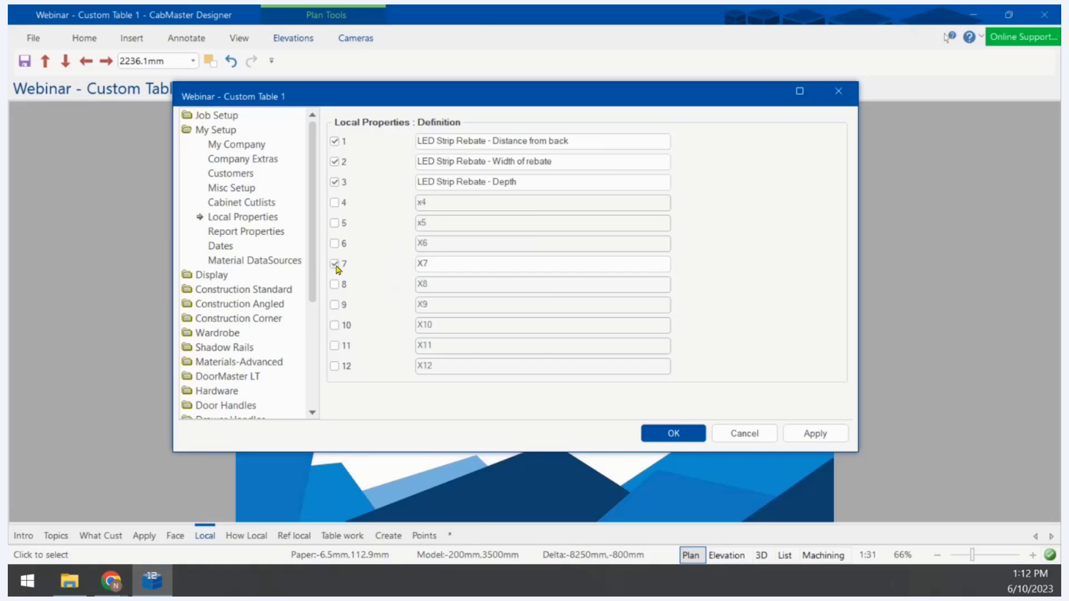
Set the X7 local property to 12mm in Job Setup, and apply the drawing's property changes
click(222, 117)
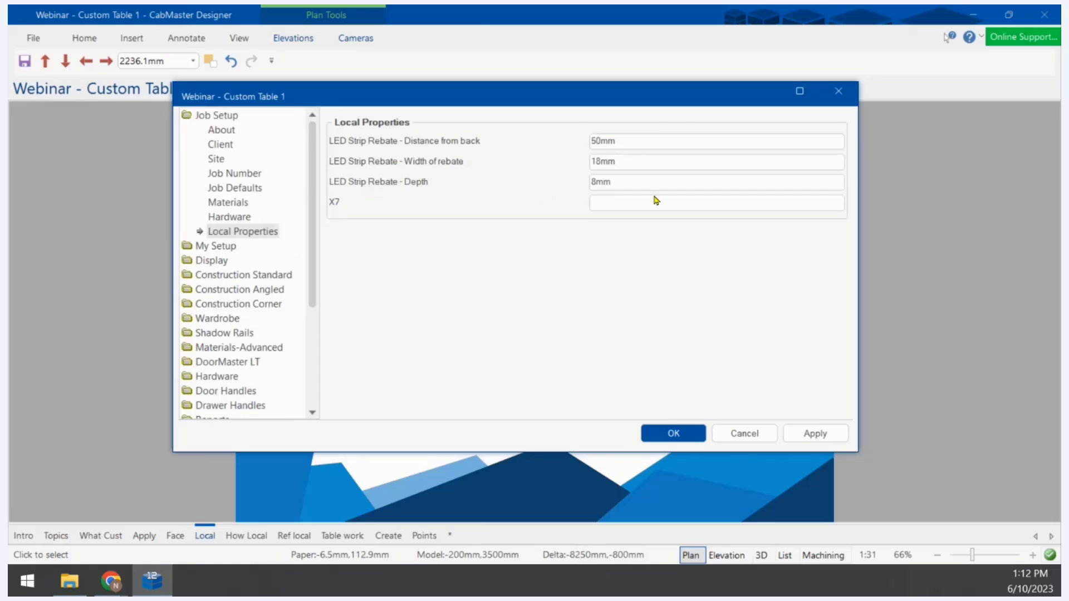
click(723, 197)
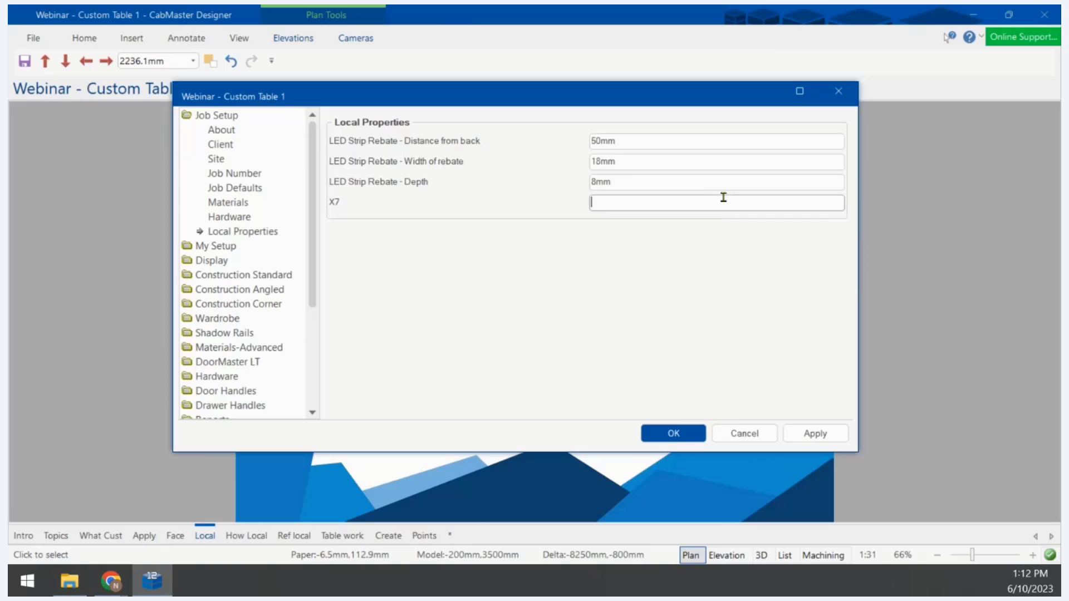
text(12mm)
click(803, 439)
click(676, 432)
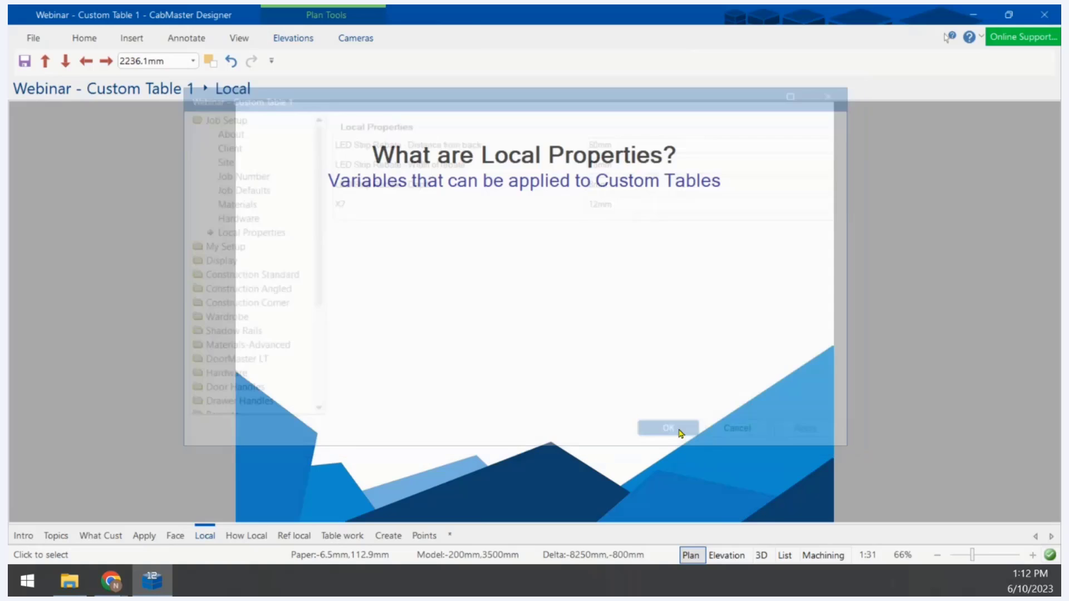
Open the catalog properties, review the local property values and their definitions in the library, and close them
click(33, 38)
mouse_move(78, 280)
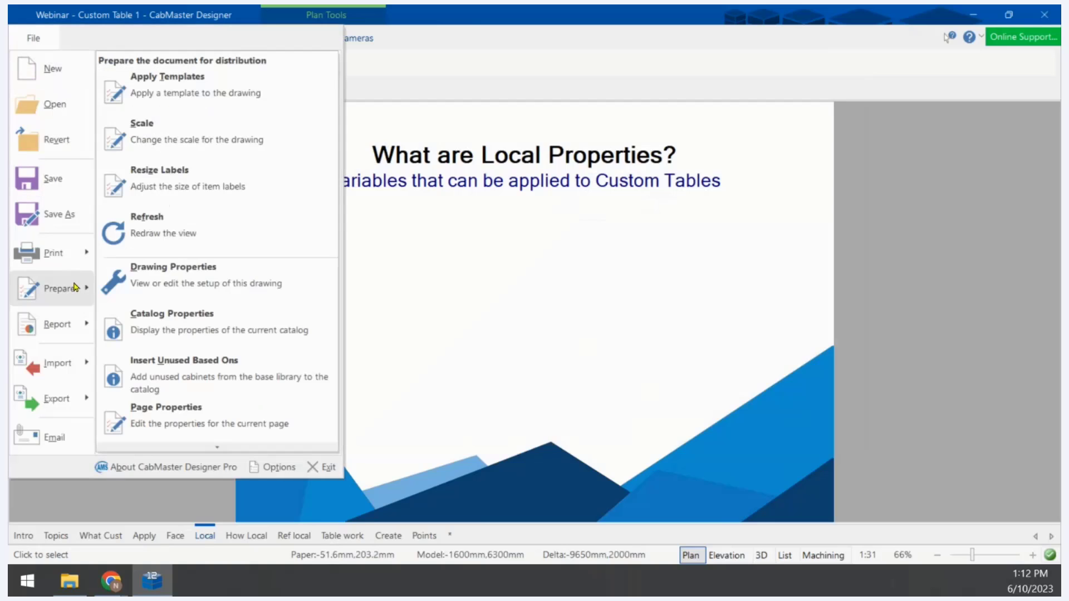
click(149, 336)
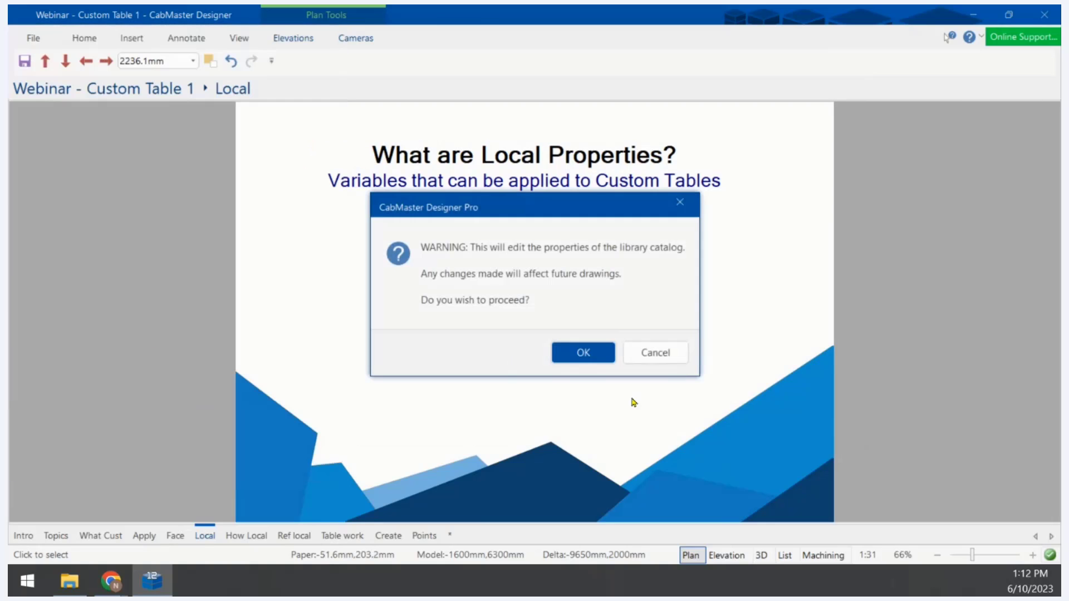
click(583, 359)
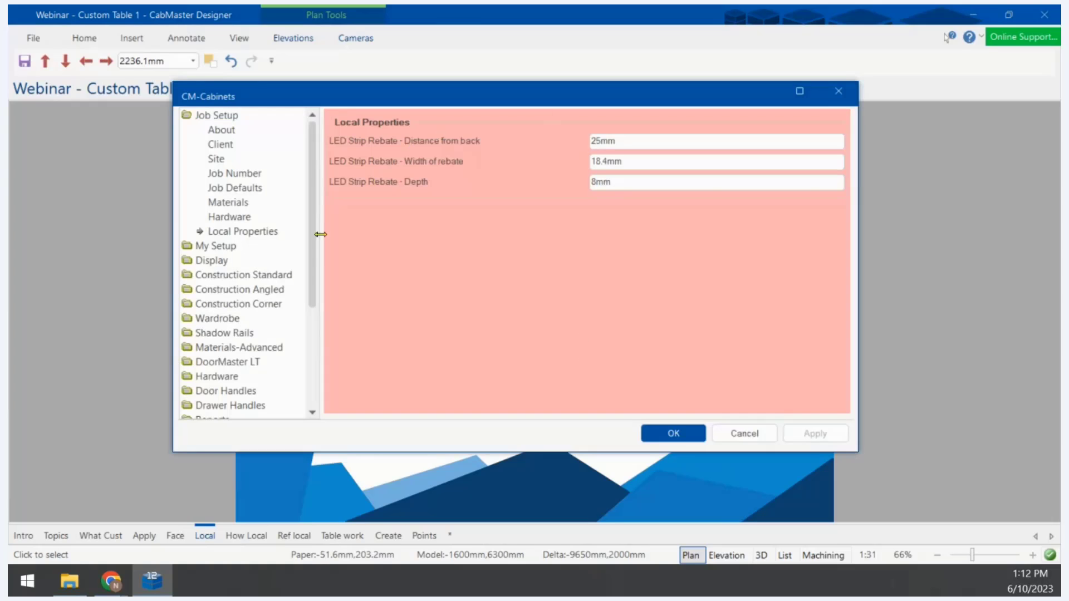
click(224, 247)
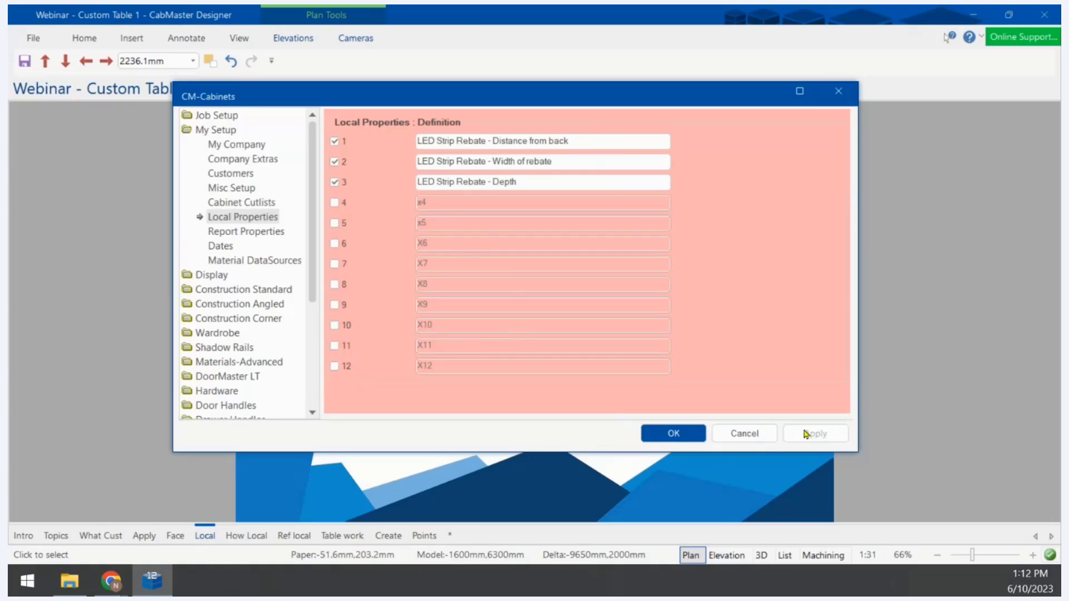
click(691, 435)
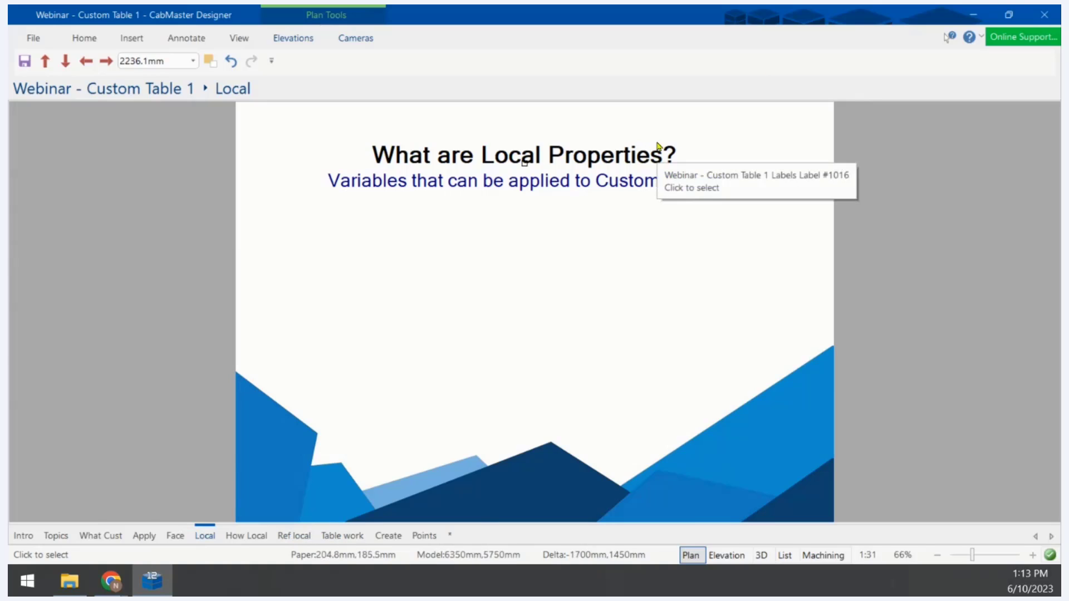
Reopen the drawing's properties, review the local property definitions and the job's values including the rebate's distance from back, and close them
key(alt+Return)
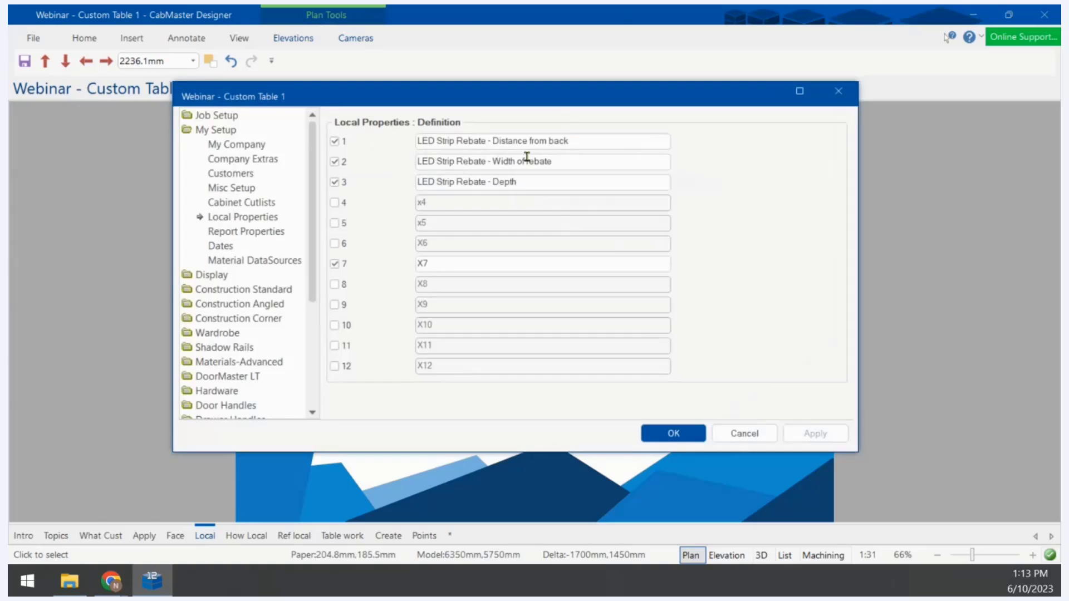
click(216, 115)
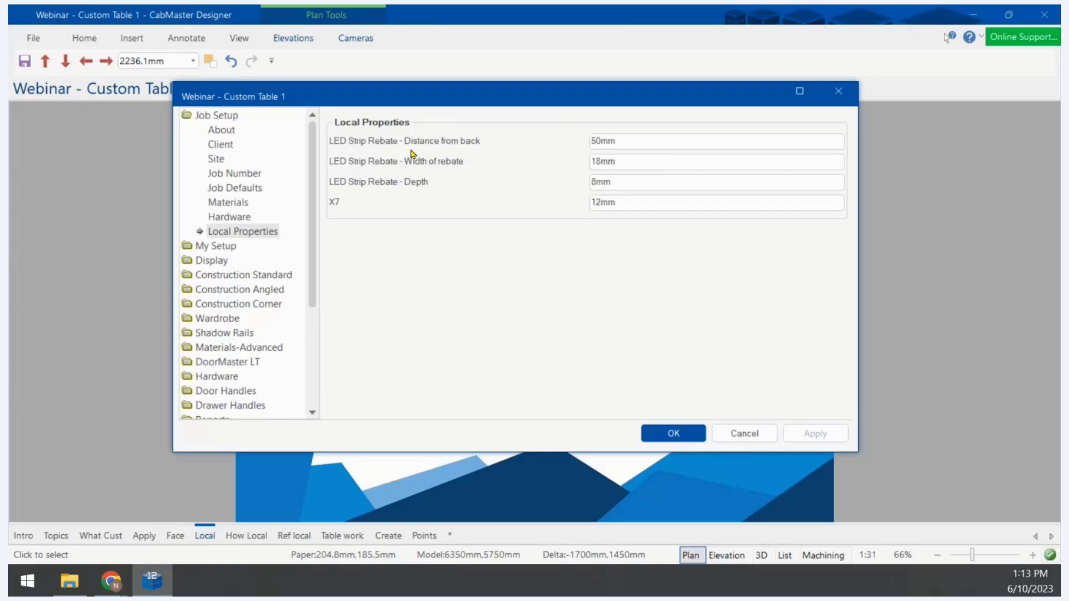
double_click(636, 142)
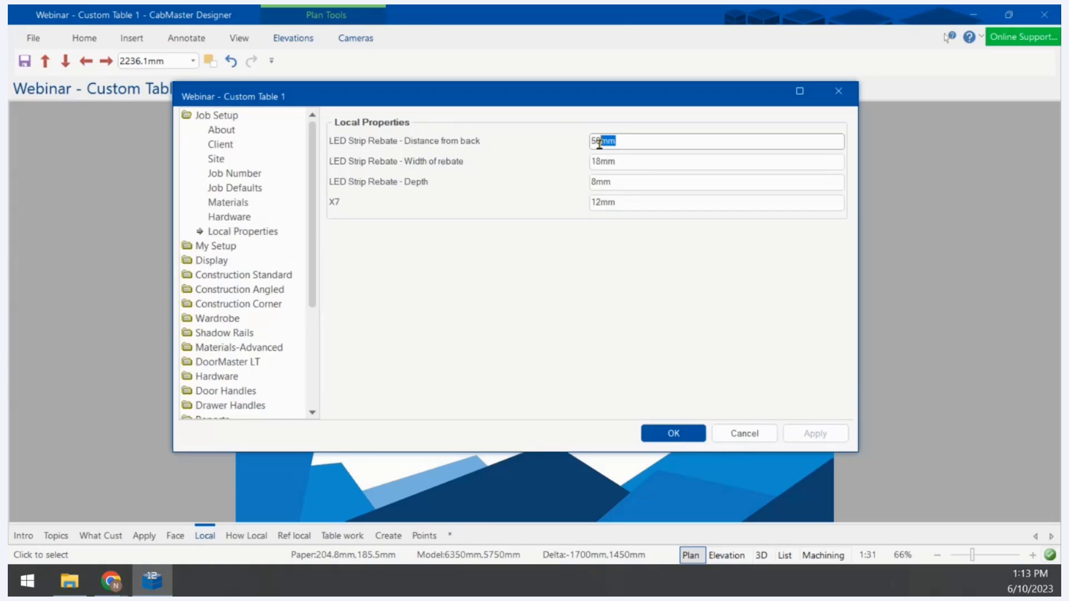
click(667, 433)
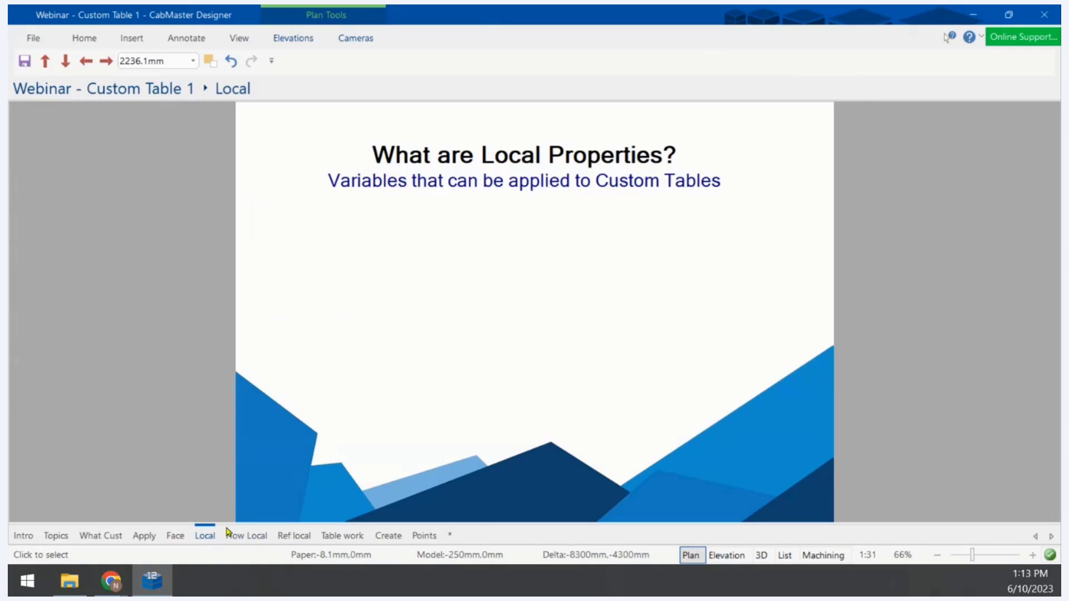
On the How Local page, compare the rebate diagram with the drawing's local property values and definitions, and close the properties
click(252, 533)
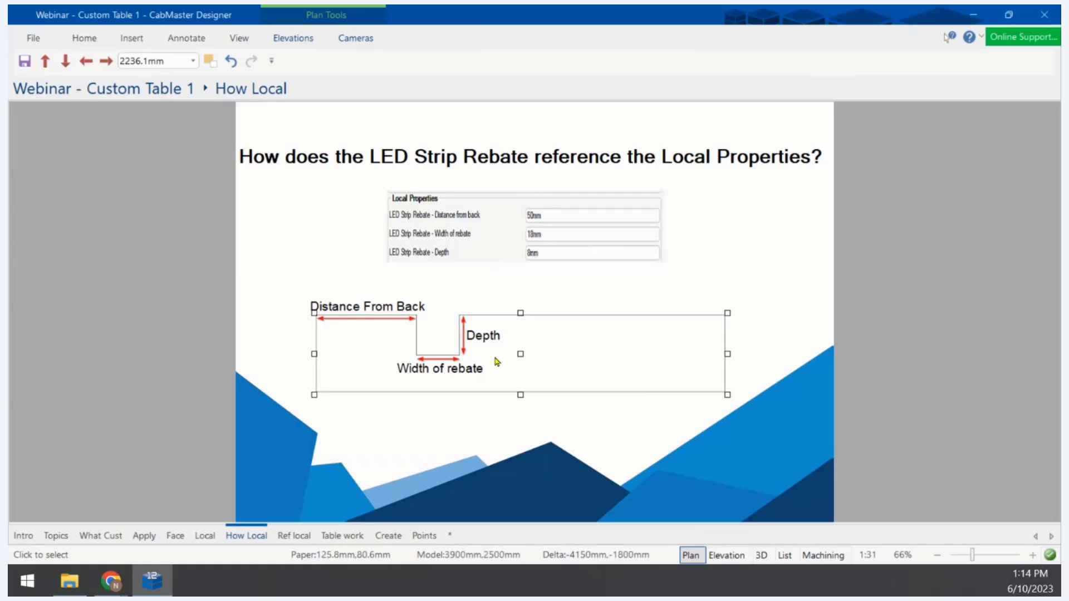
double_click(288, 165)
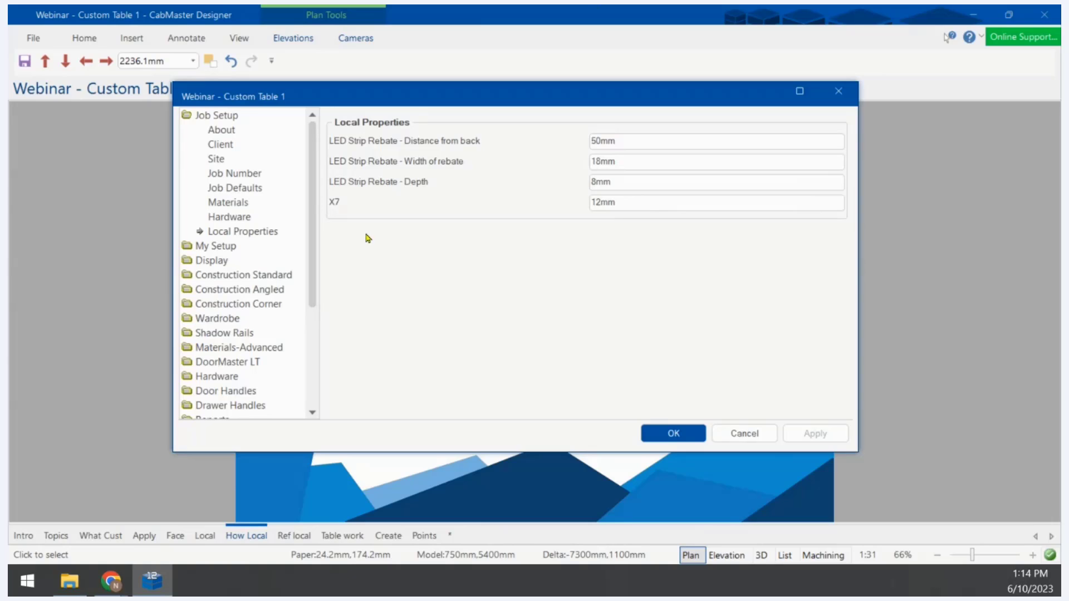
click(234, 245)
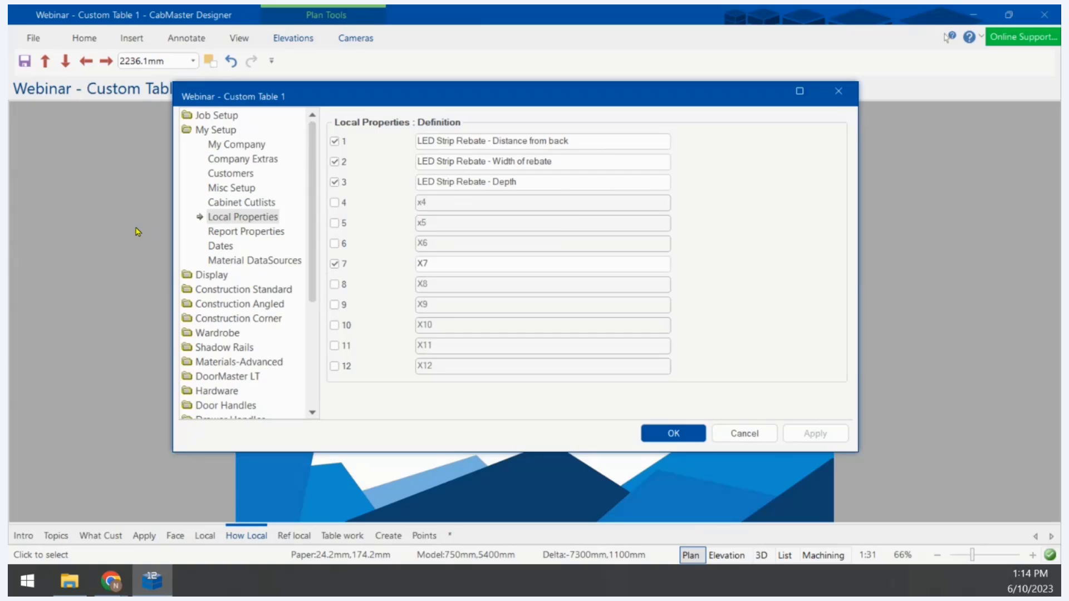
click(839, 92)
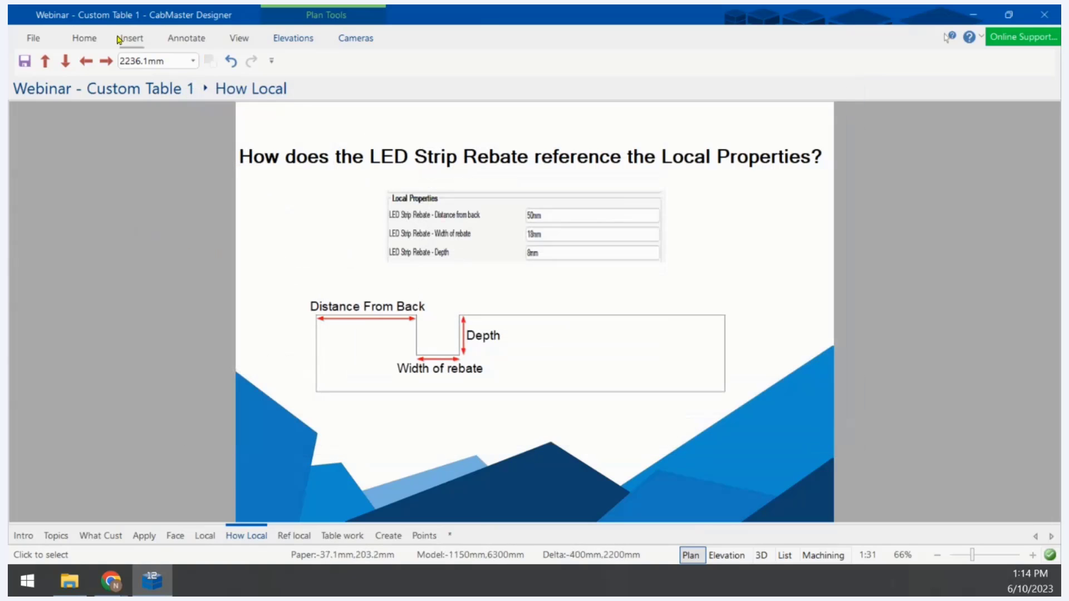
Open the program options' File Locations and highlight the folder path of the Lookup Tables
click(33, 39)
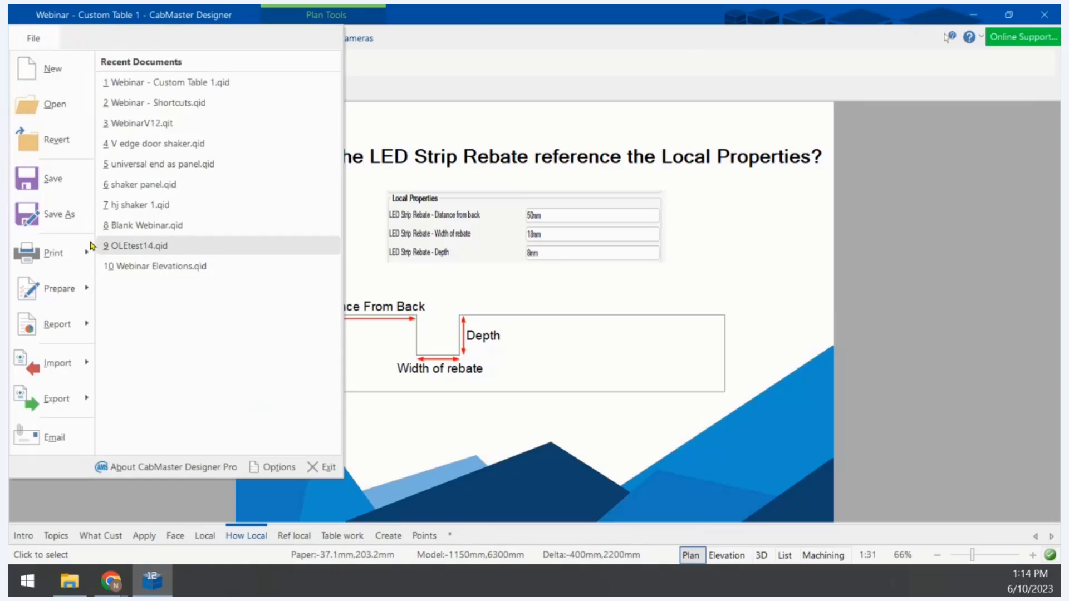
click(273, 467)
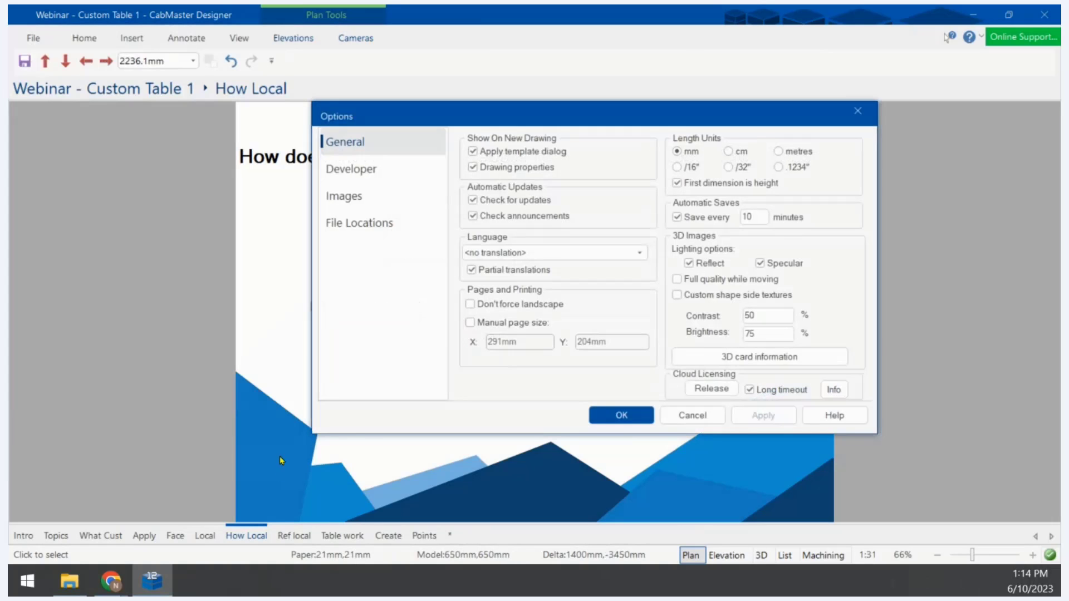
click(372, 236)
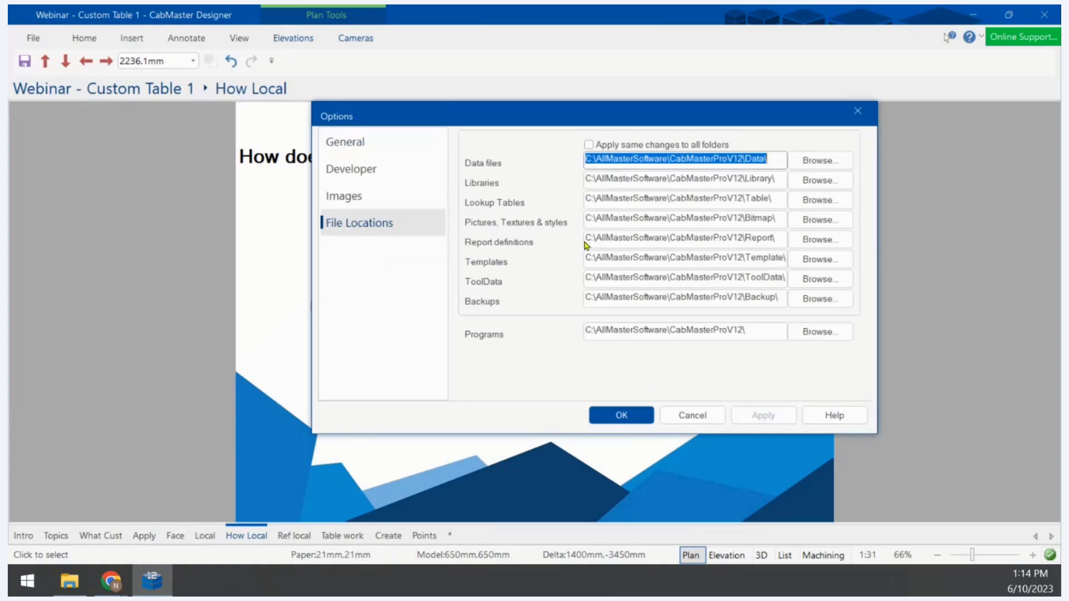
drag(595, 200, 786, 200)
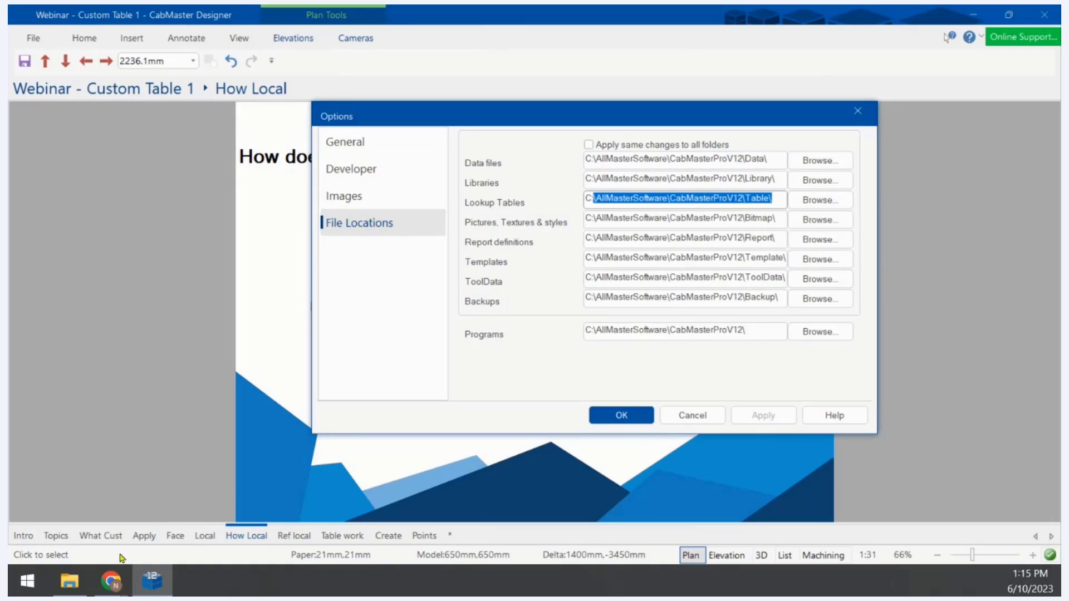
Switch to File Explorer, browse to the Machining\Custom folder inside Table, and select LED Strip Rebate.qlt, checking which programs can open it
click(82, 577)
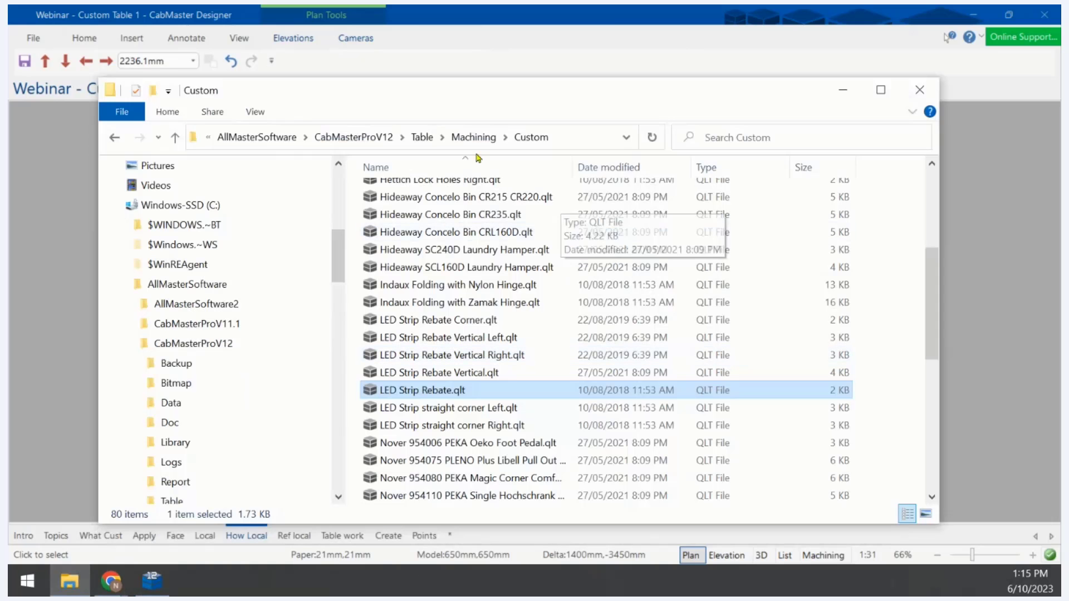
click(422, 138)
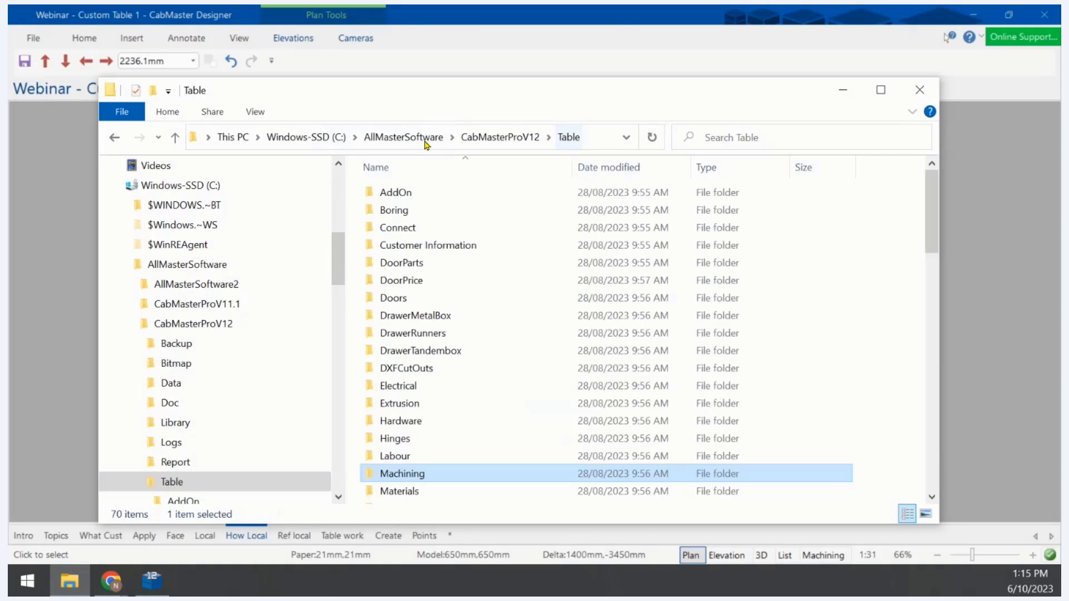
double_click(426, 475)
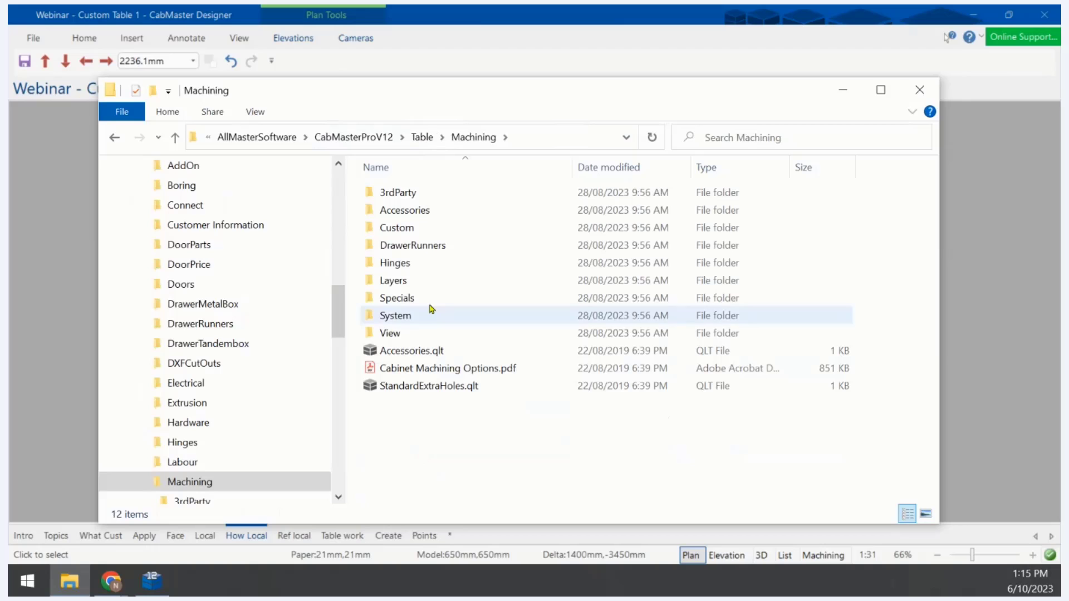
double_click(396, 228)
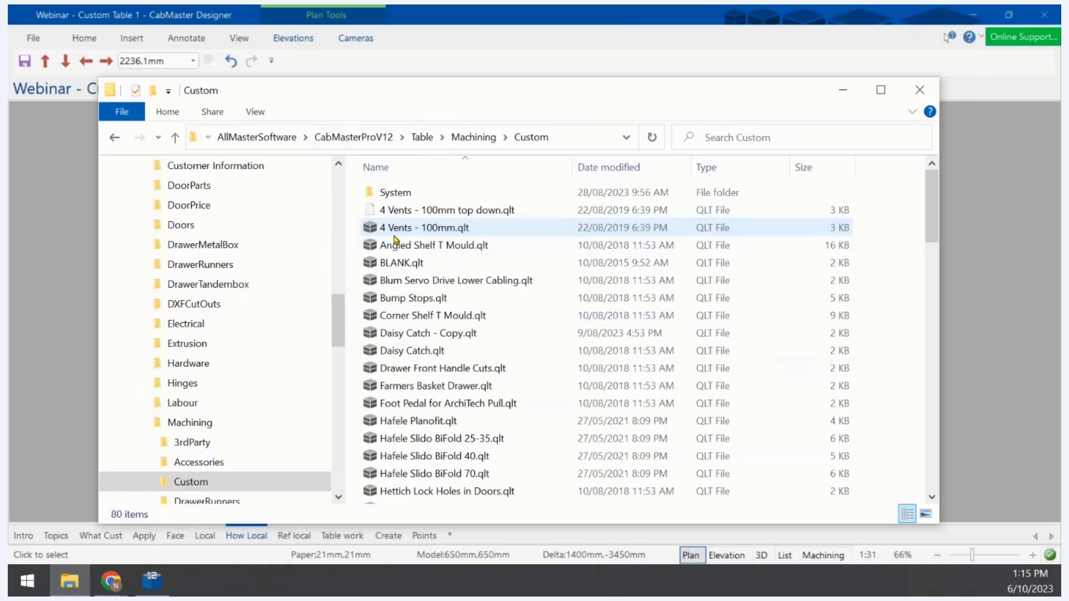
scroll(443, 361, down, 4)
scroll(443, 360, down, 4)
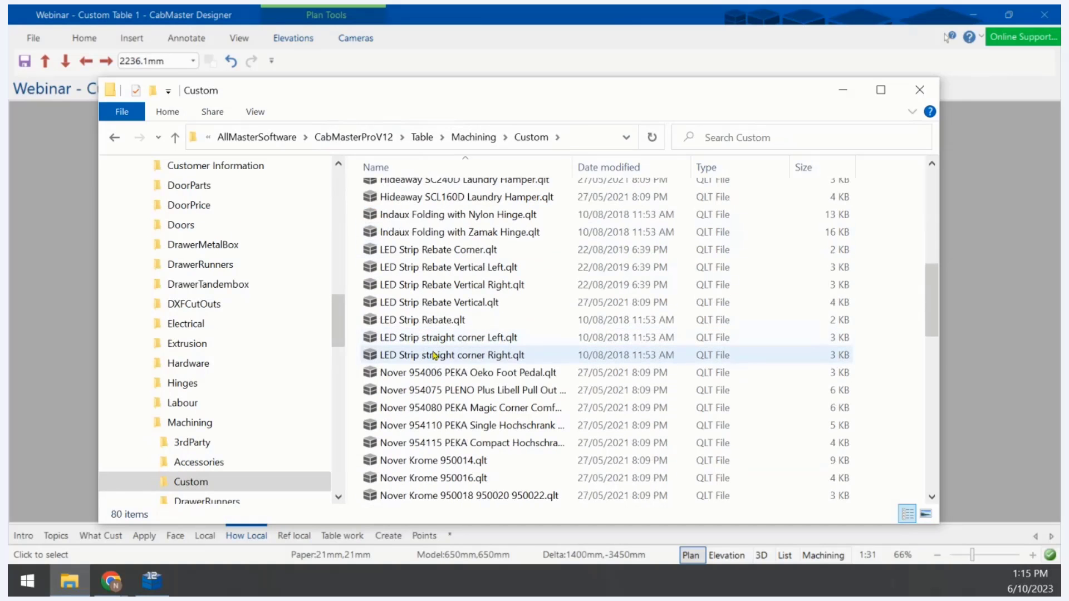
click(418, 324)
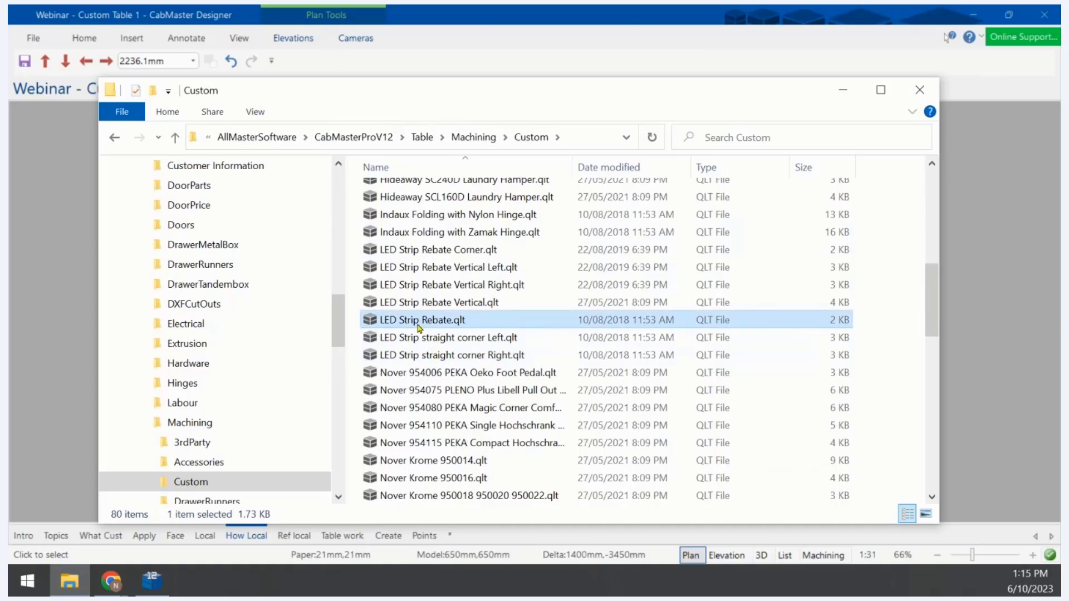
right_click(447, 321)
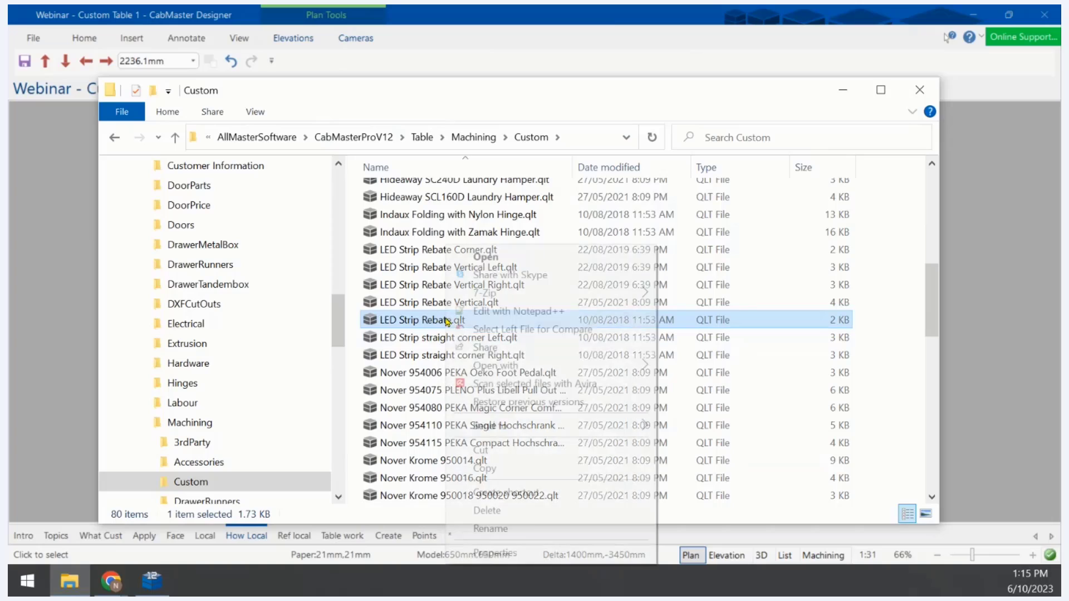
mouse_move(585, 366)
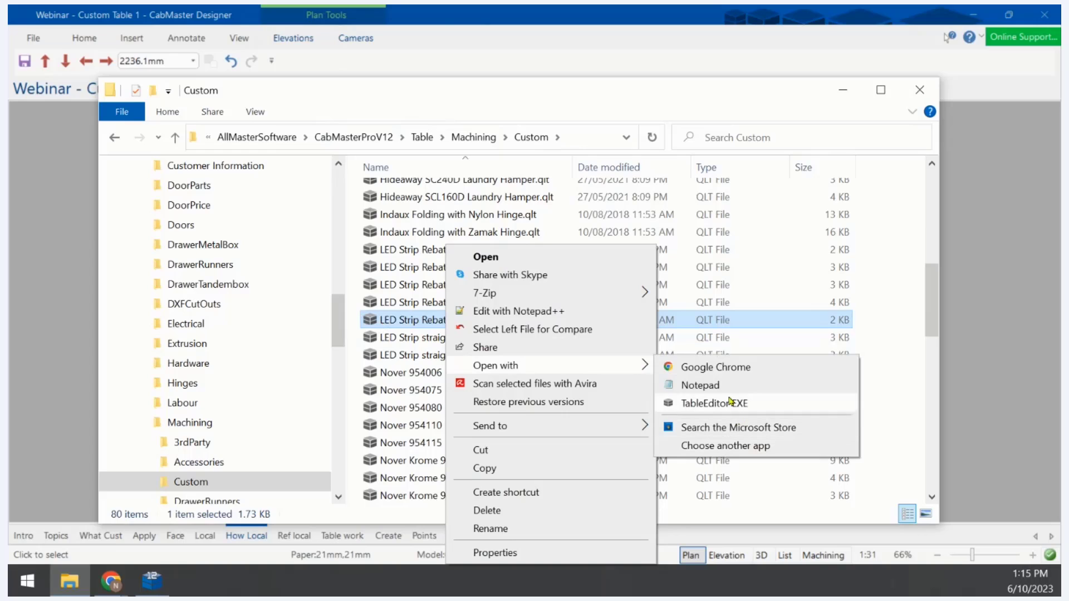
Look through the CabMasterProV12 program folder for the table editor application
click(369, 138)
click(369, 138)
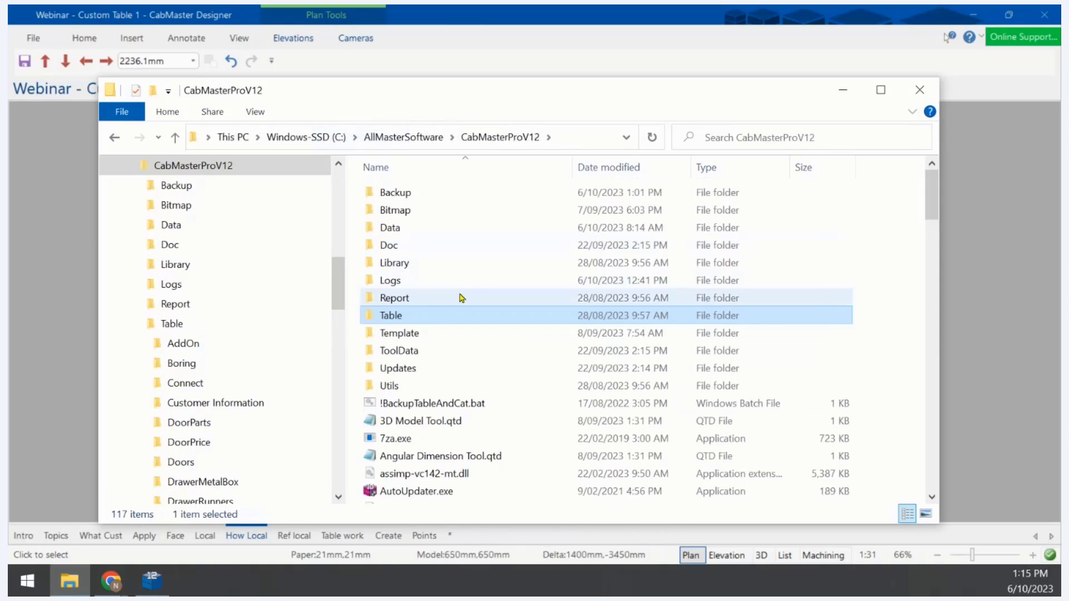
scroll(418, 390, down, 9)
scroll(405, 309, down, 15)
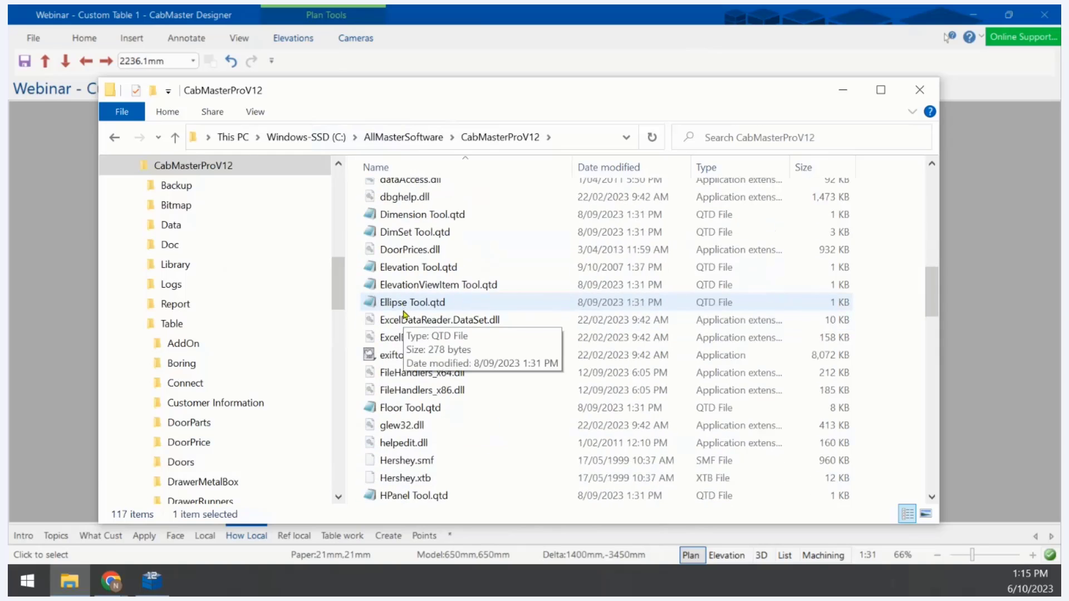
scroll(404, 319, down, 15)
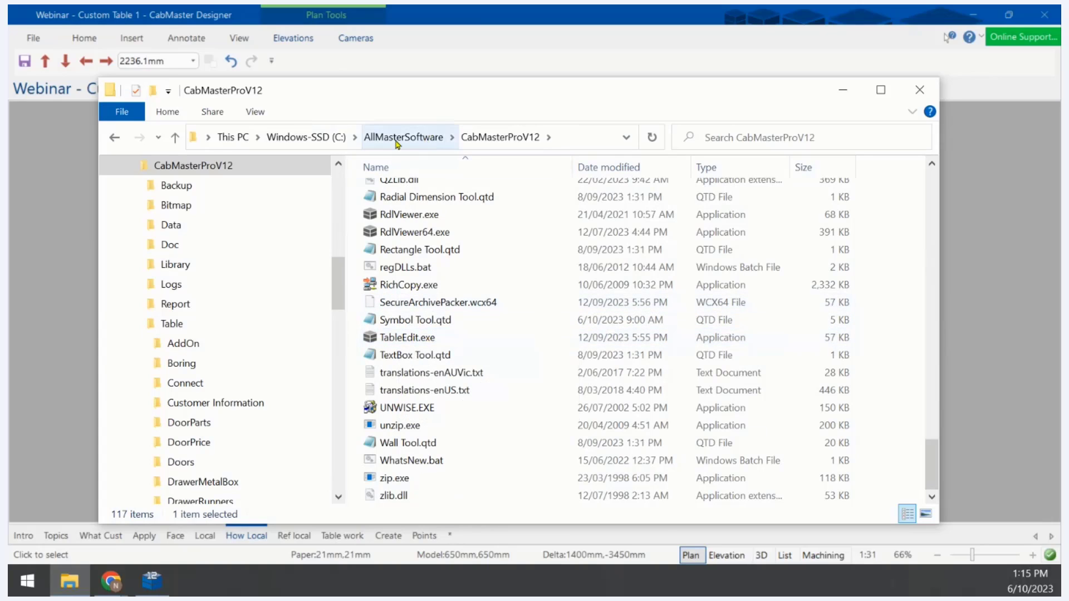
Return to the Custom folder, open LED Strip Rebate.qlt with TableEditor EXE, and maximize the editor window
click(114, 138)
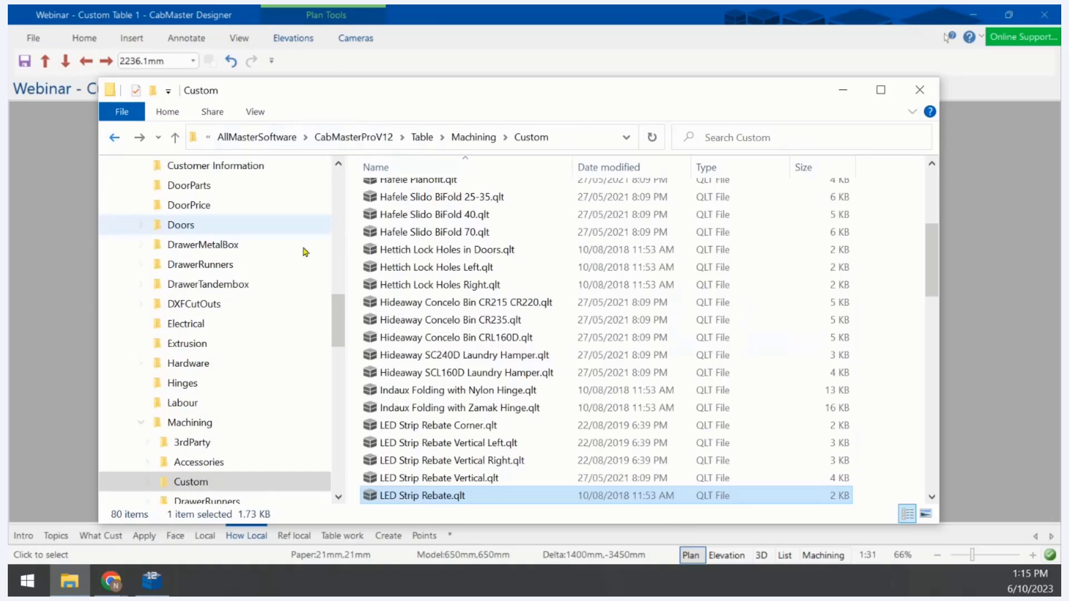
right_click(444, 497)
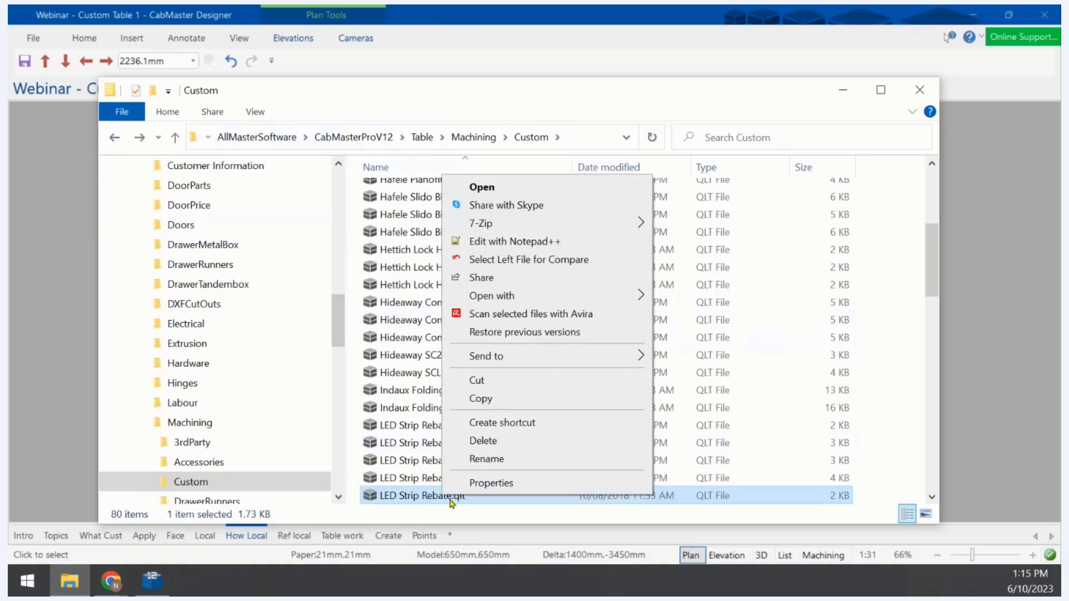
mouse_move(618, 296)
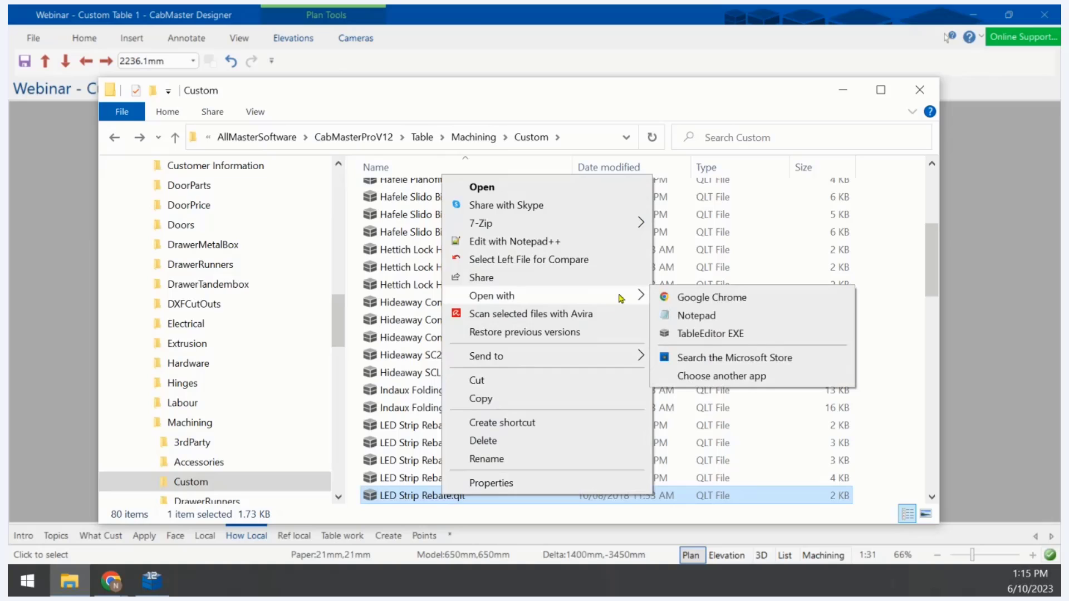
click(711, 333)
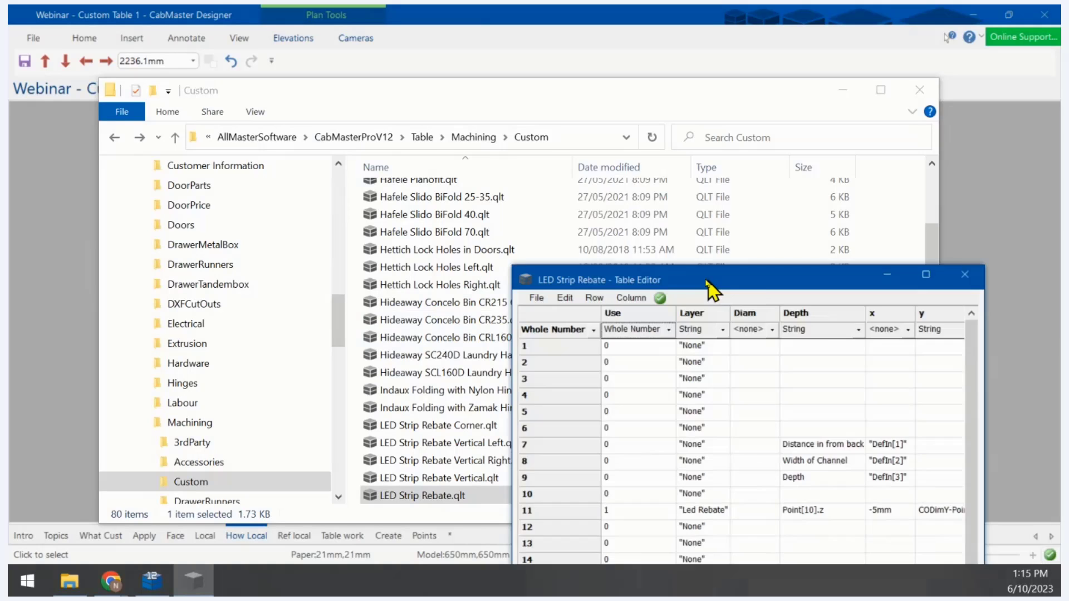
drag(711, 256, 479, 80)
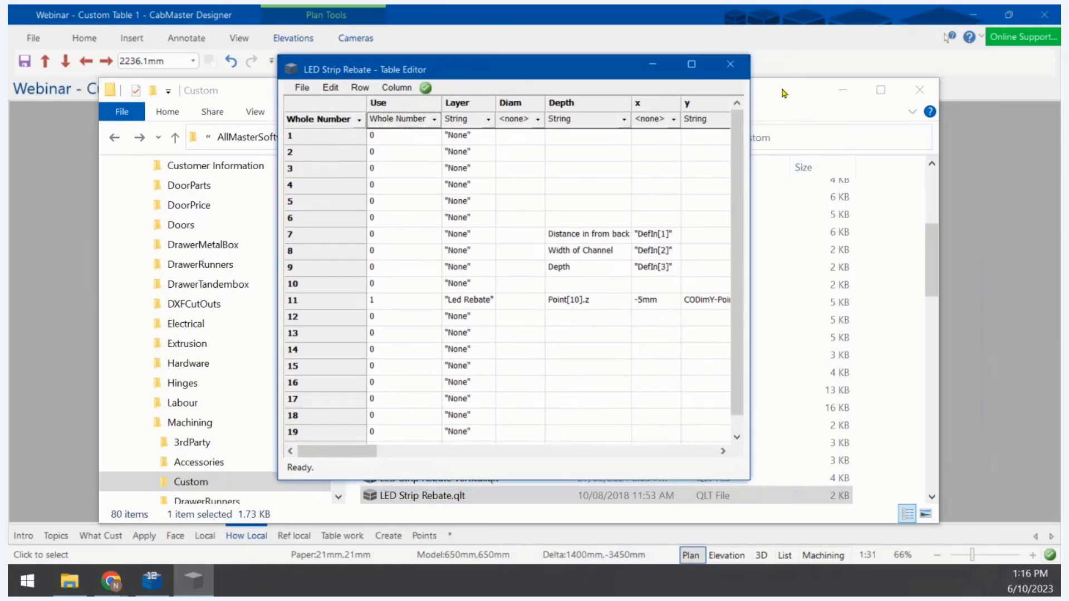
click(689, 65)
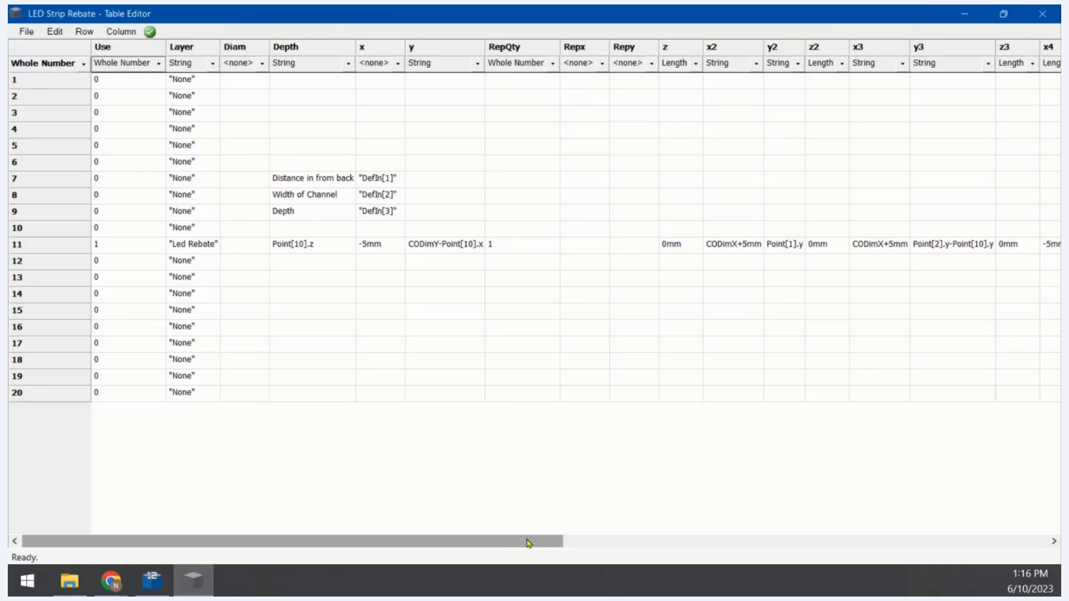
Examine the Led Rebate row's formulas and compare its x10, y10 and z10 entries with the local property descriptions in rows 7 to 9
drag(528, 543, 499, 551)
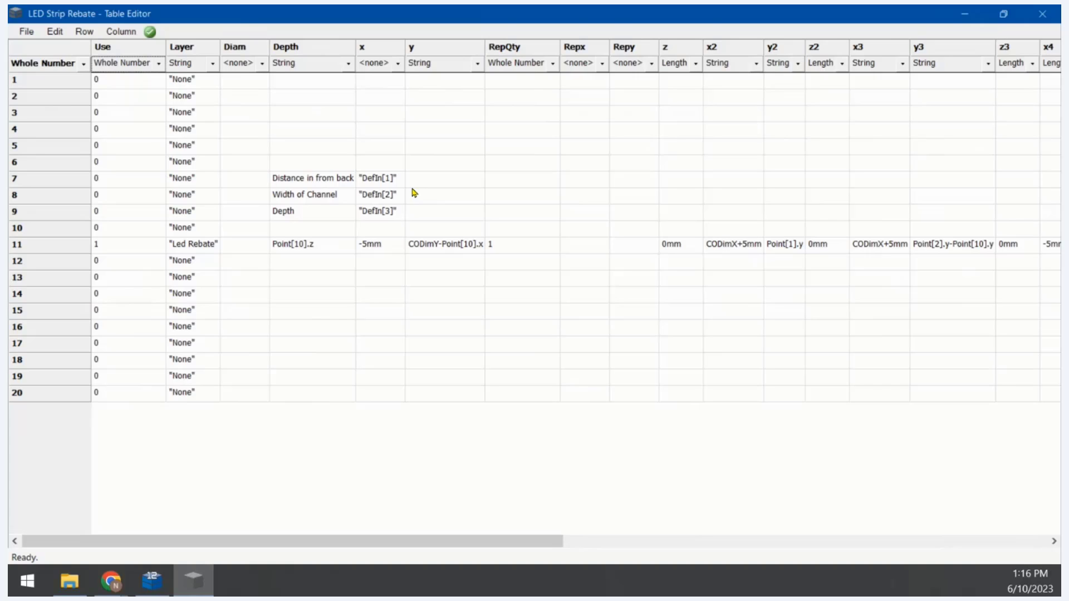
click(70, 245)
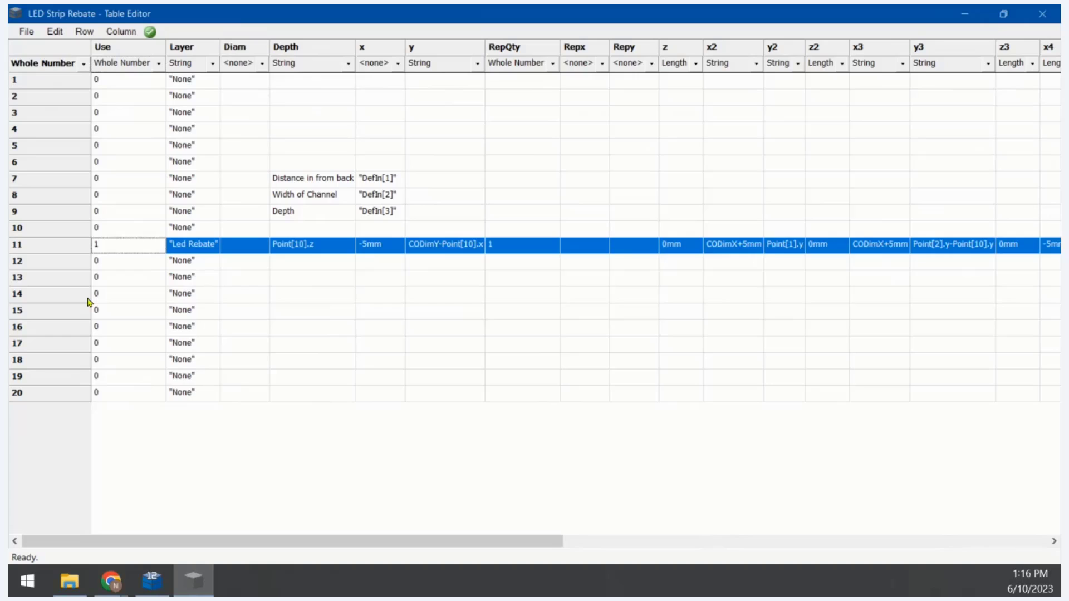
click(419, 326)
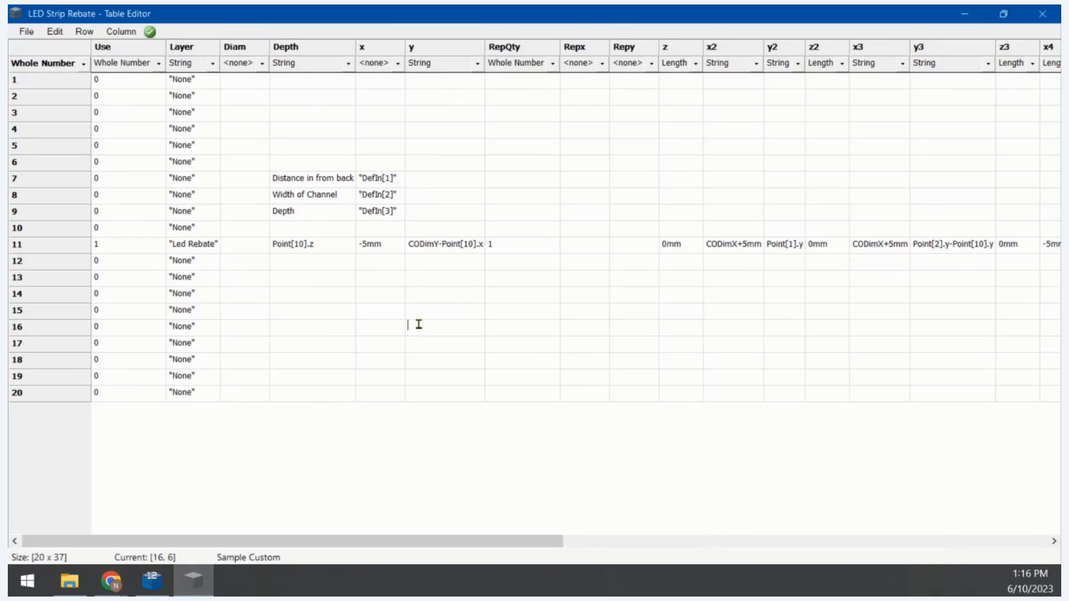
click(312, 247)
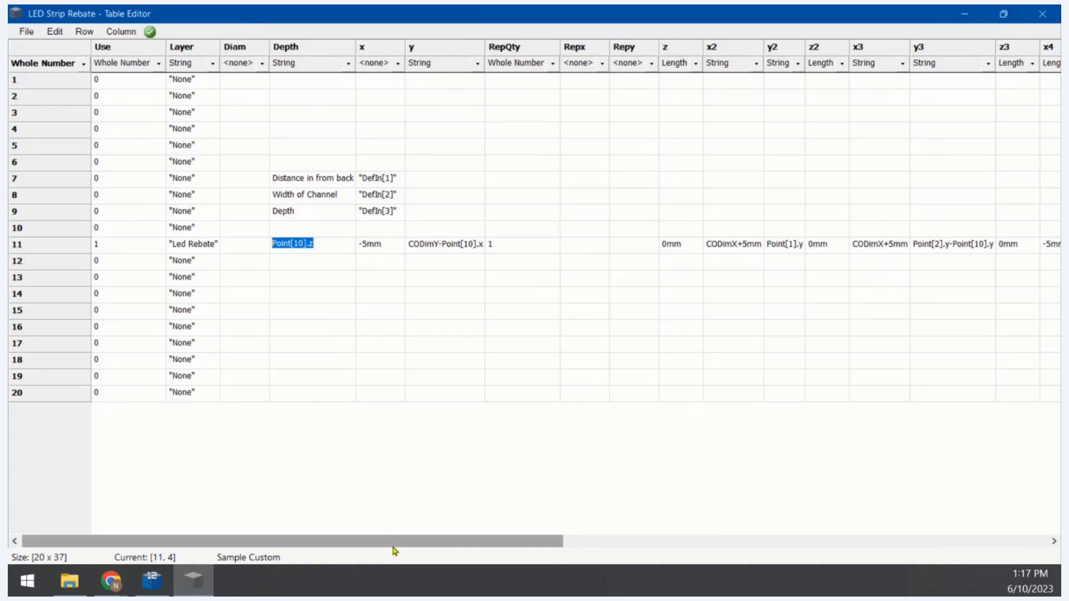
drag(393, 544, 953, 500)
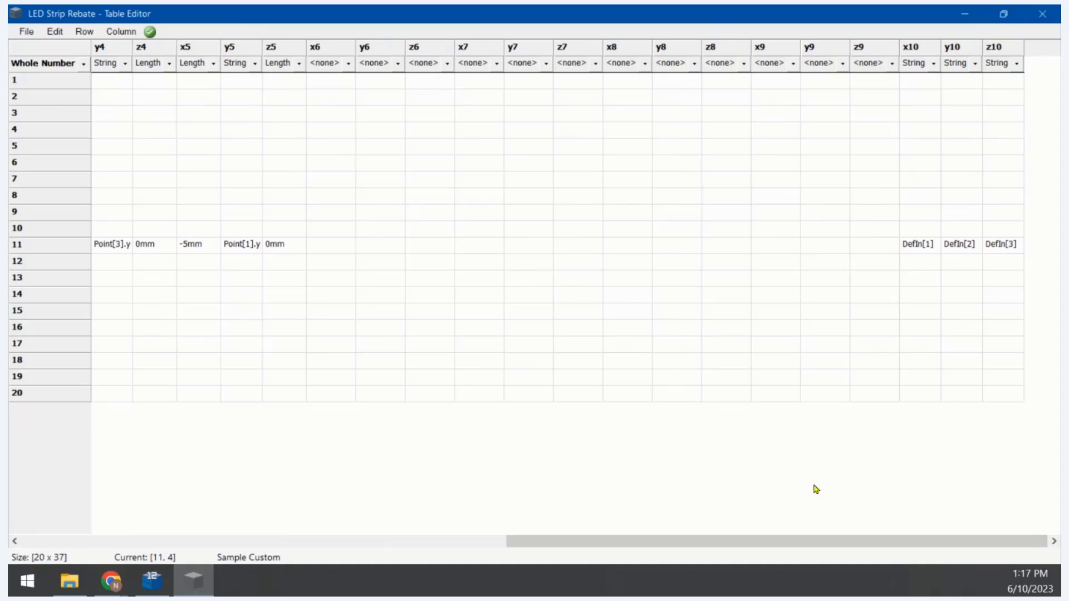
drag(795, 542, 239, 563)
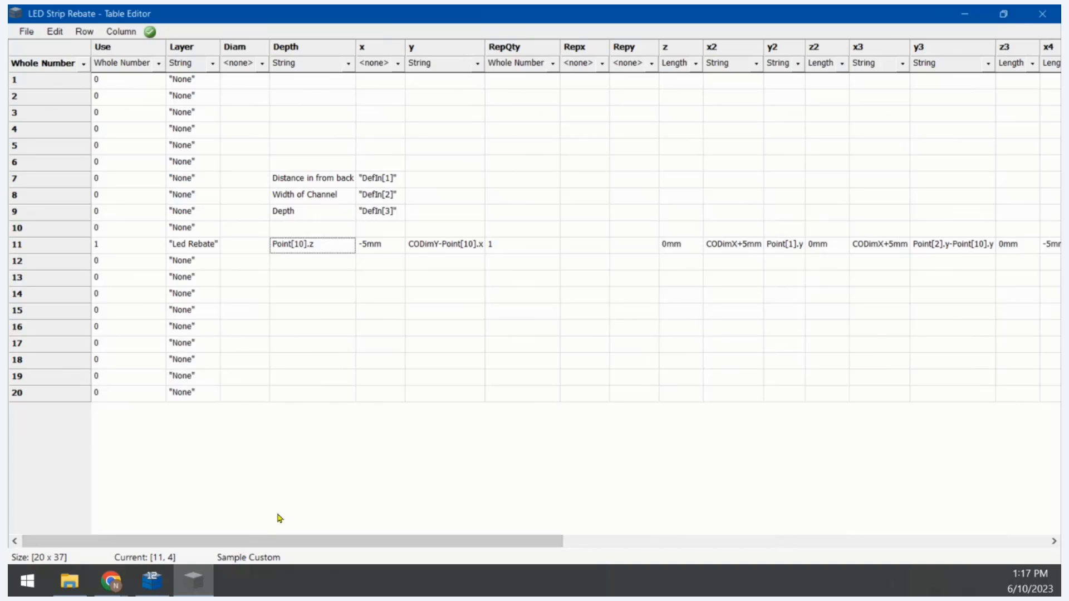
click(432, 214)
drag(374, 542, 859, 543)
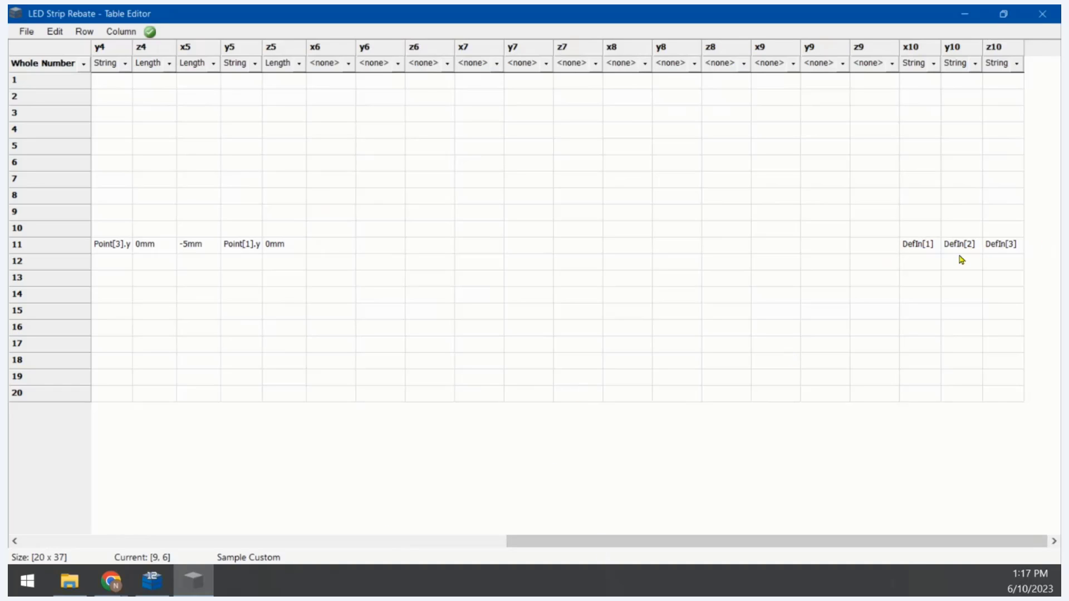
drag(874, 540, 95, 530)
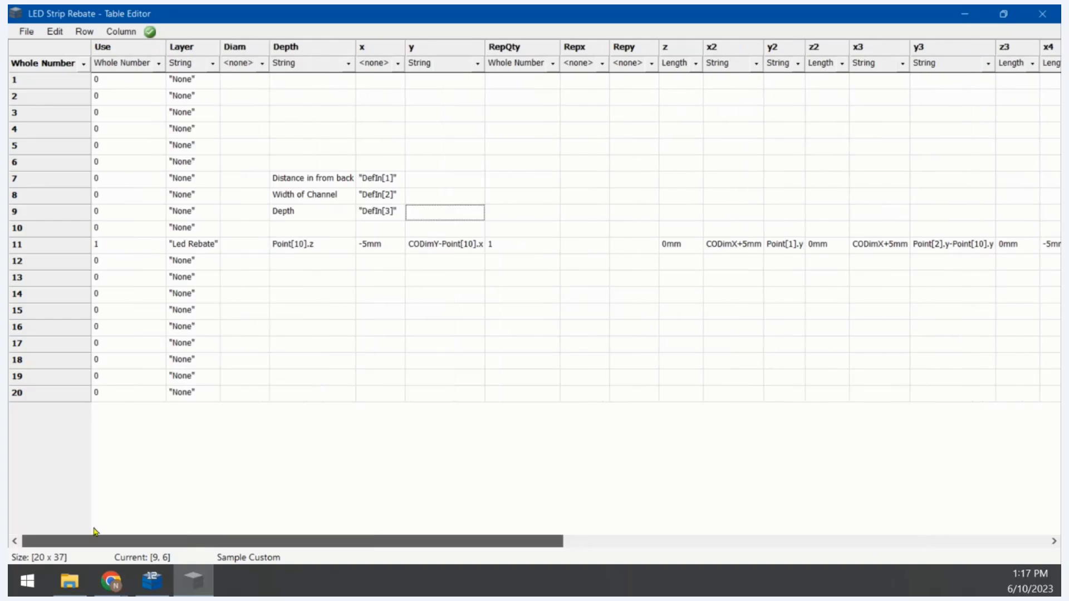
In the y column, enter Point10.x for the Distance in from back row and Point[10].y for the Width of Channel row
click(449, 181)
text(Po)
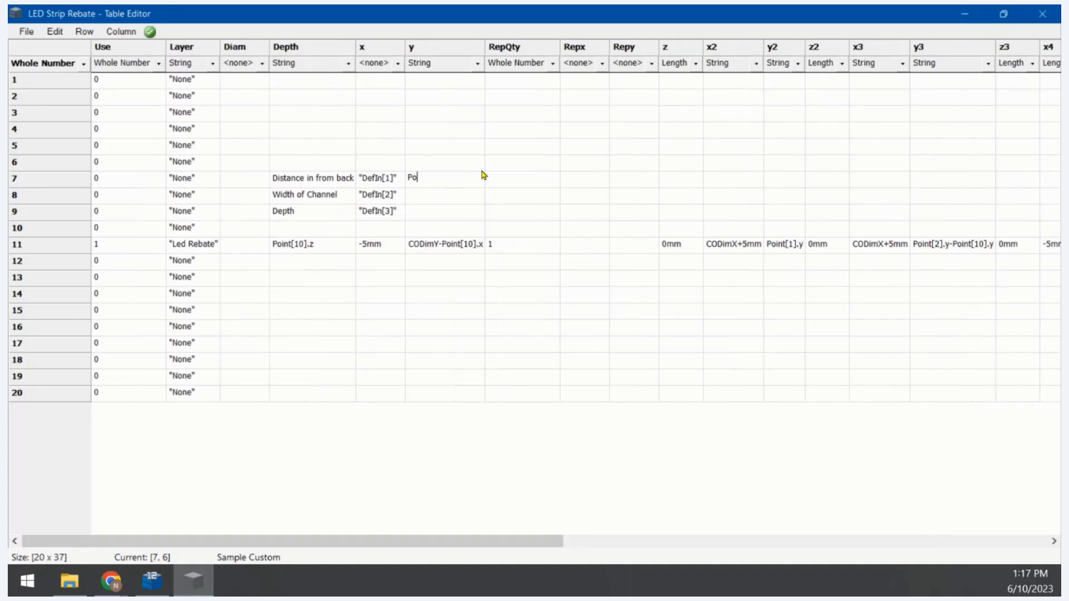
text(int10.x)
key(Return)
text(Point10.y)
key(BackSpace)
key(BackSpace)
key(BackSpace)
key(BackSpace)
text([10].y)
key(Return)
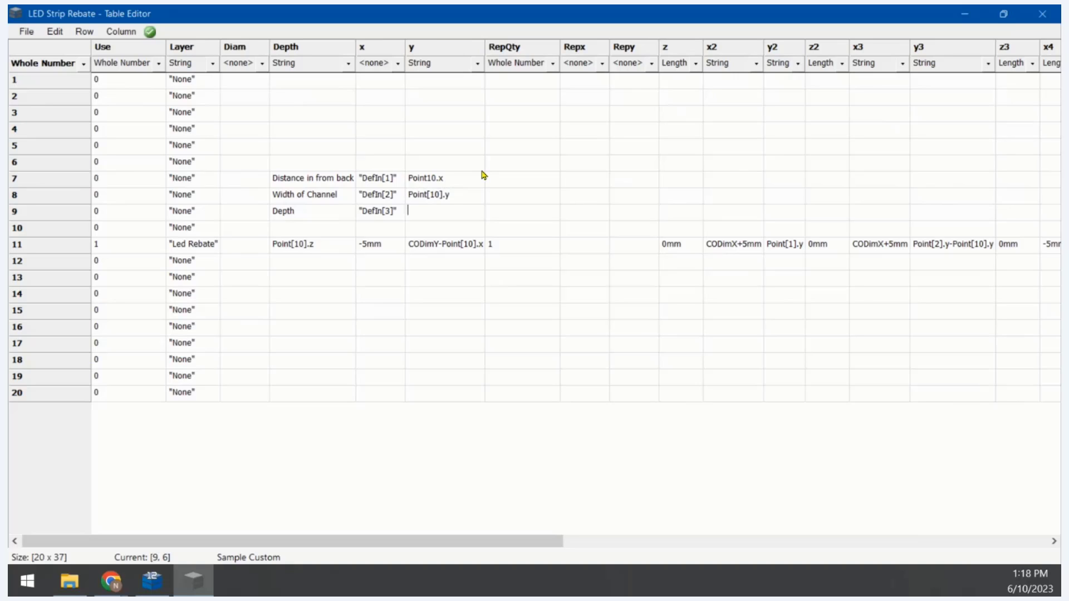
Enter Point[10].z in the y column of the Depth row
text(Point[10.z])
key(Up)
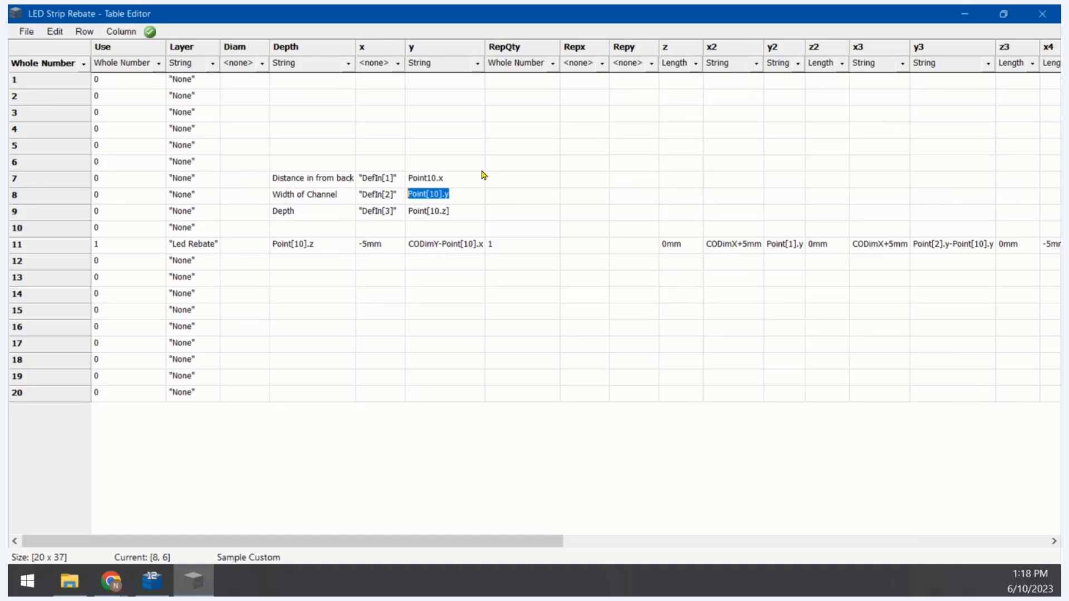
key(Down)
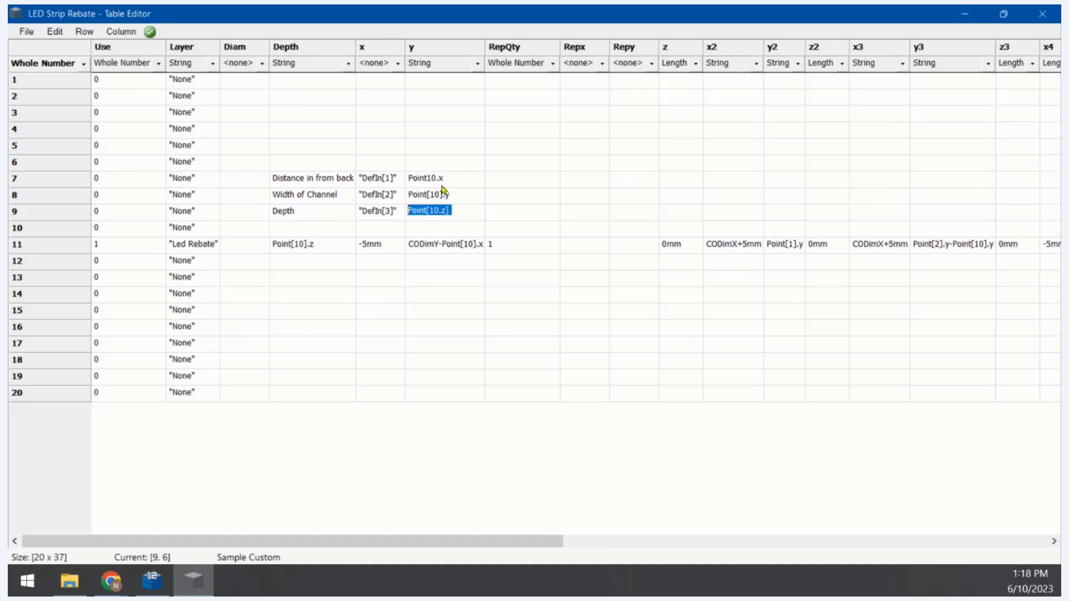
click(448, 209)
key(BackSpace)
key(BackSpace)
key(BackSpace)
text(].z)
key(Up)
key(Up)
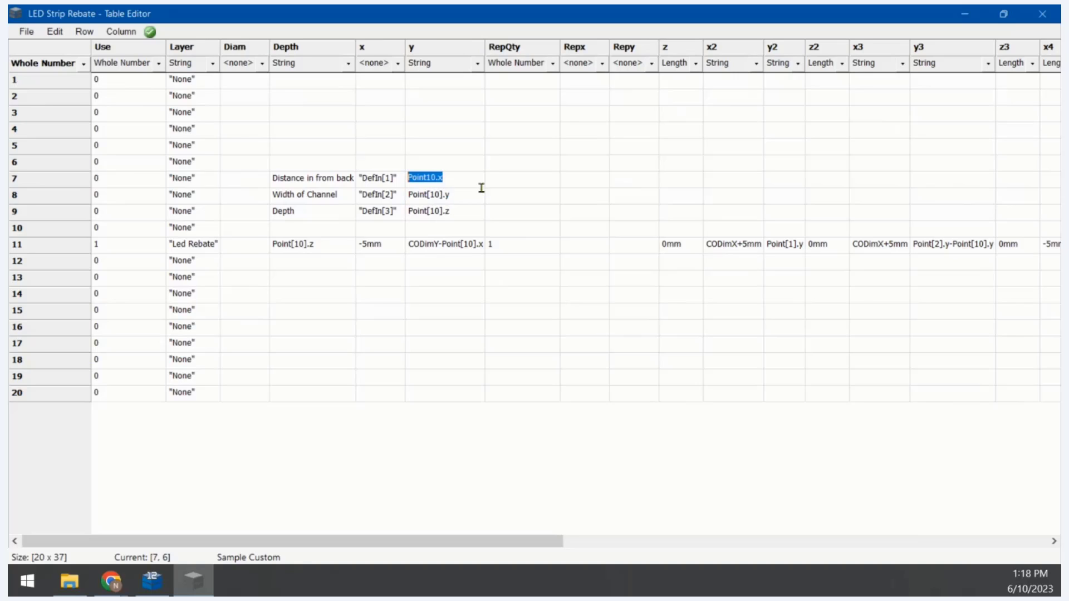
Correct the y entry of the Distance in from back row to Point[10].x
click(435, 178)
text(])
text([)
click(454, 335)
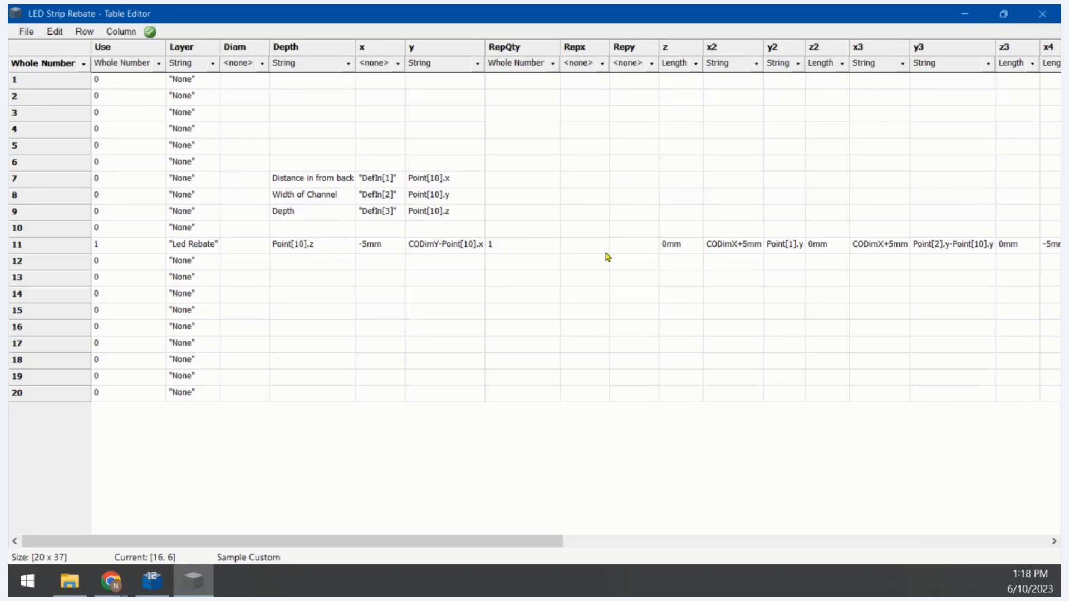
Save and close the LED Strip Rebate table, and switch back to CabMaster Designer
click(27, 32)
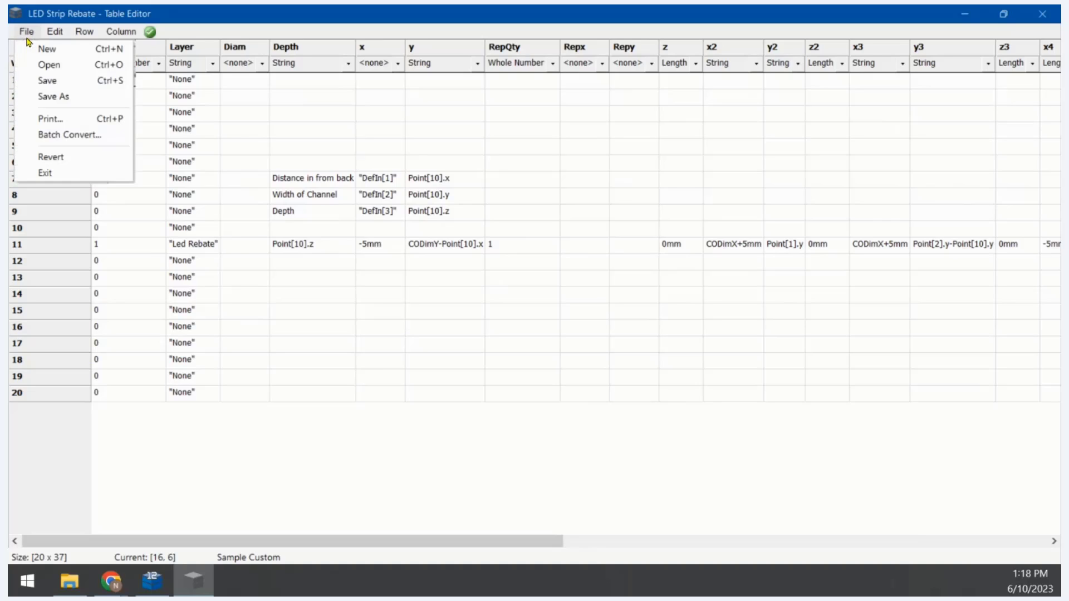
click(49, 90)
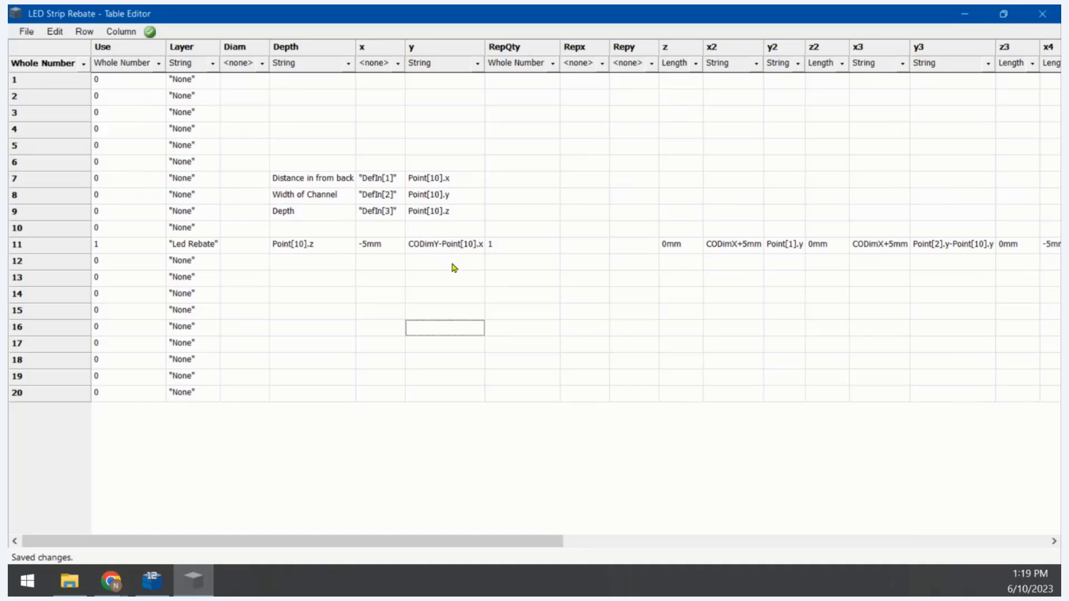
click(1044, 14)
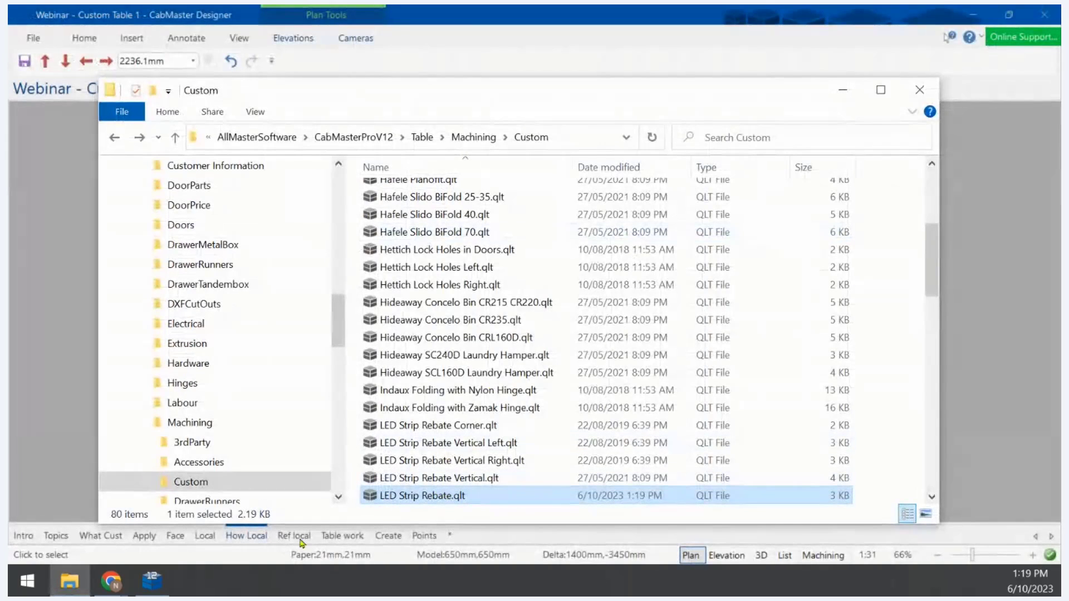
click(1006, 253)
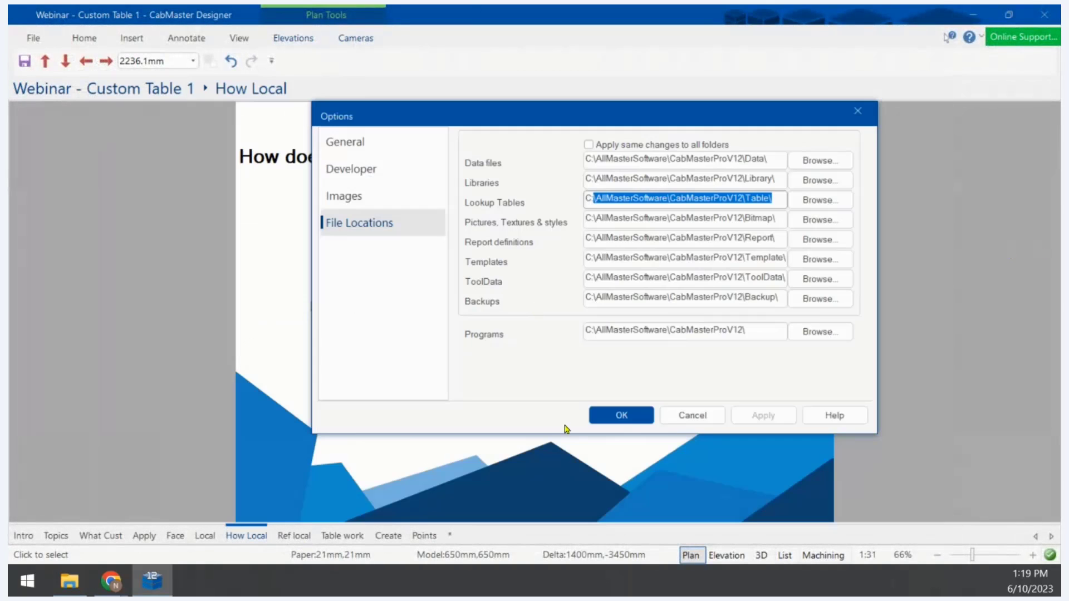
Dismiss the options dialog without changes and go through the Ref local and Table work pages
click(713, 416)
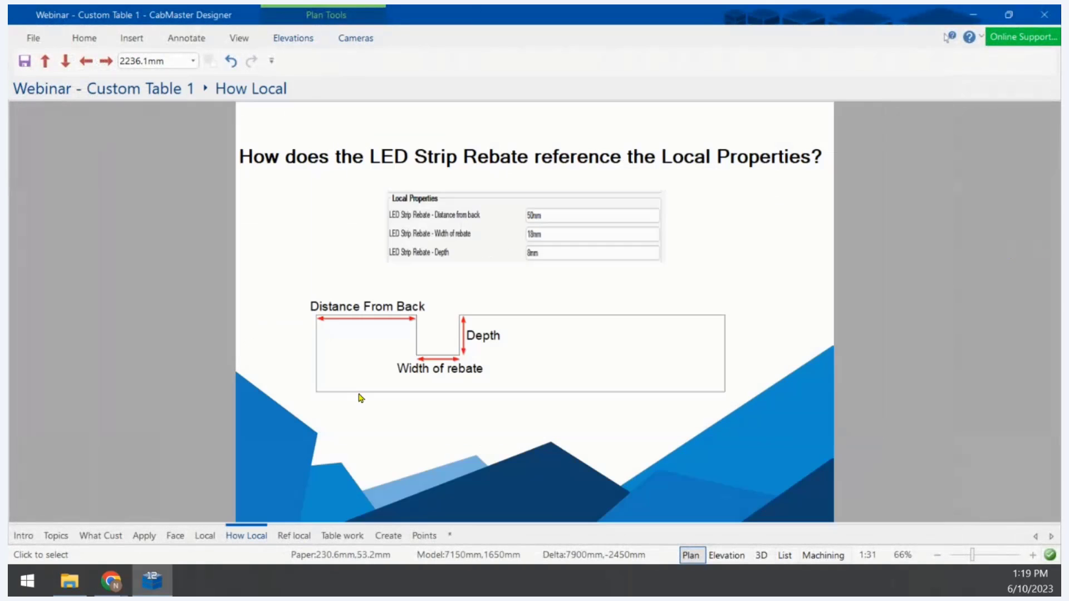
click(293, 536)
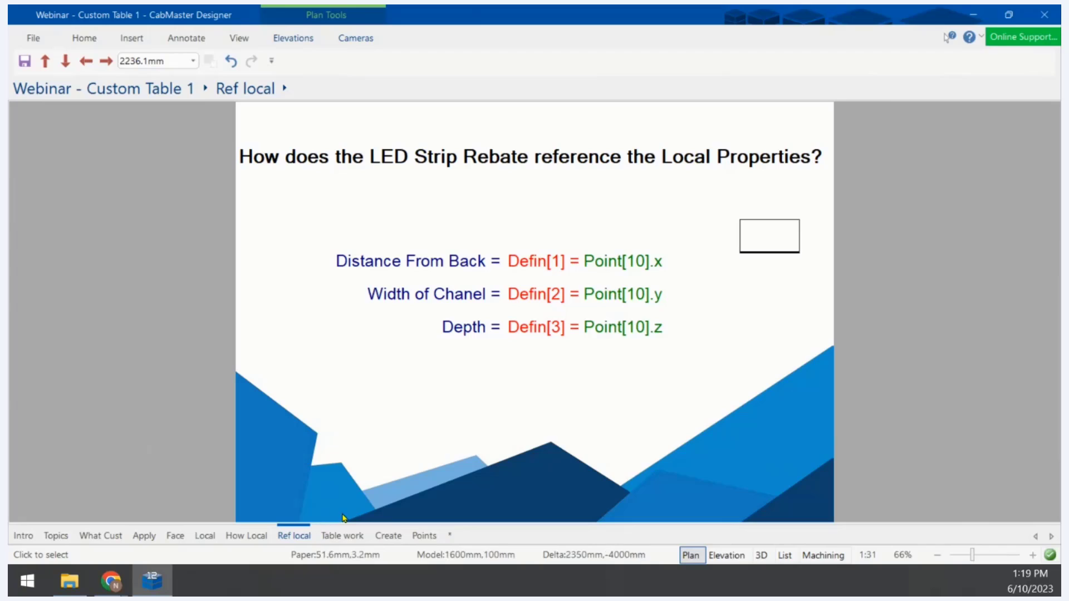
click(340, 536)
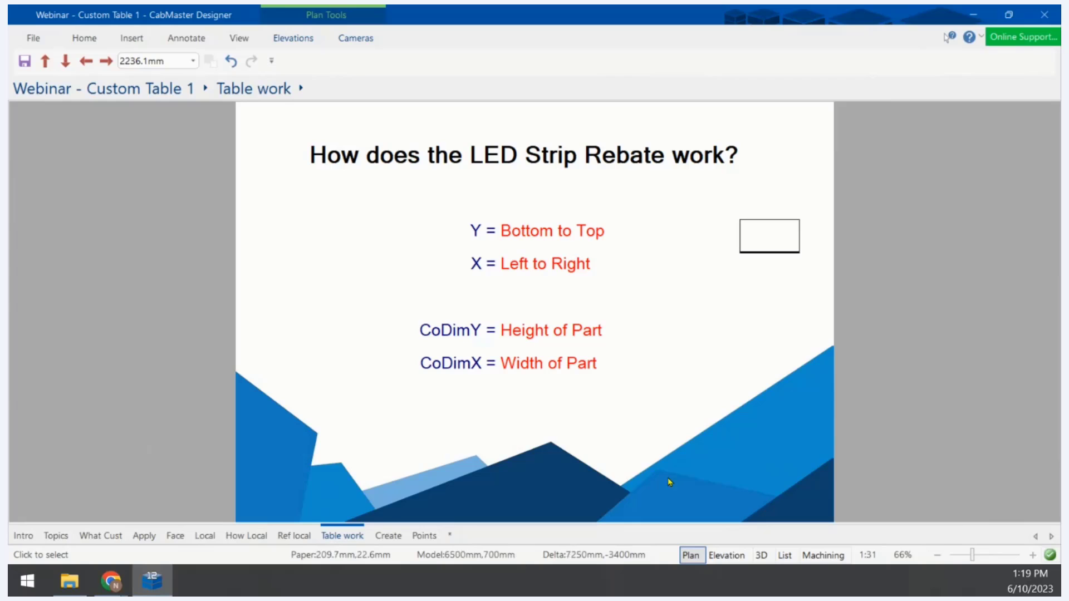
Open the tall open cabinet's custom machining properties and show the flat machining view of its Top part
click(781, 231)
double_click(782, 231)
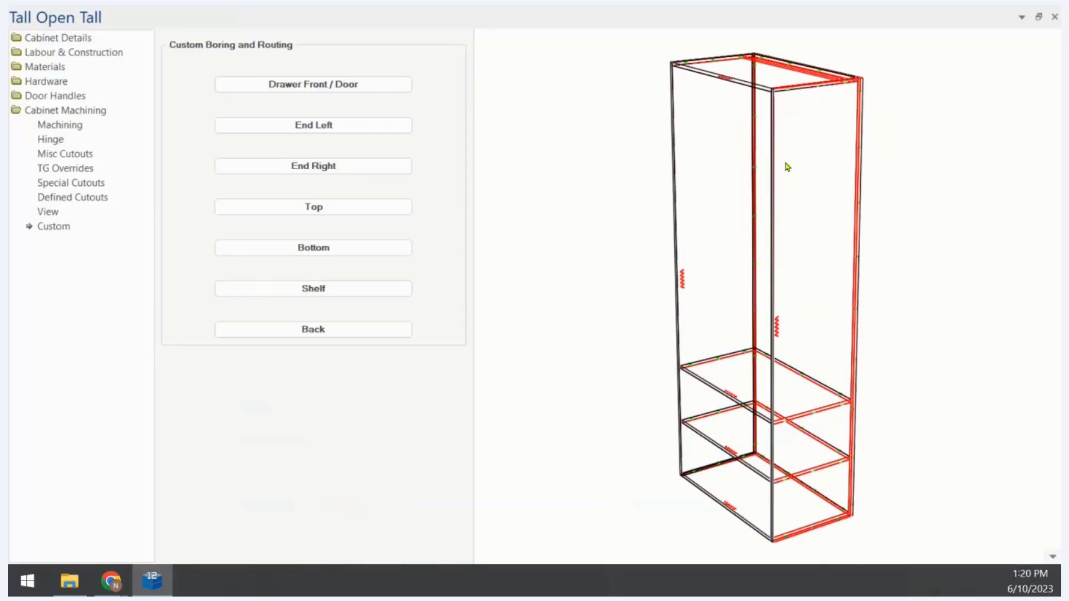
right_click(1053, 555)
click(988, 362)
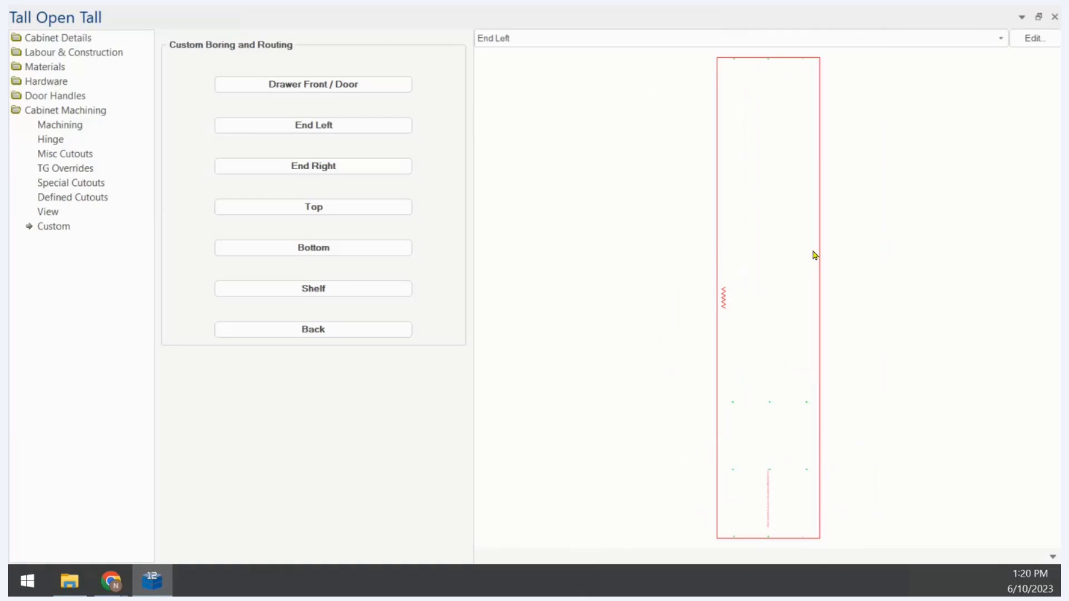
click(604, 42)
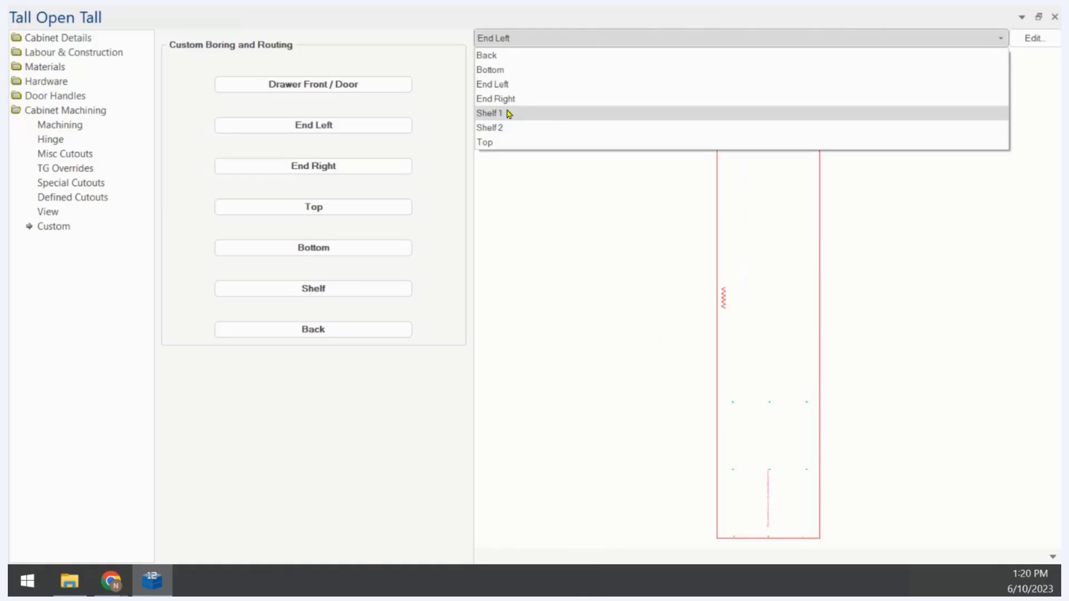
click(488, 144)
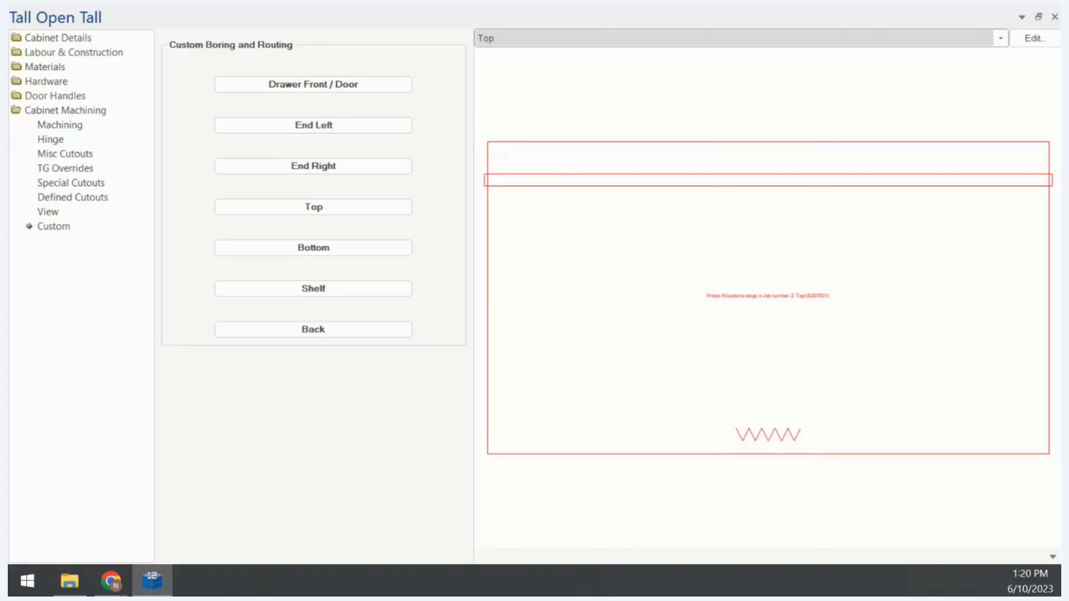
Open the LED Strip Rebate table file from File Explorer, minimise the Explorer window and maximise the Table Editor
click(78, 573)
click(416, 498)
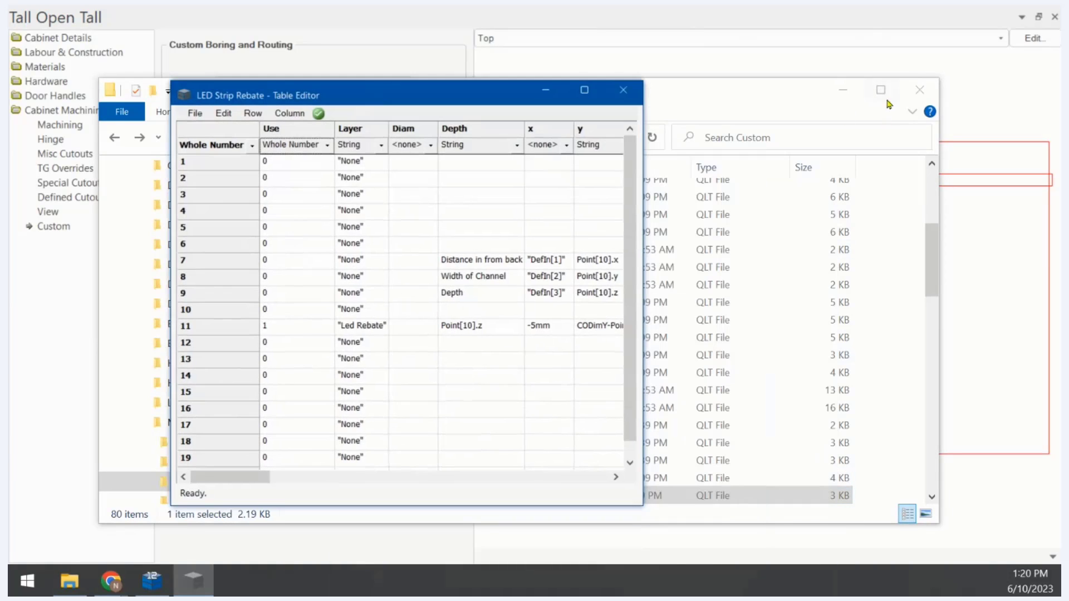
click(843, 90)
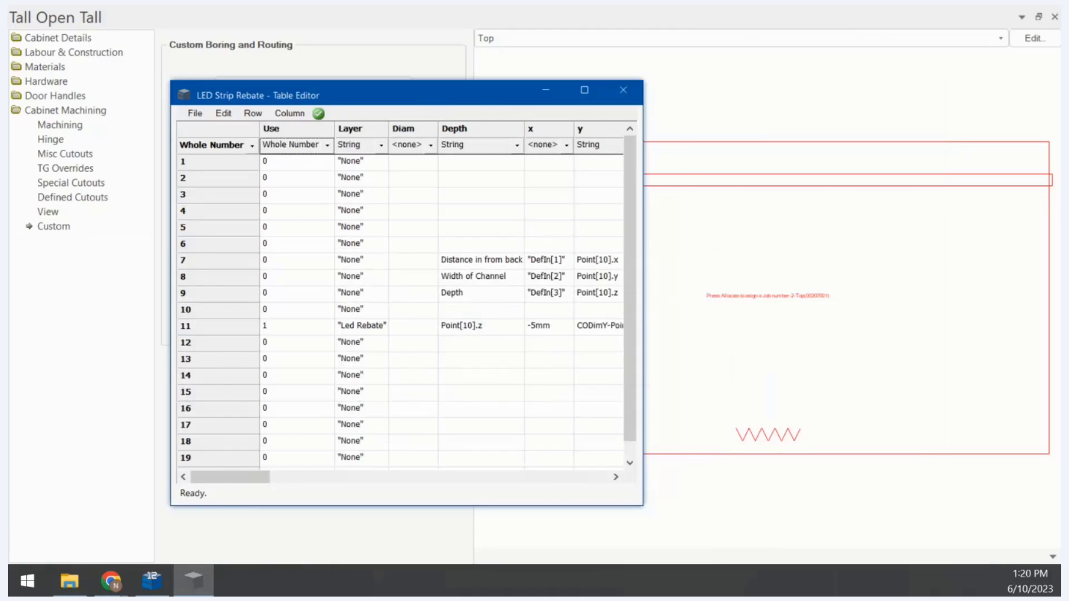
drag(438, 102, 523, 1)
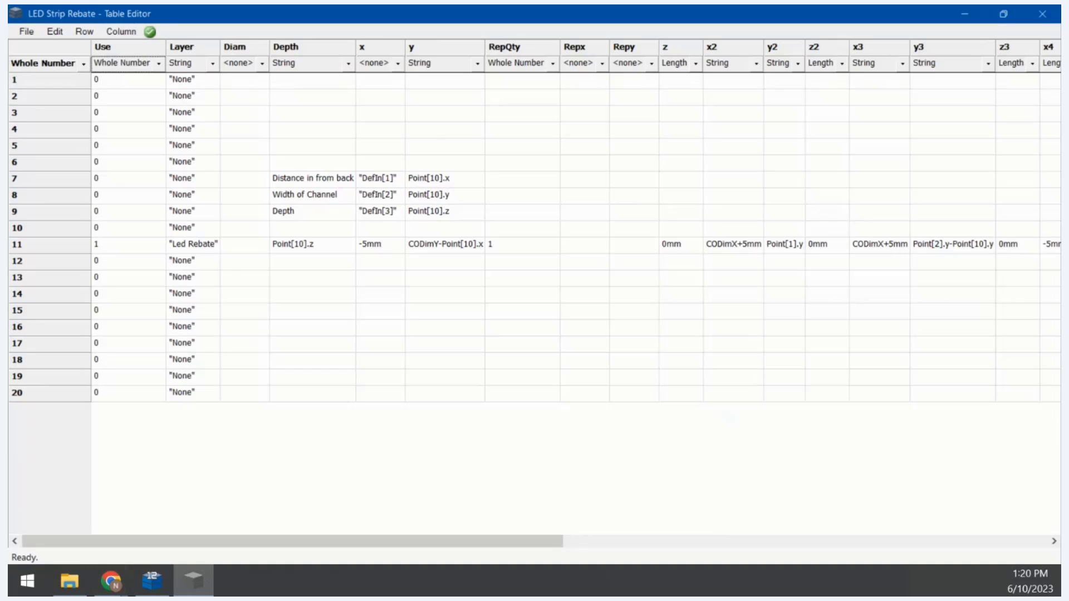
Switch to CabMaster Designer and inspect the rebate outline and its upper edge on the Top part
click(155, 580)
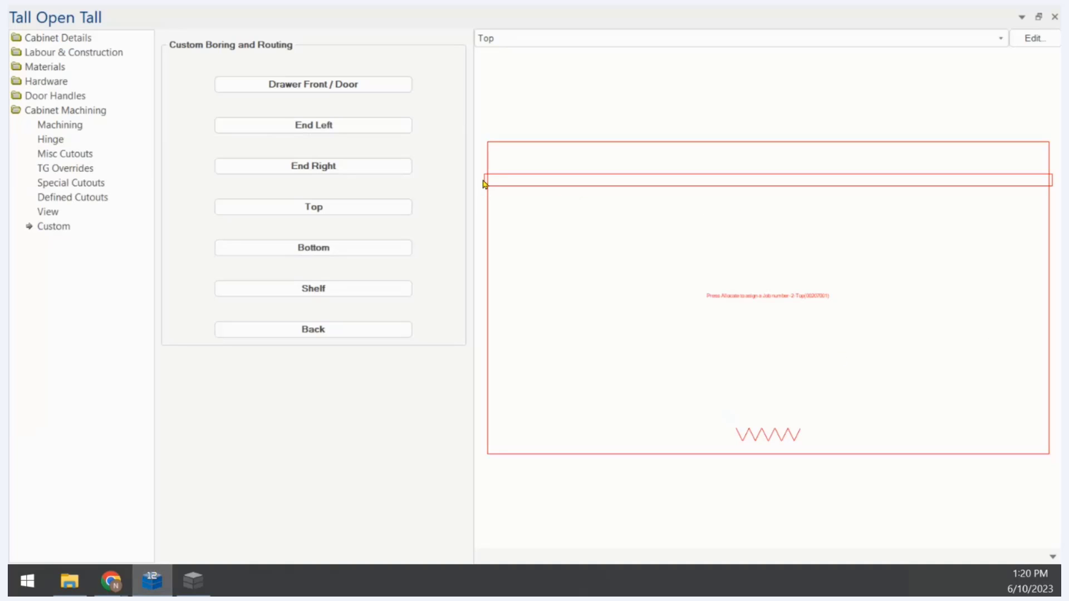
scroll(490, 181, up, 3)
scroll(485, 195, down, 4)
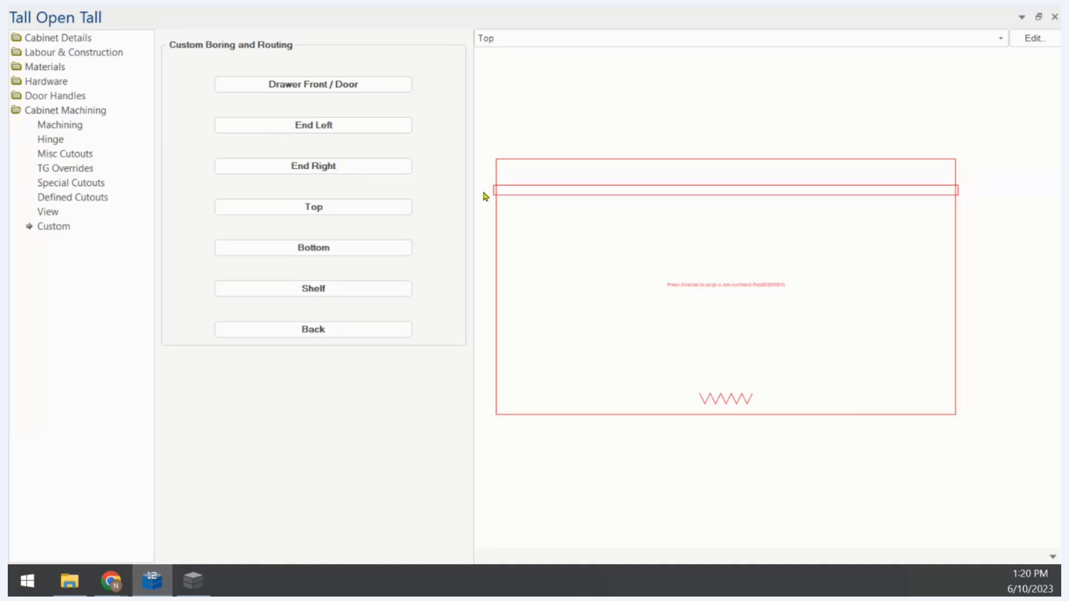
scroll(513, 198, up, 5)
scroll(499, 199, down, 3)
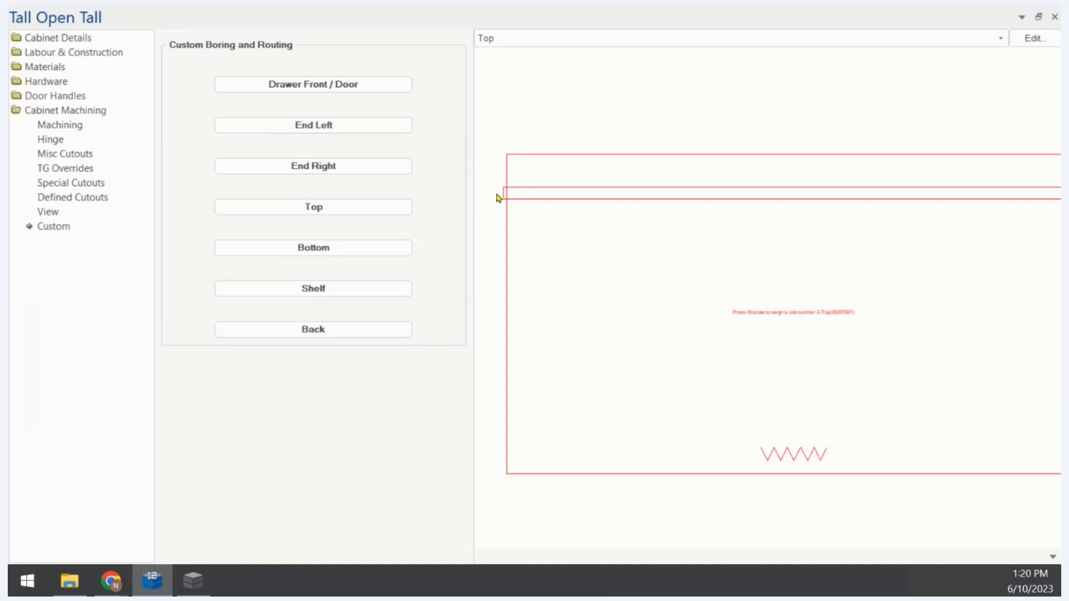
click(532, 188)
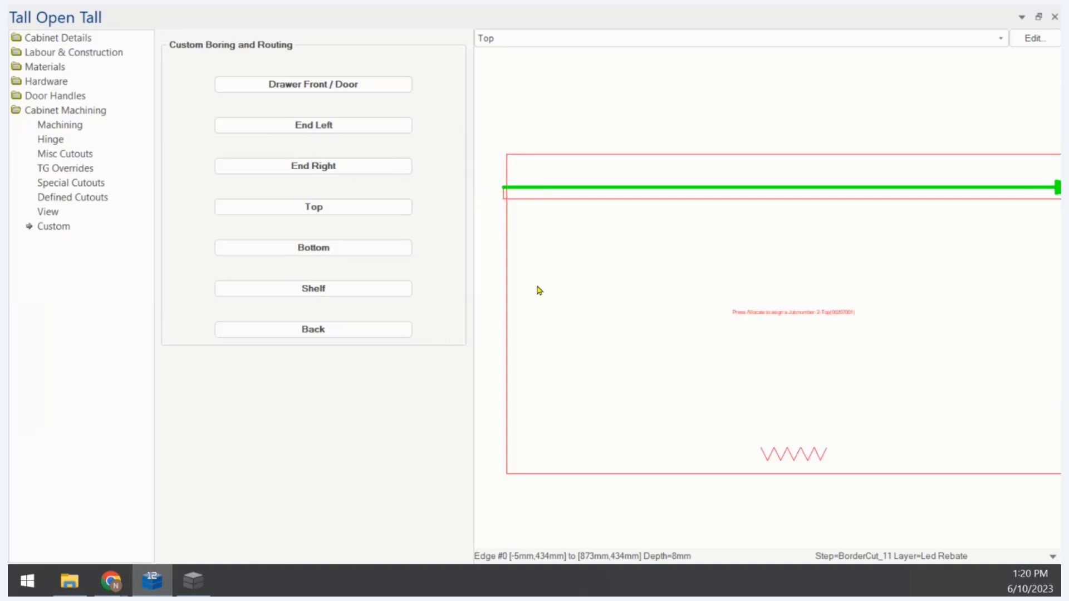
scroll(668, 178, down, 2)
click(661, 136)
scroll(660, 132, up, 3)
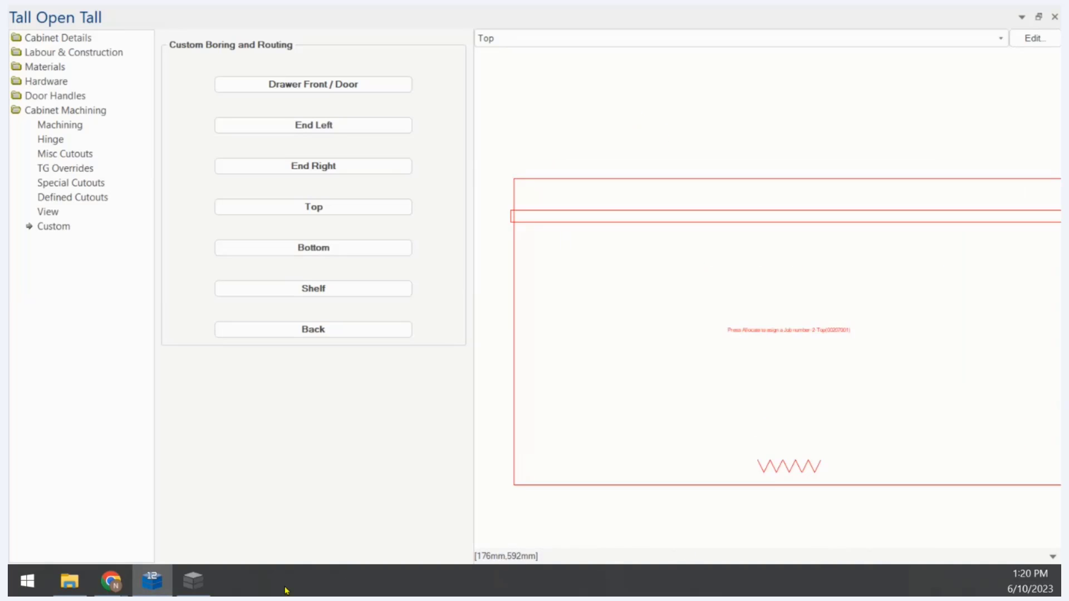
Highlight row 11 and the x and y columns in the LED Strip Rebate table, and compare them with the Top part in CabMaster Designer
click(192, 589)
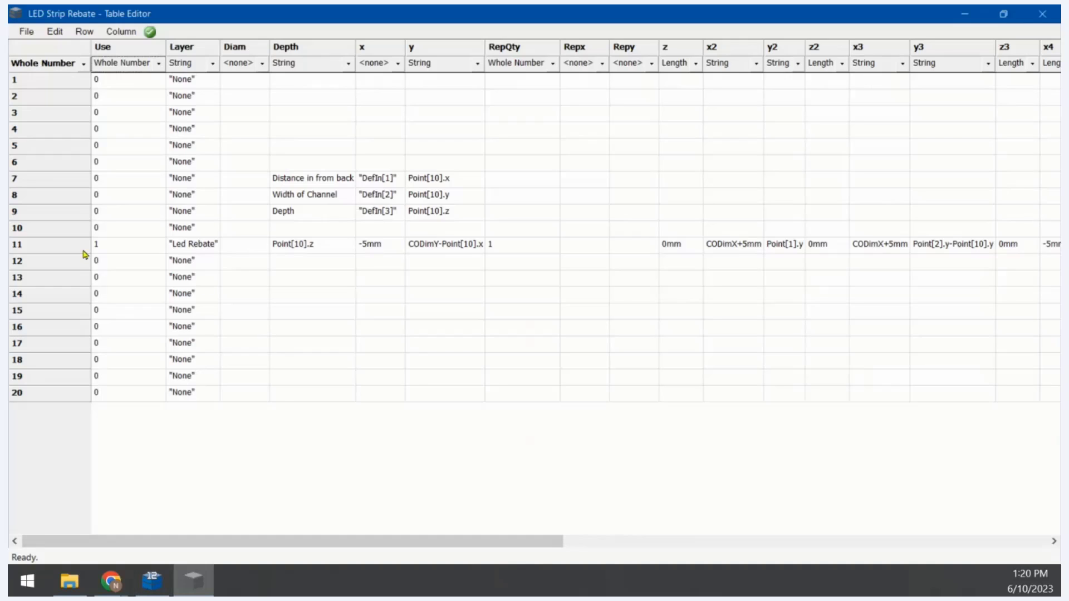
click(45, 247)
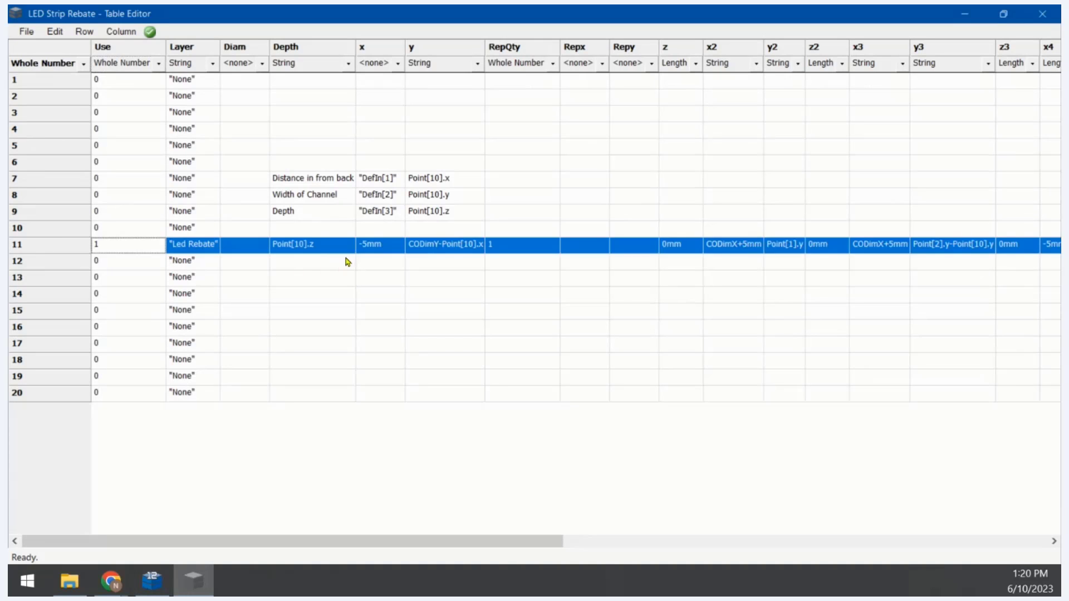
click(326, 260)
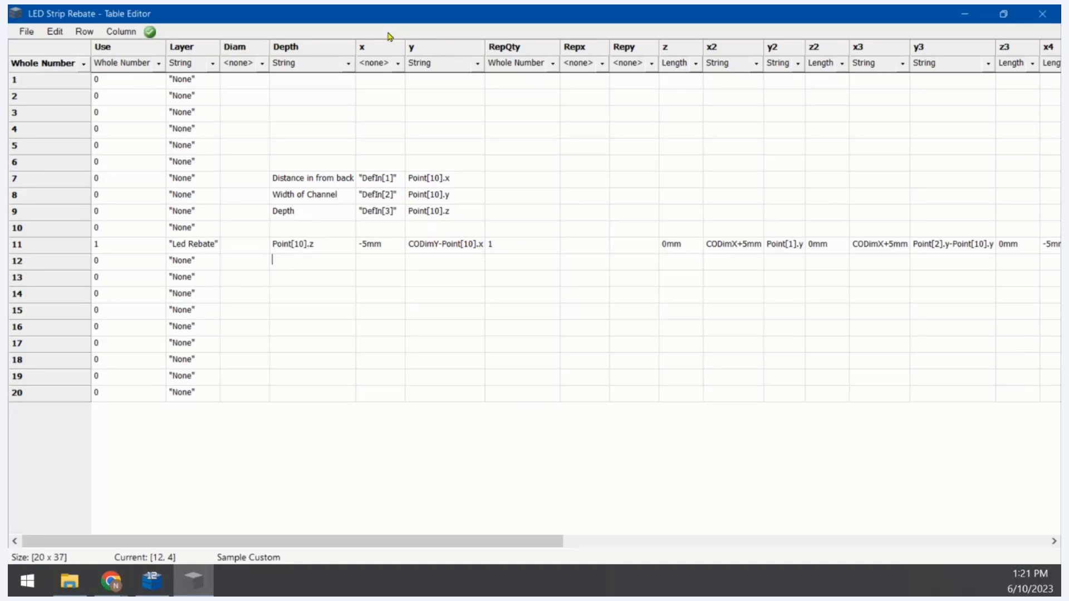
click(381, 53)
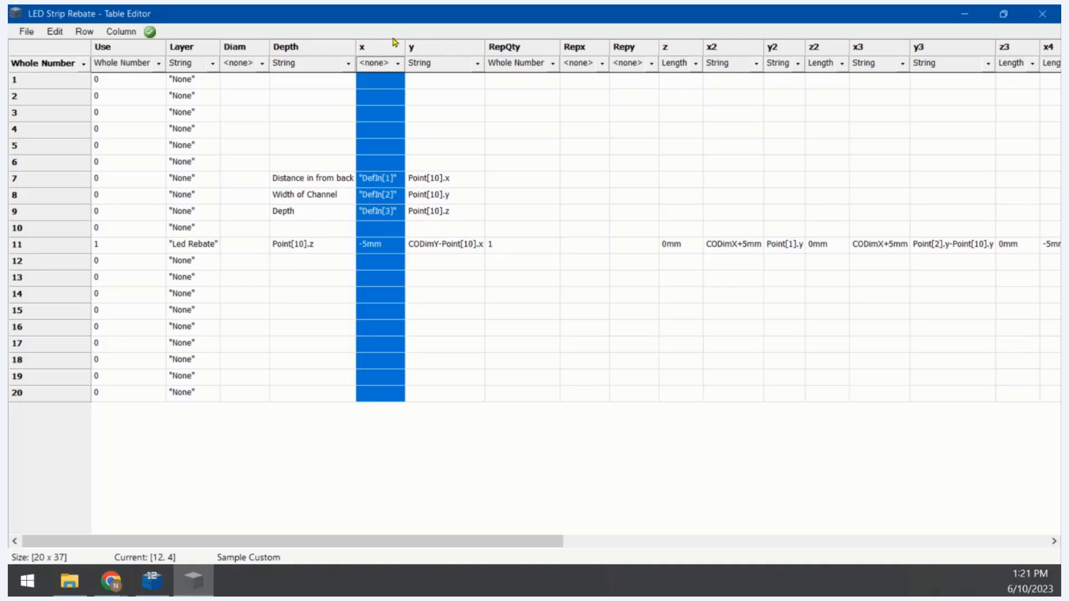
click(455, 52)
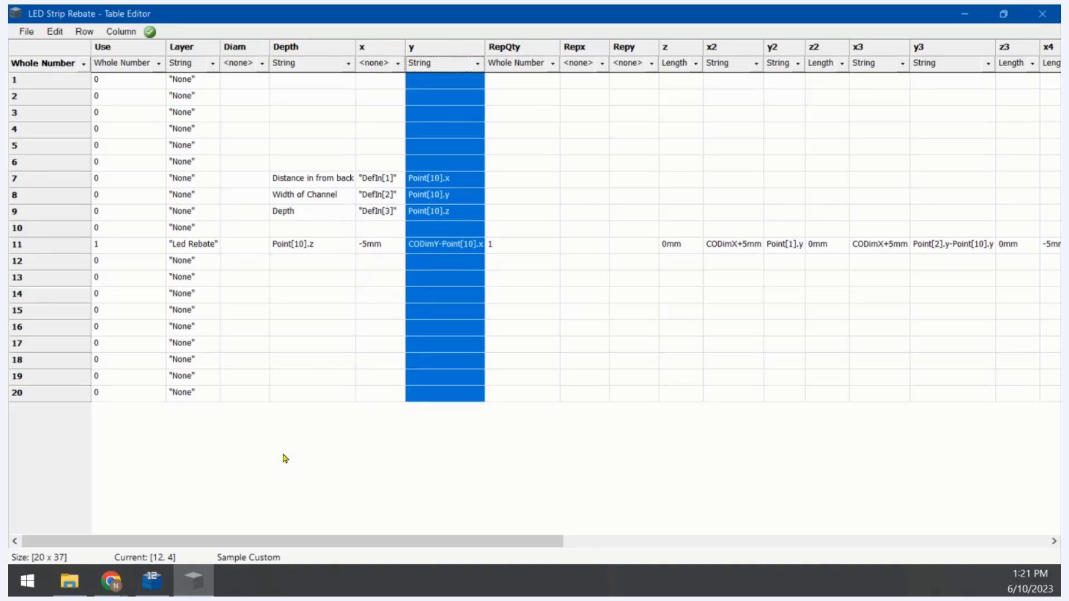
click(149, 588)
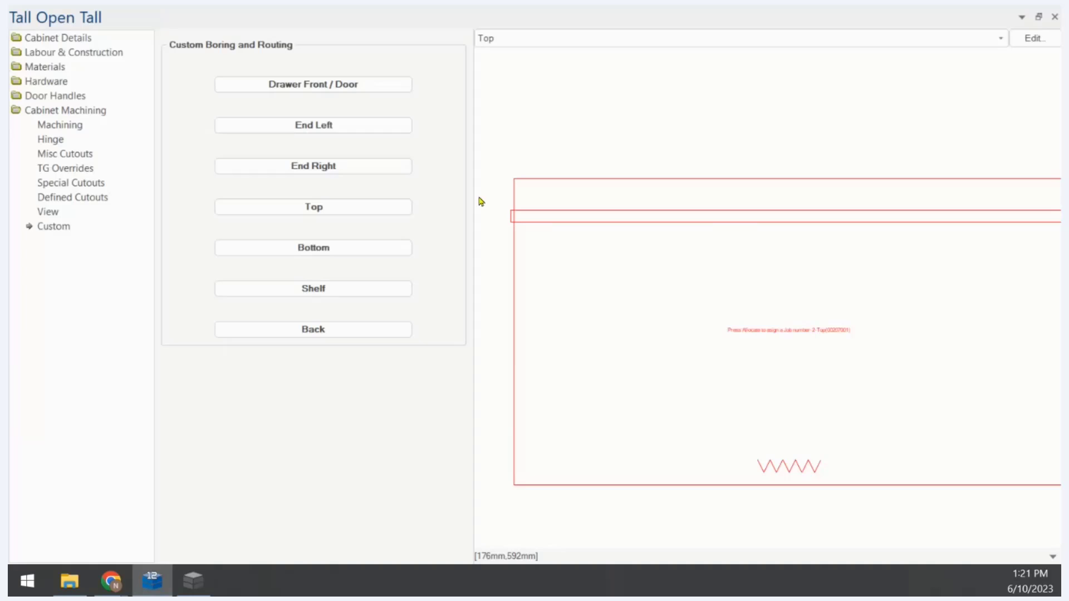
scroll(504, 219, down, 1)
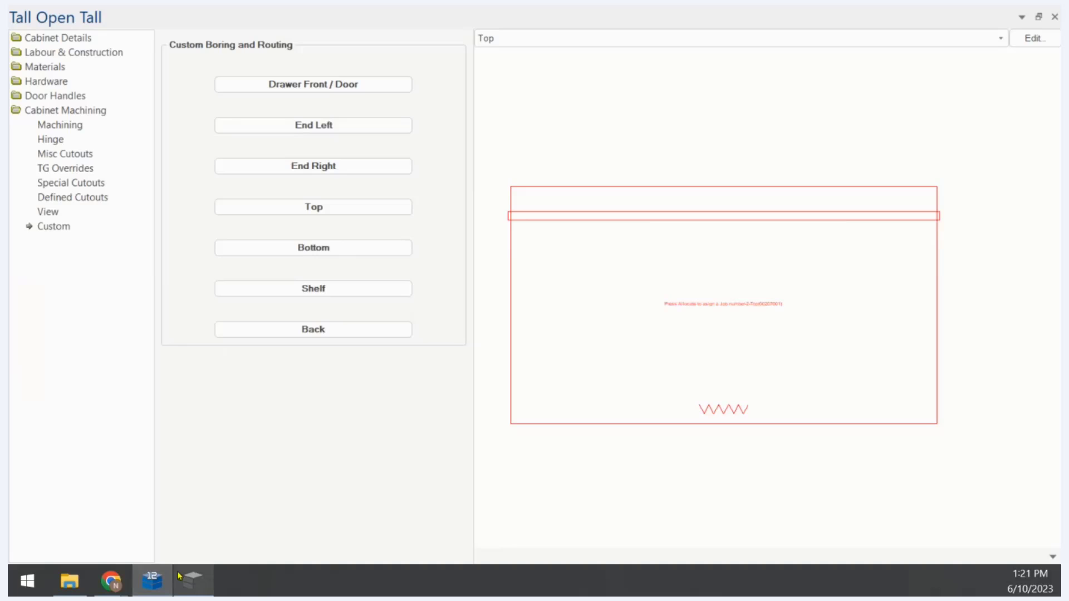
Switch to the LED Strip Rebate table and examine the rebate's fourth and fifth points in the x4, y4, x5 and y5 columns
mouse_move(180, 576)
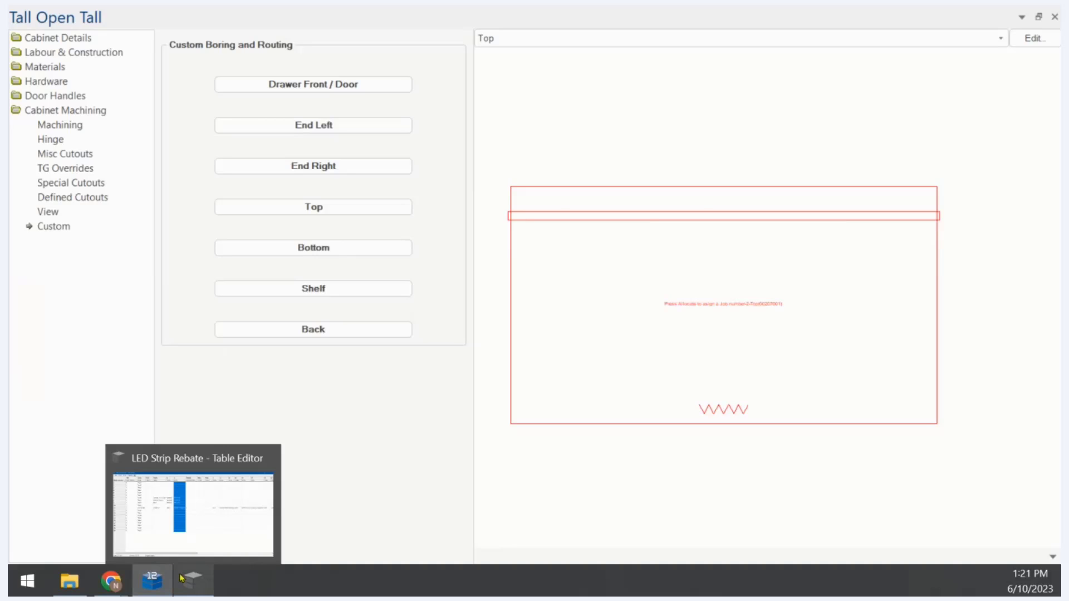
click(181, 578)
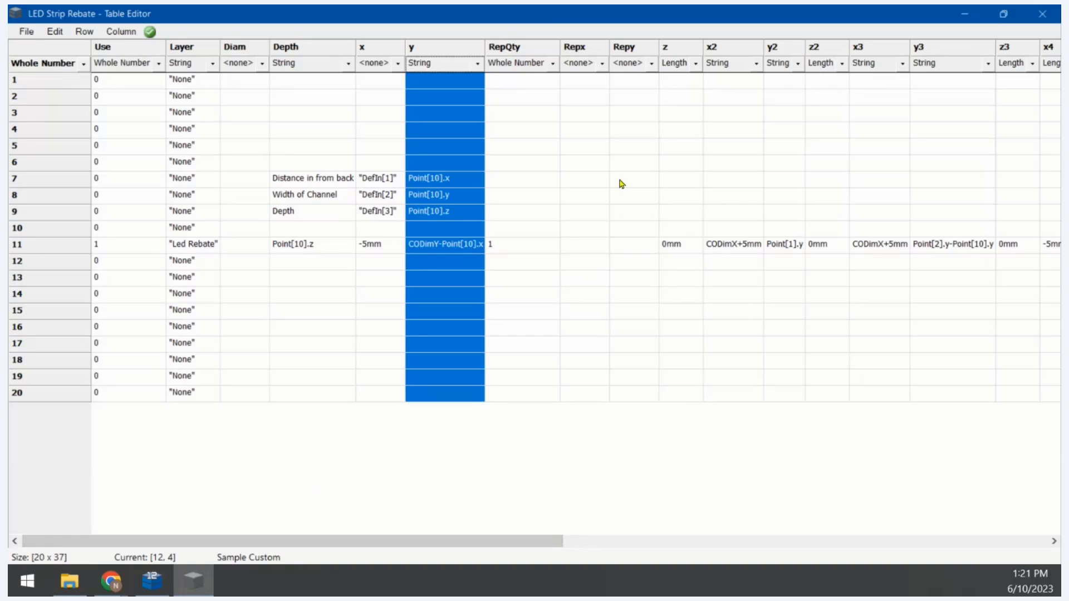
click(746, 175)
drag(513, 543, 717, 543)
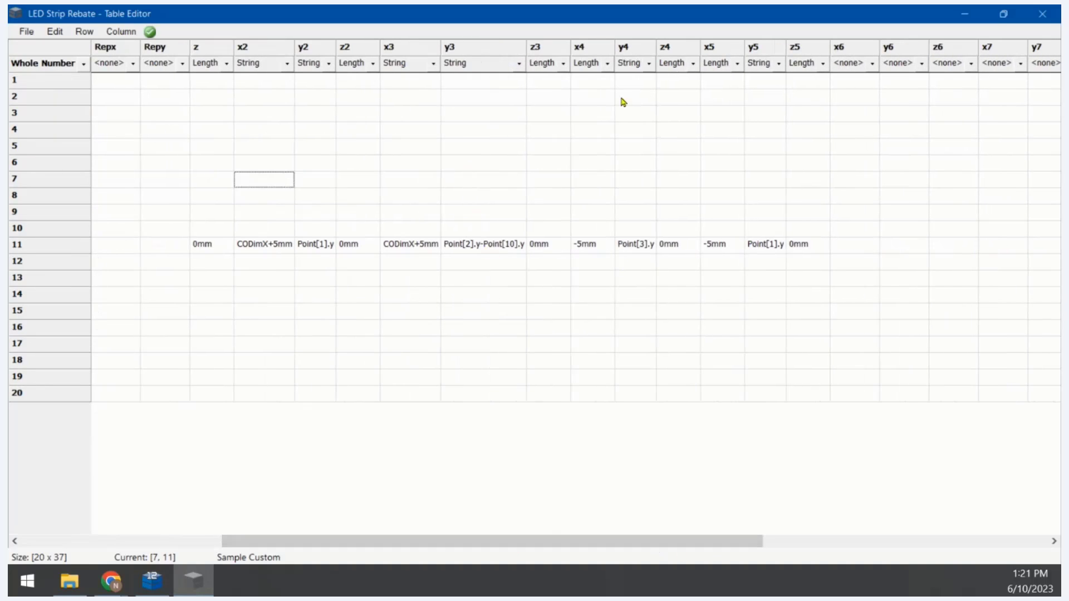
click(623, 55)
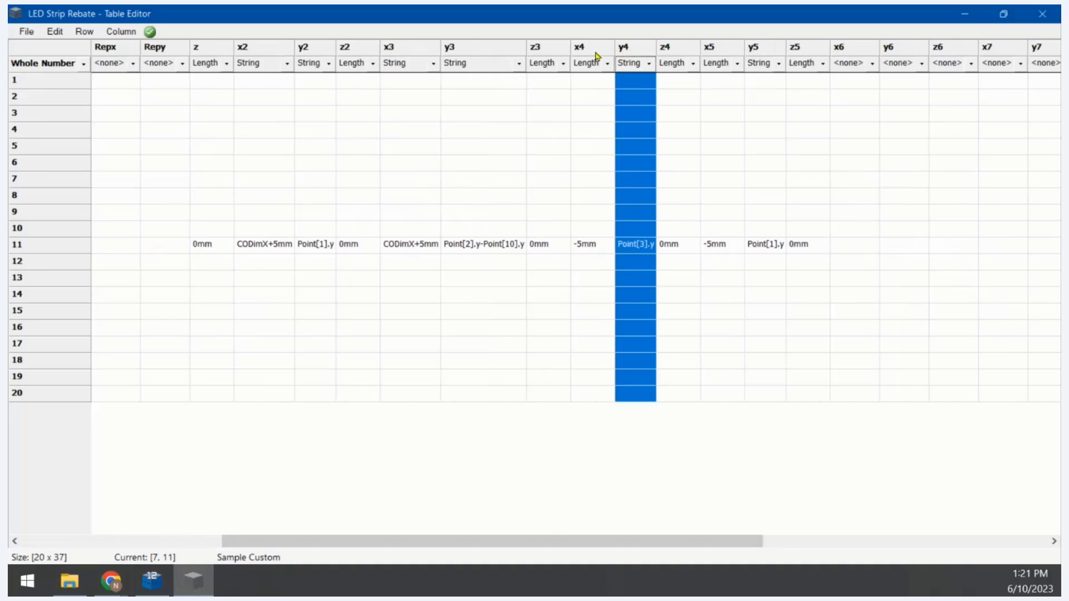
click(596, 56)
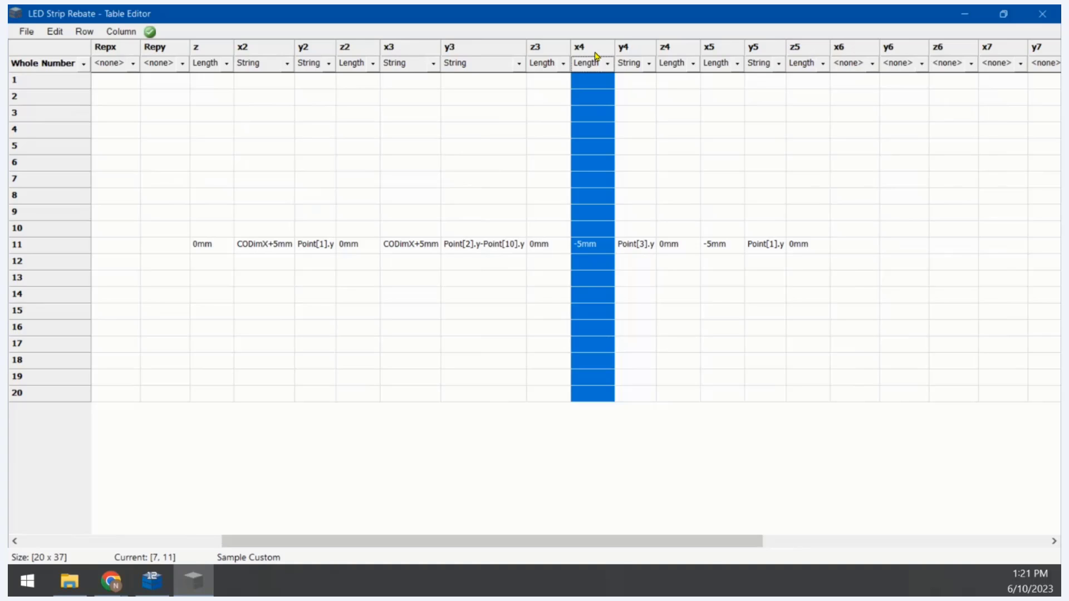
click(771, 49)
click(719, 49)
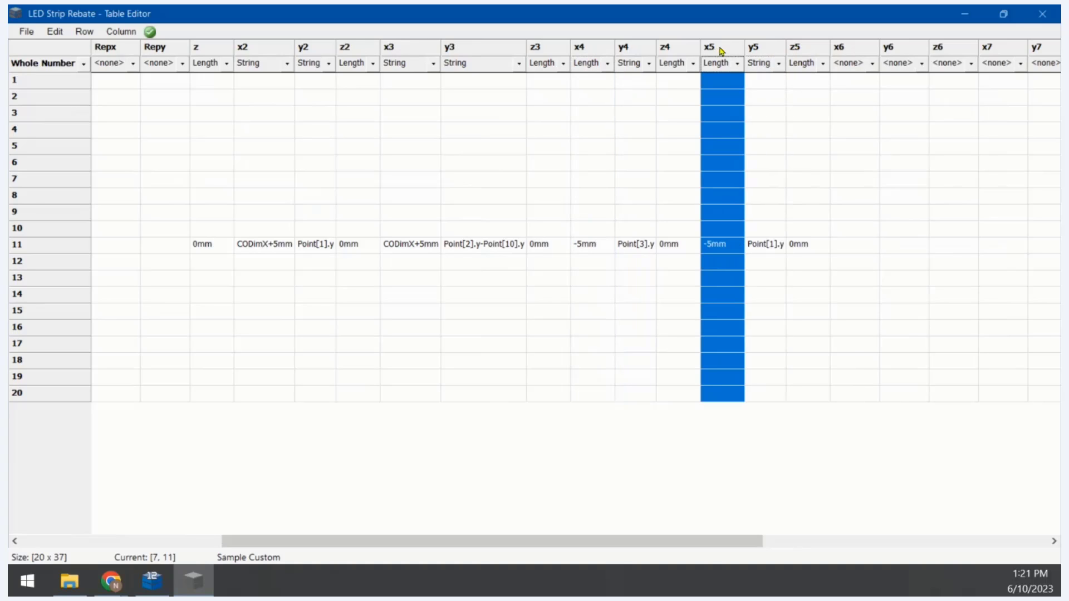
click(753, 49)
click(722, 50)
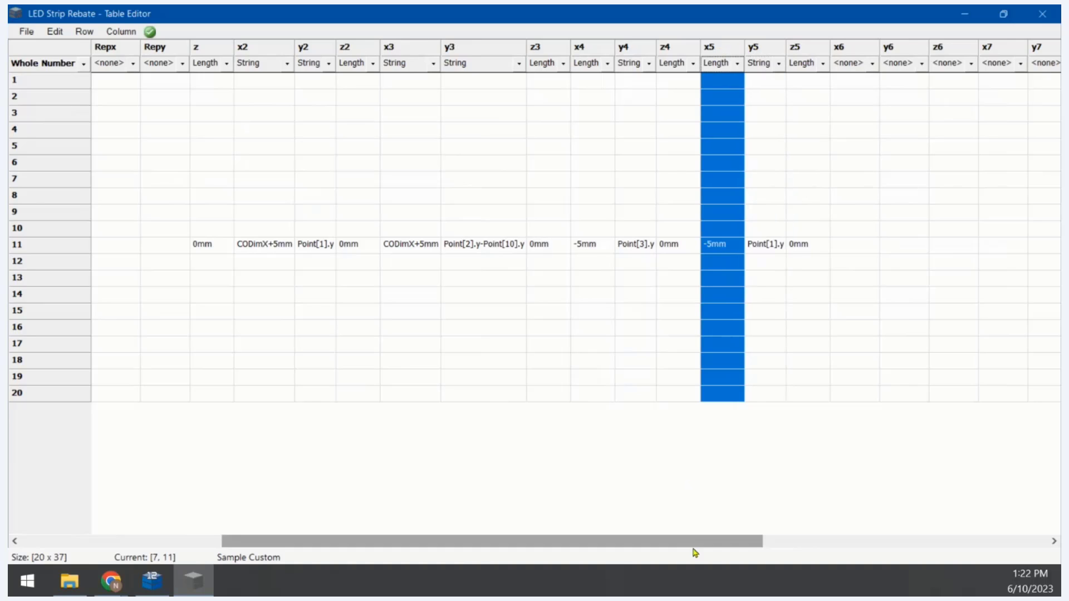
Examine row 11's x value in the LED Strip Rebate table and compare it with the rebate's overhang on the Top part in CabMaster Designer
drag(446, 542, 262, 548)
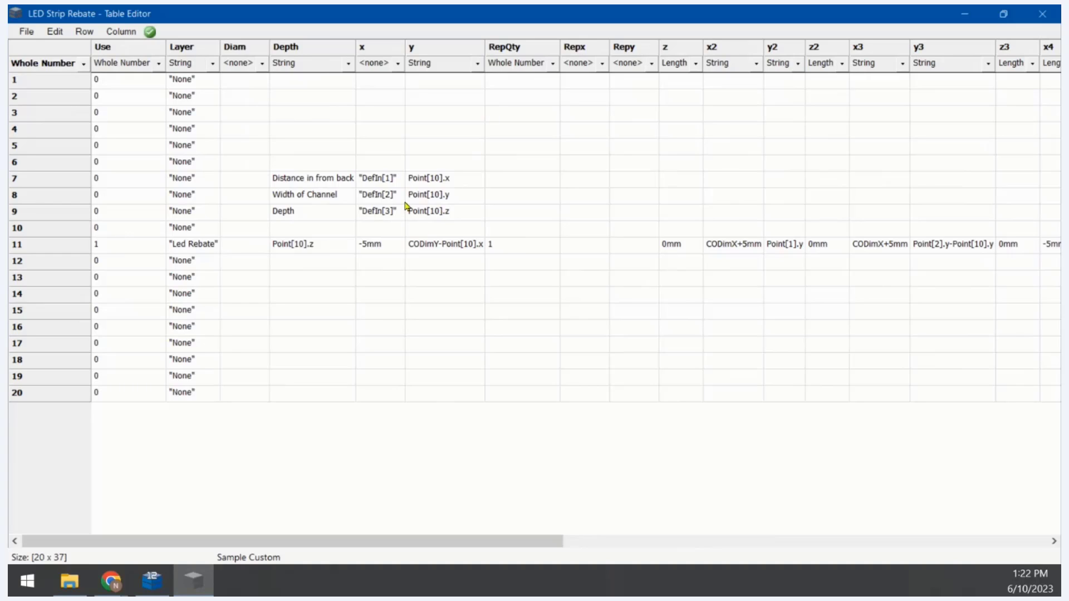
double_click(387, 246)
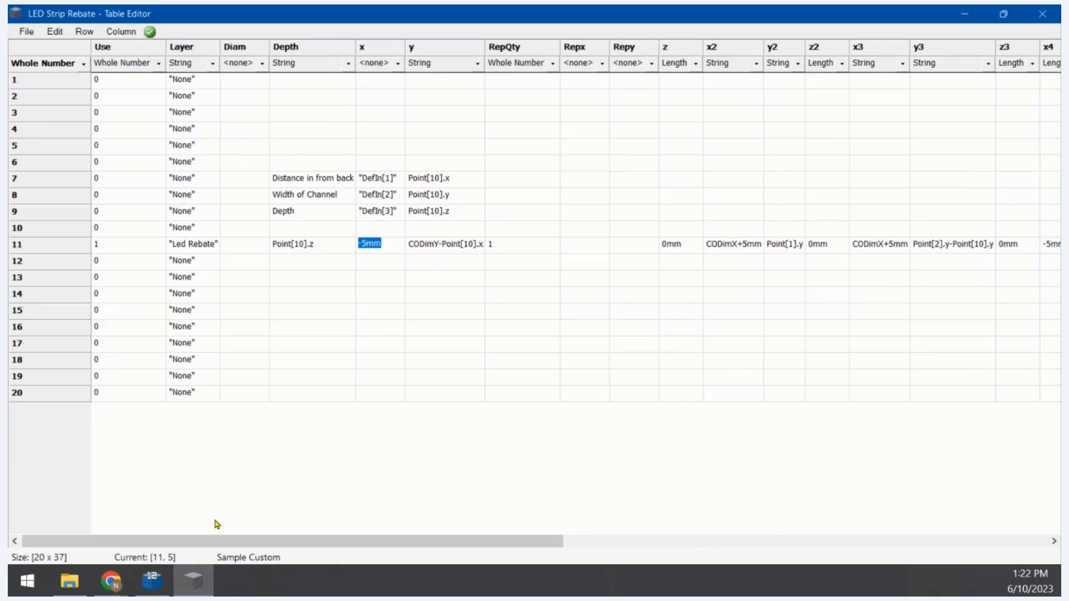
click(150, 588)
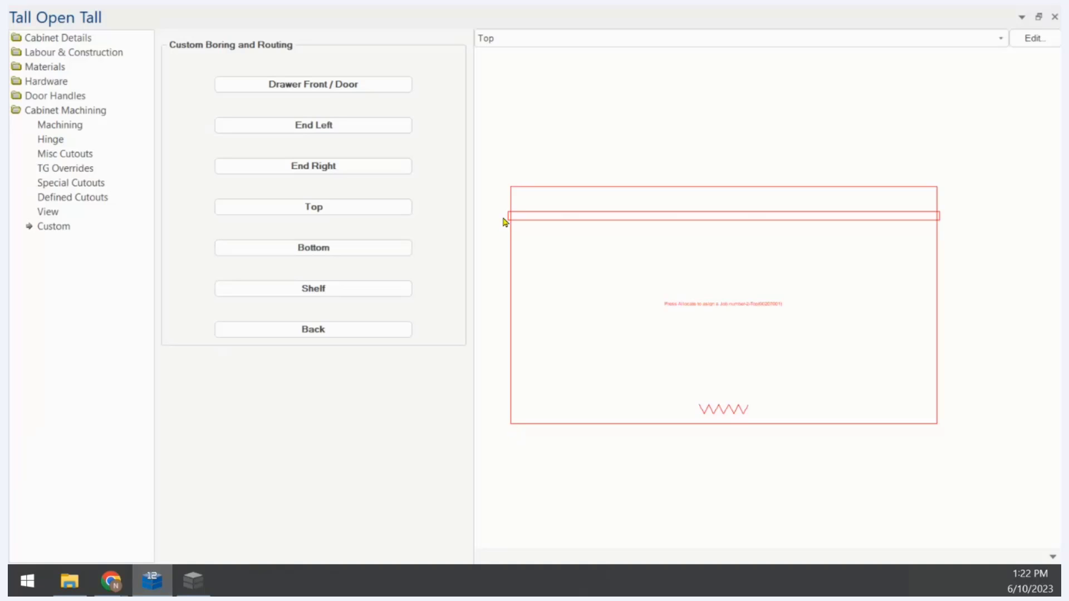
scroll(501, 216, down, 3)
scroll(499, 206, up, 5)
scroll(512, 242, up, 2)
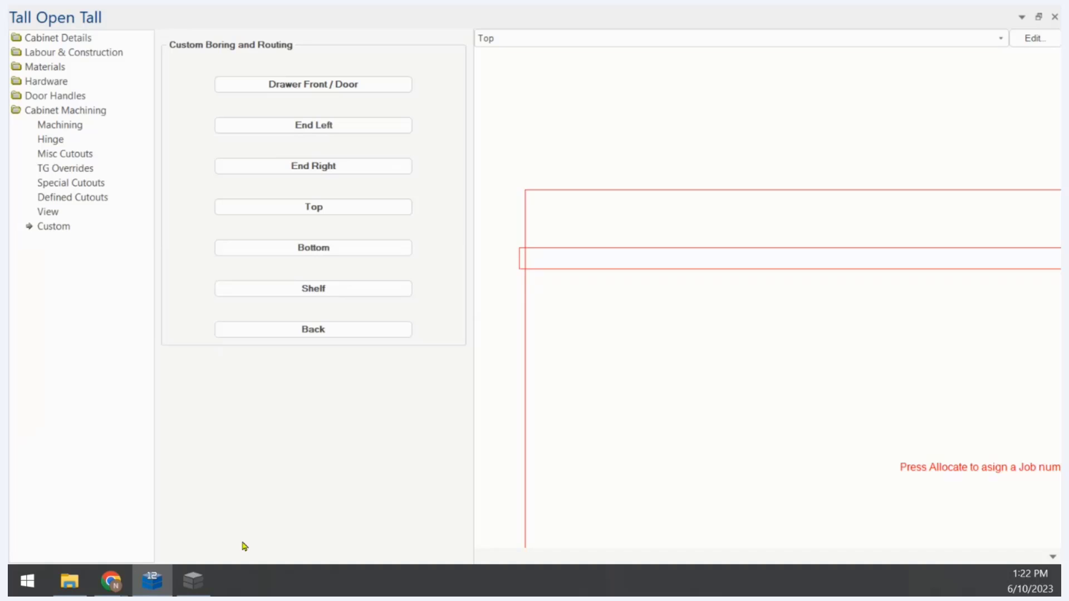
click(182, 591)
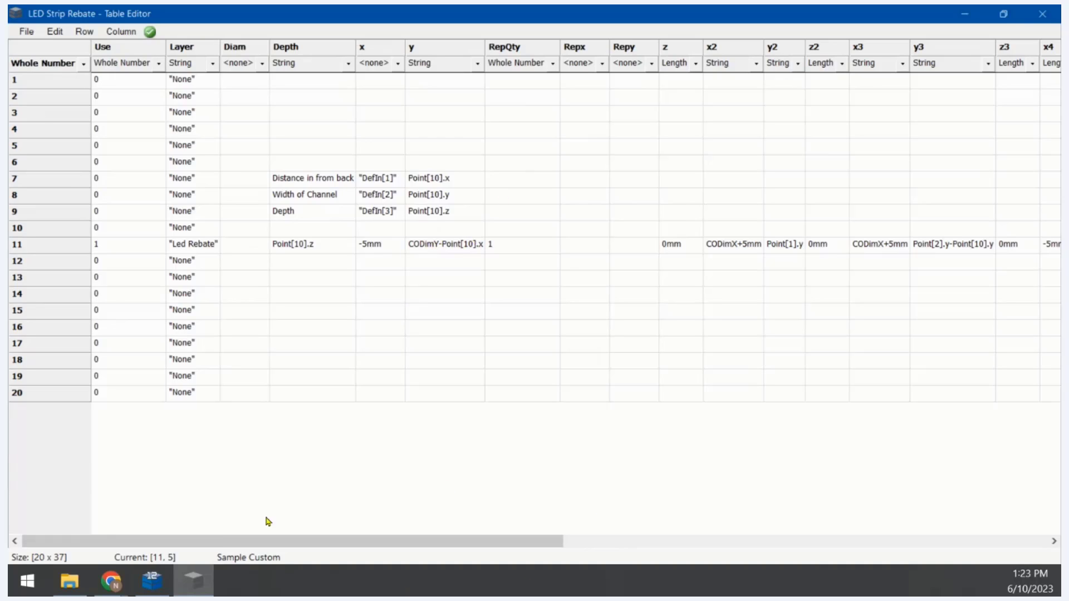
click(142, 591)
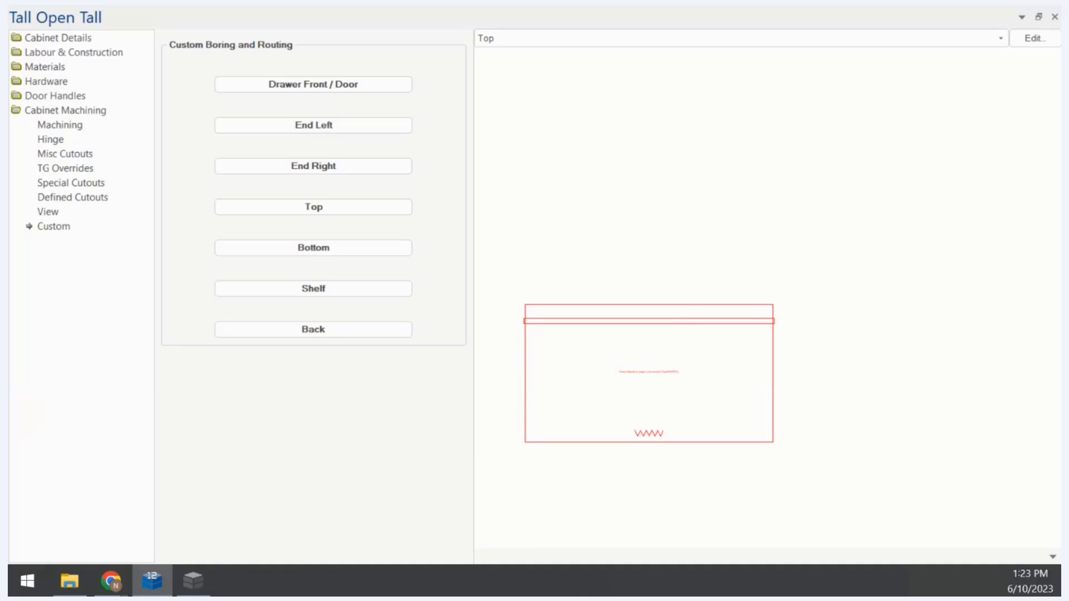
Compare row 11 of the LED Strip Rebate table with the left end of the rebate on the Top part in CabMaster Designer
click(194, 580)
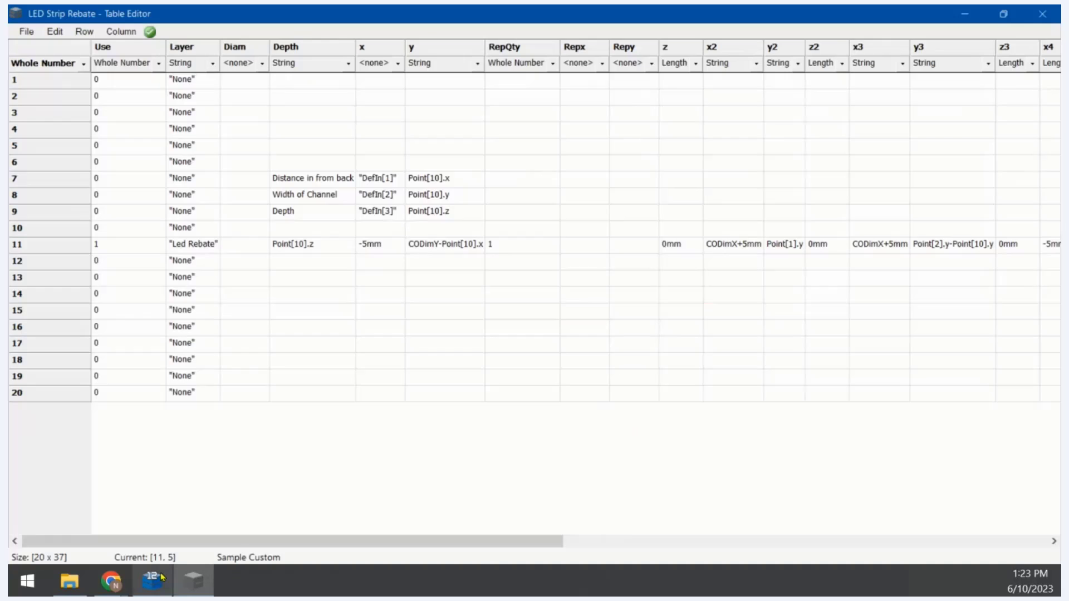
mouse_move(163, 579)
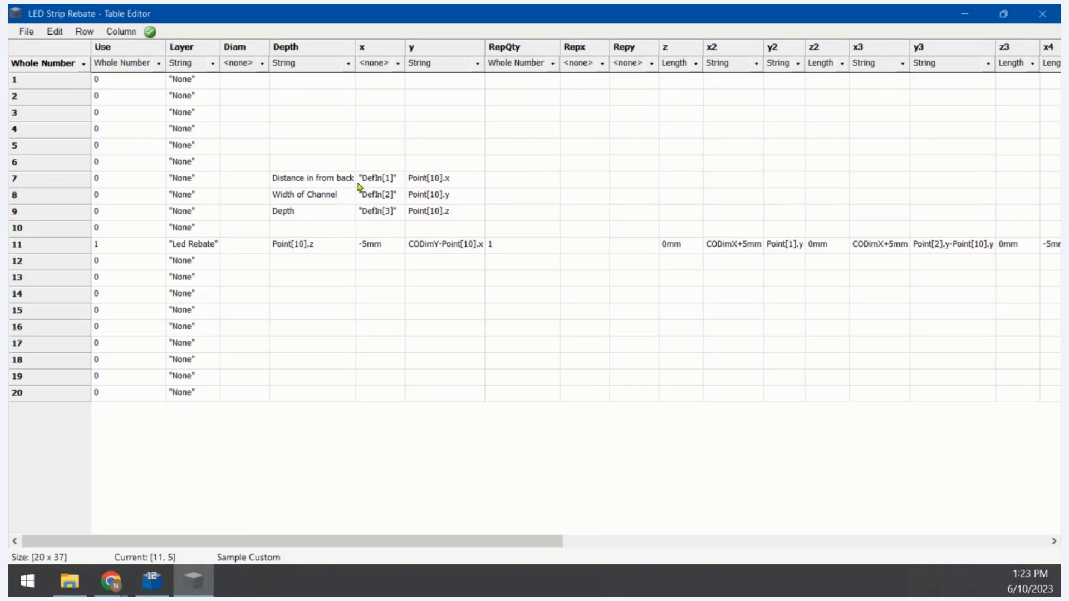
click(162, 579)
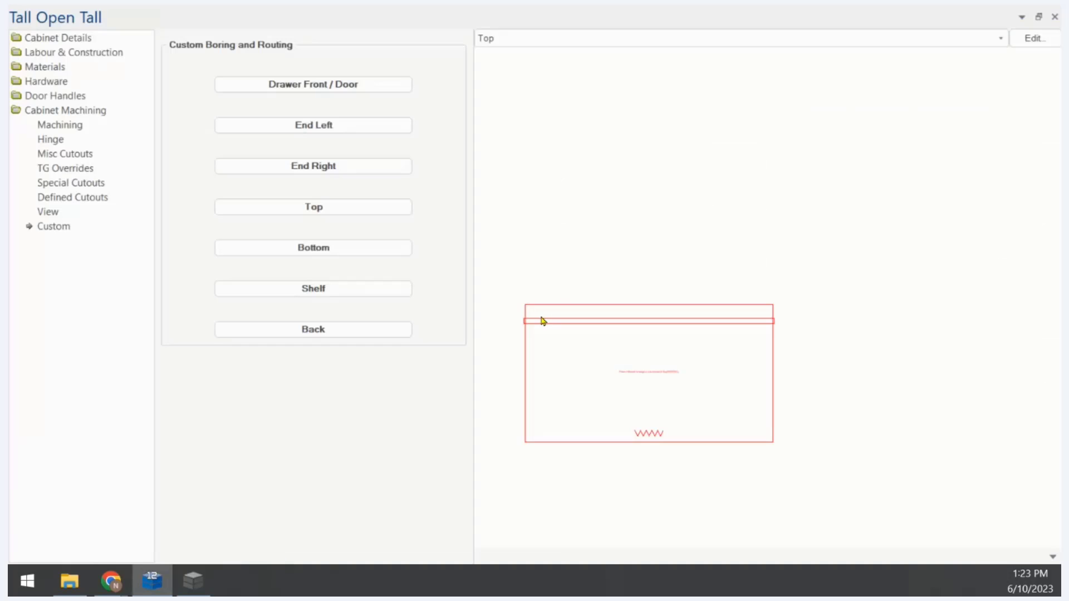
scroll(516, 327, up, 4)
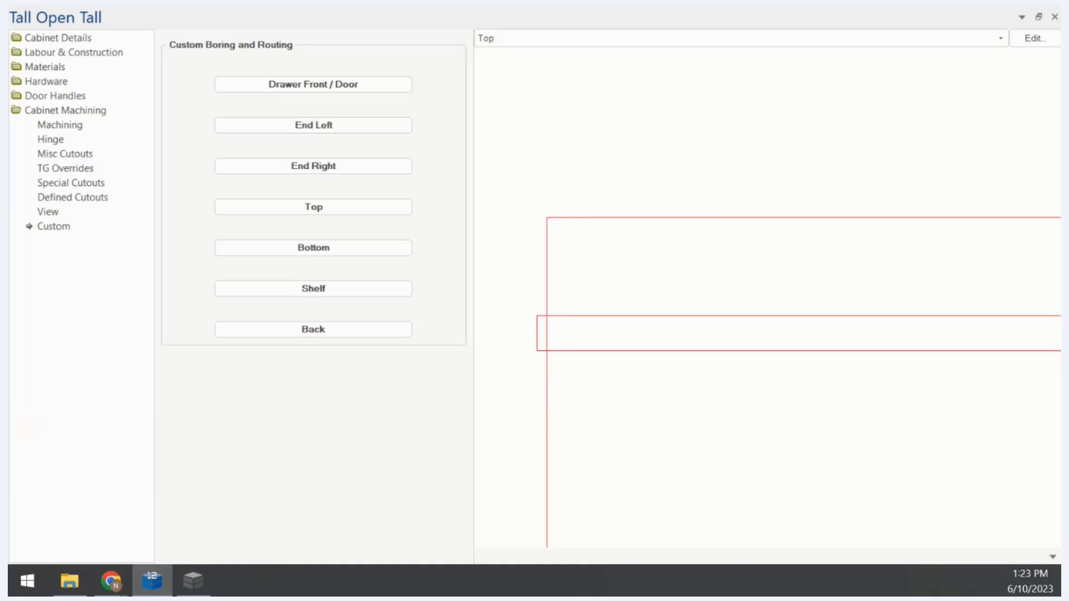
Examine row 11's x10, y10 and z10 values in the LED Strip Rebate table, and return to its first point columns
click(193, 580)
drag(230, 546, 735, 537)
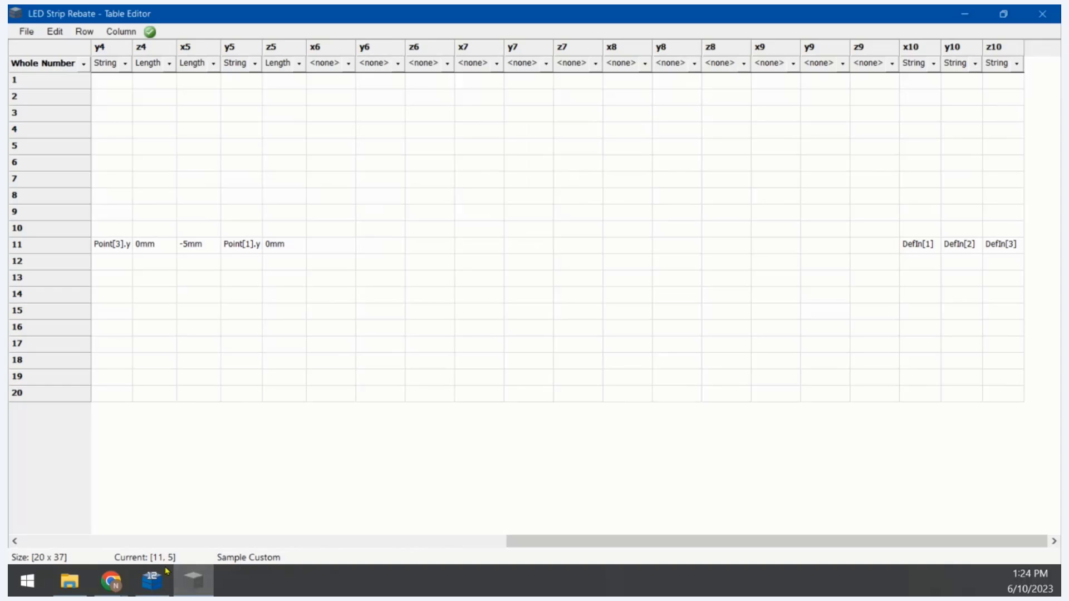
drag(520, 543, 175, 534)
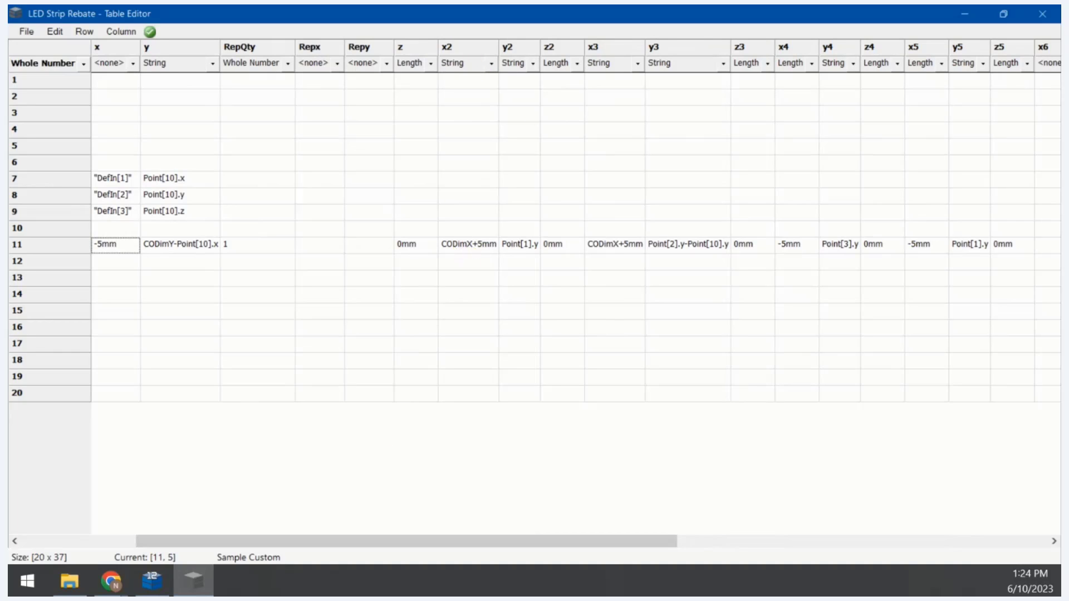
Switch to CabMaster Designer and inspect the rebate's overhang at the right end of the Top part
click(153, 584)
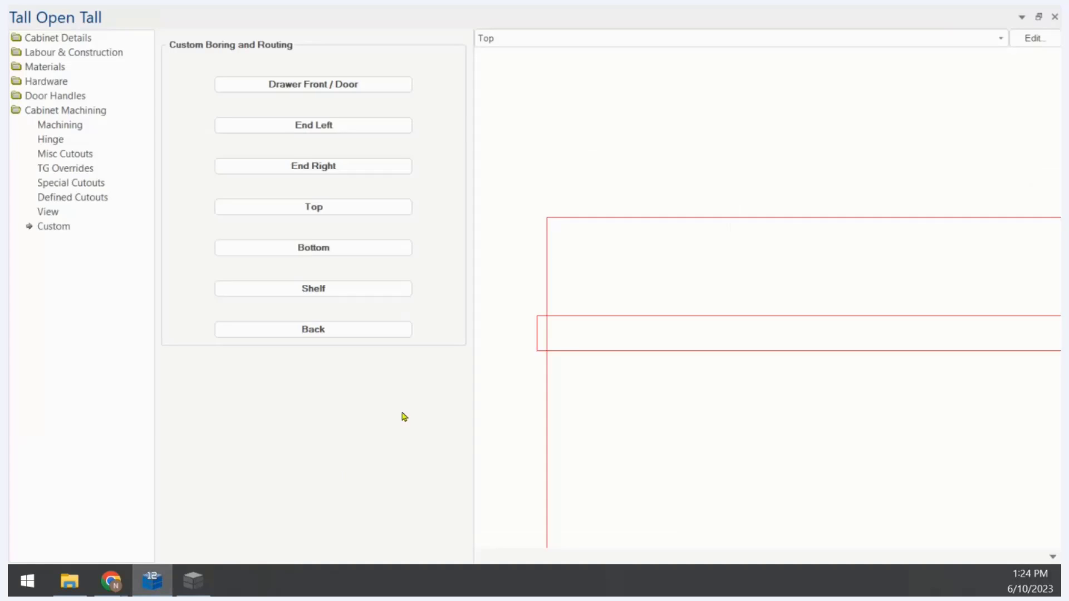
scroll(482, 367, down, 3)
scroll(1038, 392, up, 2)
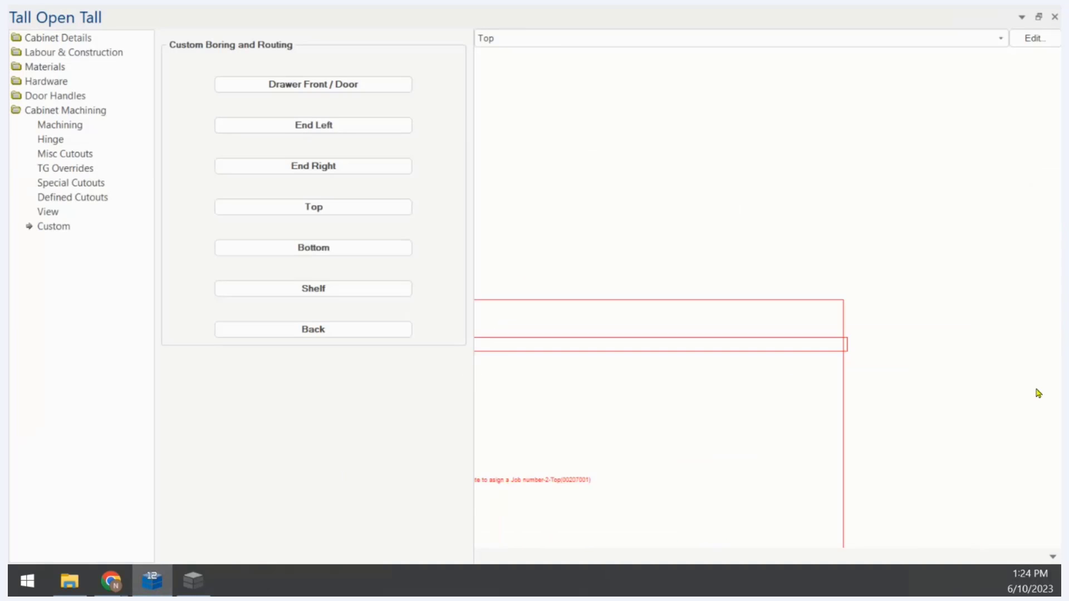
scroll(902, 377, up, 3)
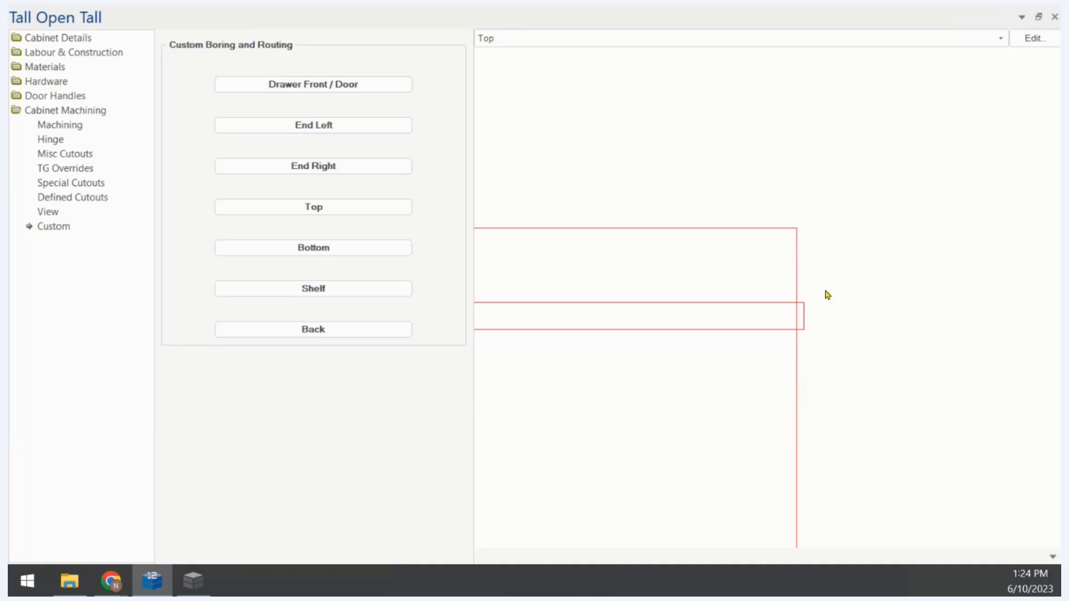
Switch to the LED Strip Rebate table and compare row 11's y2 value with its y formula for the second point
click(194, 582)
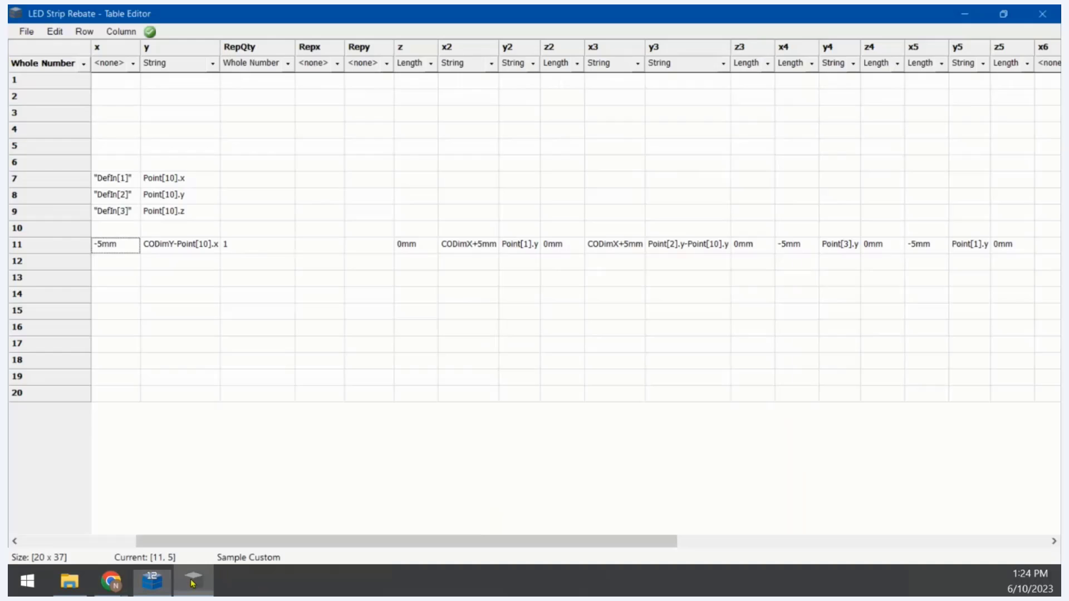
double_click(513, 249)
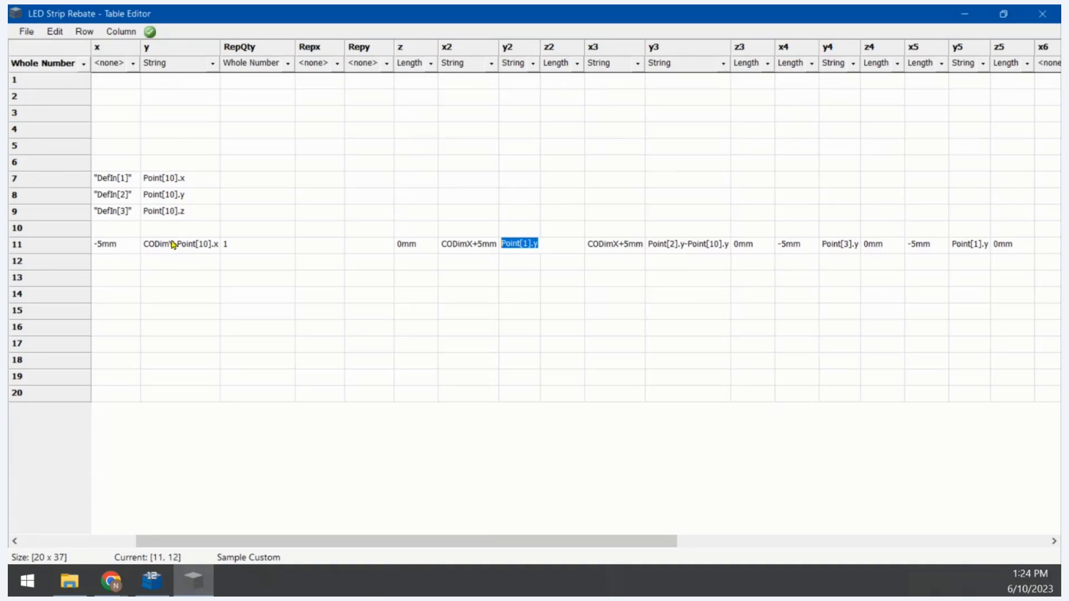
click(170, 263)
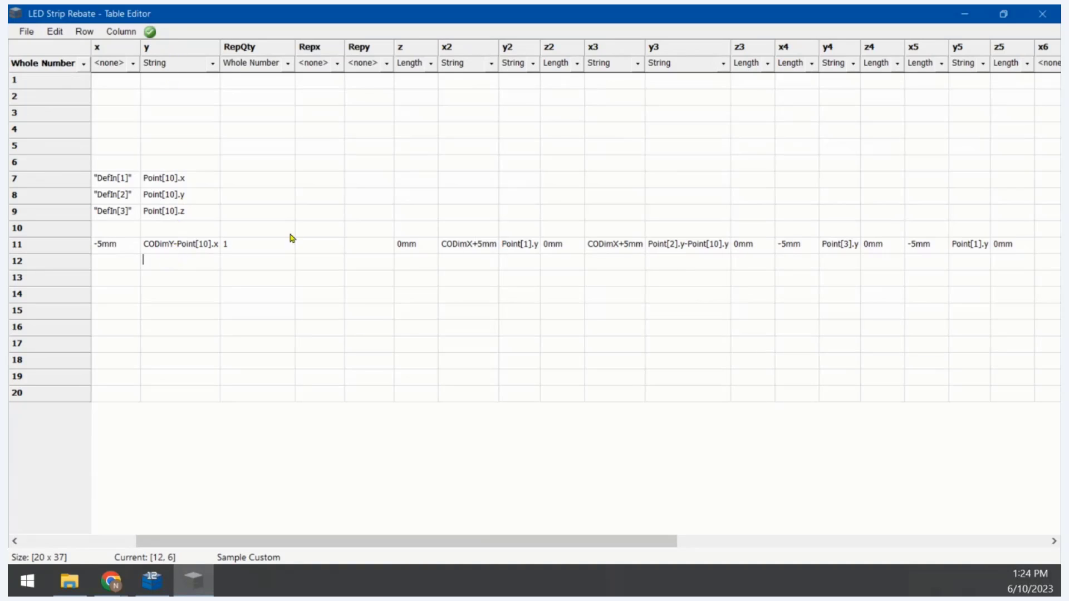
click(509, 247)
click(179, 247)
click(520, 249)
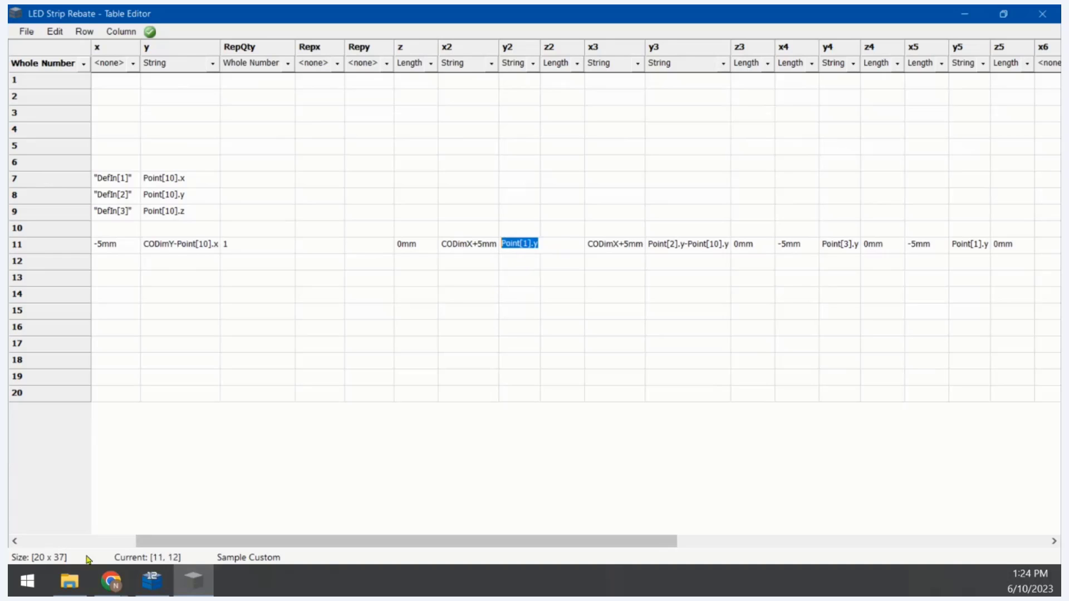
Compare the rebate's lower-right corner on the Top part with row 11's x3 and y3 values and the Width of Channel row in the table
click(152, 581)
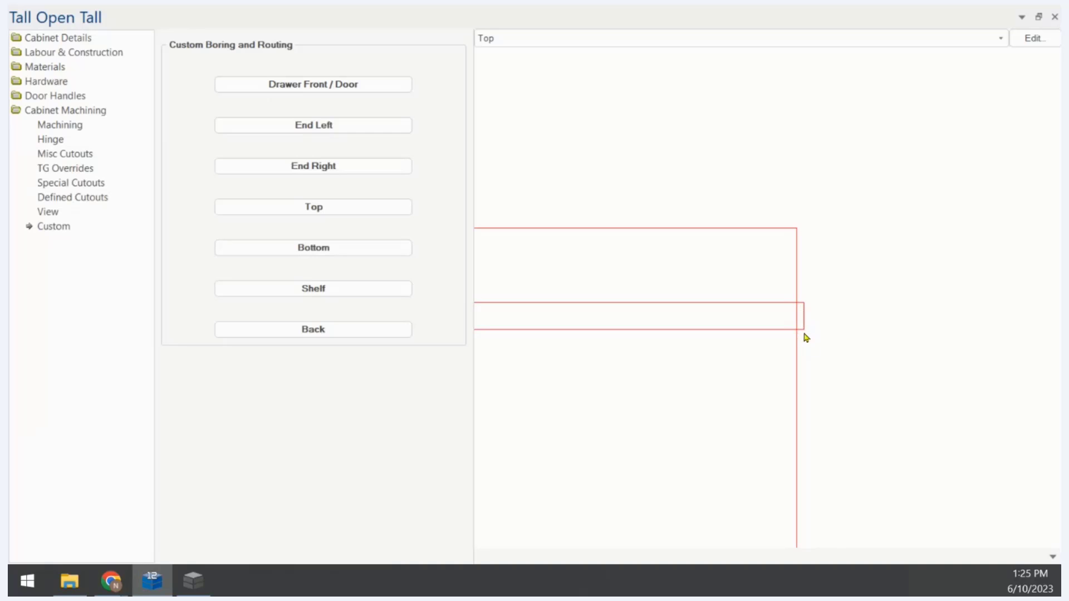
click(193, 581)
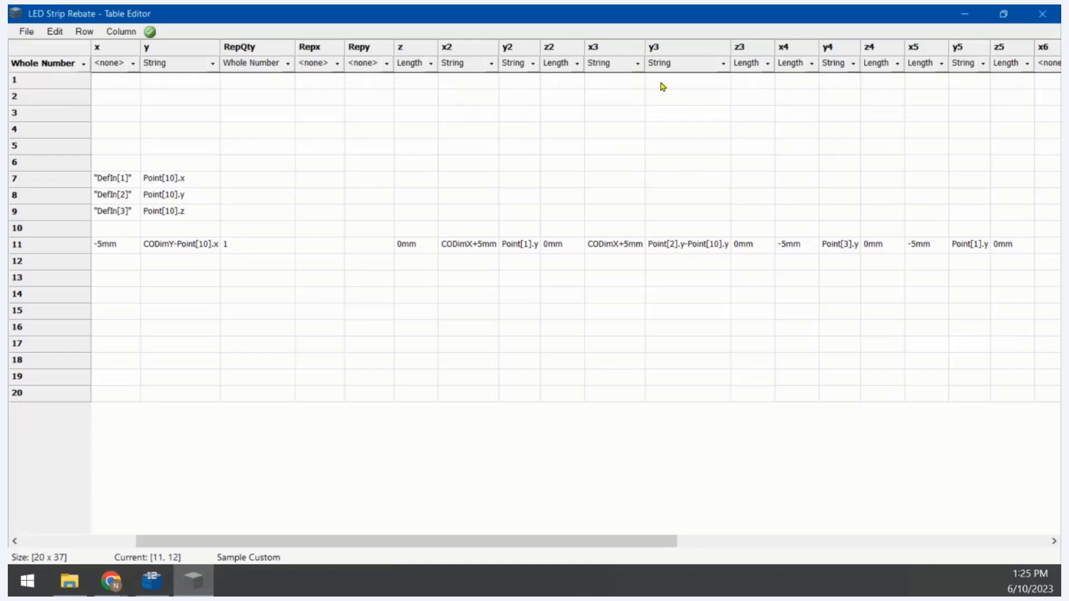
click(674, 95)
click(614, 247)
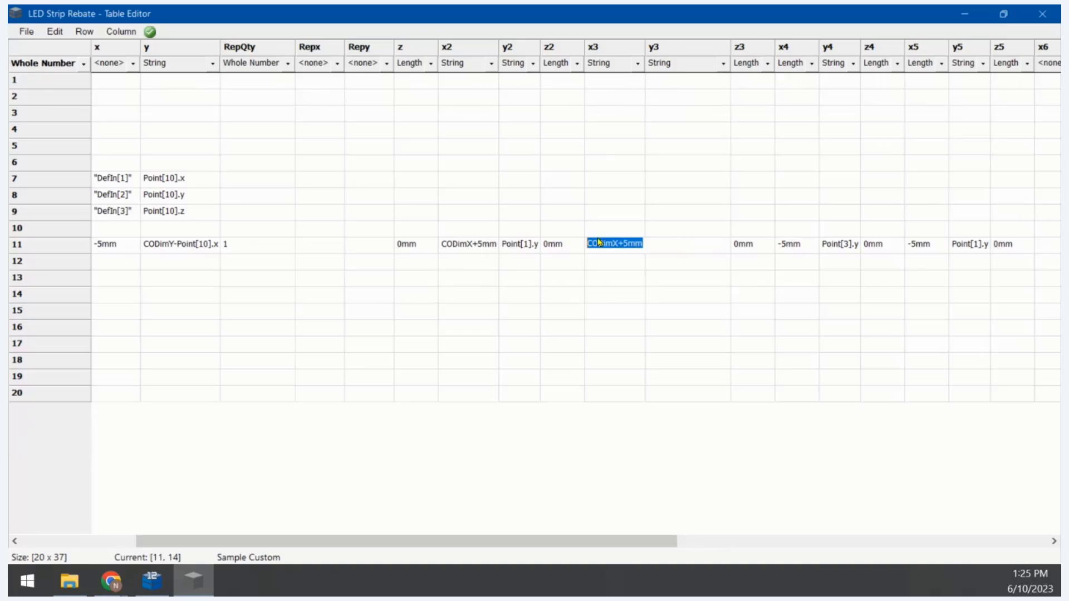
click(473, 252)
click(699, 137)
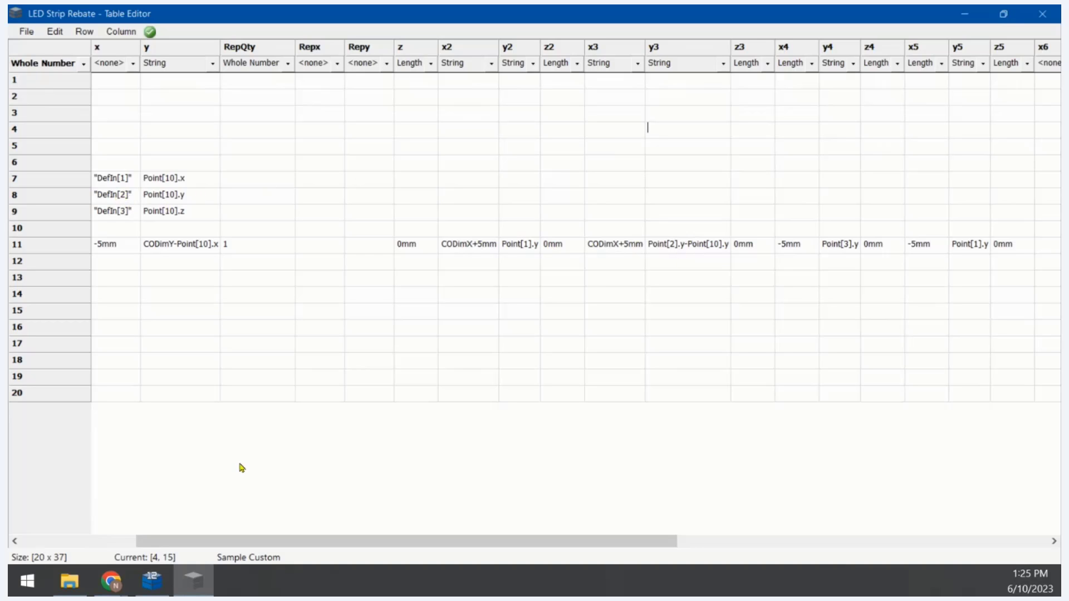
drag(239, 541, 154, 551)
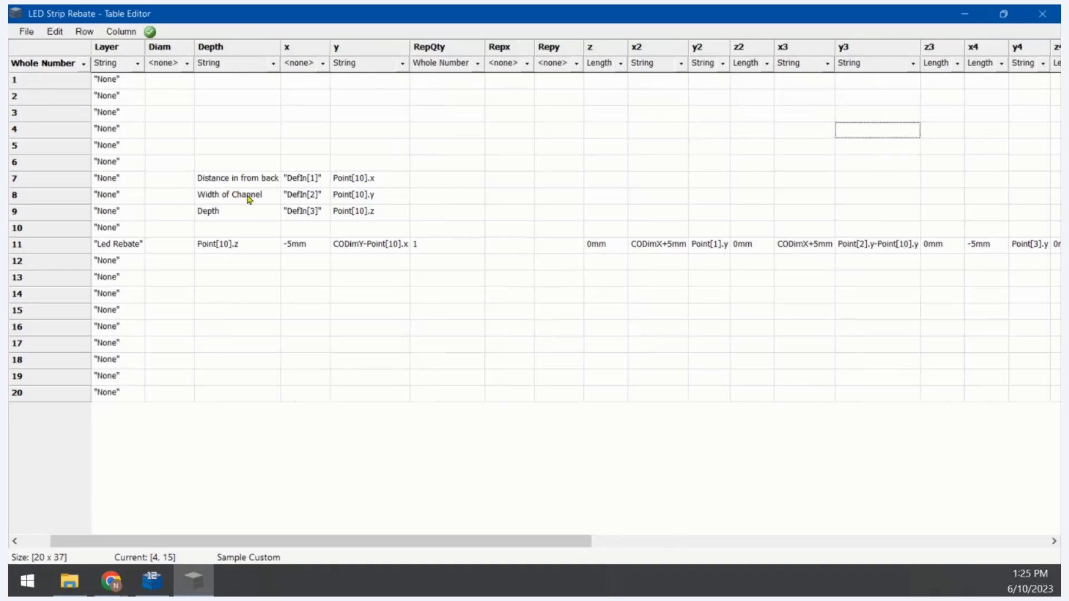
drag(460, 543, 661, 542)
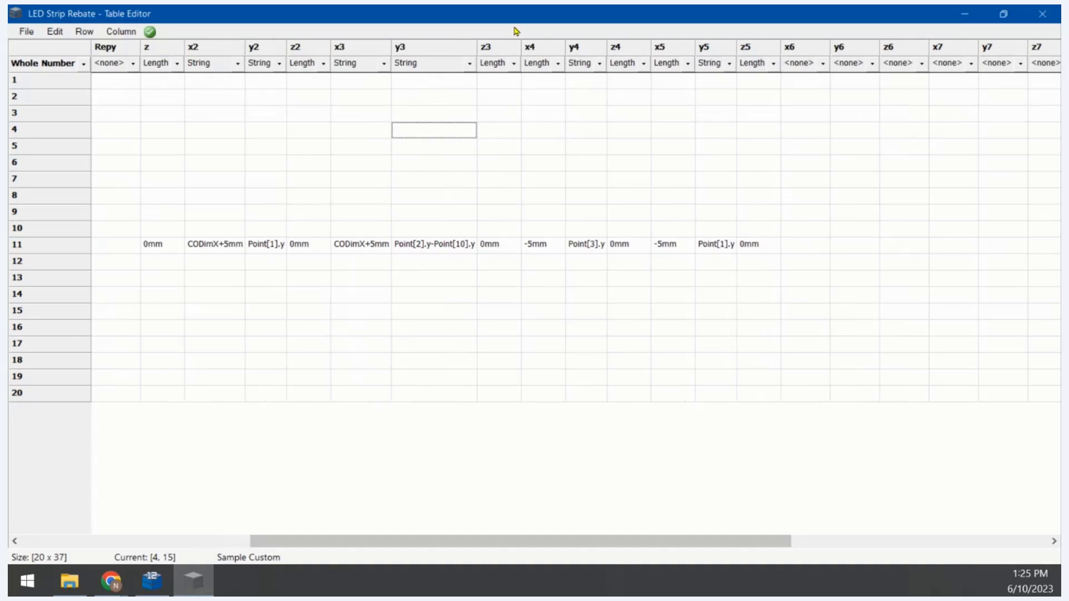
Examine the fourth point's x4 and y4 columns in row 11 and compare them with the row's earlier point values
click(558, 49)
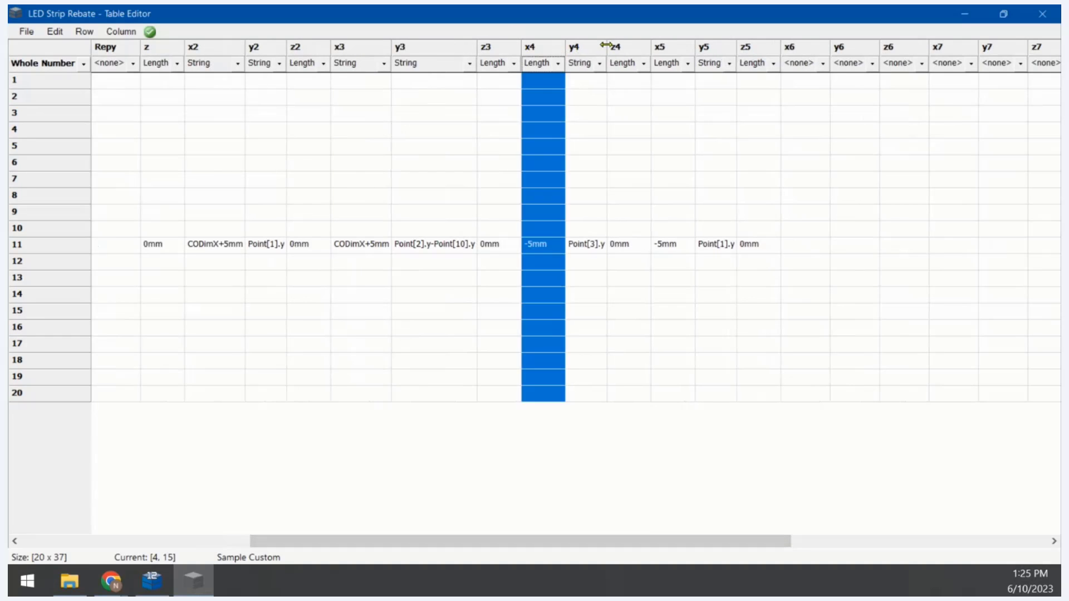
click(602, 47)
click(556, 246)
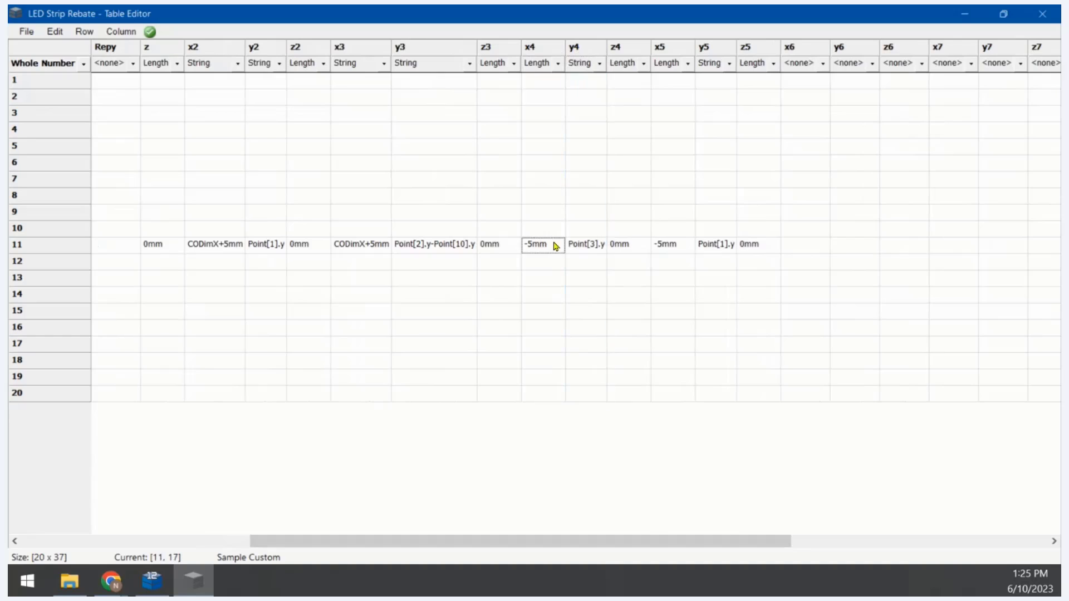
drag(616, 544, 380, 544)
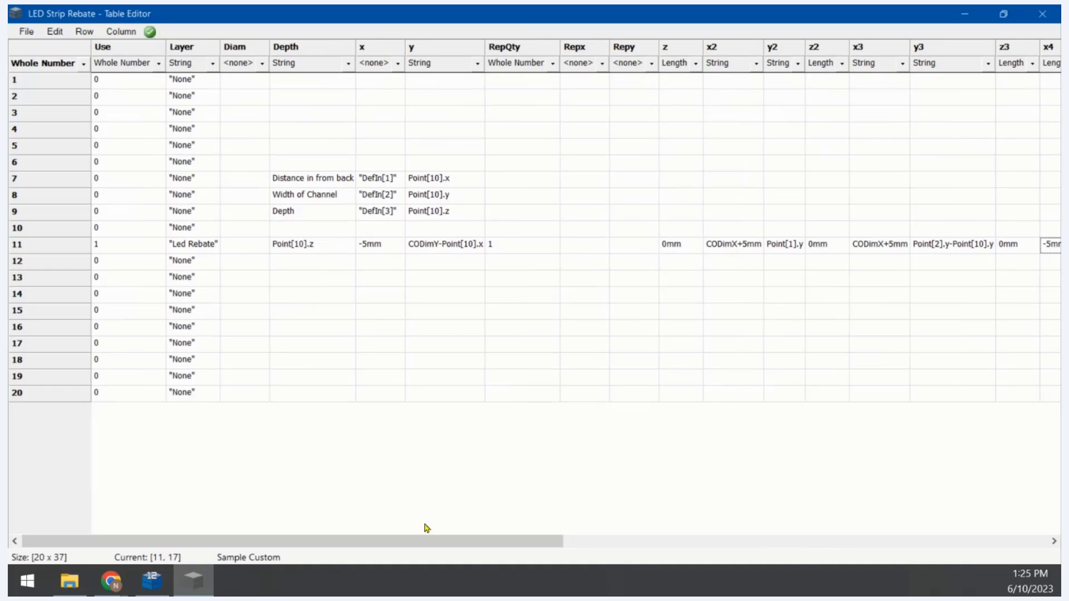
drag(434, 544, 653, 494)
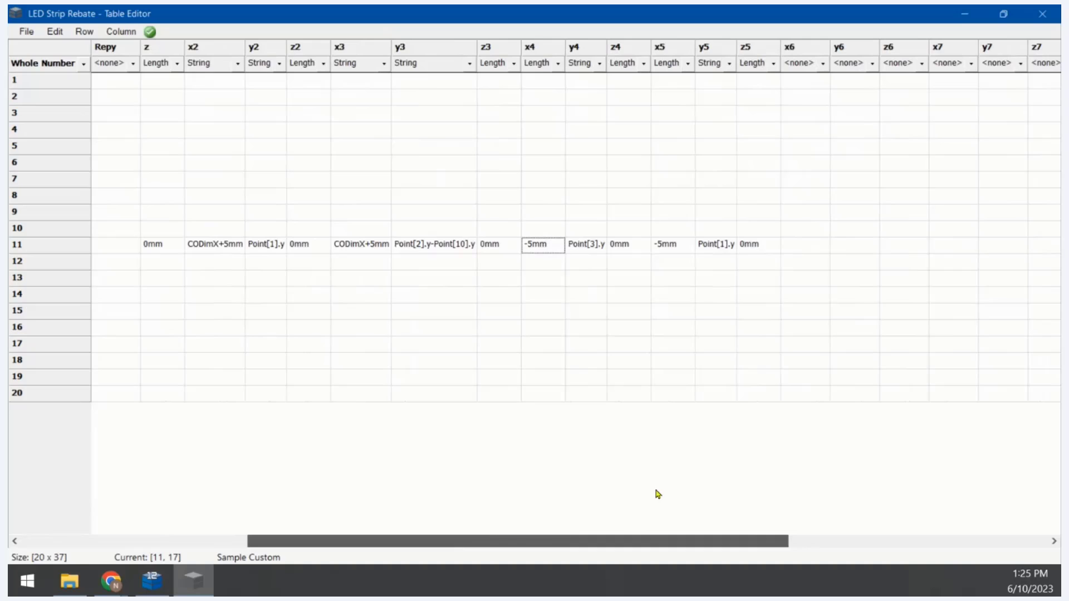
click(585, 248)
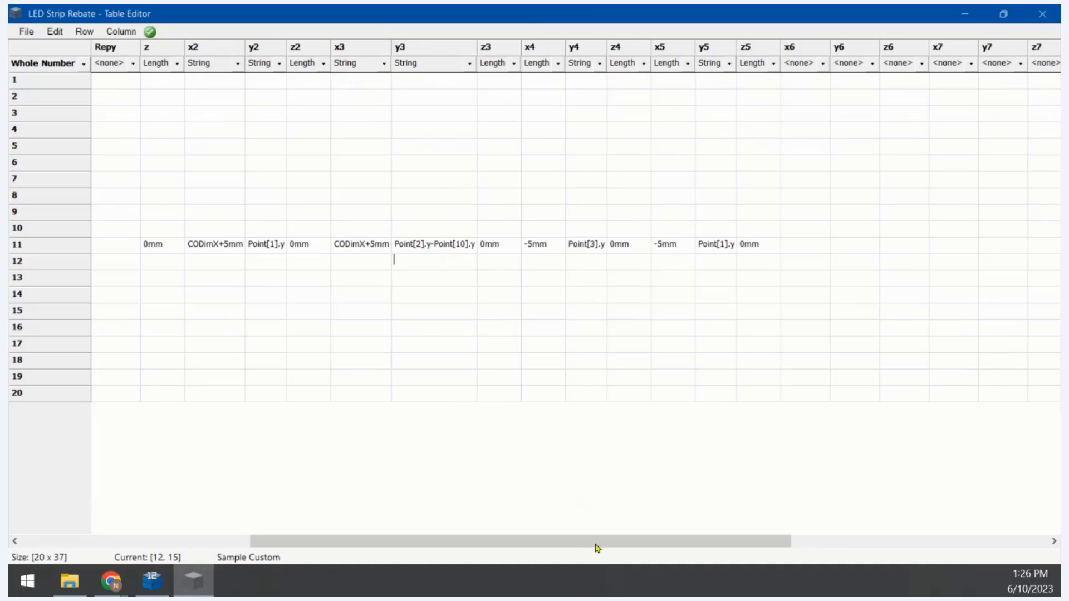
Examine the fifth point's x5 and y5 values in row 11 of the LED Strip Rebate table
drag(596, 543, 663, 543)
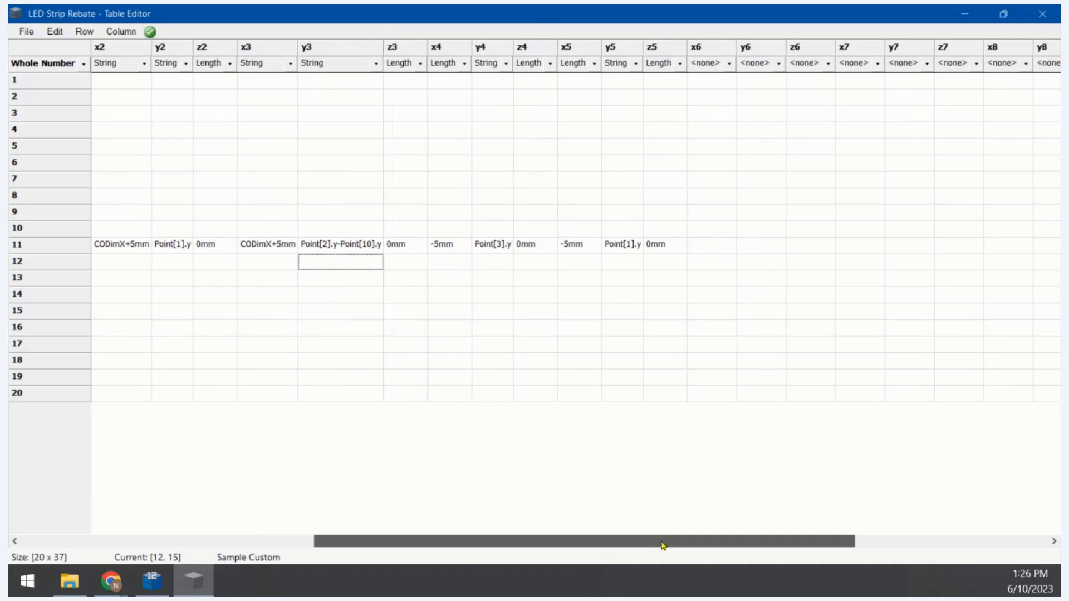
click(579, 249)
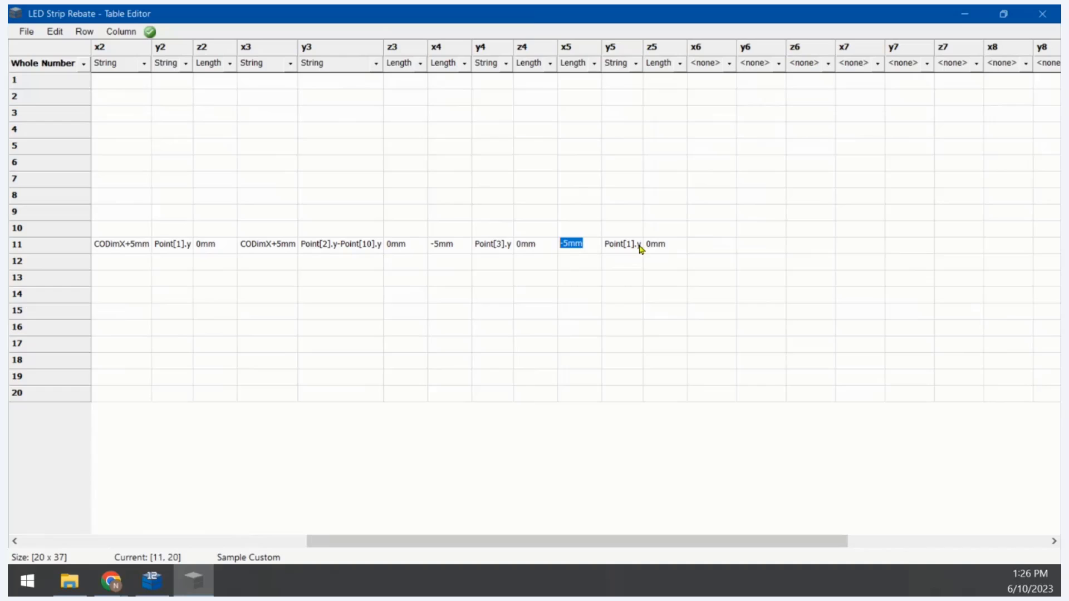
click(621, 261)
double_click(635, 244)
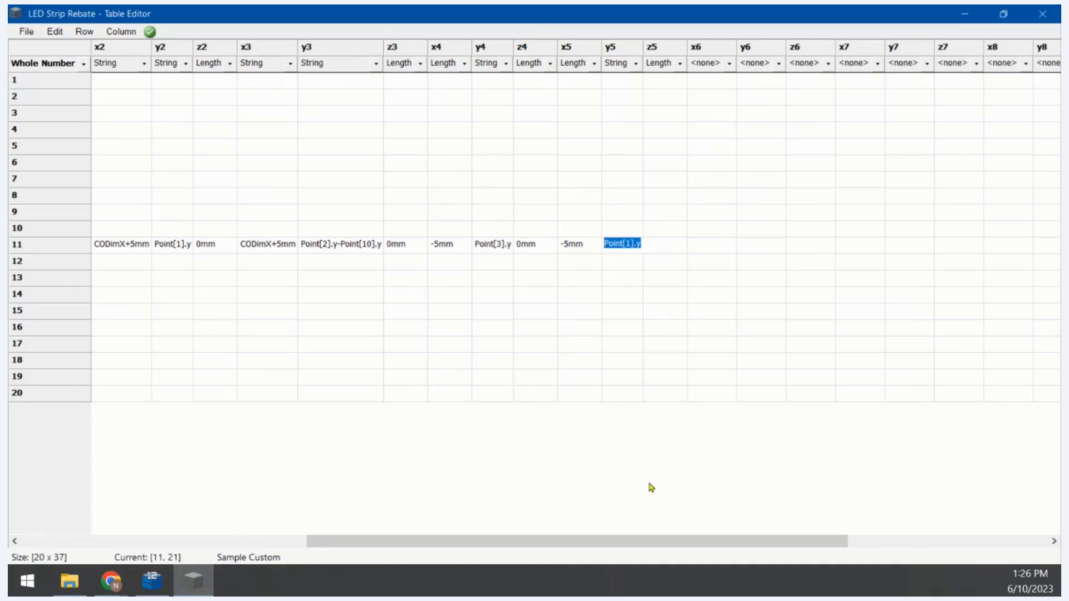
Review row 11's y formula against the DefIn rows and the remaining point columns of the LED Strip Rebate table
drag(664, 539, 348, 523)
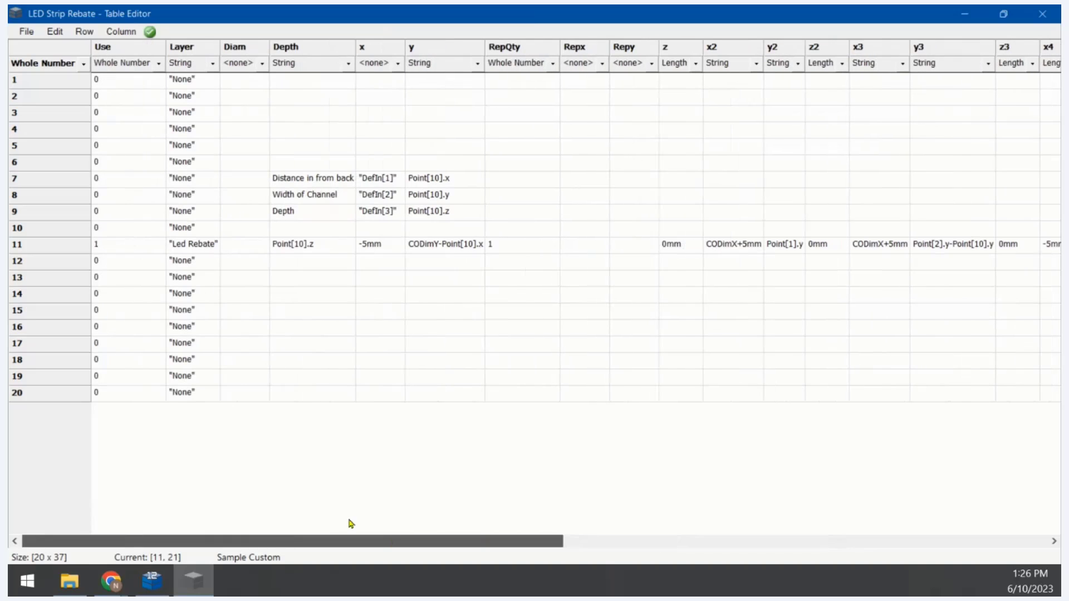
double_click(449, 249)
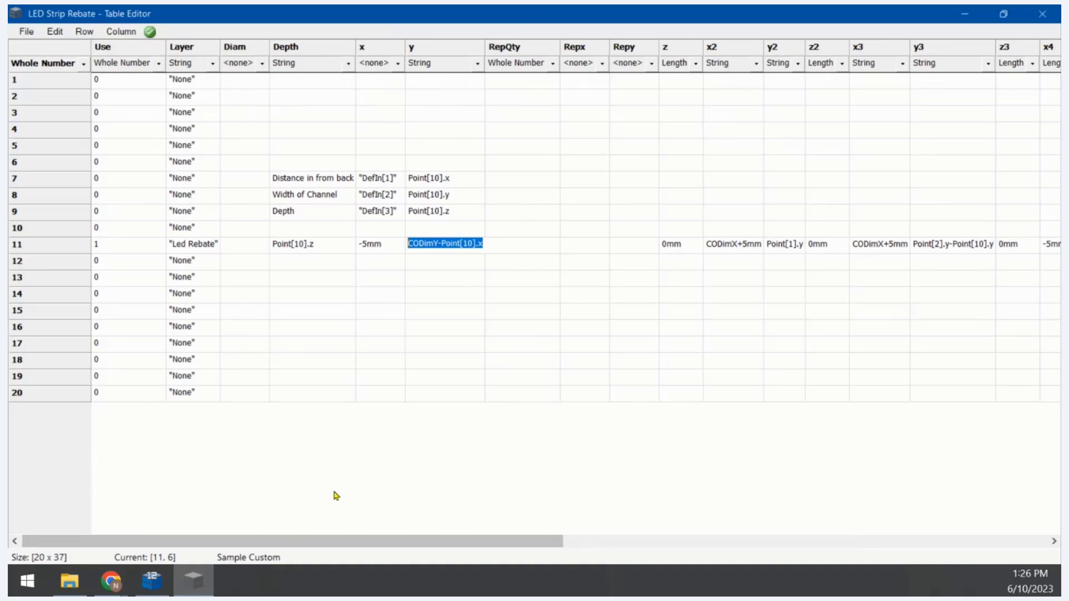
drag(331, 540, 471, 540)
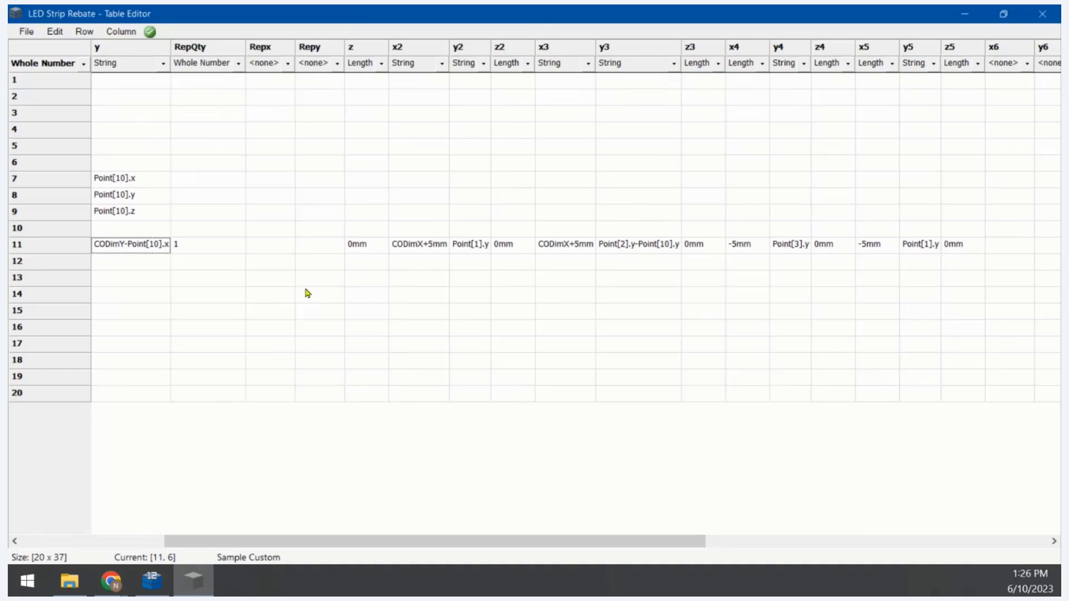
drag(587, 541, 409, 542)
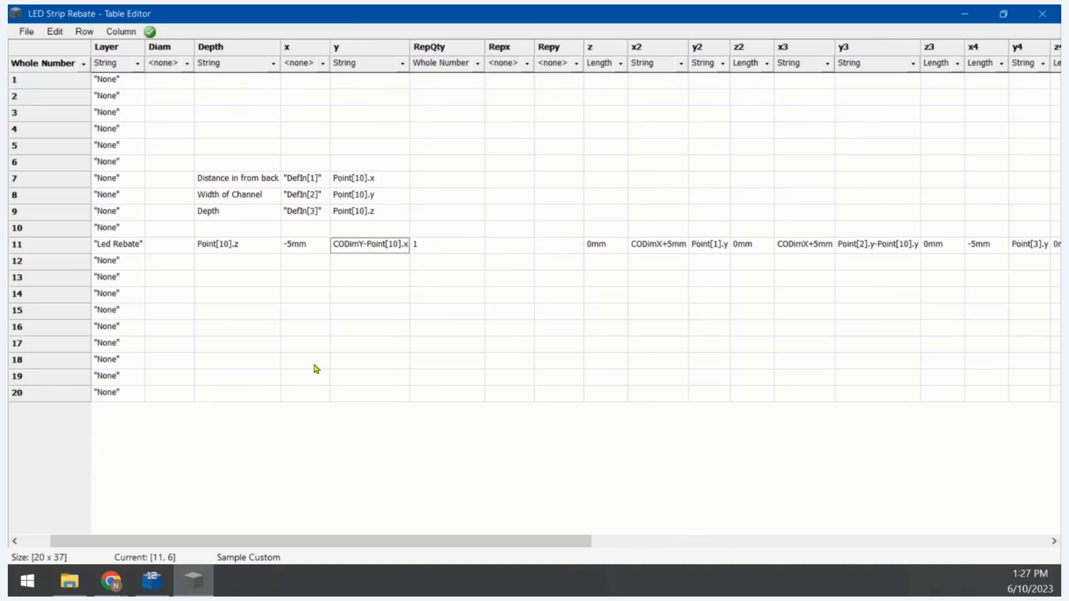
Close the LED Strip Rebate table without saving and the Tall Open Tall properties, and open the Create page in CabMaster Designer
click(1043, 13)
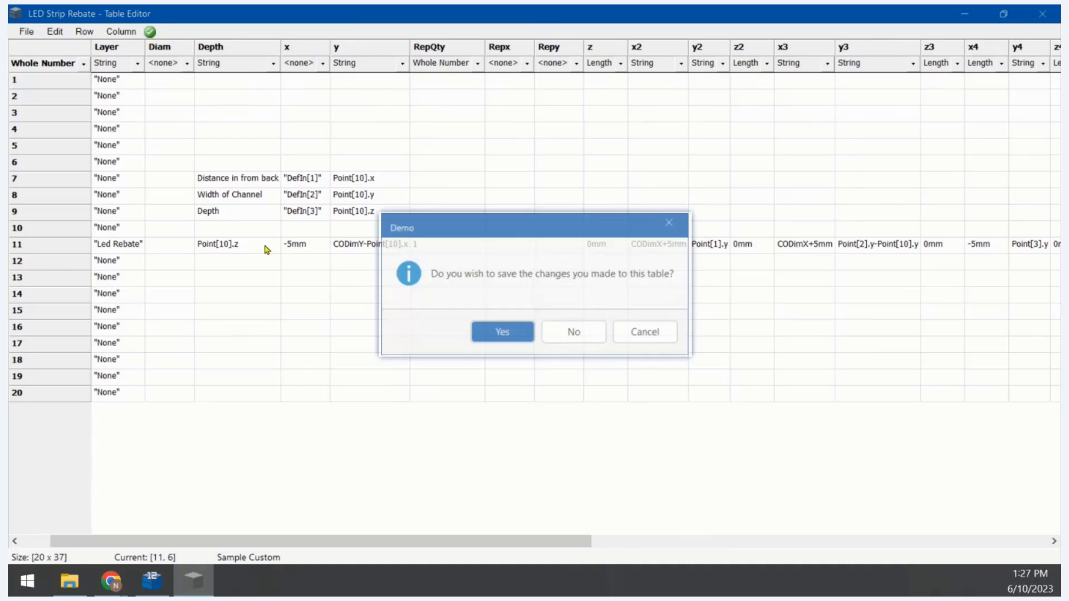
click(578, 344)
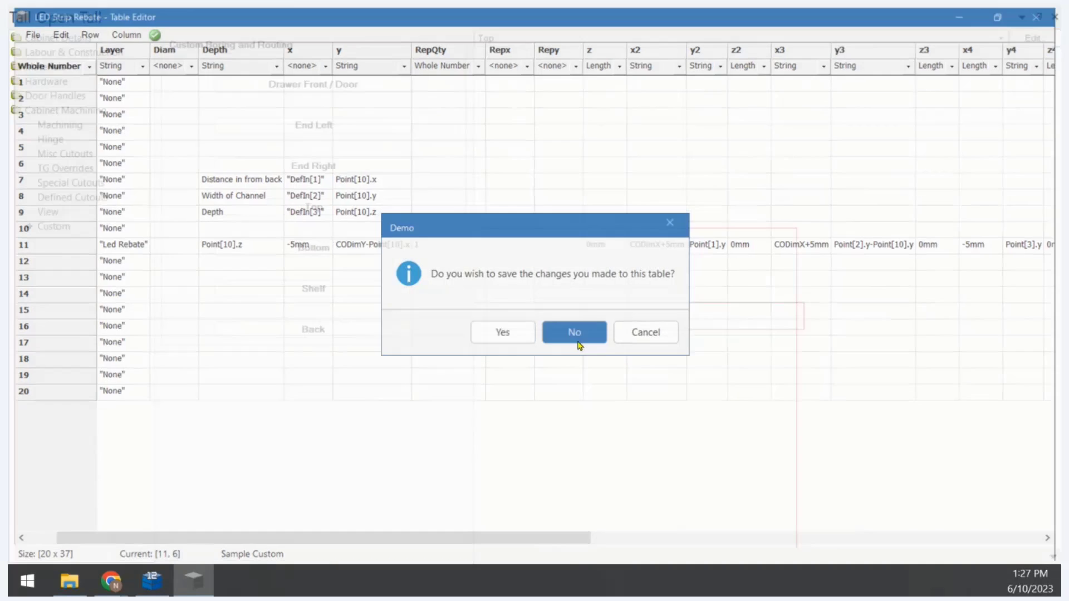
click(1054, 16)
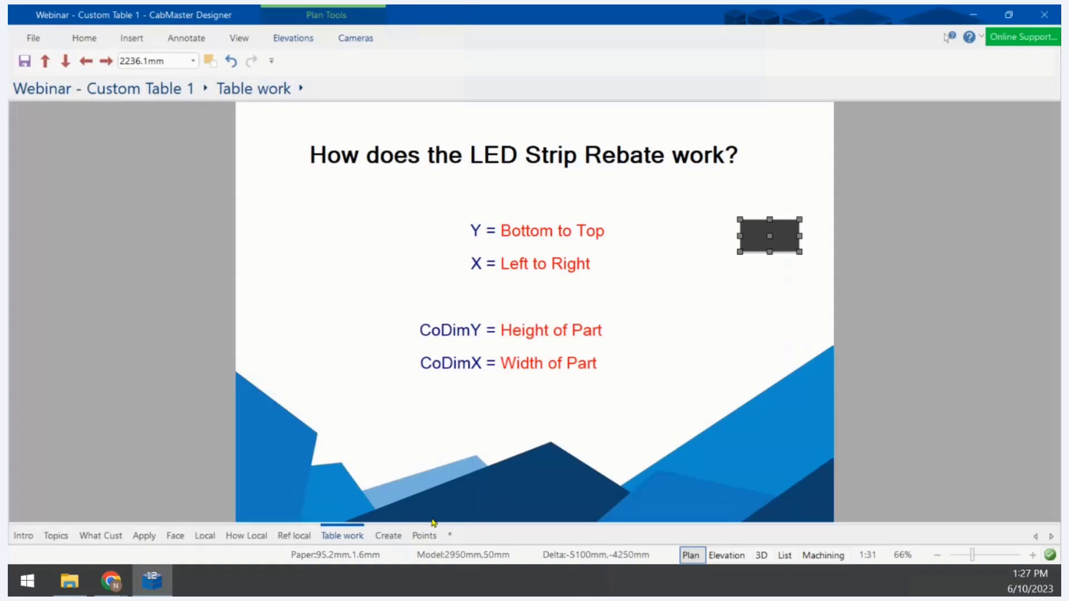
click(397, 536)
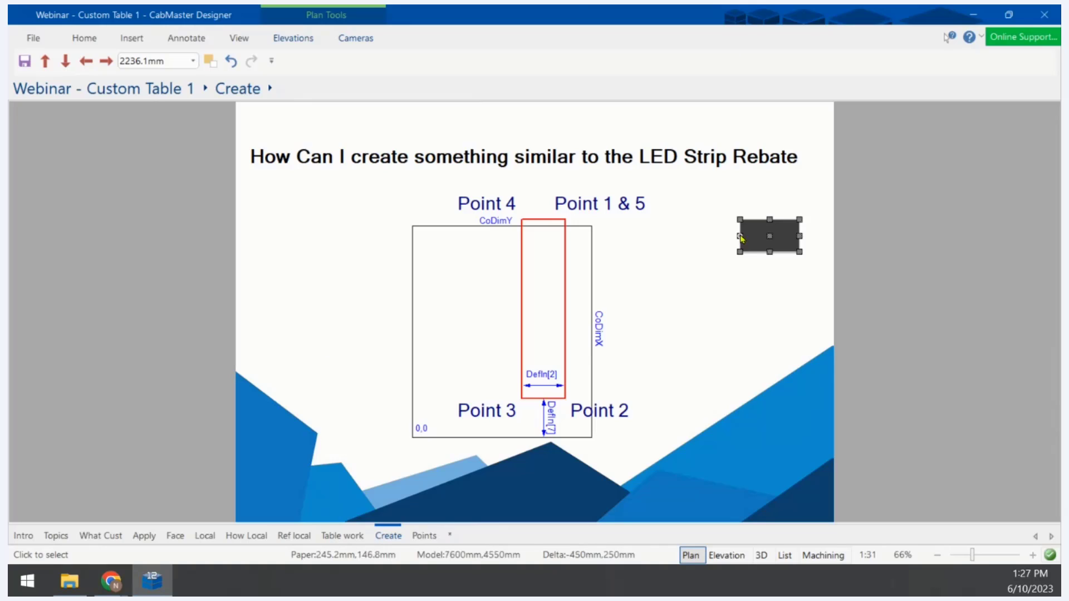
Open the properties of the Tall Open cabinet on the Create page and inspect the left end's machining preview
drag(786, 231, 783, 230)
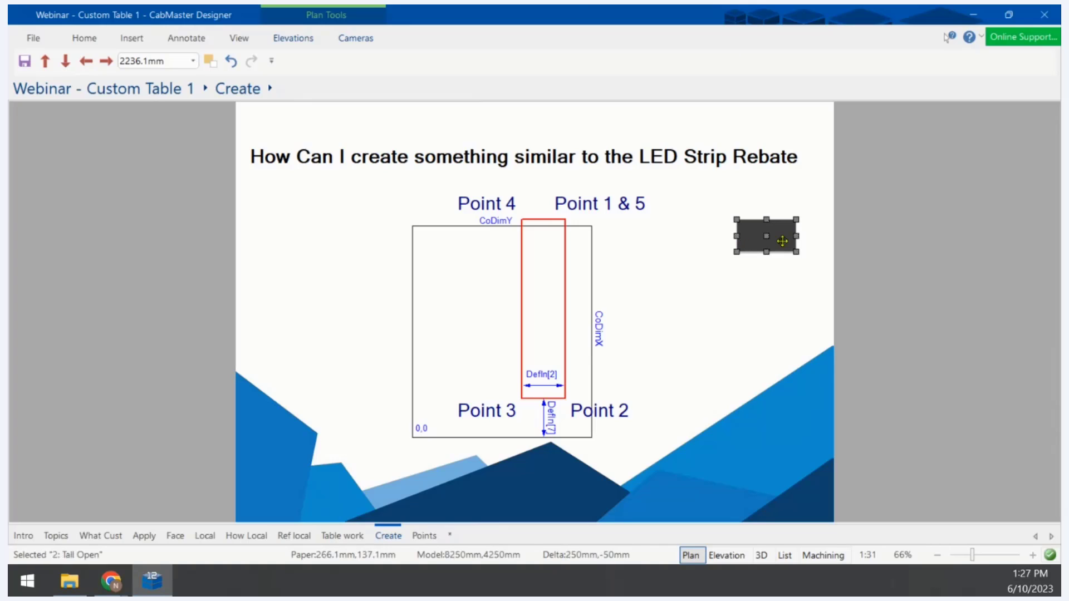
double_click(784, 230)
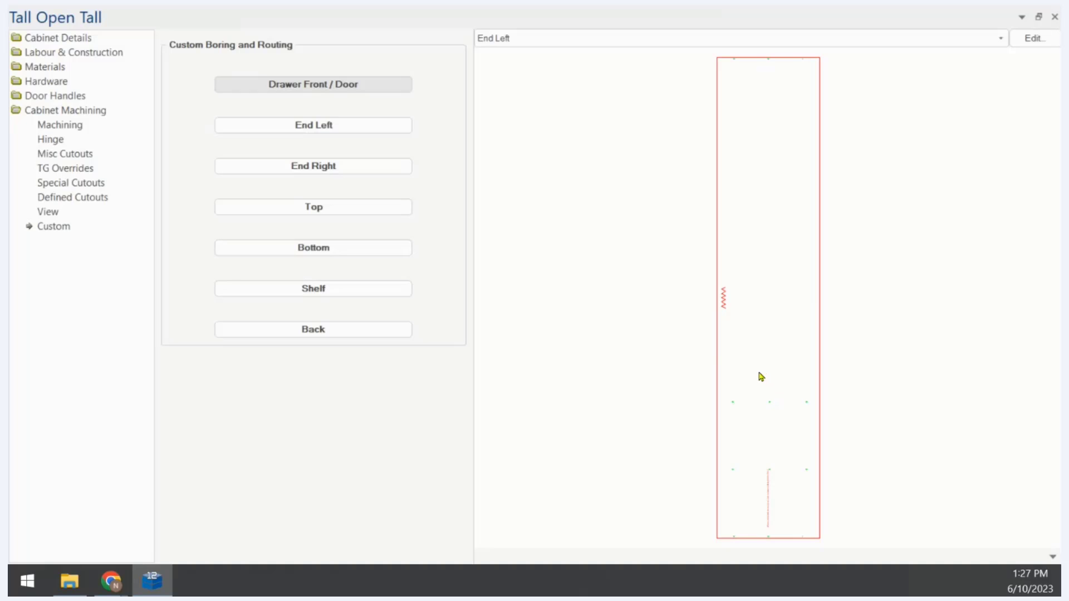
scroll(766, 376, up, 3)
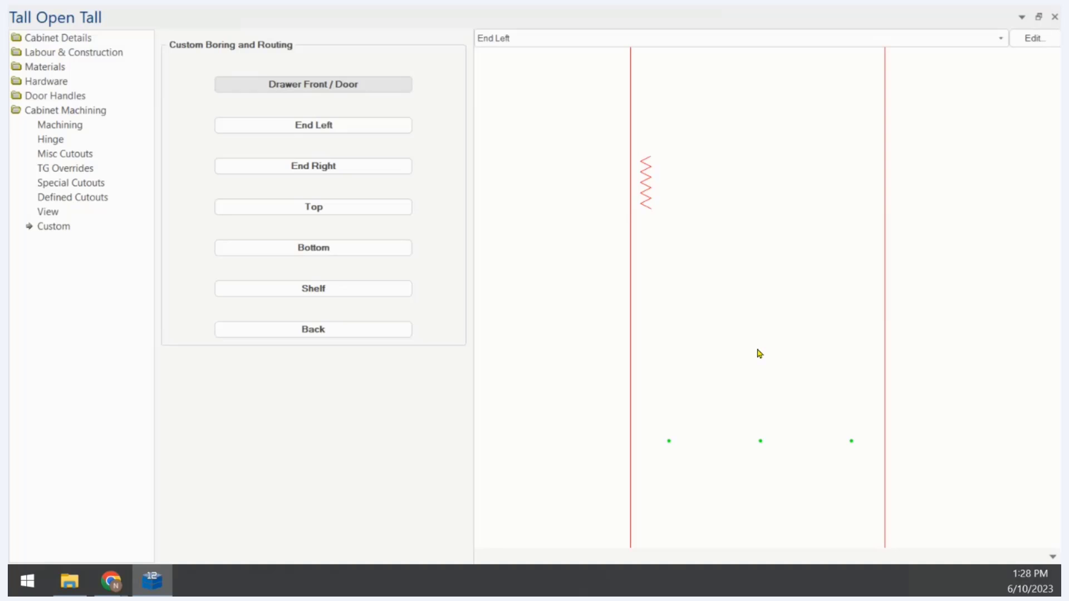
Review the LED Strip Rebate and X7 fields in the Tall Open cabinet's local properties, and close them without changes
click(81, 38)
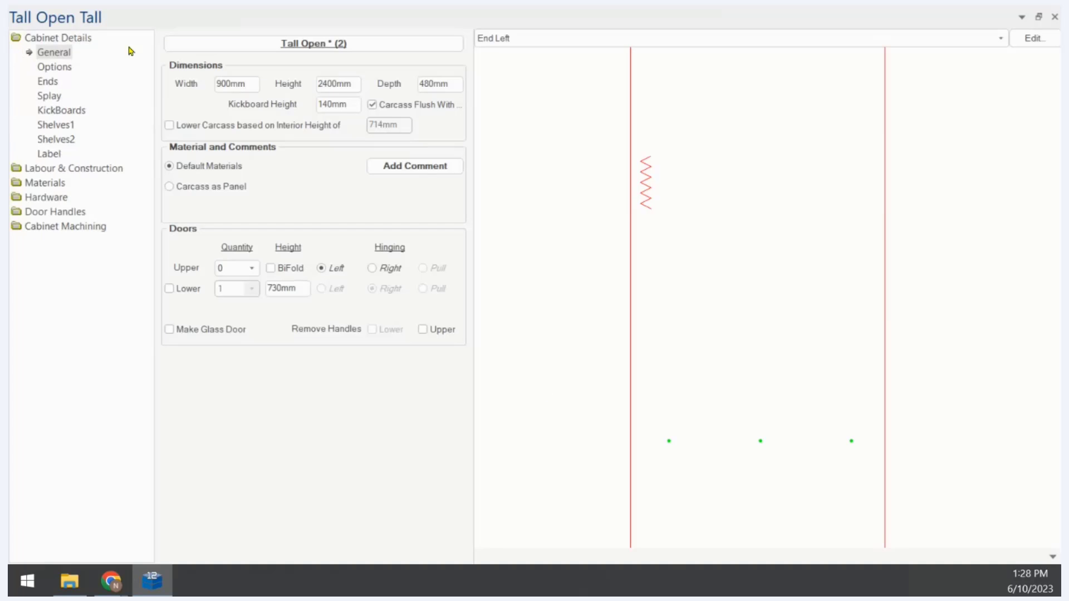
click(259, 49)
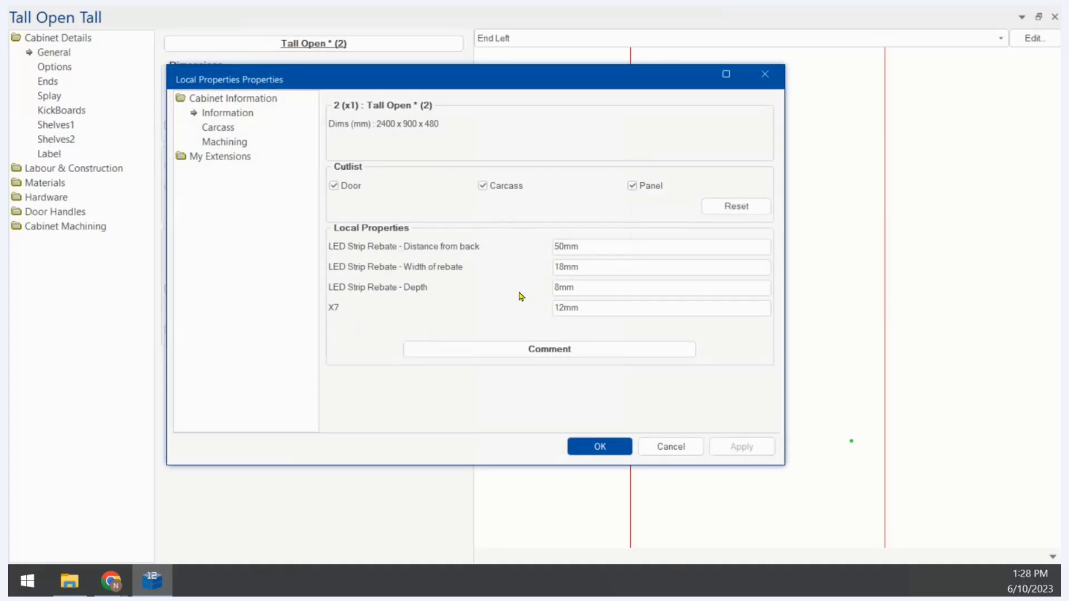
click(598, 307)
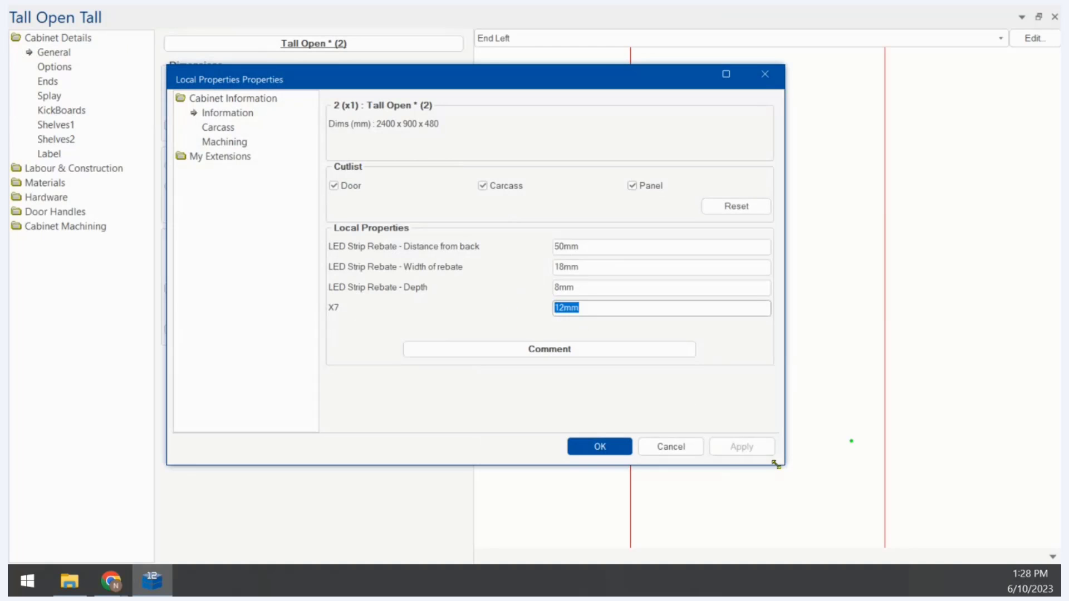
click(670, 445)
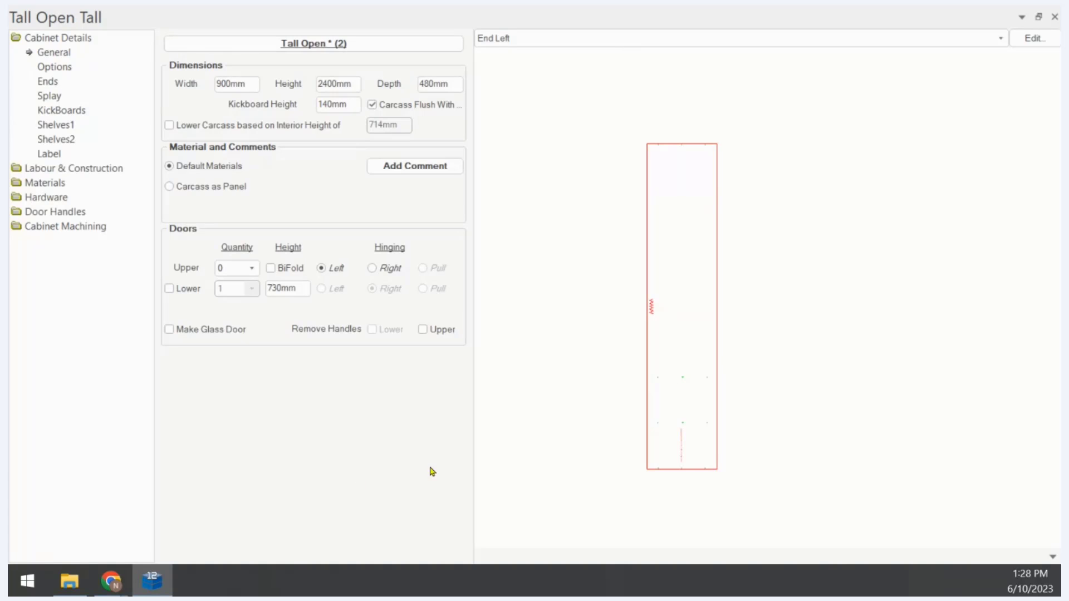
Switch to File Explorer and duplicate LED Strip Rebate.qlt within the Machining\Custom table folder
click(68, 584)
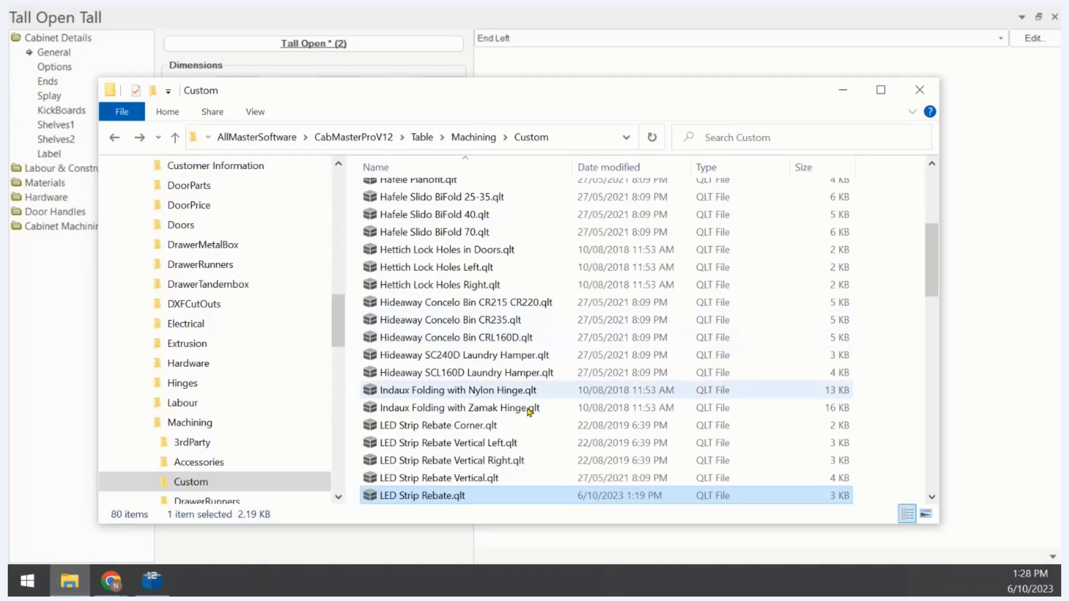
scroll(446, 361, down, 5)
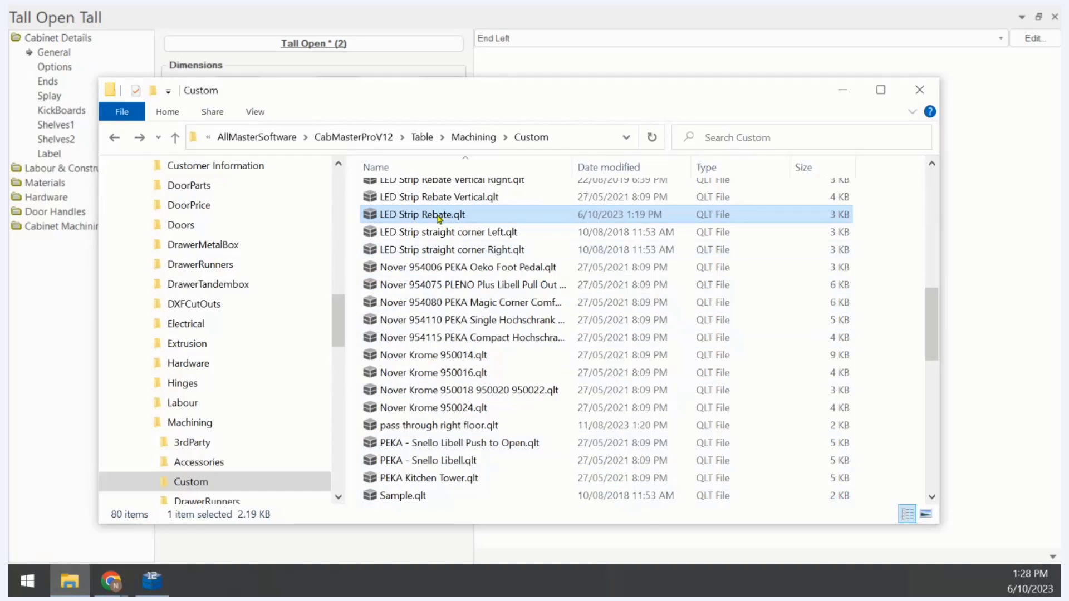
right_click(439, 217)
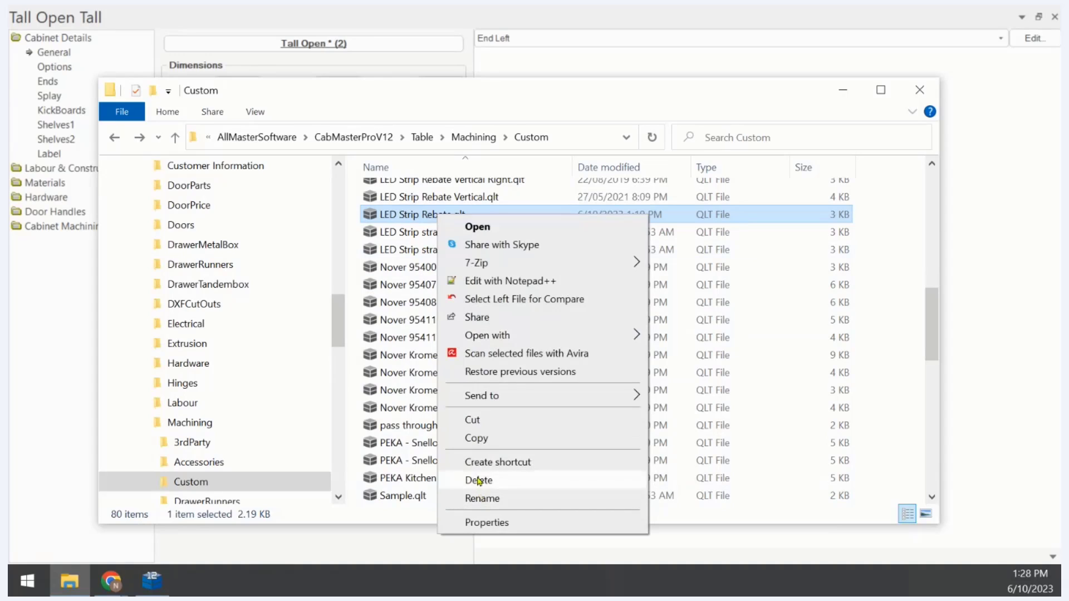
click(477, 438)
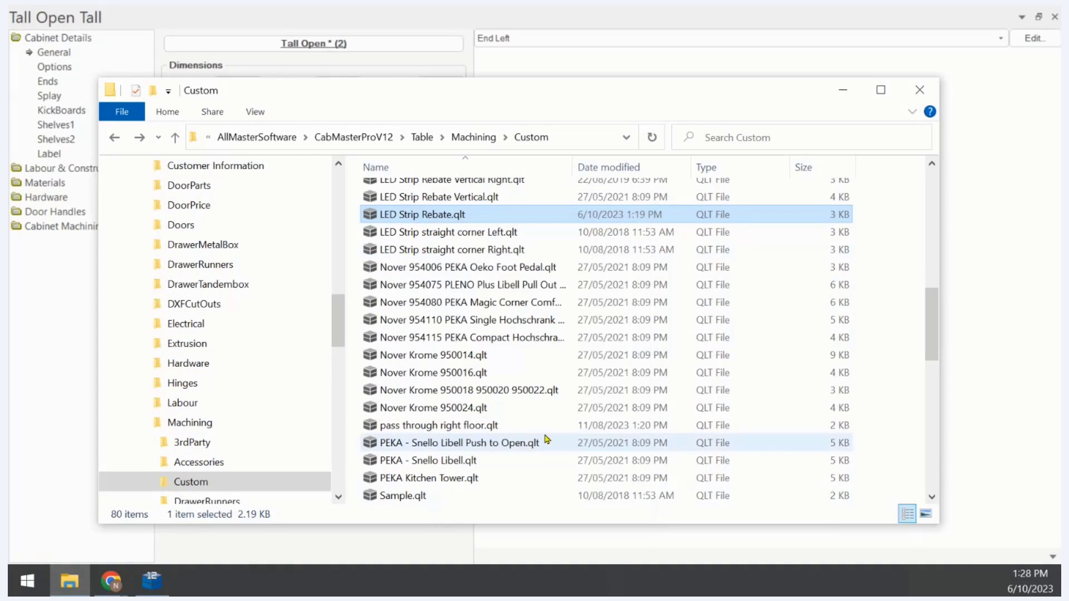
right_click(885, 400)
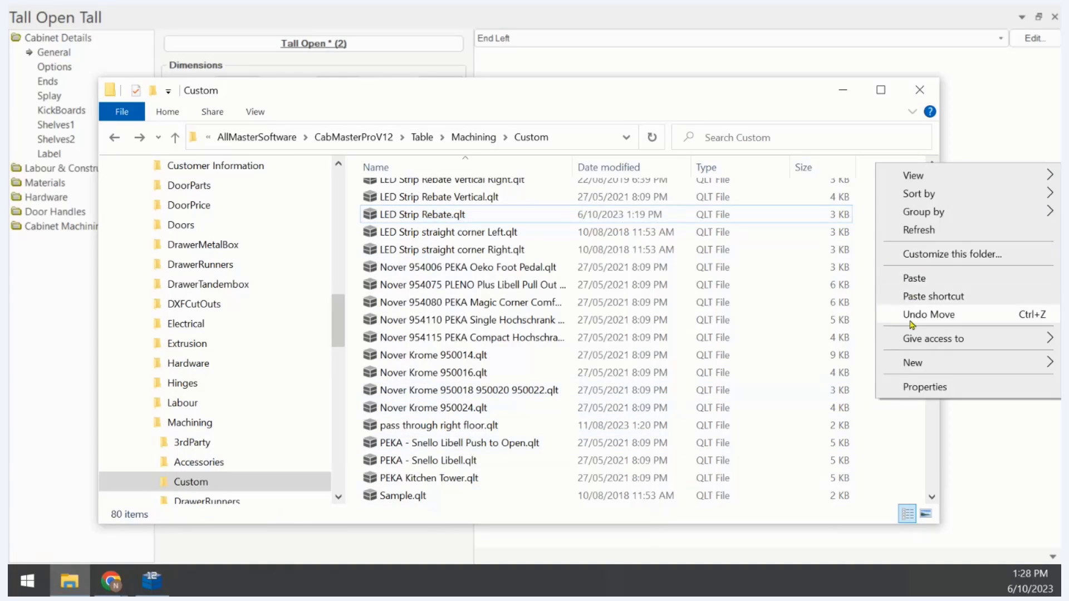
click(915, 278)
Rename the copied table file as LED Strip Rebate End Short.qlt
scroll(515, 224, up, 3)
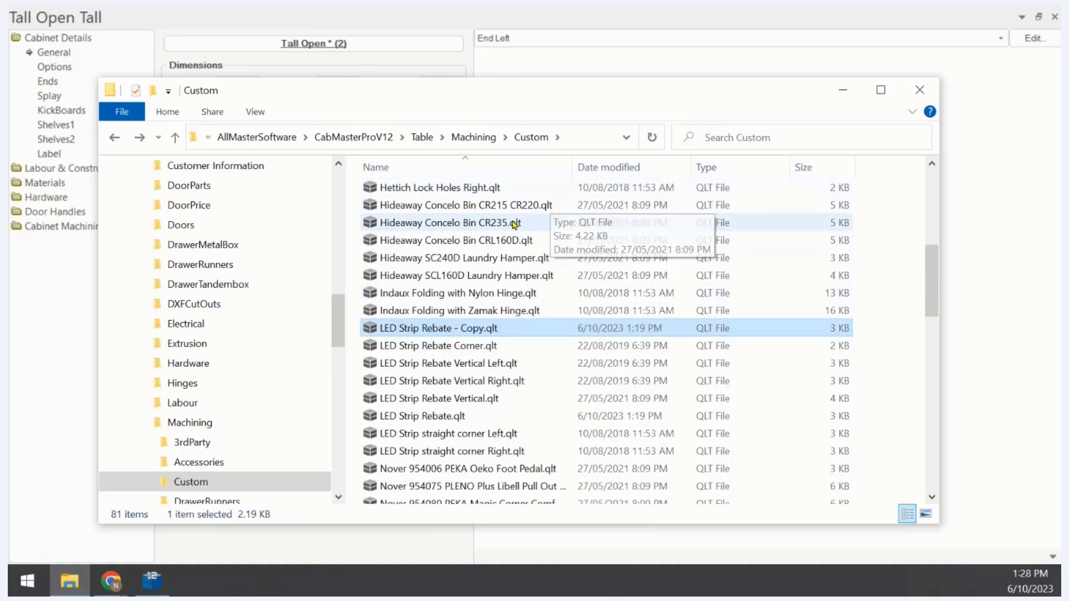
right_click(455, 333)
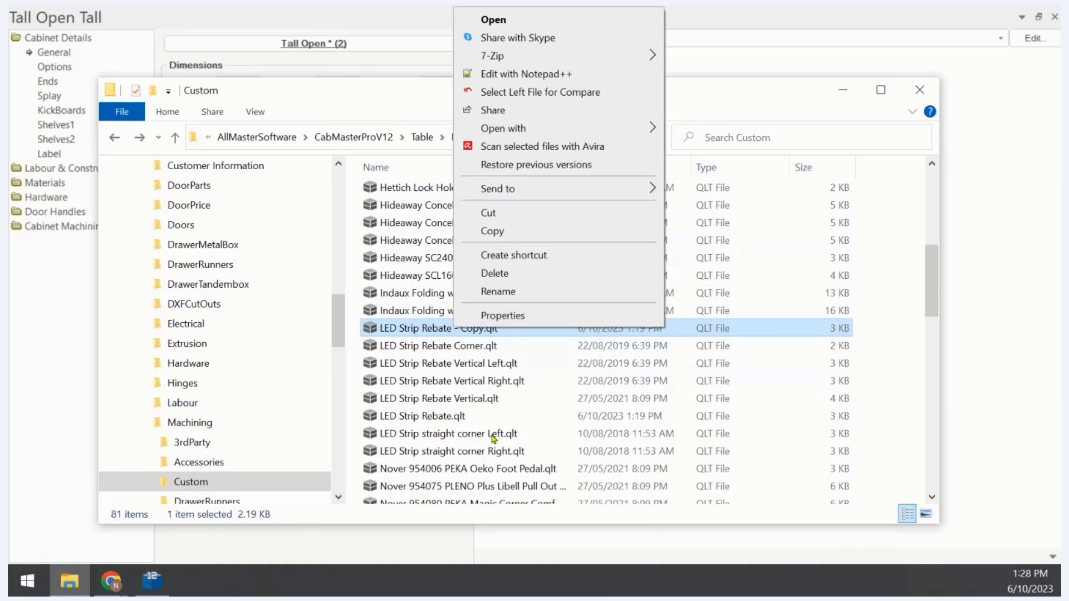
click(492, 292)
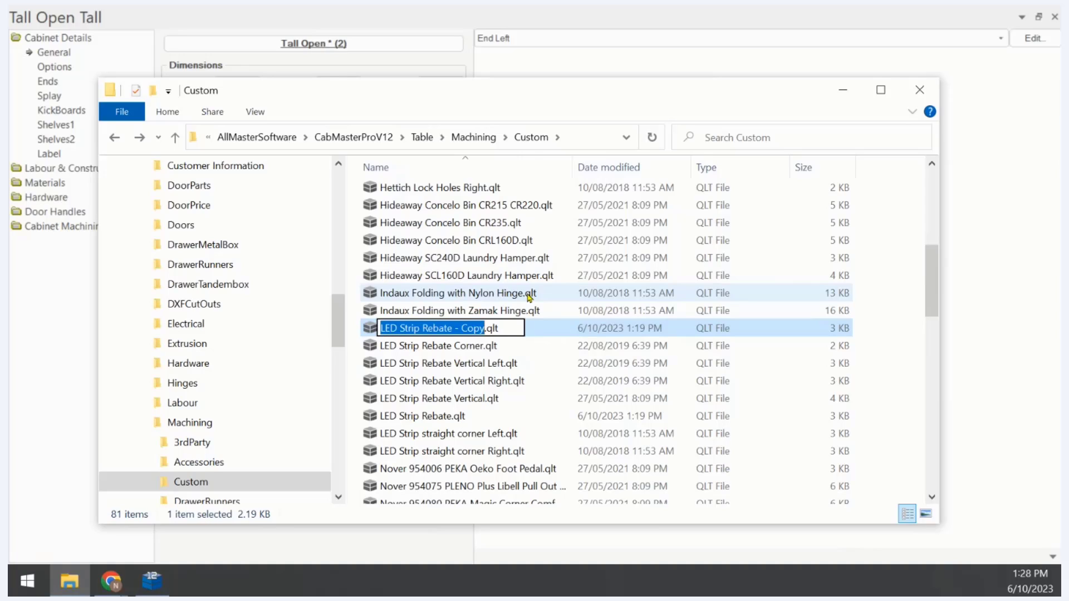
key(Right)
key(BackSpace)
key(BackSpace)
key(BackSpace)
key(BackSpace)
key(BackSpace)
key(BackSpace)
key(BackSpace)
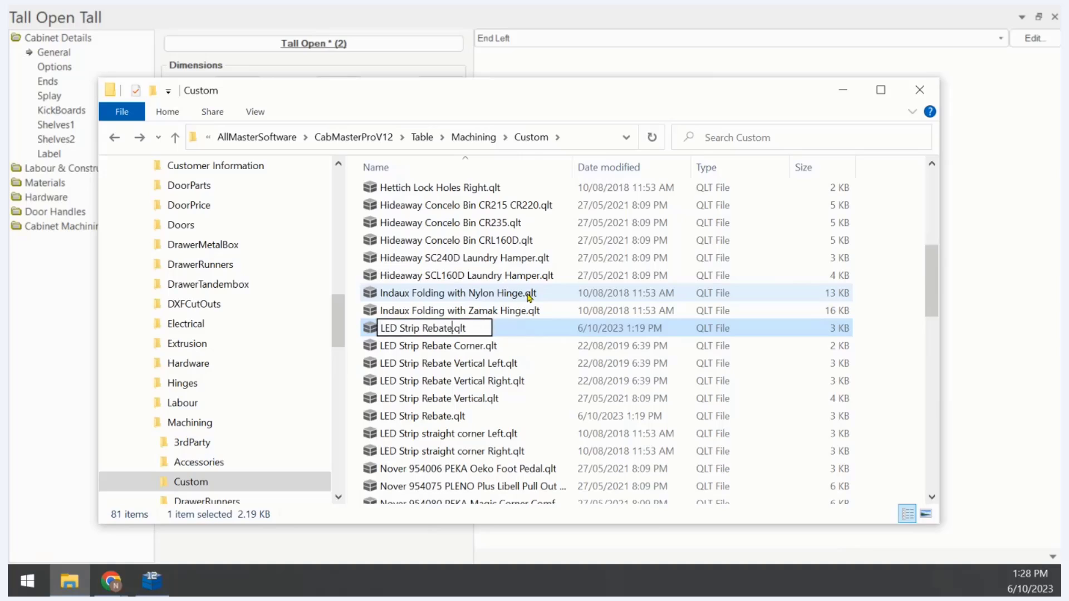
text(End Short)
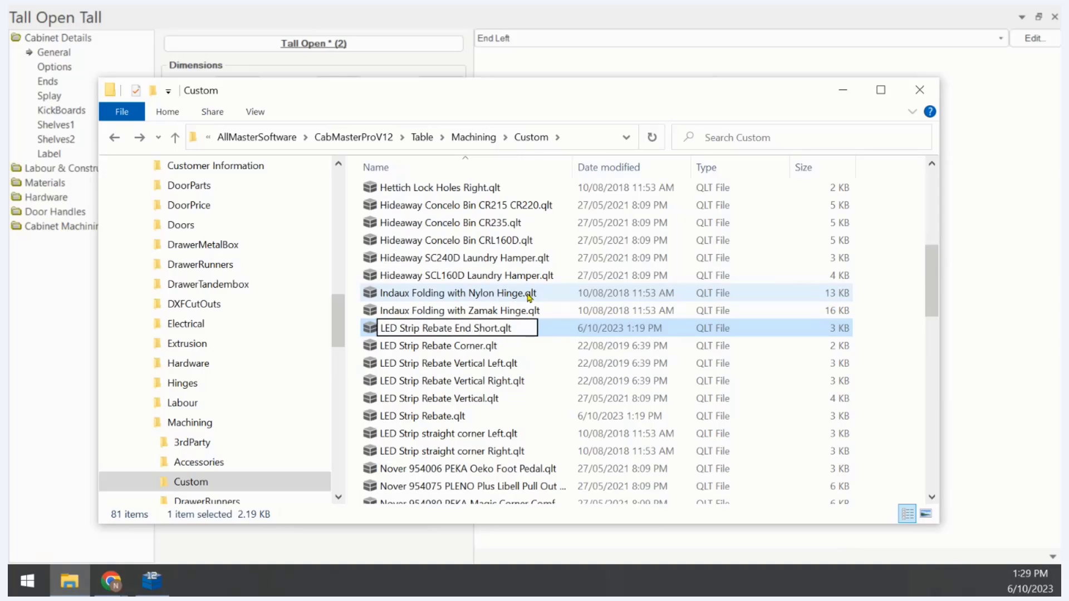
click(906, 371)
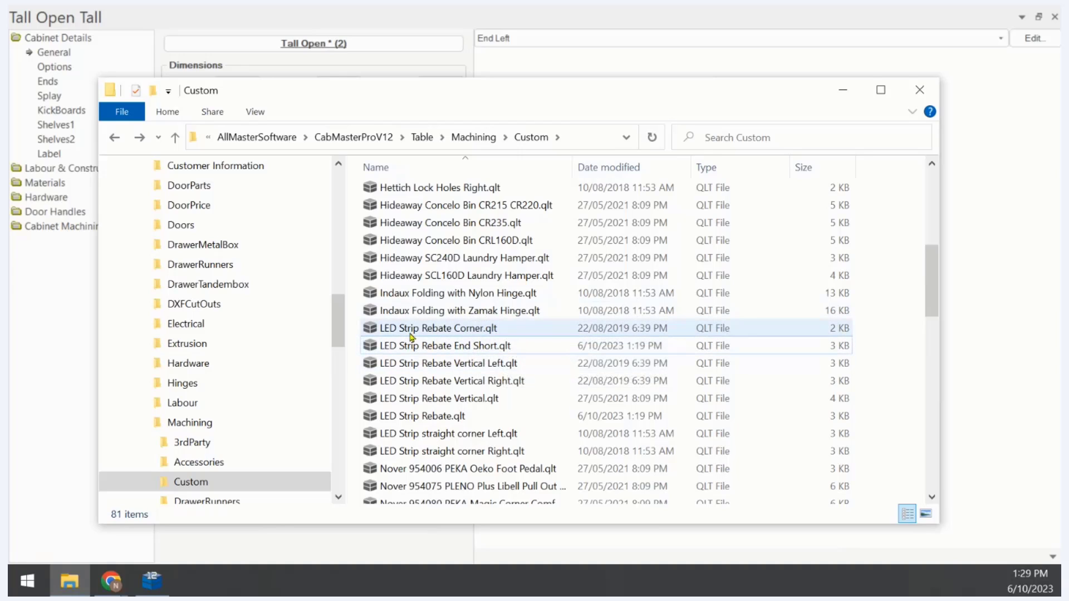
Back in CabMaster, enable LED Strip Rebate End Short as the left end's first custom machining, apply it, and inspect the rebate in the preview
click(991, 374)
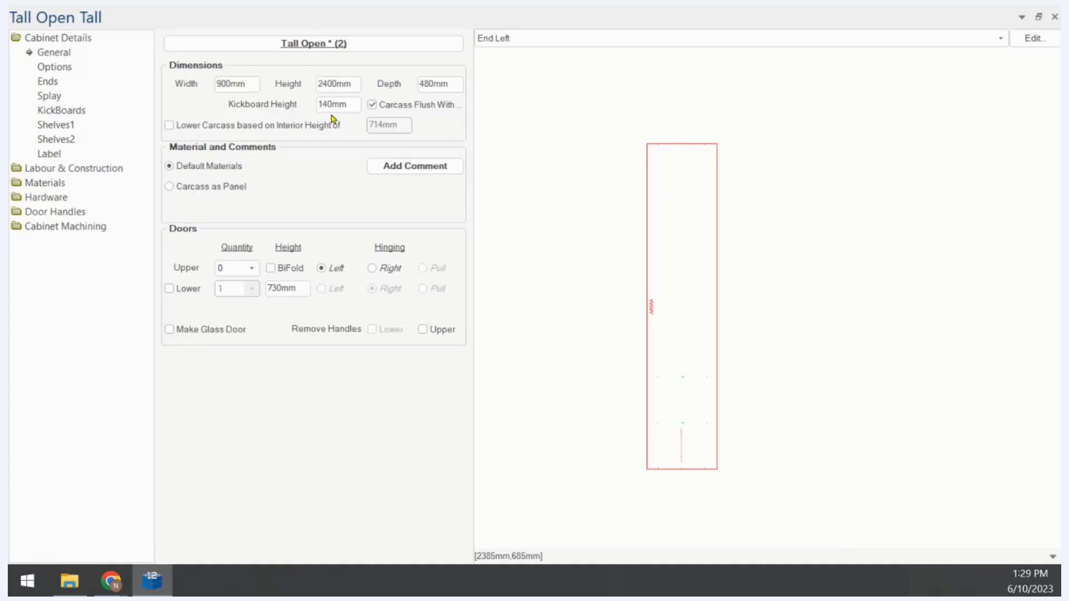
click(82, 226)
click(77, 226)
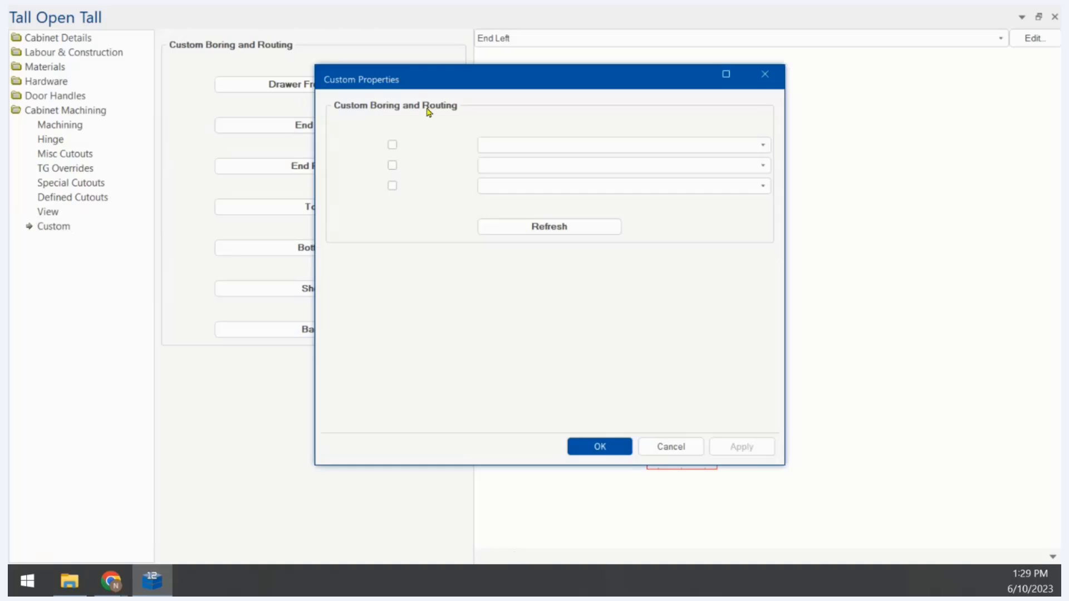
click(487, 149)
scroll(587, 287, down, 4)
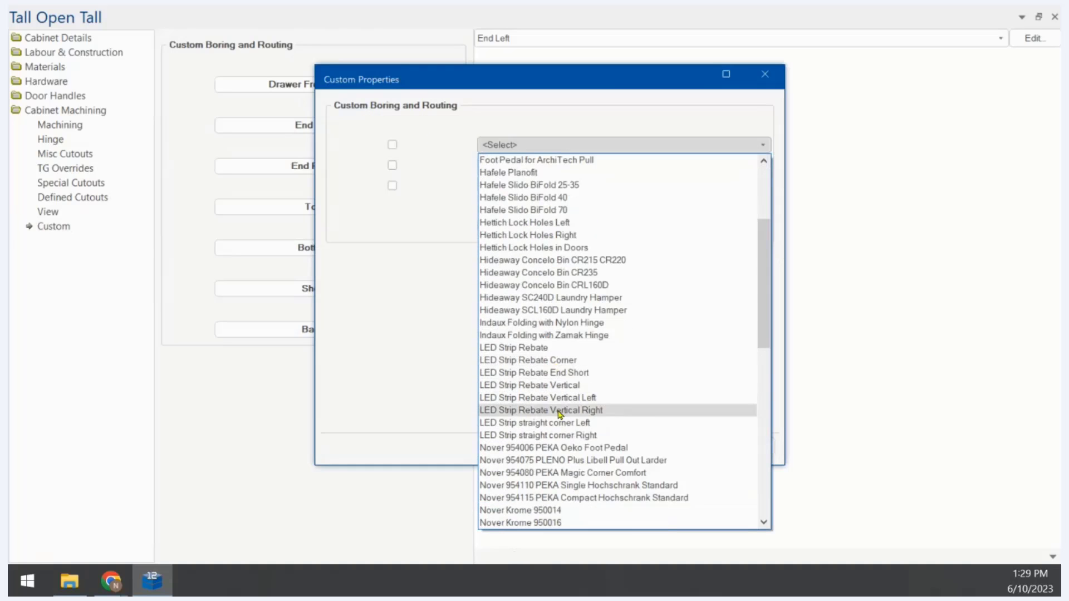
click(576, 374)
click(393, 145)
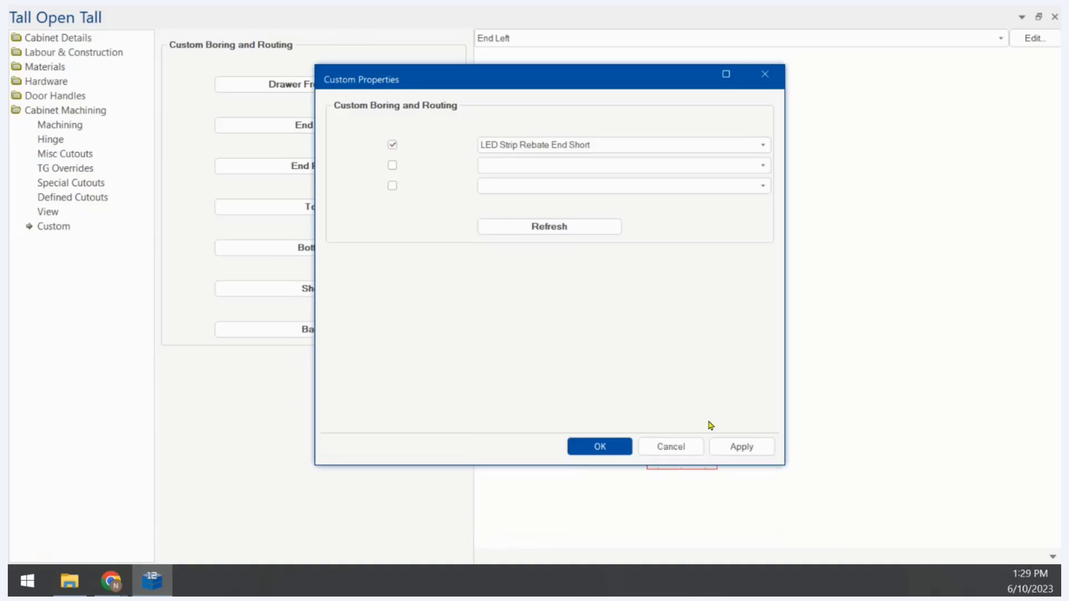
click(742, 446)
click(600, 446)
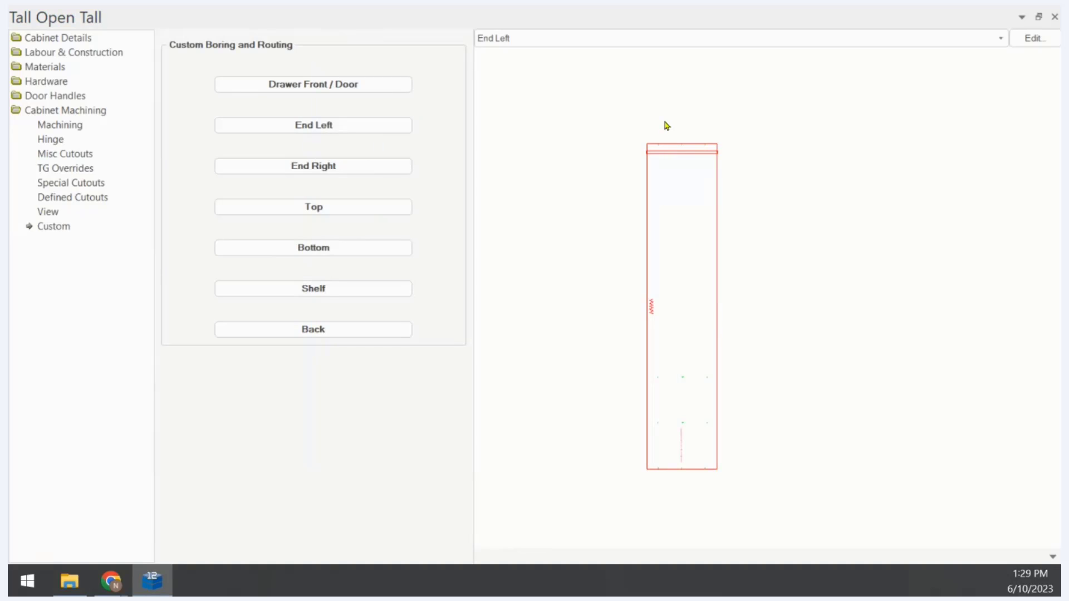
scroll(709, 162, up, 2)
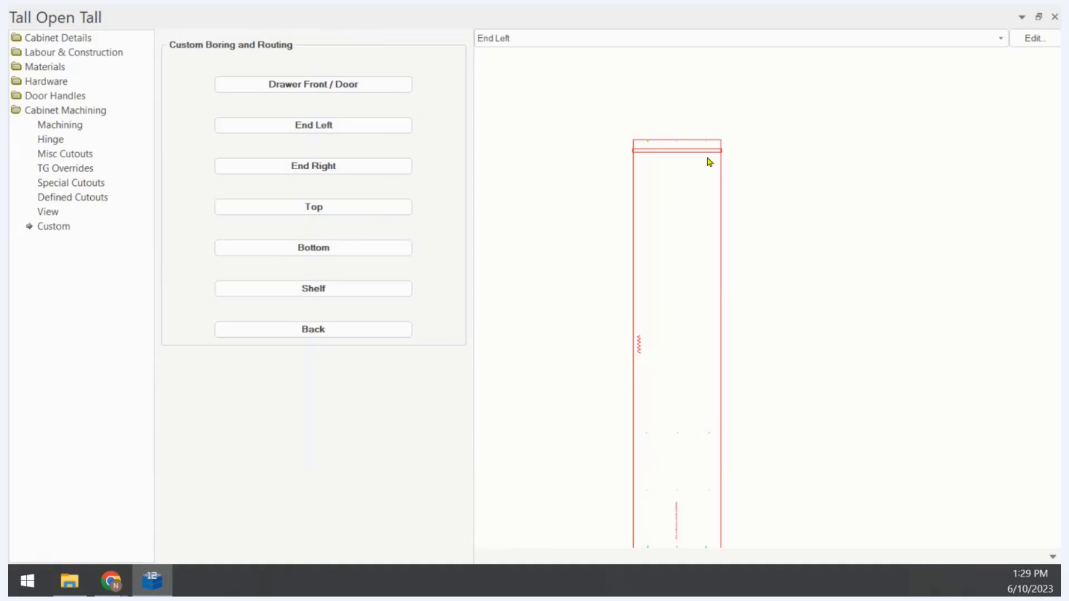
scroll(691, 122, up, 3)
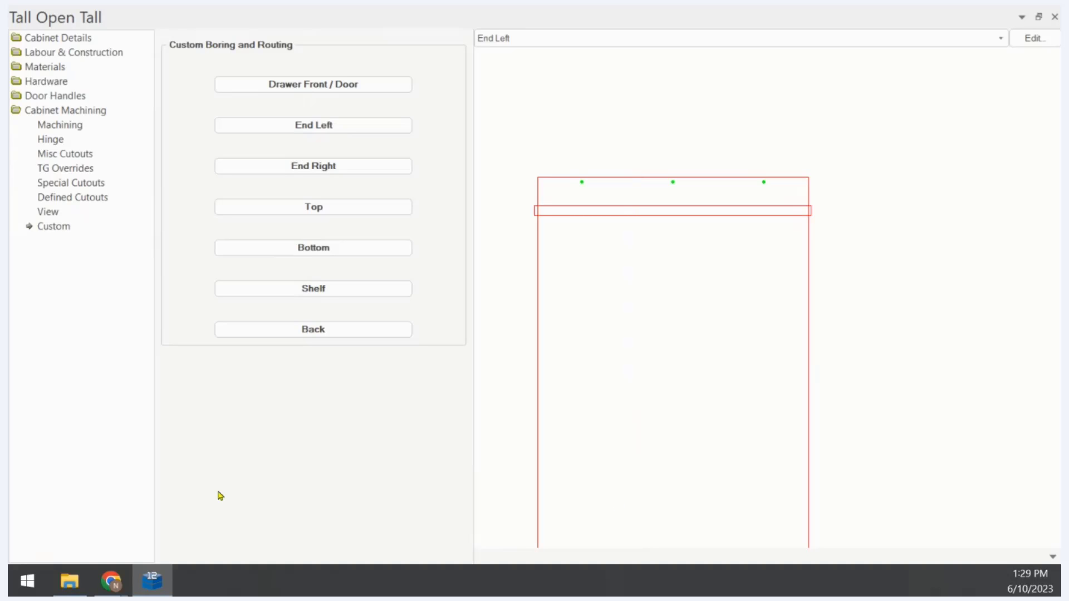
Open LED Strip Rebate End Short.qlt from the Custom folder in the Table Editor and maximize its window
click(69, 581)
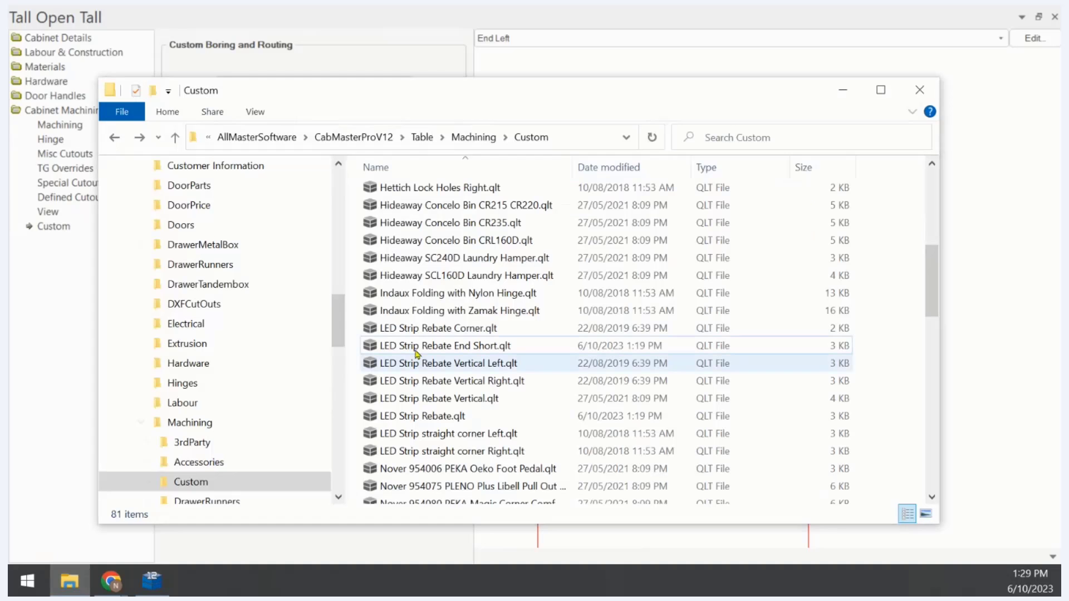
double_click(482, 346)
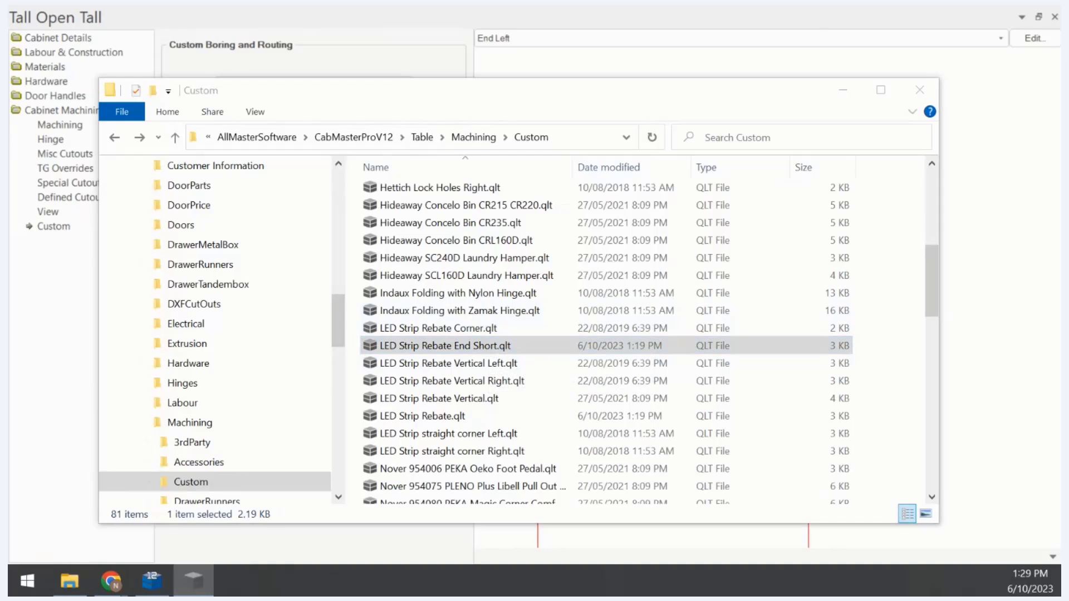
drag(712, 212, 496, 6)
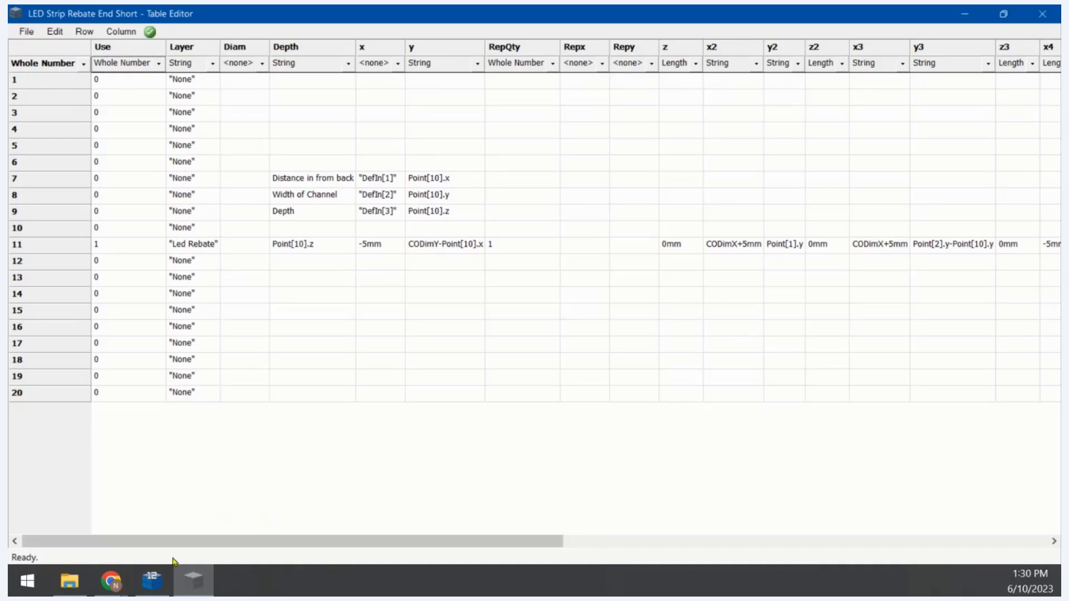
Return to CabMaster, close the Tall Open Tall properties, and examine the Create page diagram's rebate points, DefIn dimensions and 0,0 origin
click(152, 580)
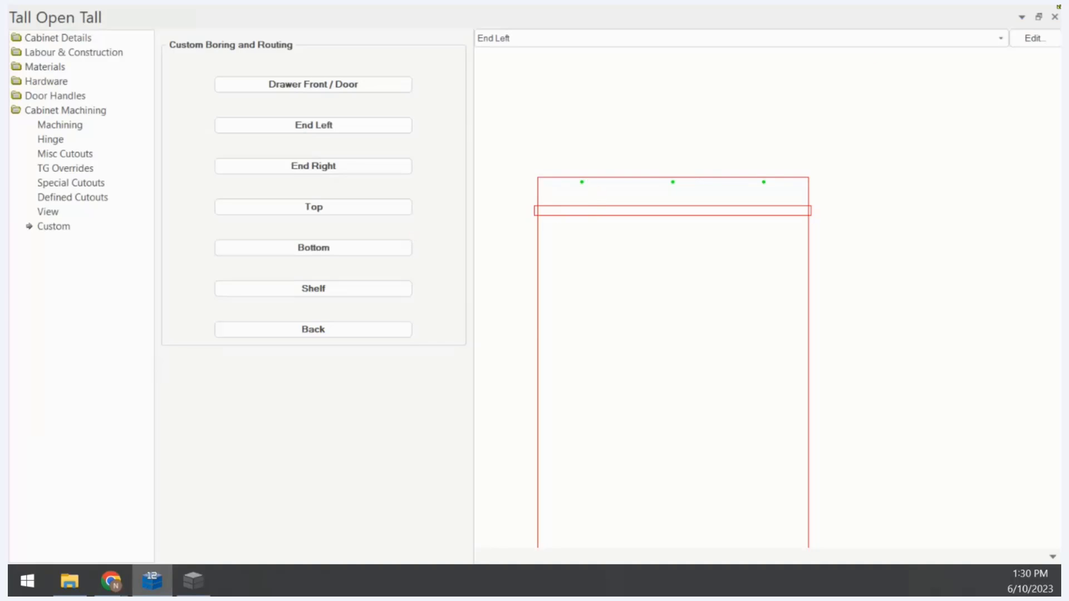
click(1054, 17)
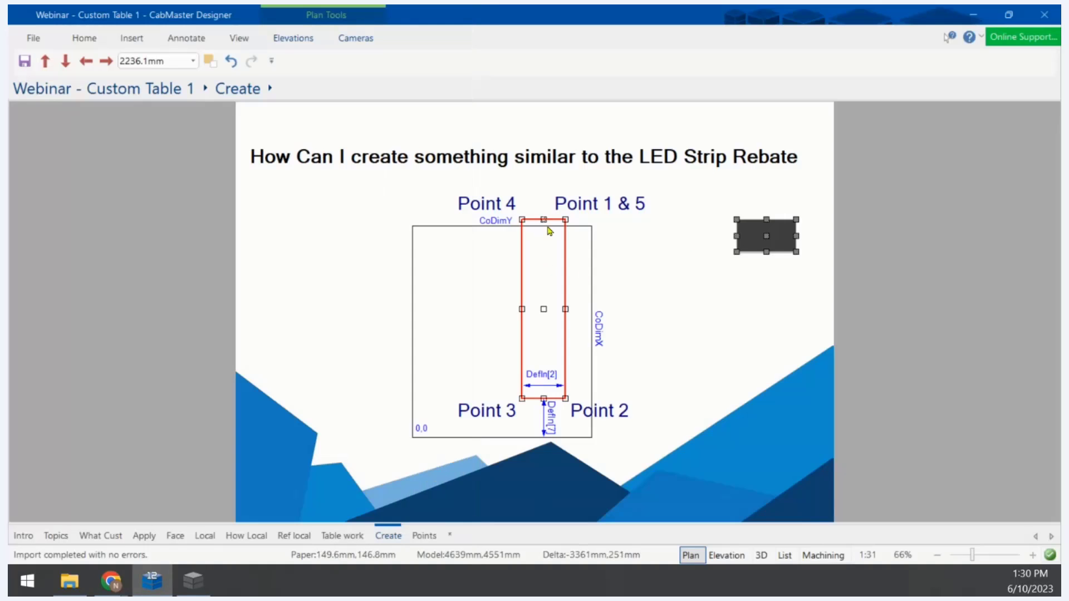
click(496, 363)
click(591, 233)
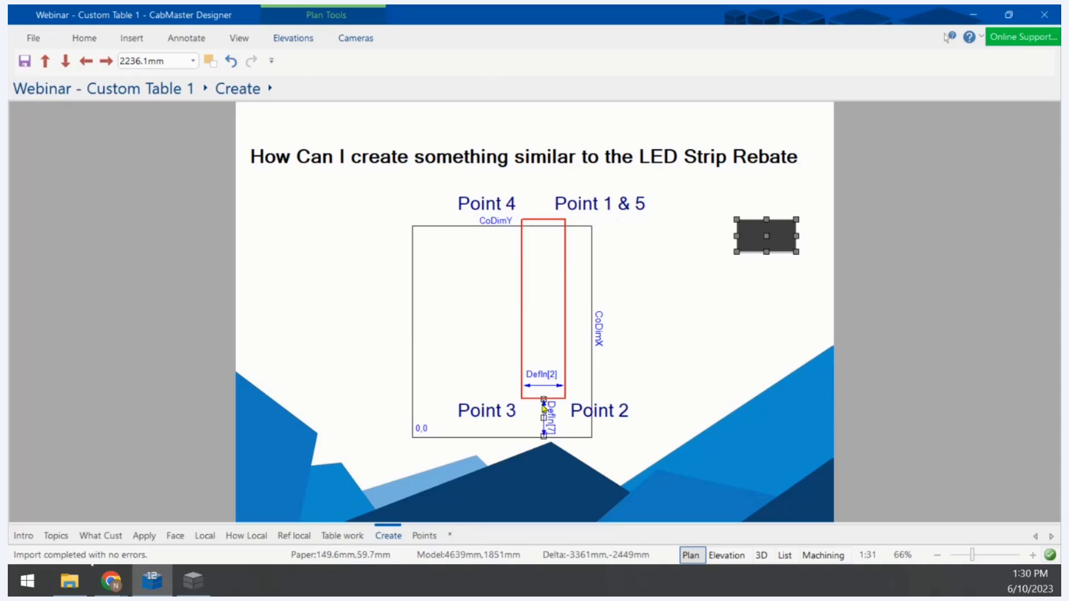
click(546, 378)
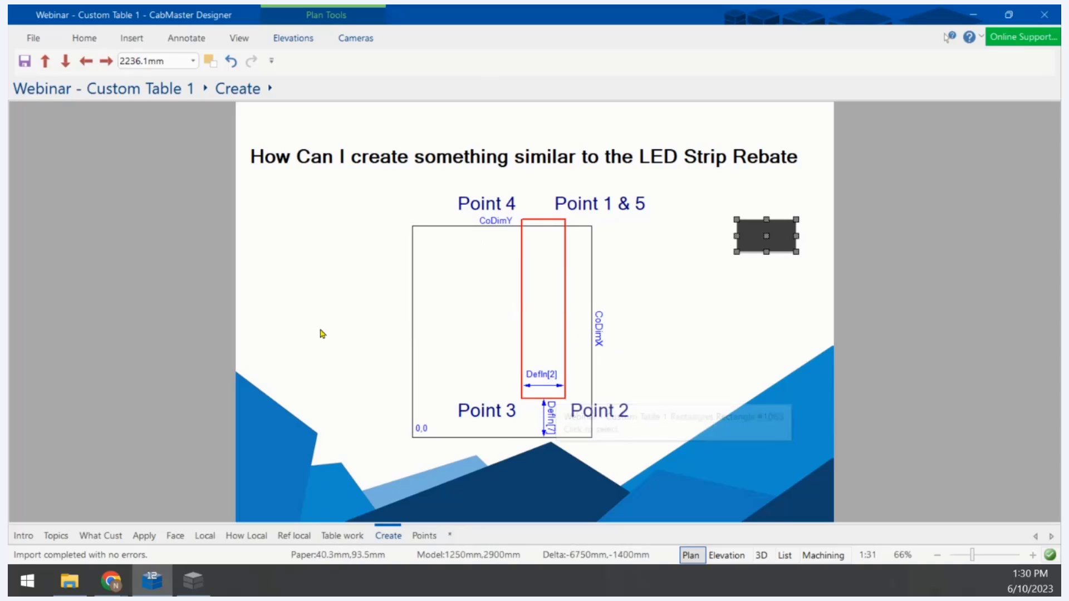
scroll(419, 434, up, 2)
scroll(419, 435, up, 3)
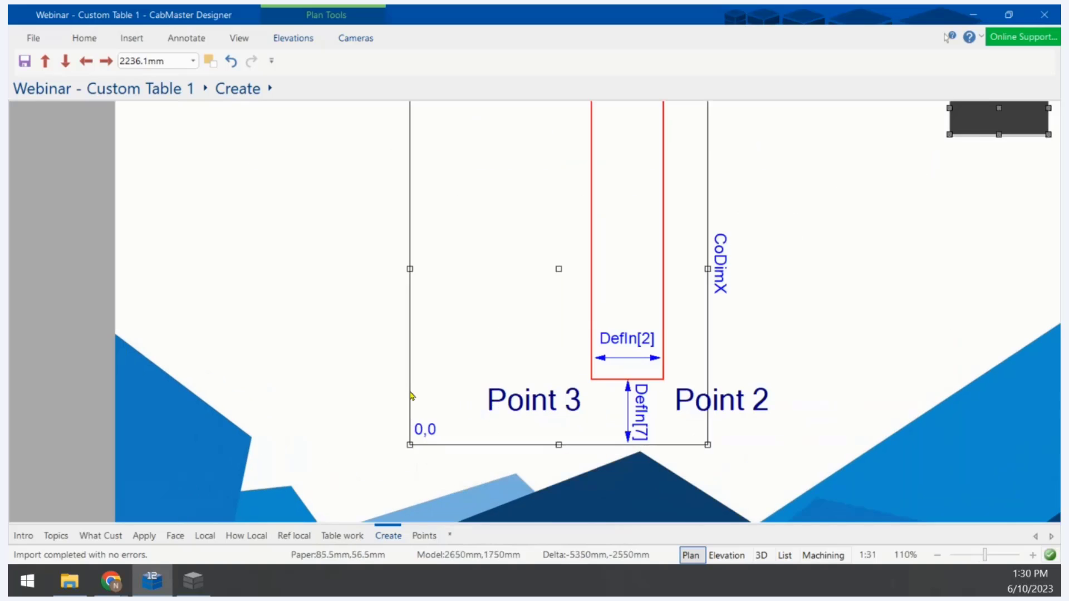
scroll(384, 490, down, 3)
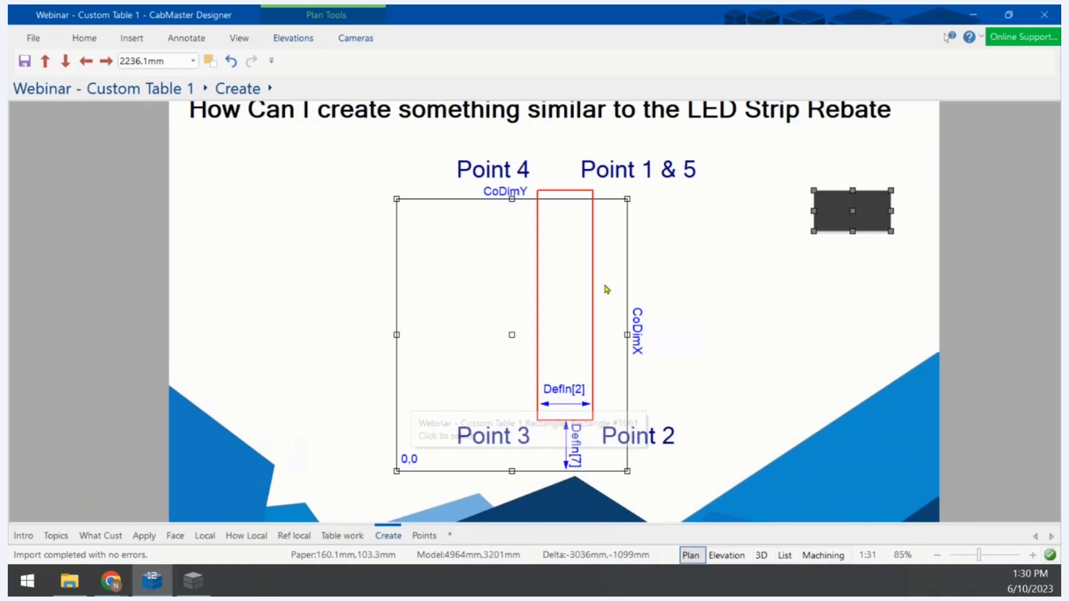
scroll(616, 253, up, 1)
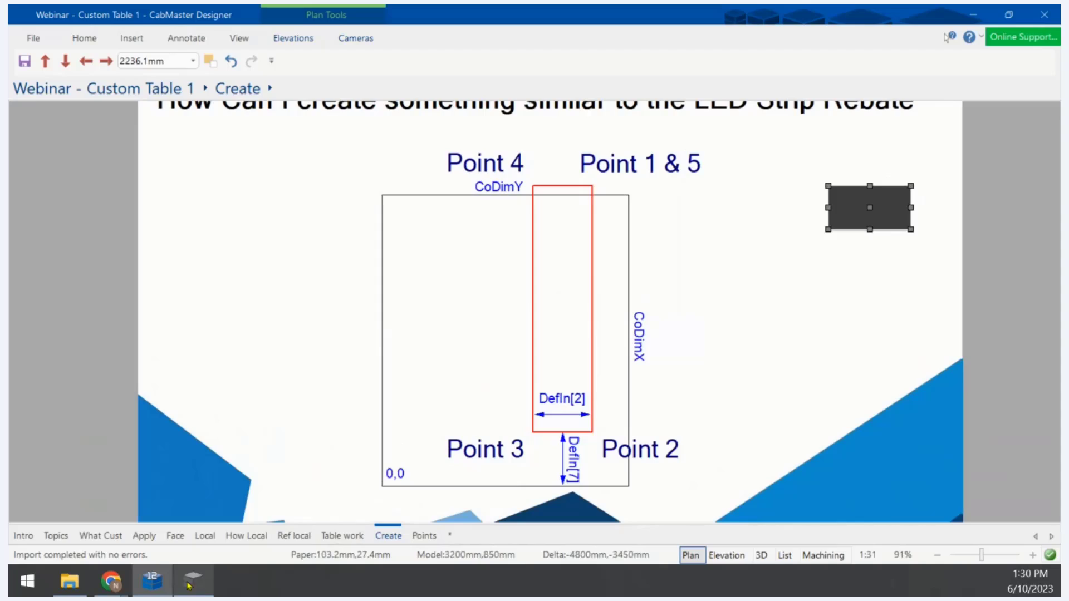
Switch to the Table Editor and set the y value of row 11, Led Rebate, to CoDimY+5mm
click(209, 589)
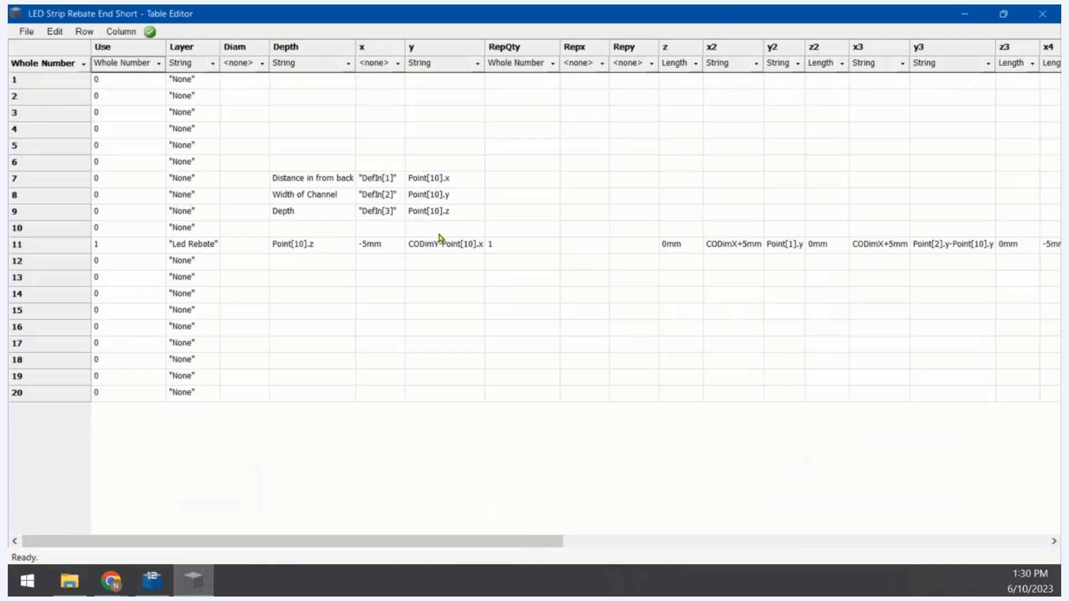
double_click(414, 250)
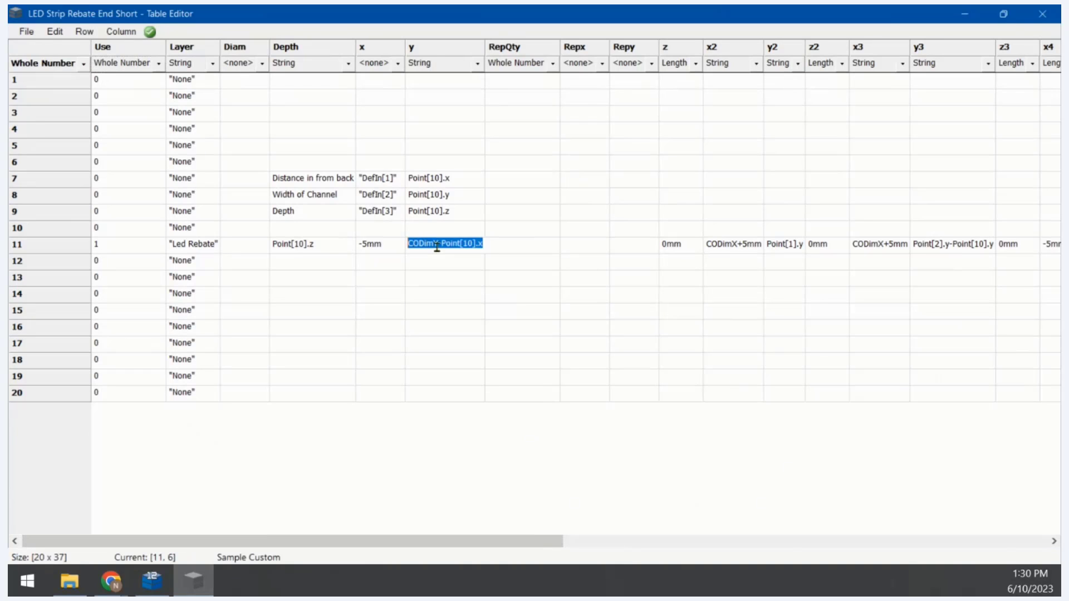
text(Cdim)
key(BackSpace)
key(BackSpace)
key(BackSpace)
text(o)
key(BackSpace)
text(oDimY+5mm)
click(416, 296)
Set row 11's x value to CoDimX + Point[10].x and widen the x column to fit the formula
click(372, 250)
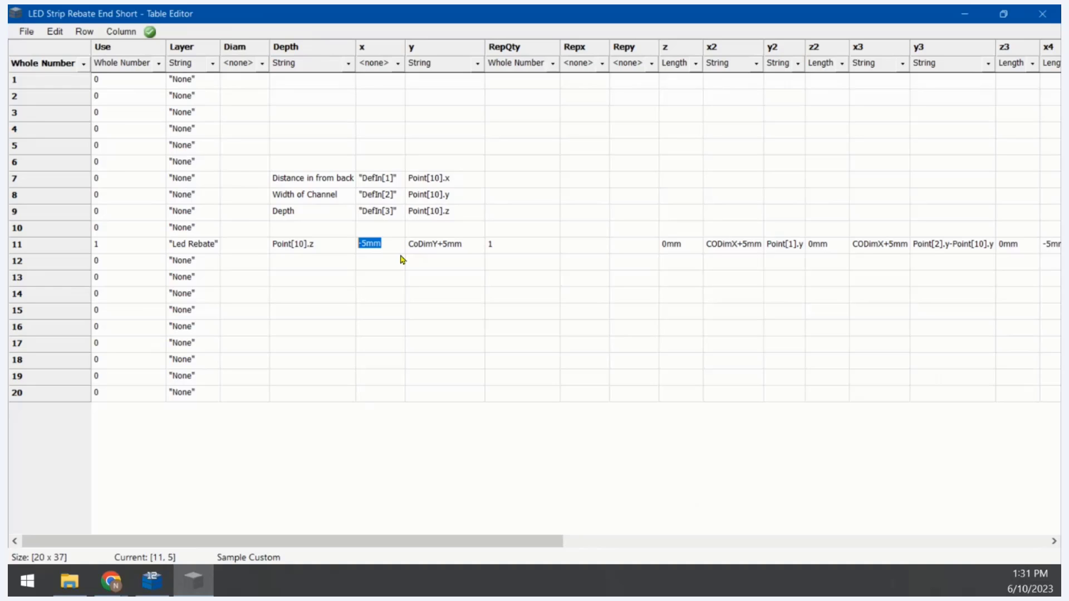
text(CoDimX+)
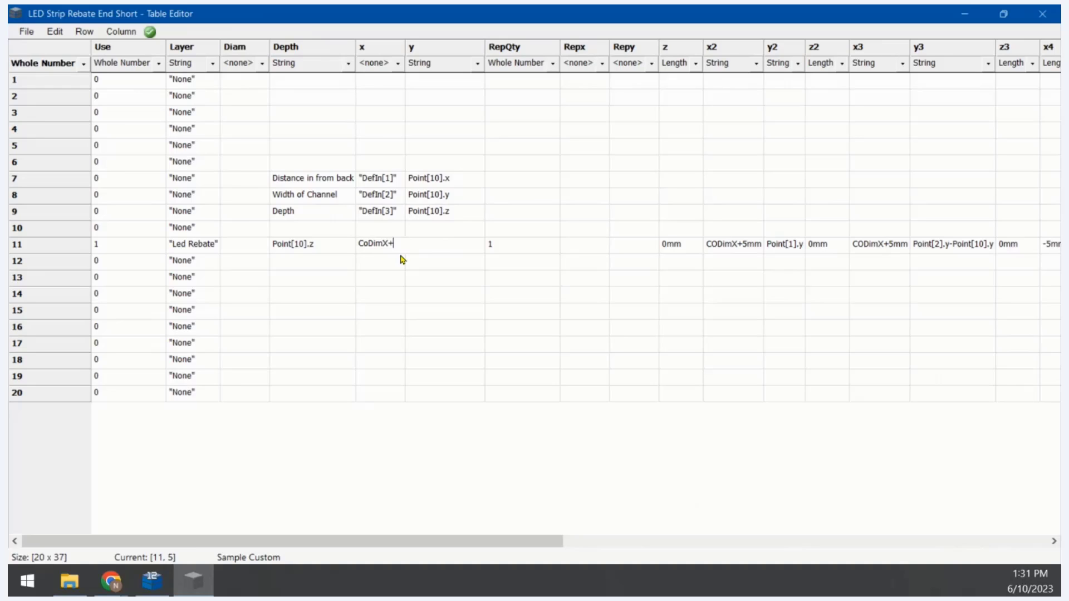
key(BackSpace)
text(+ Point[10].x)
click(437, 316)
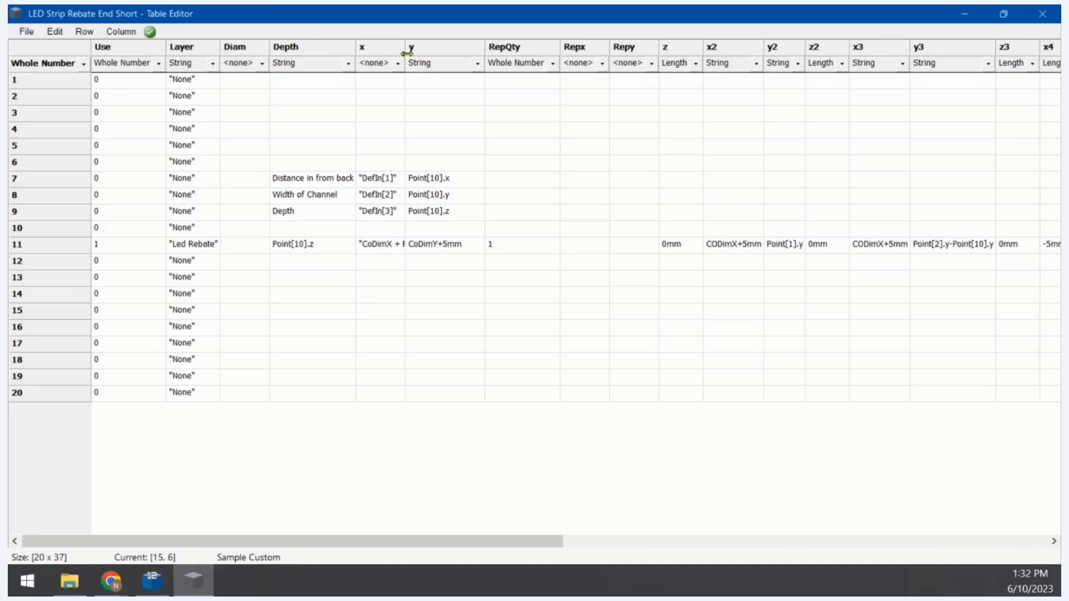
drag(407, 52, 479, 55)
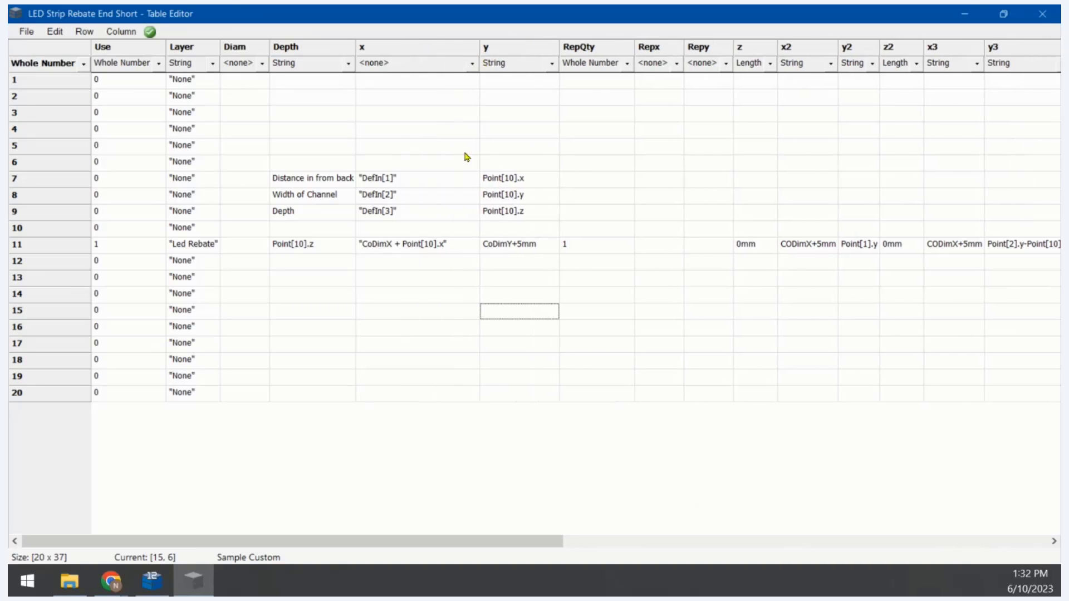
Check the rebate's edge on the diagram in CabMaster, and correct row 11's x formula in the Table Editor to CoDimX - Point[10].x
click(166, 583)
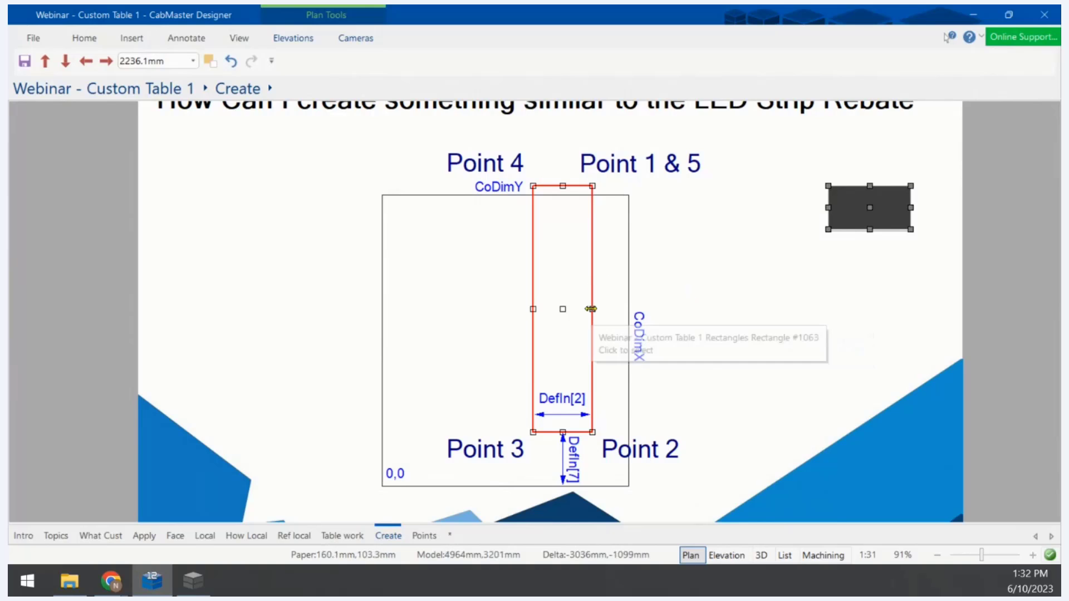
click(193, 580)
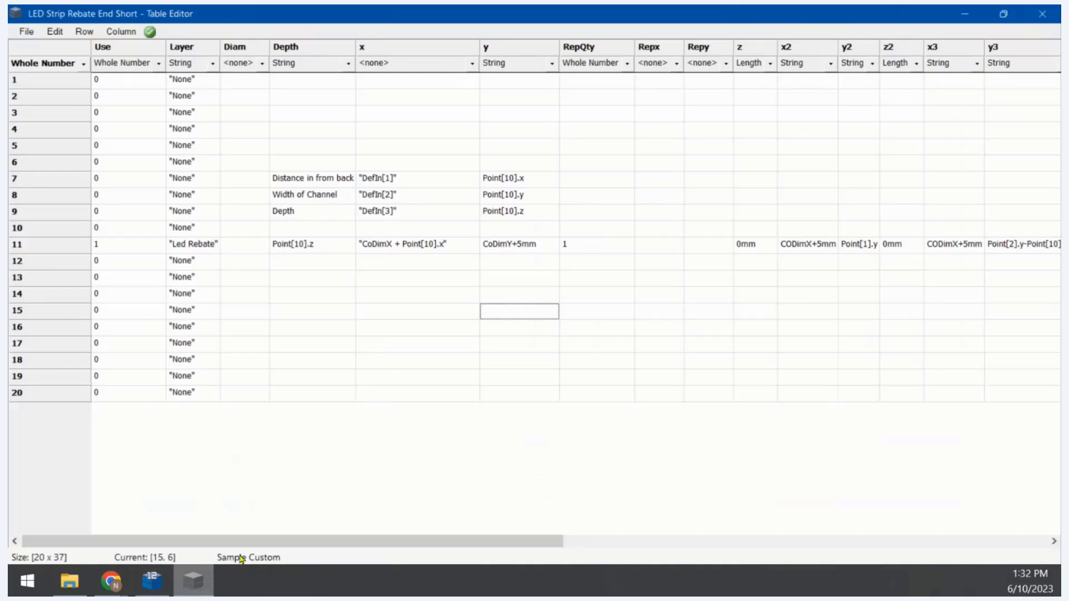
double_click(397, 249)
double_click(398, 245)
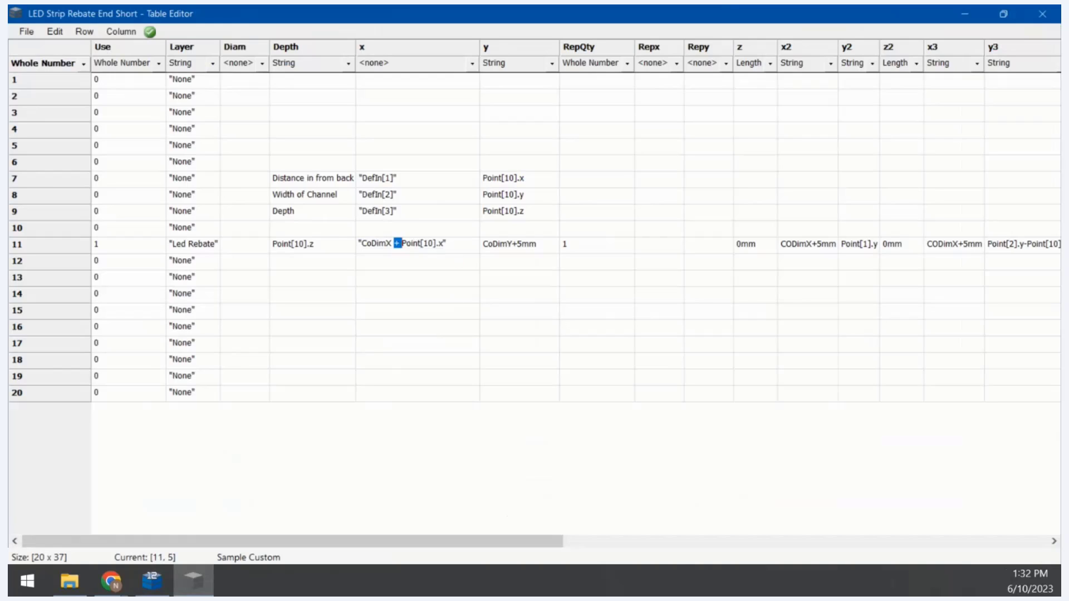
text(-)
key(Left)
key(Left)
key(Left)
key(Right)
key(Right)
key(Right)
key(Right)
key(Right)
key(Right)
key(Right)
key(Right)
key(Right)
key(Right)
key(Right)
Change the x column's data type to String
click(462, 65)
click(472, 66)
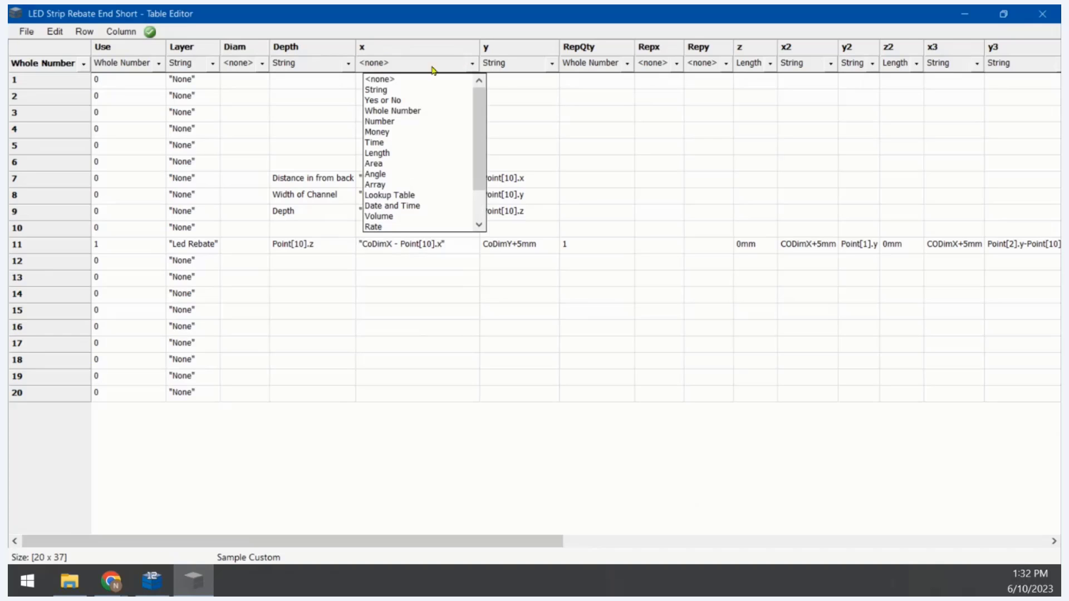
click(393, 91)
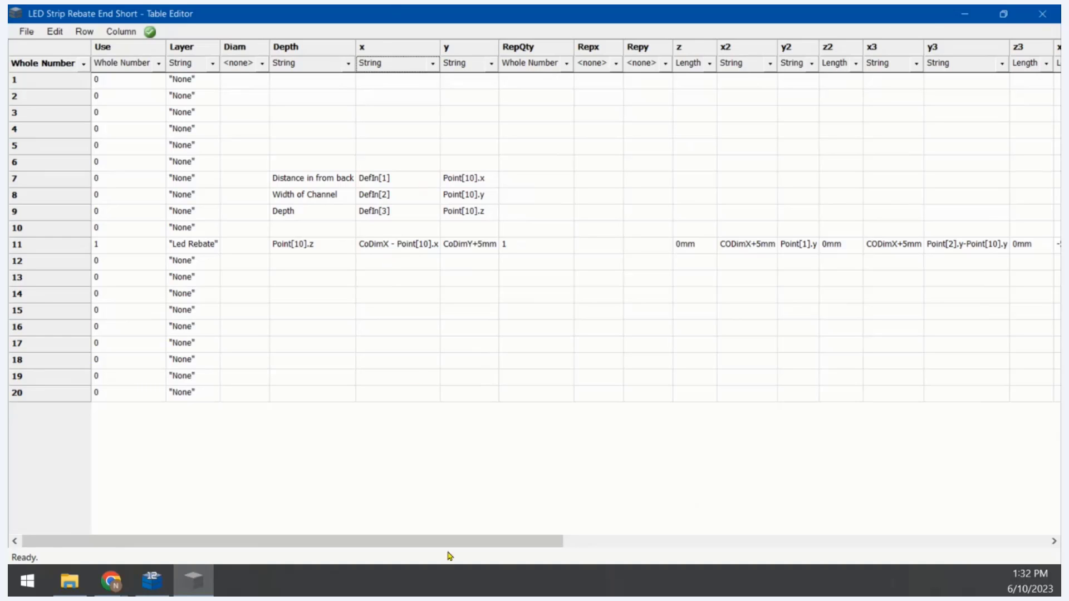
Try to enter Point[1].x as row 11's x5 value
drag(469, 544, 724, 502)
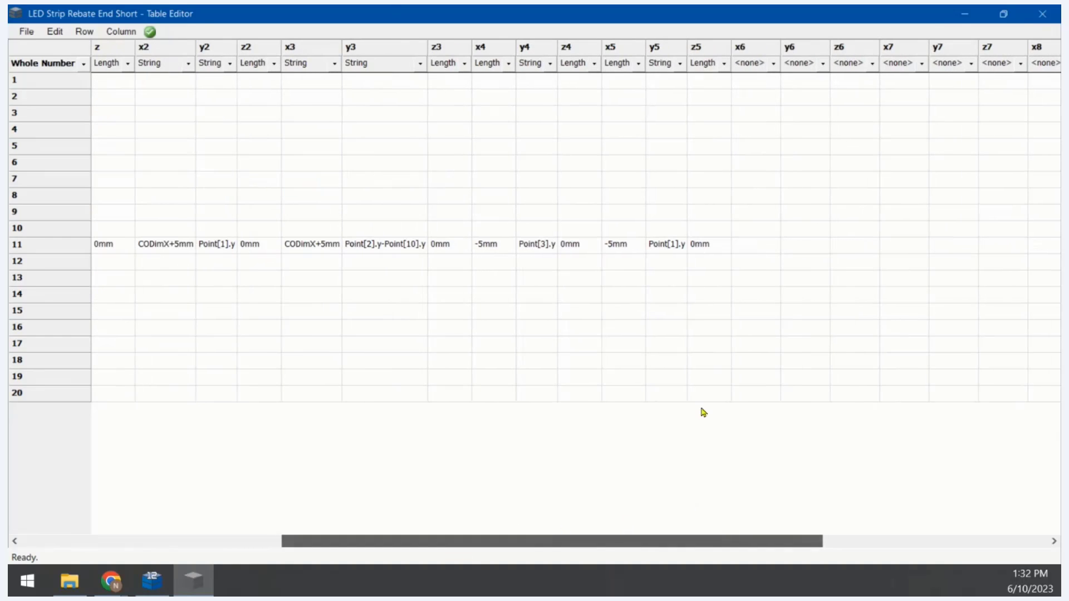
click(634, 247)
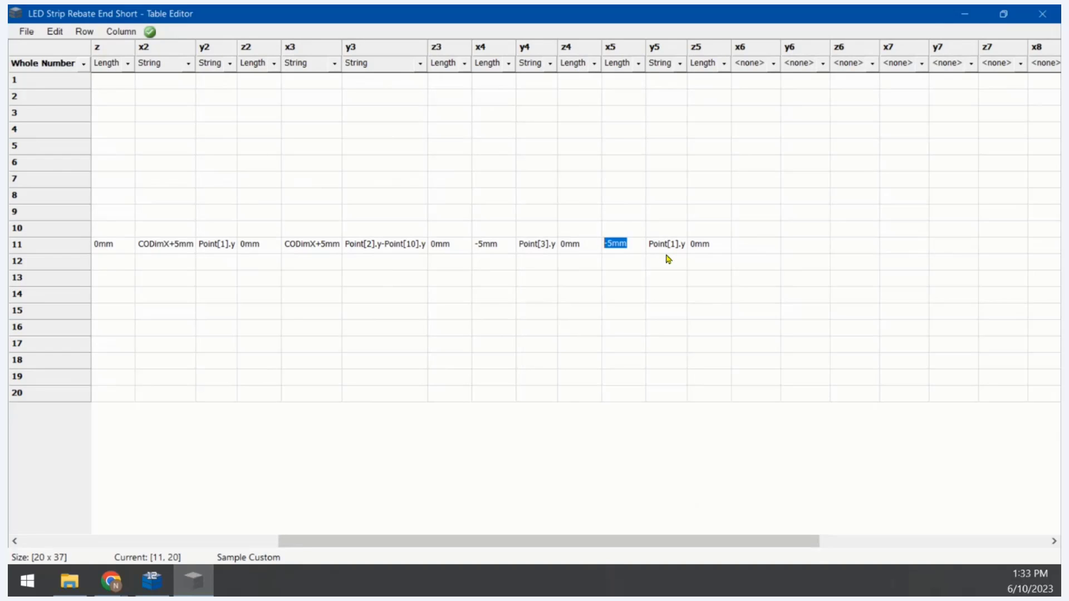
text(Point[1].x)
key(Tab)
key(Left)
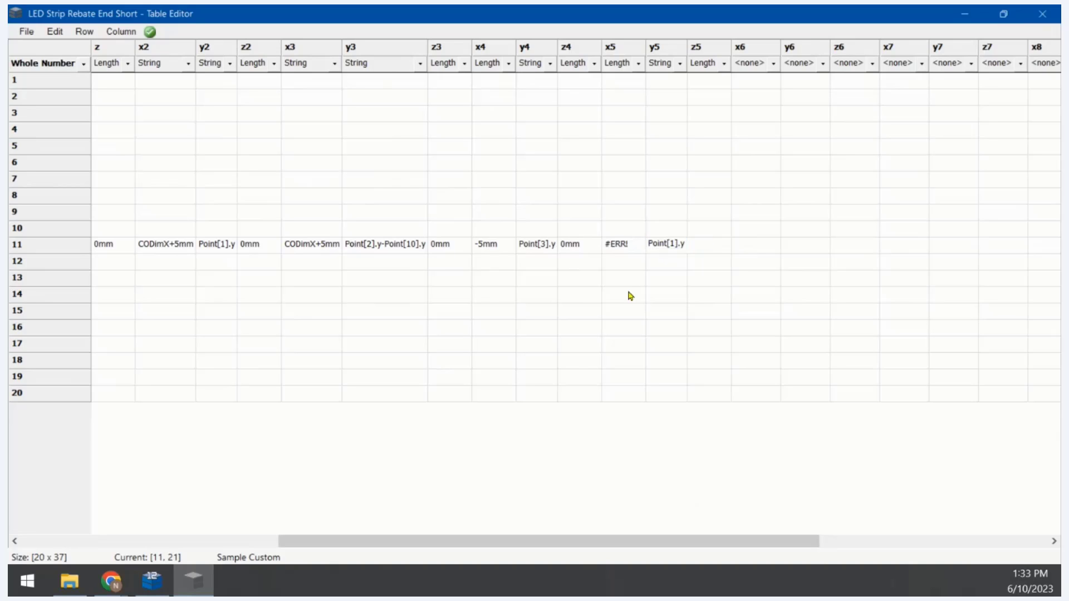
Change the x5 column's data type to String, enter Point[1].X as row 11's x5 value, and fit the column width
click(638, 251)
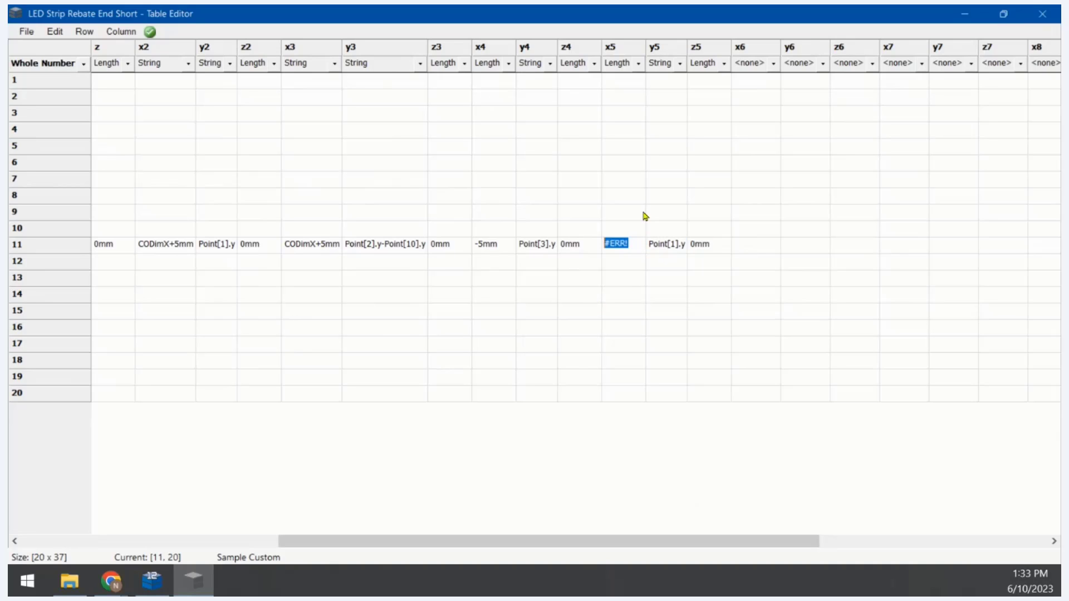
click(638, 65)
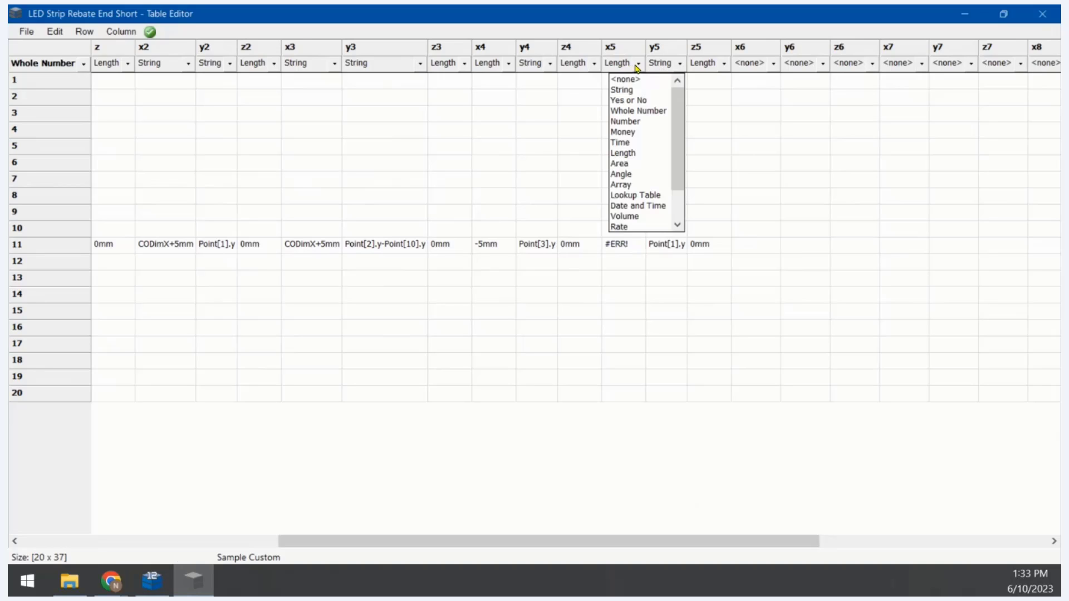
click(635, 92)
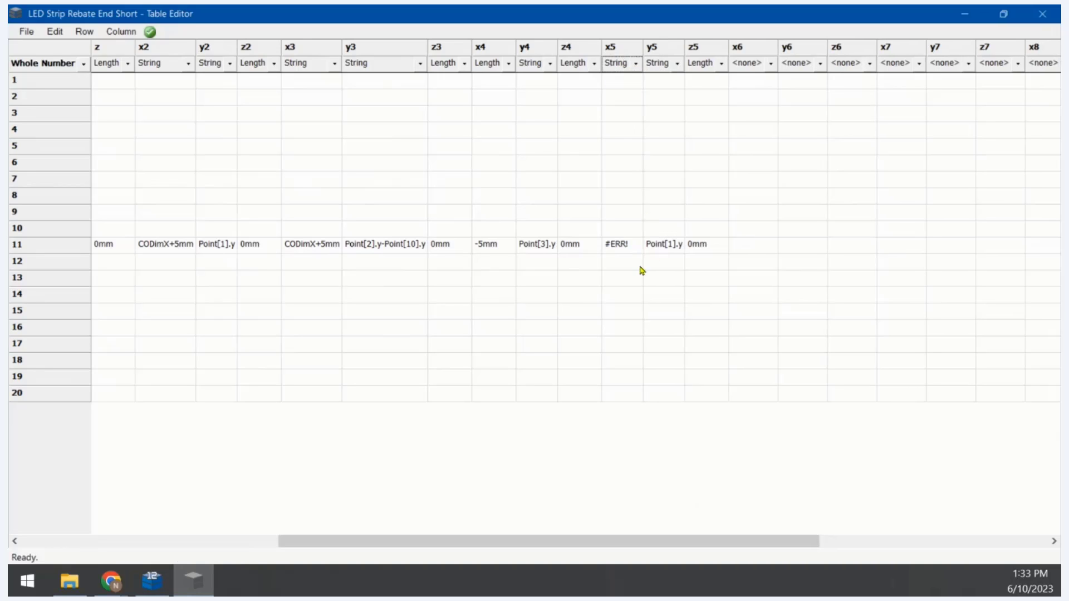
click(626, 235)
click(629, 244)
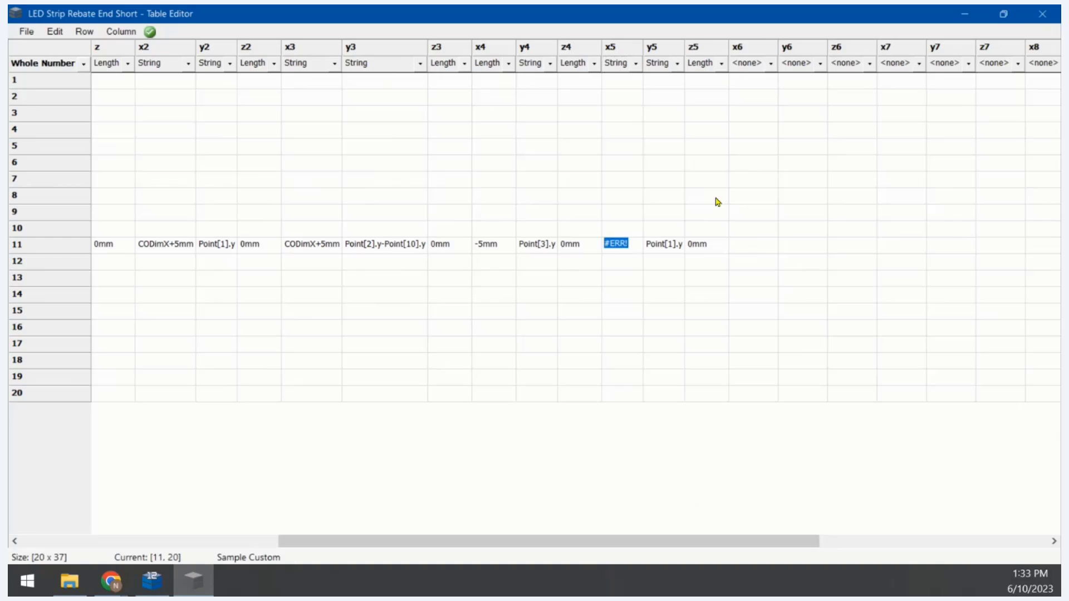
text(Point[1].X)
click(708, 347)
double_click(643, 48)
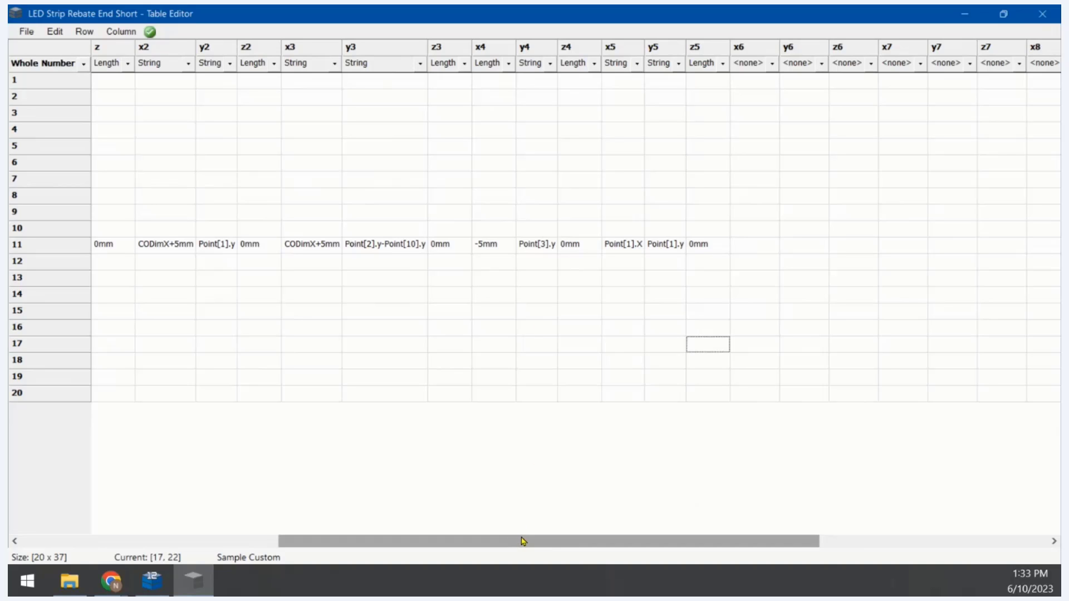
Check Point 2 on the diagram in CabMaster, and set row 11's x2 value to Point[1].x in the Table Editor
drag(522, 540, 275, 553)
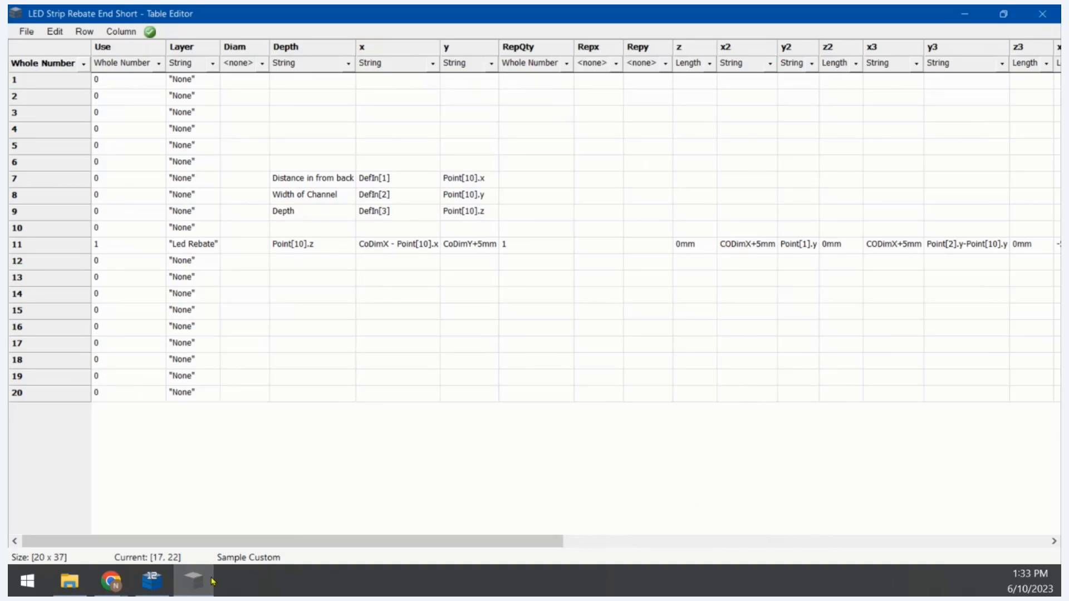
click(152, 581)
click(578, 209)
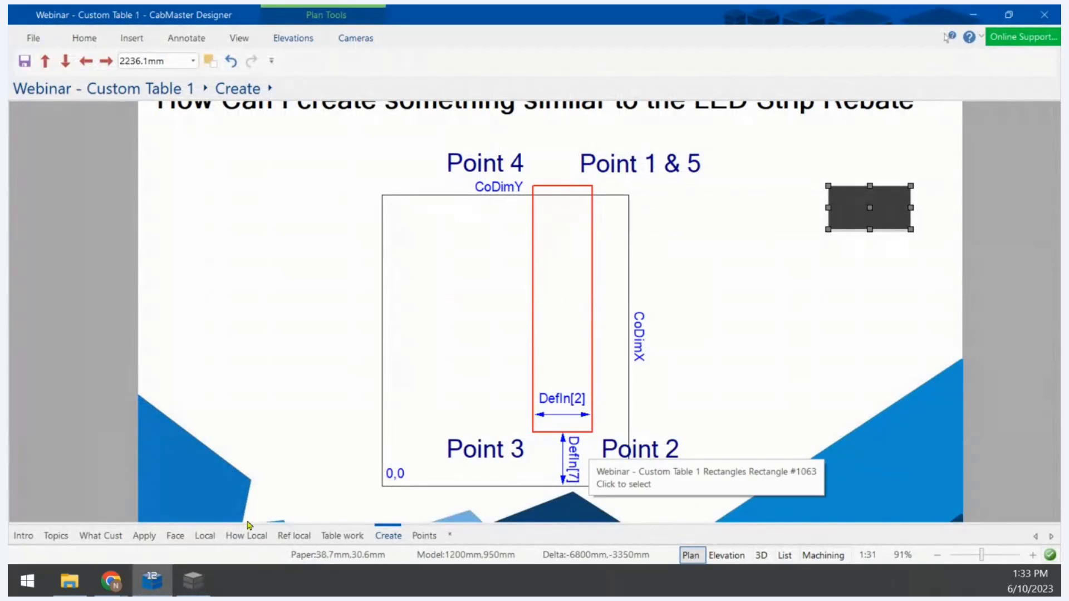
click(190, 581)
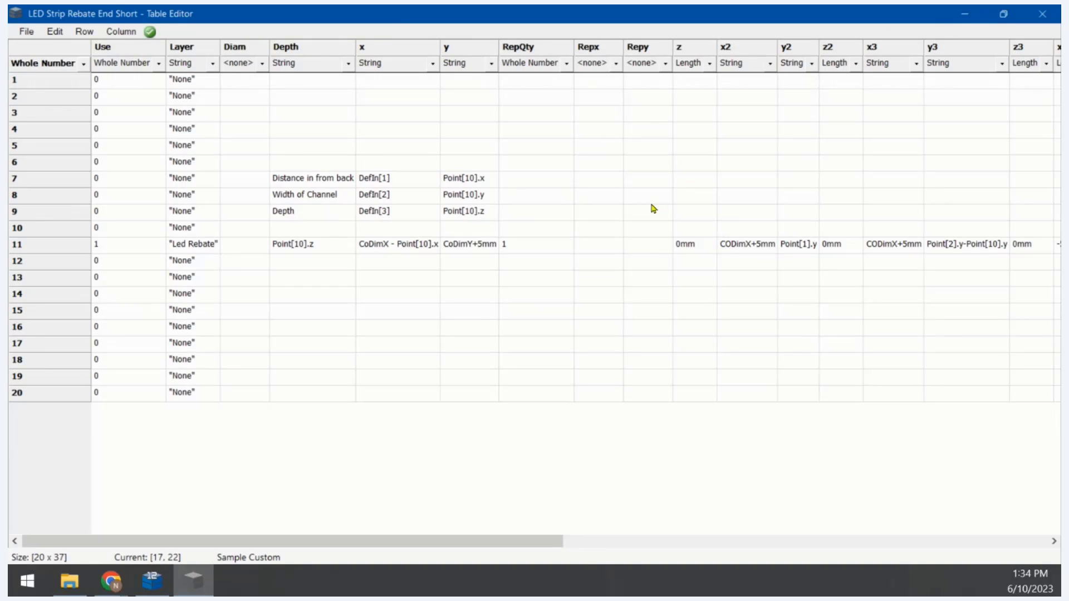
double_click(740, 243)
text(Point1[)
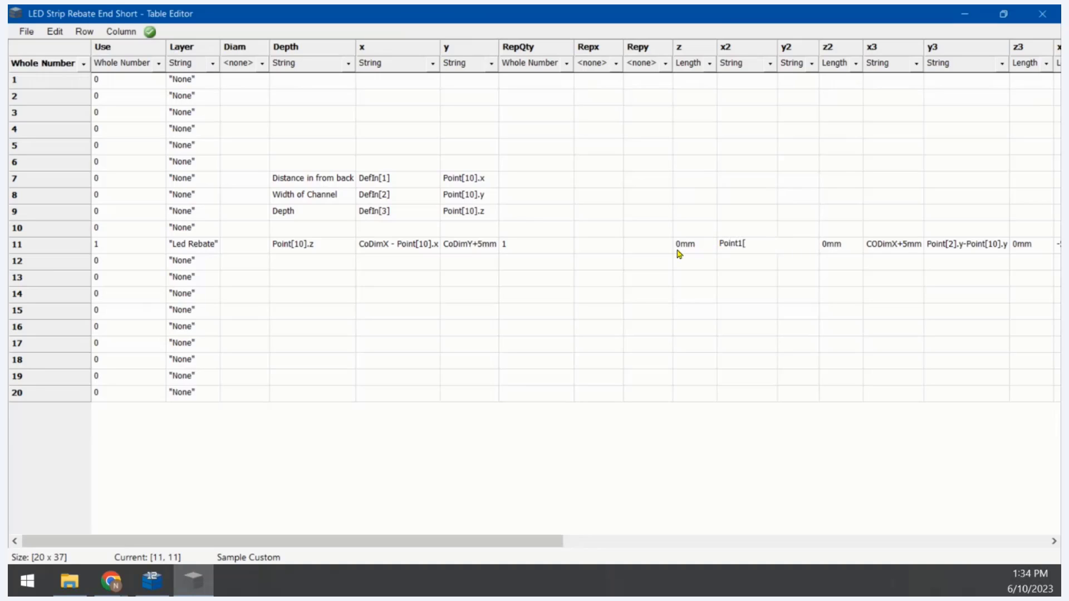
key(BackSpace)
key(BackSpace)
key(BackSpace)
text(t[1])
click(745, 279)
Set row 11's y2 value to DefIn[7]
click(797, 251)
click(796, 245)
text(DefIn[7)
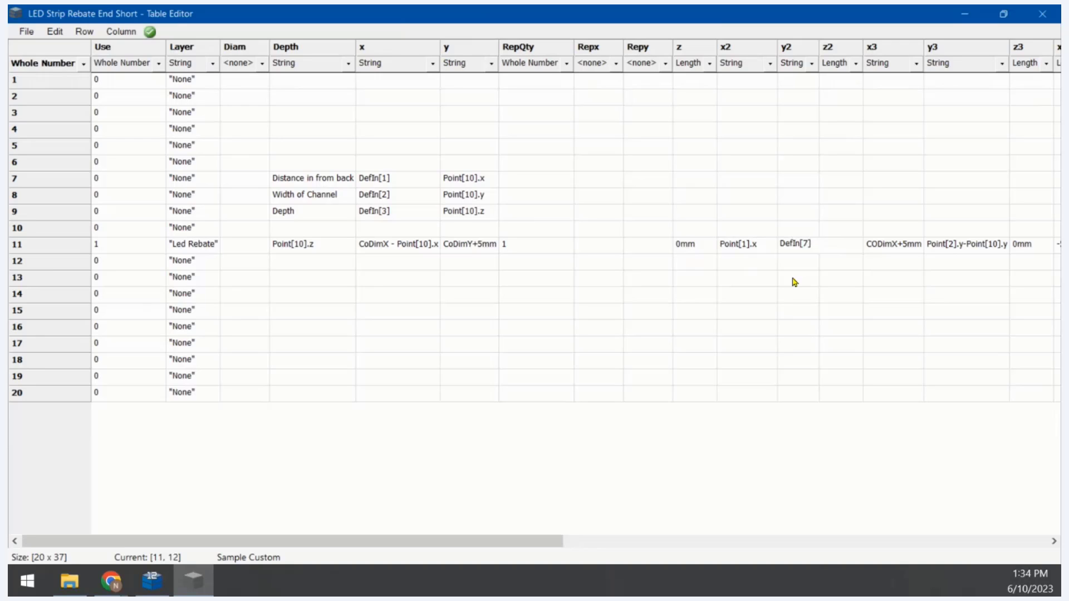
Check the DefIn[7] dimension on the diagram in CabMaster, and enter DefIn[7] as row 11's y9 value in the Table Editor
click(159, 595)
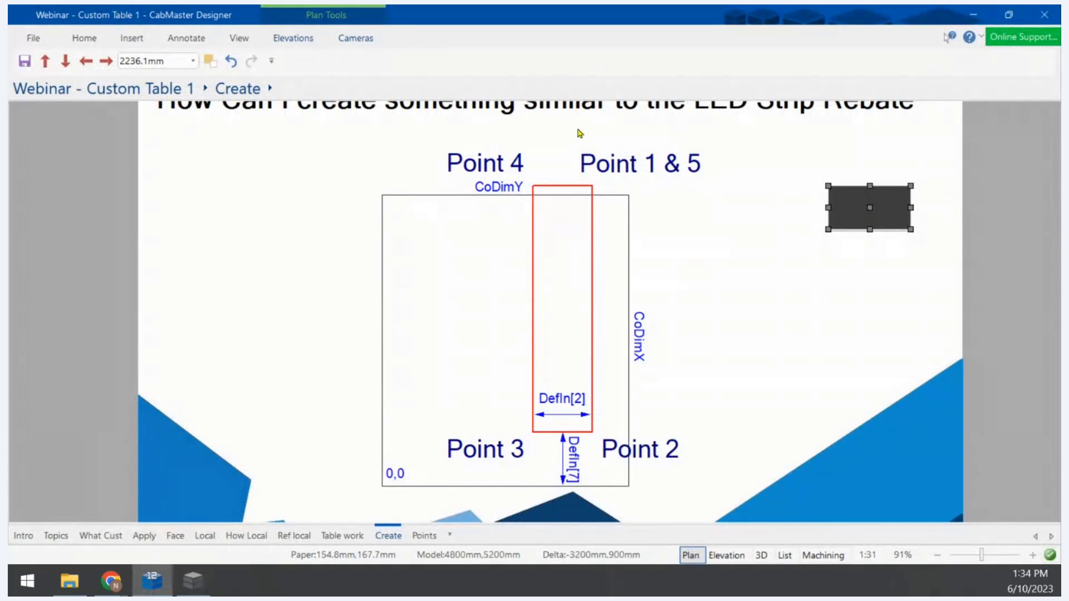
click(514, 251)
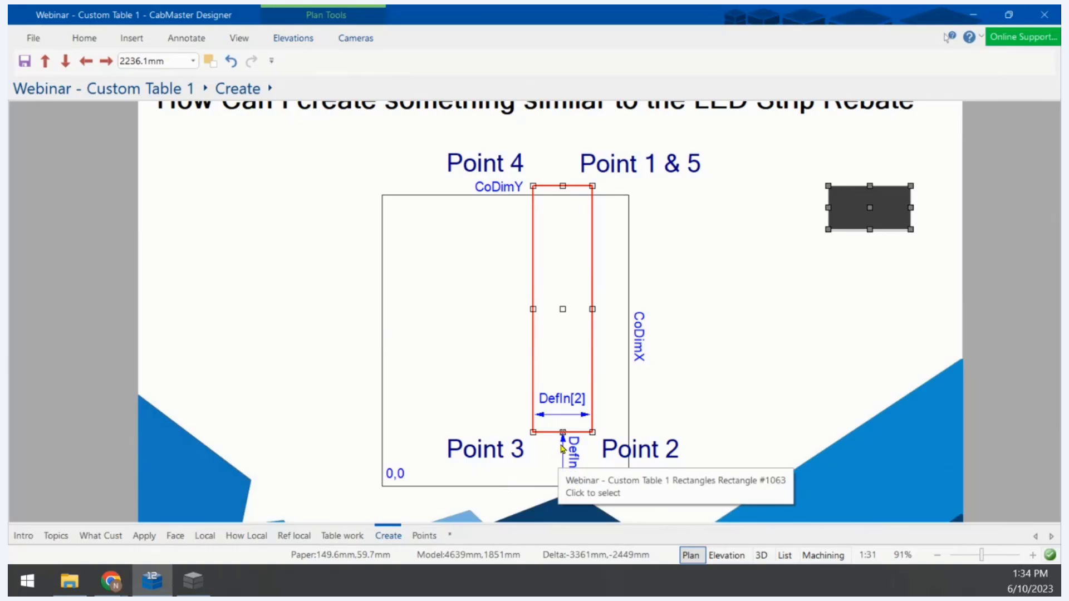
click(199, 590)
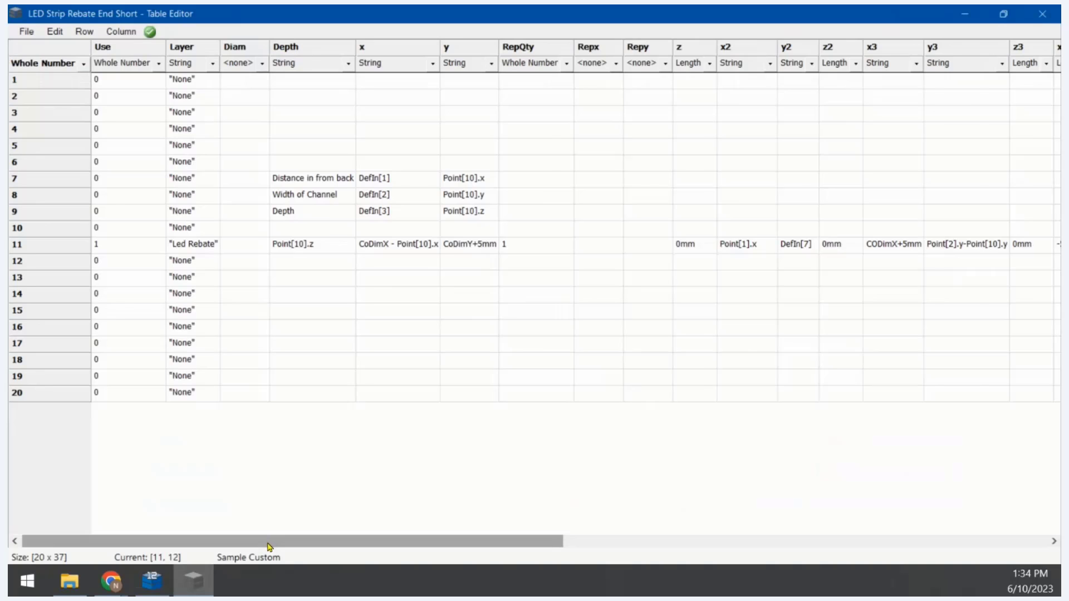
drag(270, 547, 863, 412)
double_click(821, 248)
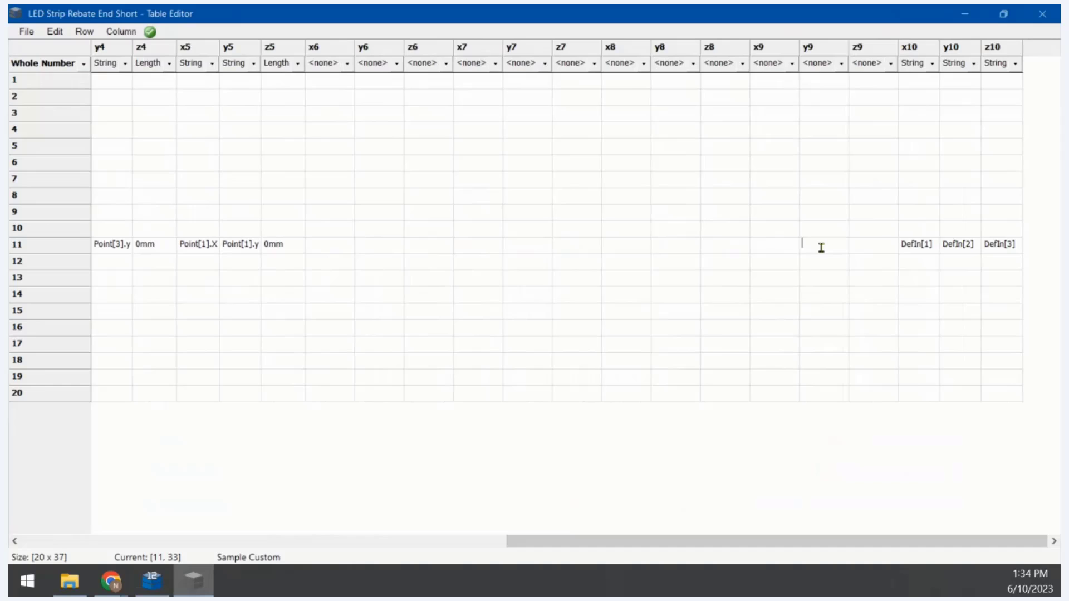
text(Defin)
text(n)
text([7])
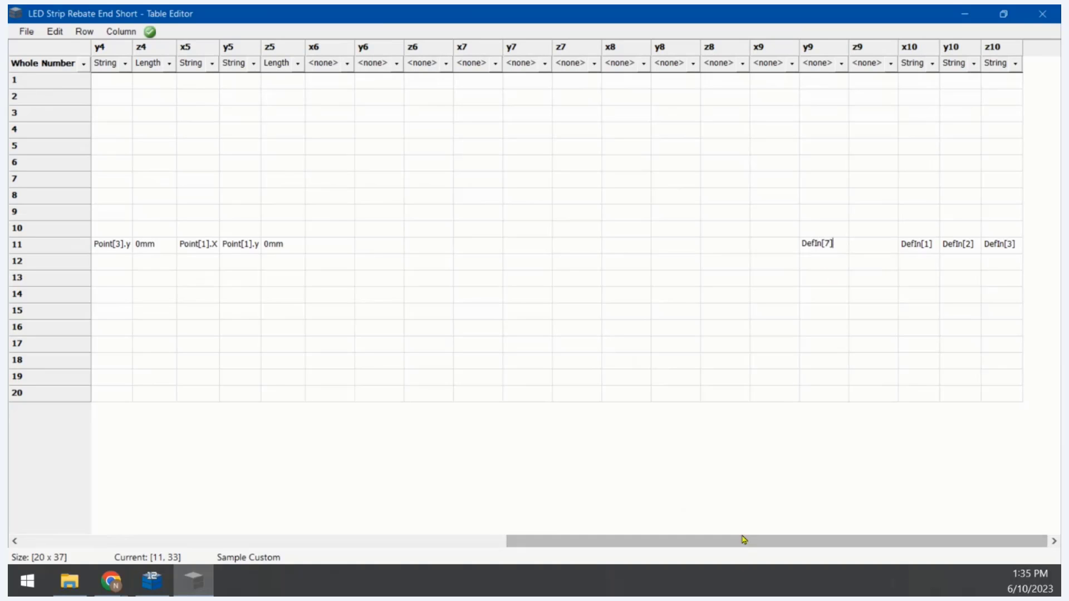
Change the y9 column's data type to String
drag(744, 540, 782, 538)
click(841, 64)
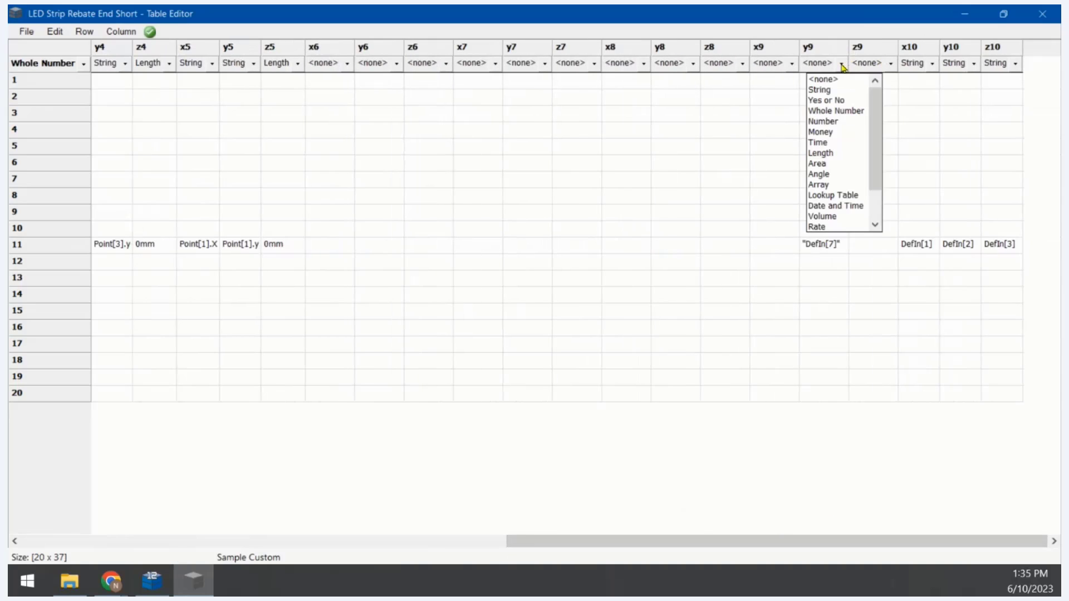
click(832, 90)
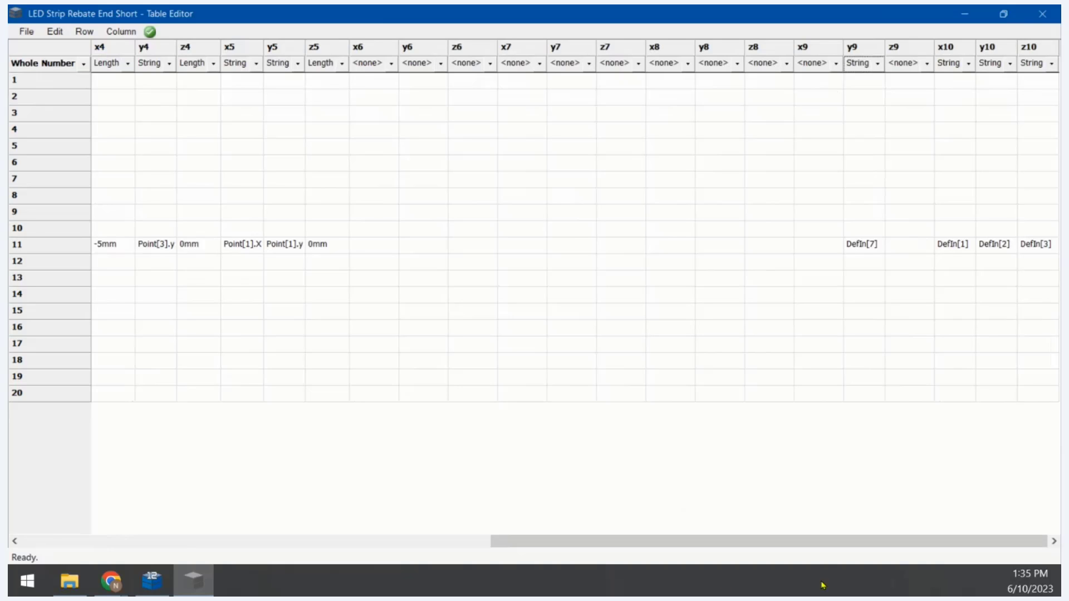
Fill in row 10 with Depth label Dist From Bottom, x value Defin[7] and y value Point[9].y
drag(812, 546, 353, 551)
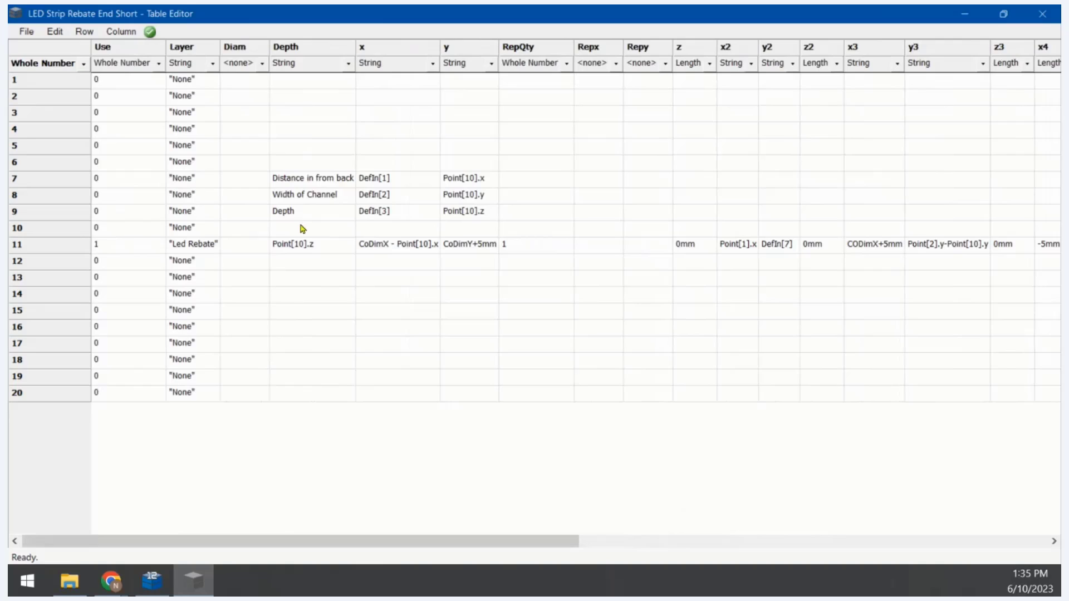
click(296, 226)
text(Dis)
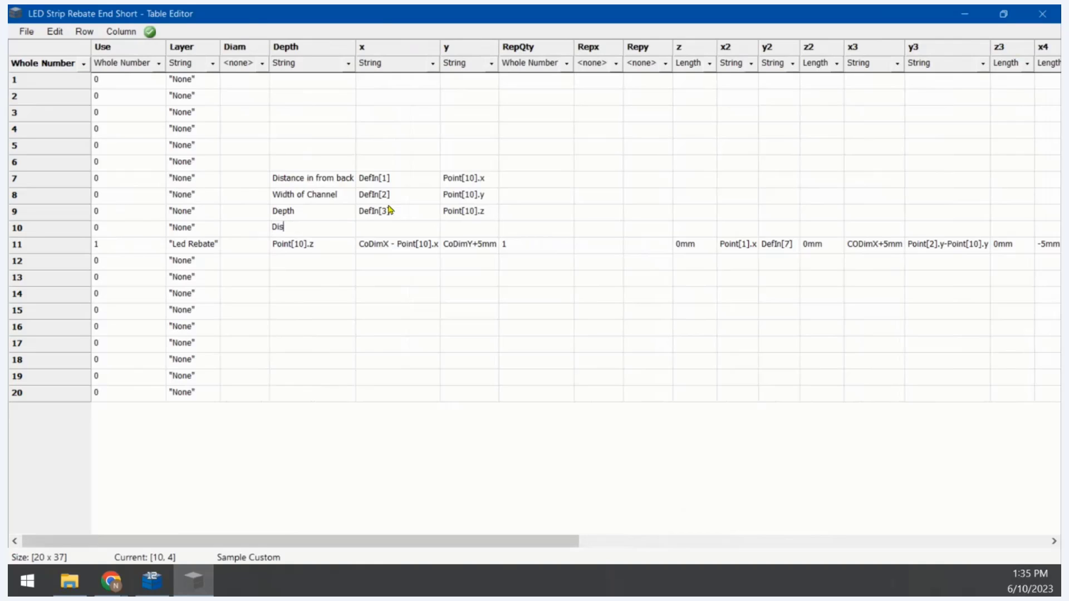
text(t From Bottom)
key(Tab)
text(Defoin)
key(BackSpace)
key(BackSpace)
text(in[7])
key(Tab)
text(Poi)
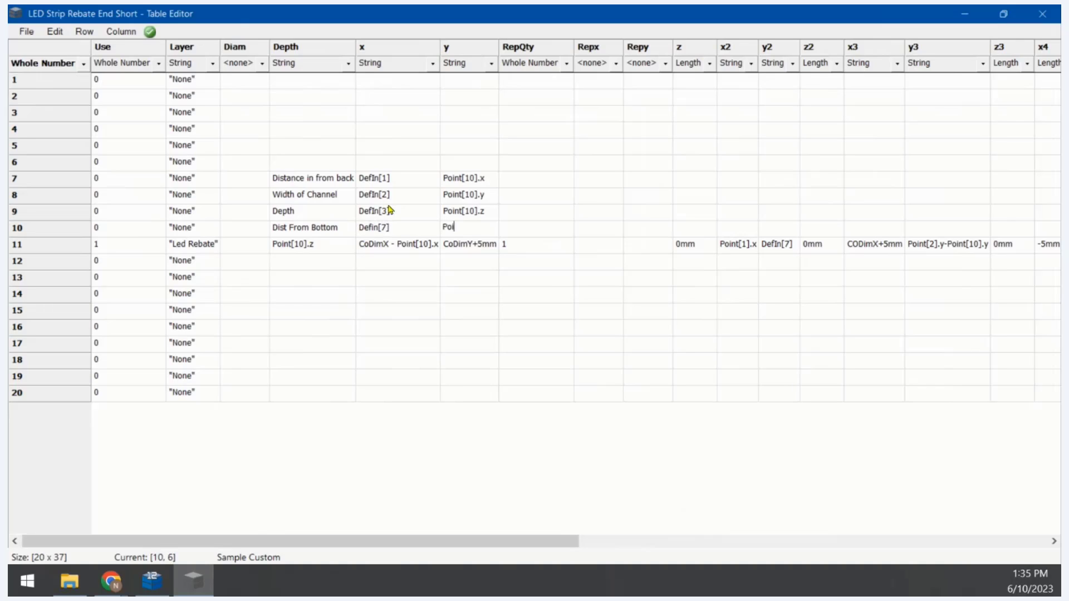
text(nt[9].y)
Check the y9 entry in row 11 and set that row's y2 value to Point[9].y
drag(394, 542, 877, 572)
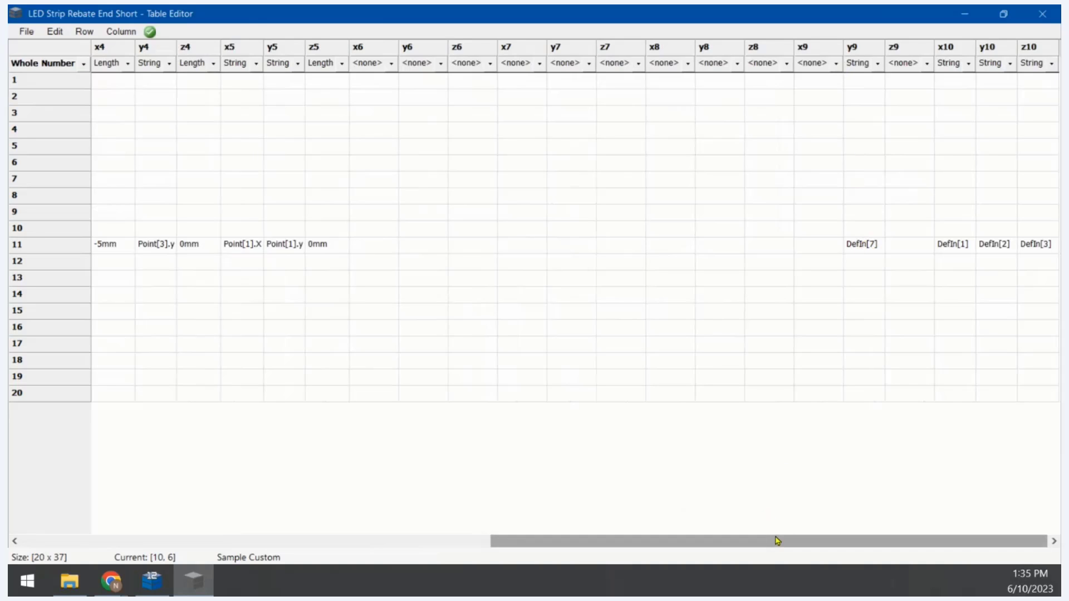
drag(778, 540, 397, 571)
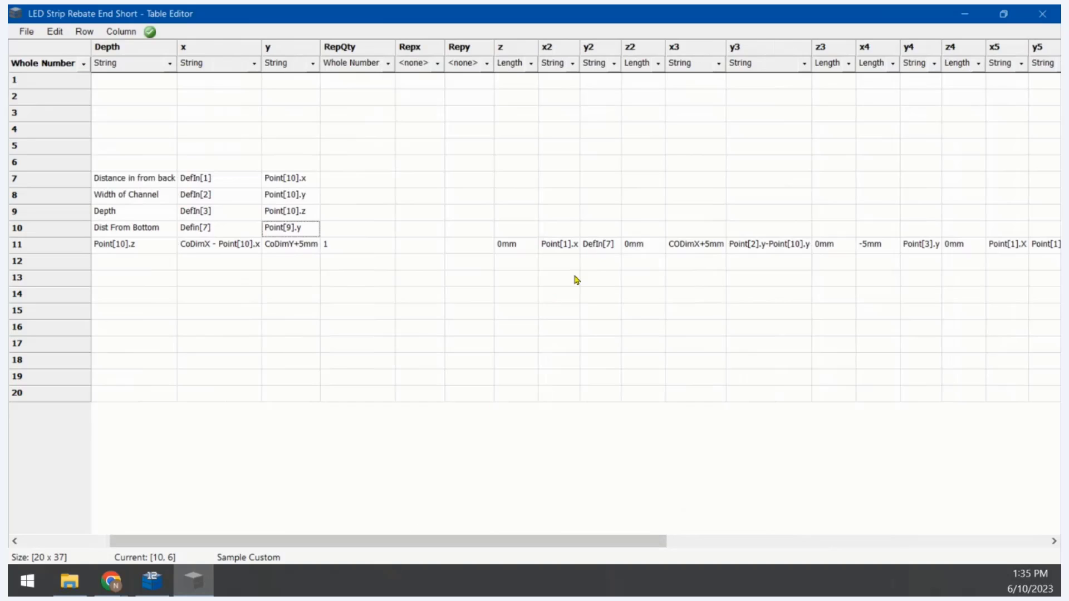
click(593, 244)
click(595, 244)
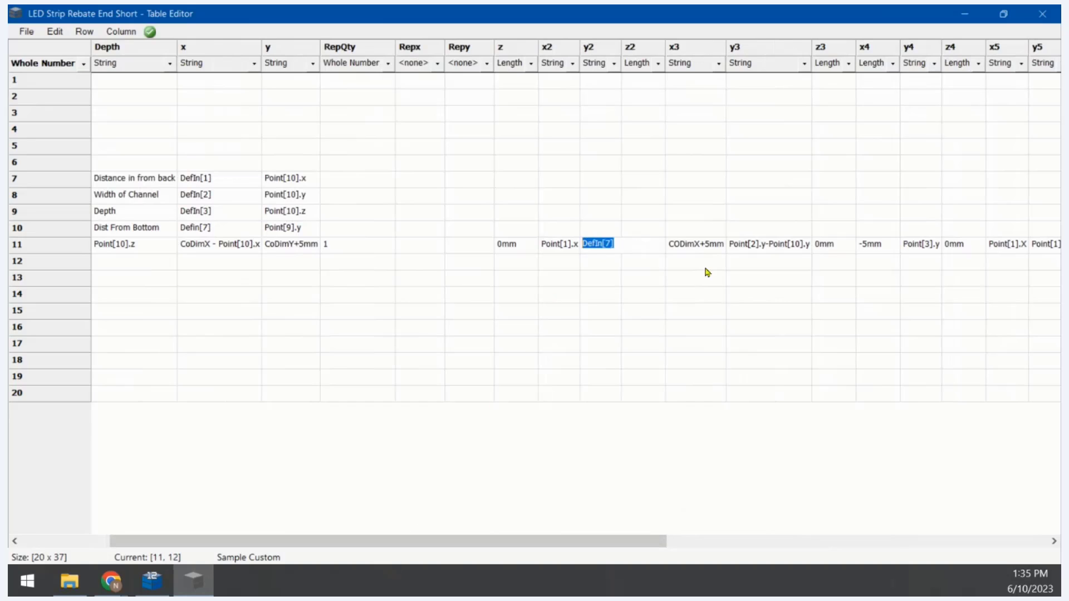
text(P)
text(oint[9]. y)
text(9].y)
click(590, 327)
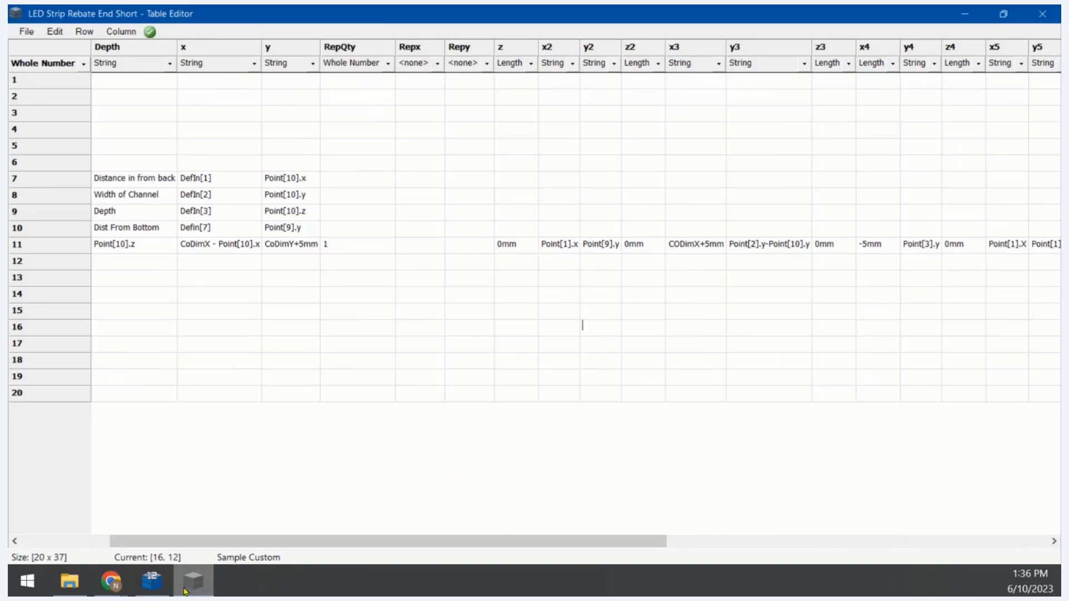
Check Point 3 on the Create page diagram in CabMaster and return to the Table Editor
click(152, 582)
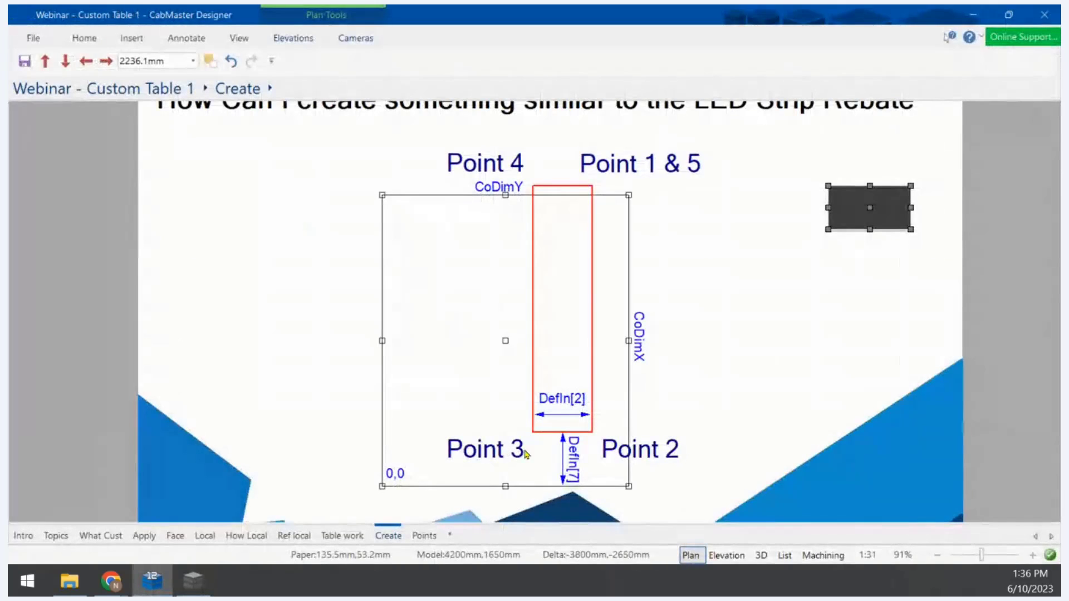
click(192, 581)
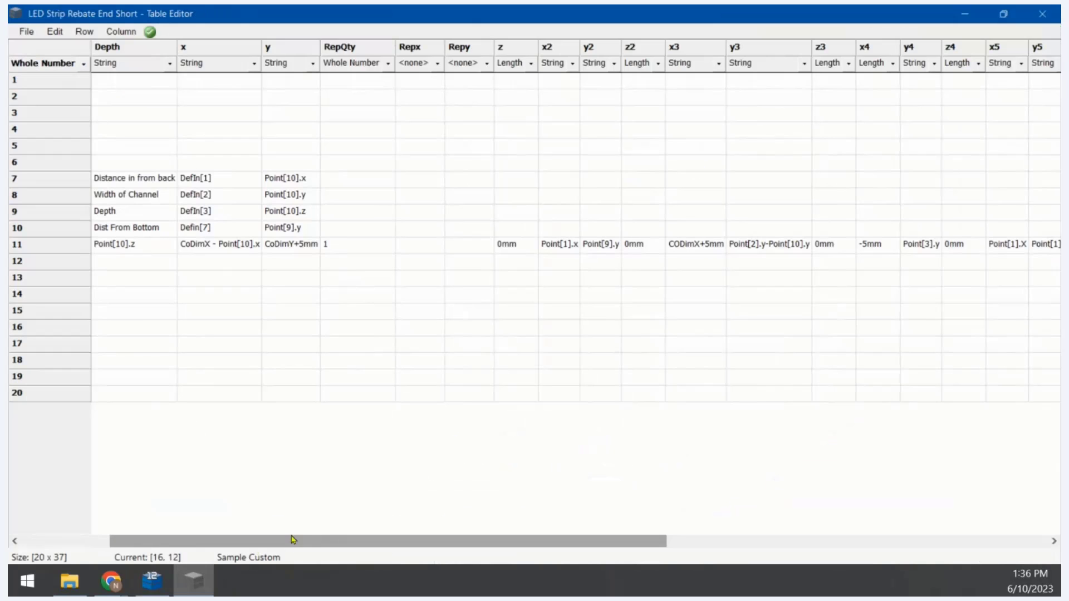
Copy the y2 formula Point[9].y in row 11 into the y3 cell of the same row
drag(296, 542, 463, 247)
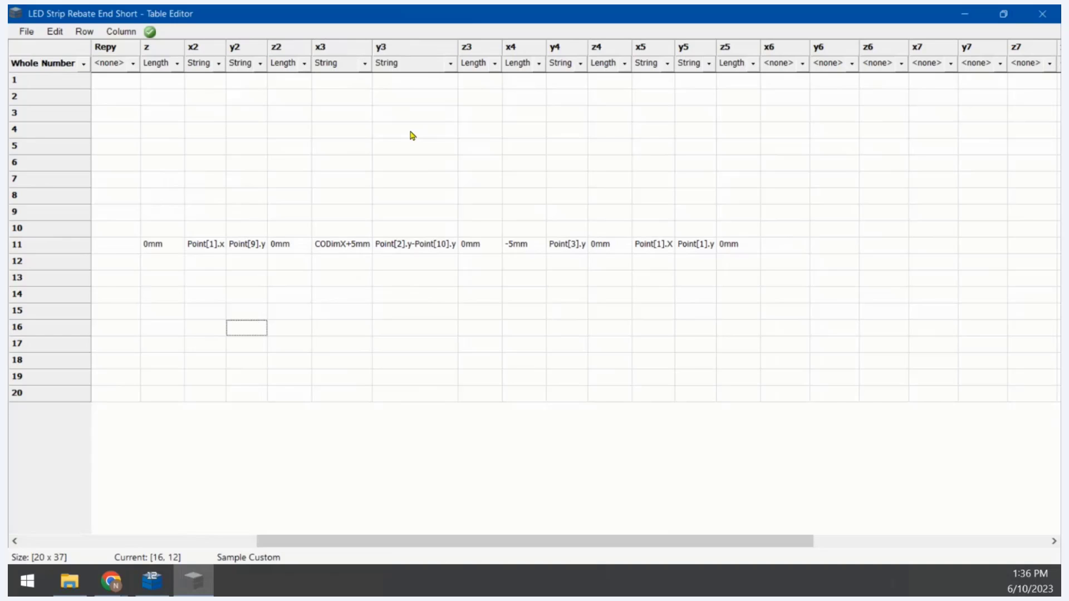
double_click(252, 252)
key(ctrl+c)
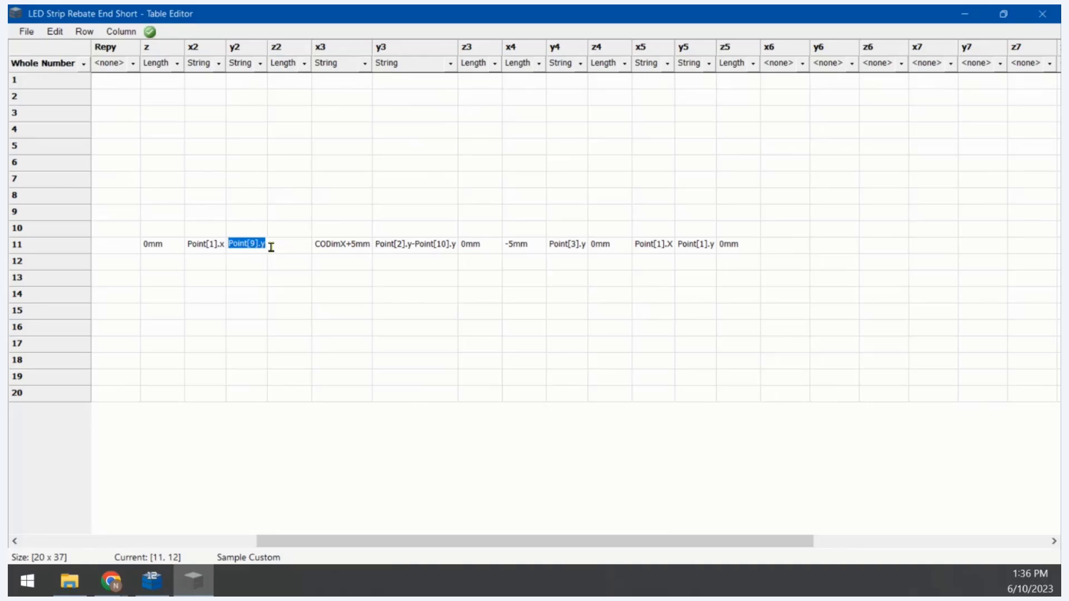
key(Return)
double_click(429, 251)
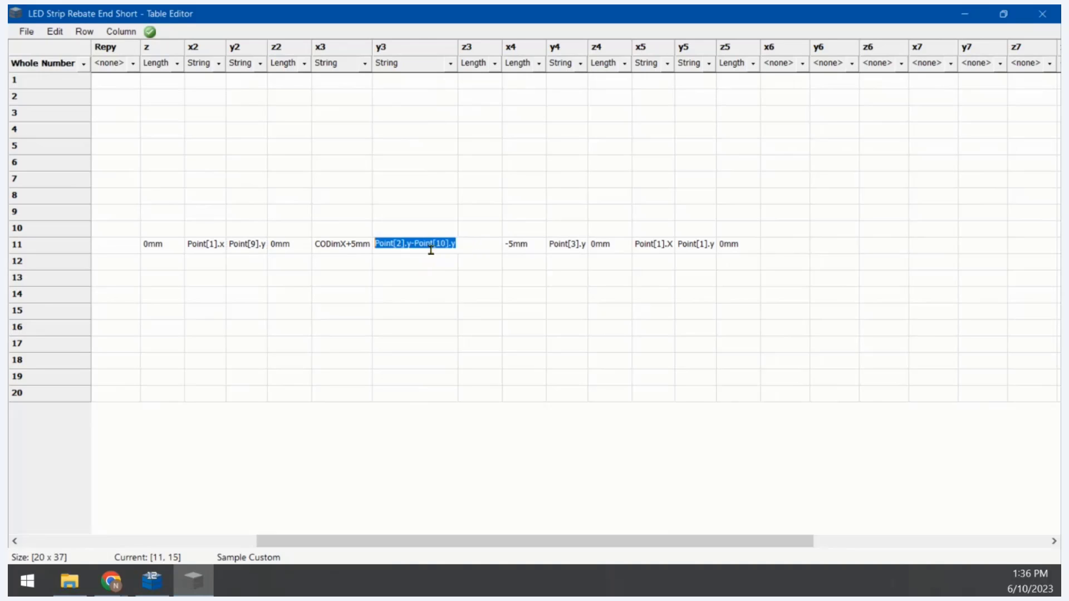
key(ctrl+v)
key(Return)
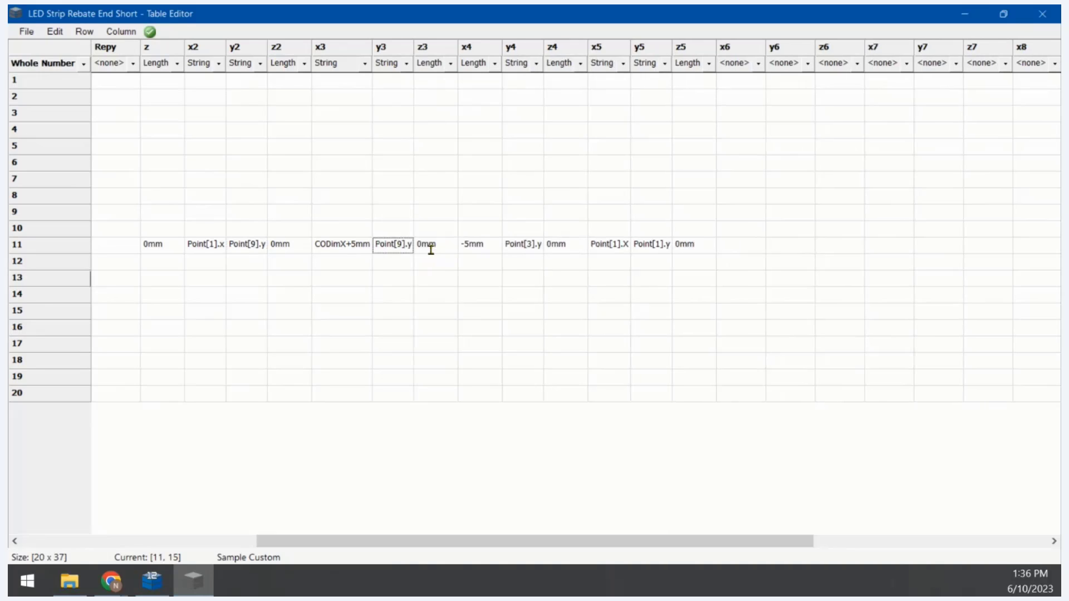
Set row 11's x3 formula to Point[2].x-Defin[2] and widen the x3 column to fit it
double_click(366, 248)
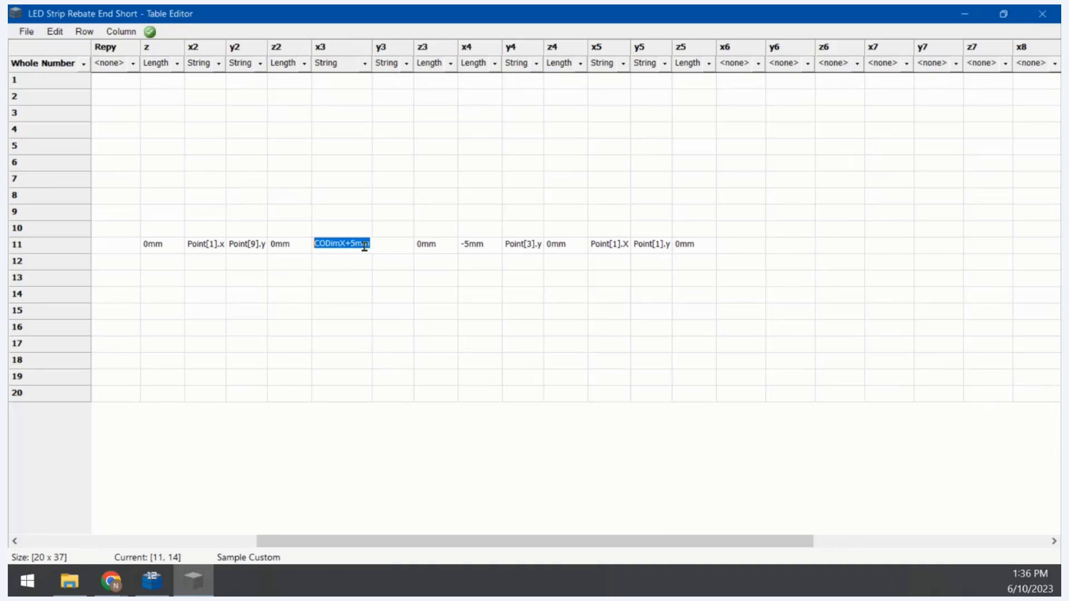
text(Point[2].x-Defin[2])
click(393, 129)
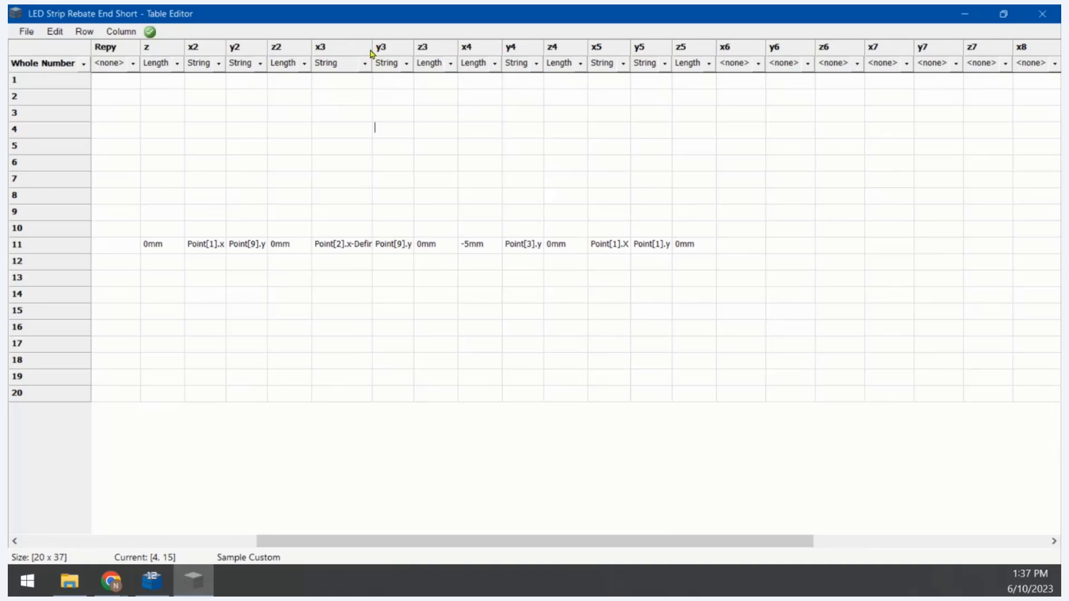
drag(373, 50, 408, 49)
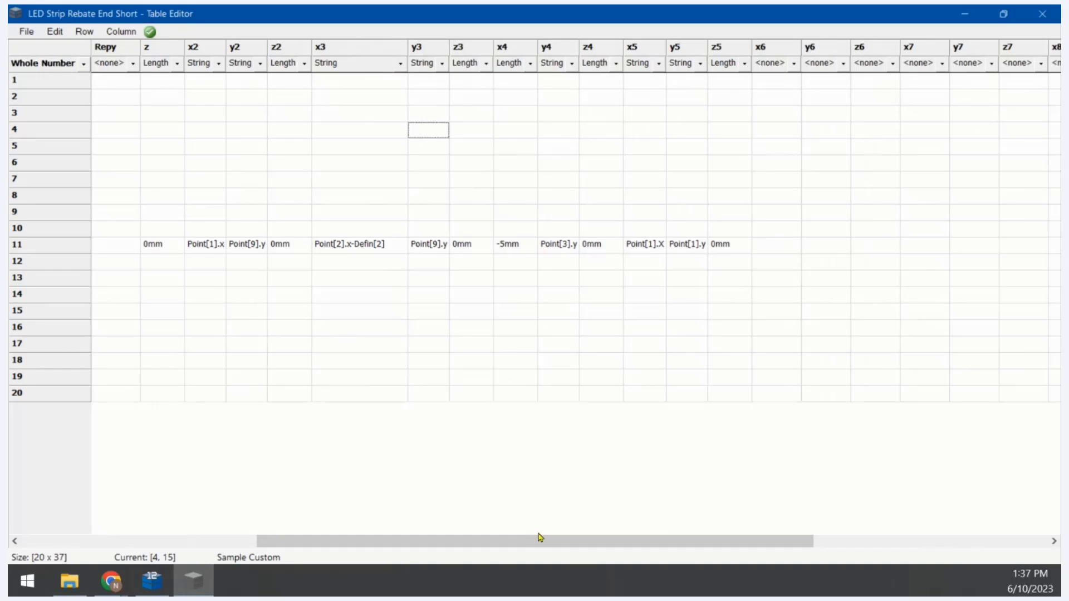
Replace the Defin[2] term in row 11's x3 formula so it reads Point[2].x-Point[10].y
drag(539, 540, 985, 92)
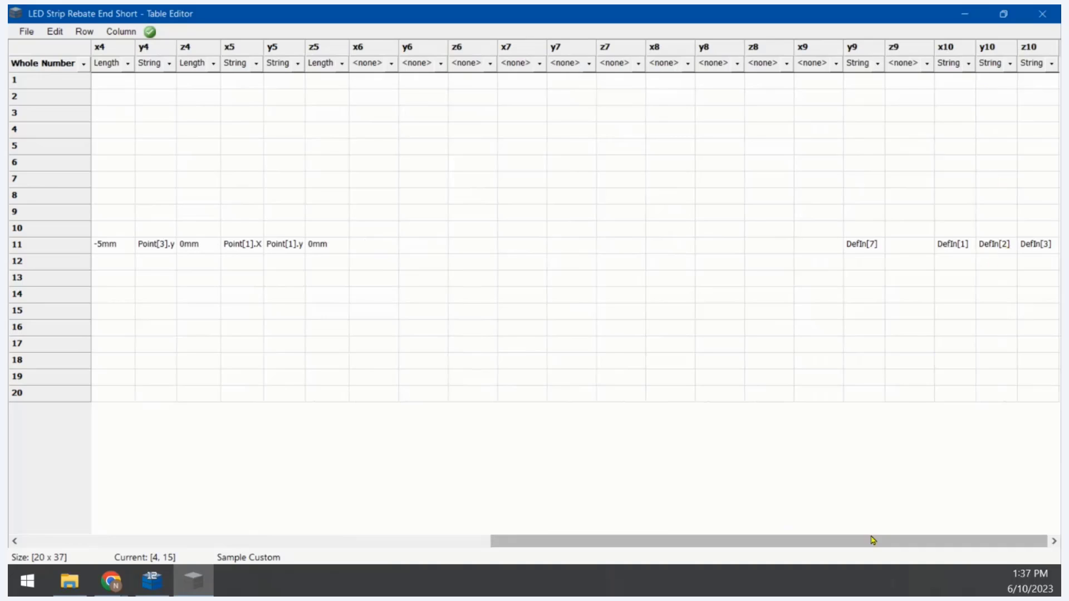
drag(873, 539, 668, 536)
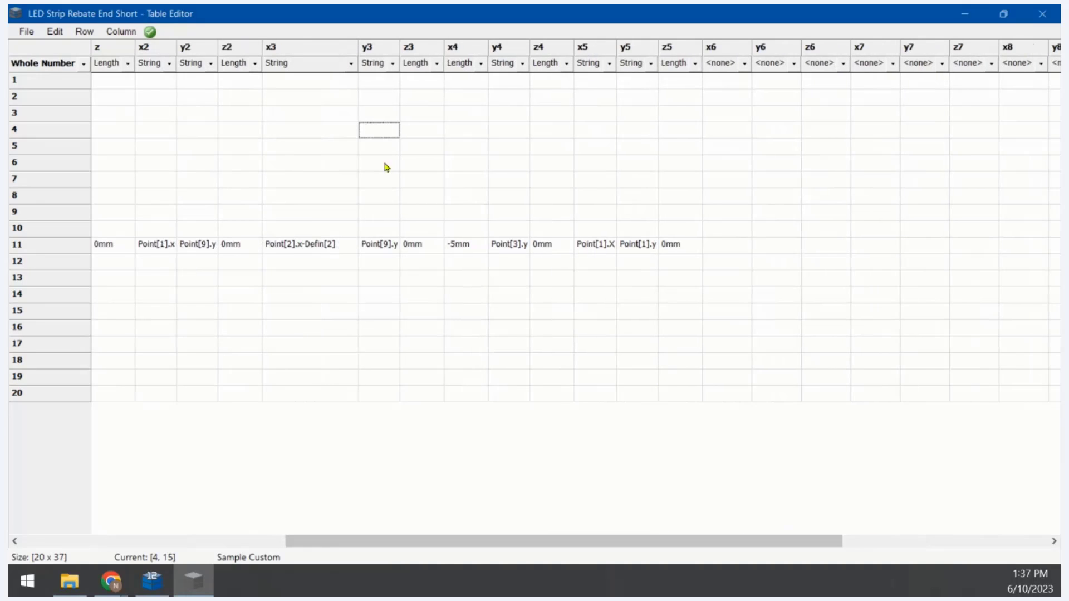
double_click(329, 245)
click(328, 243)
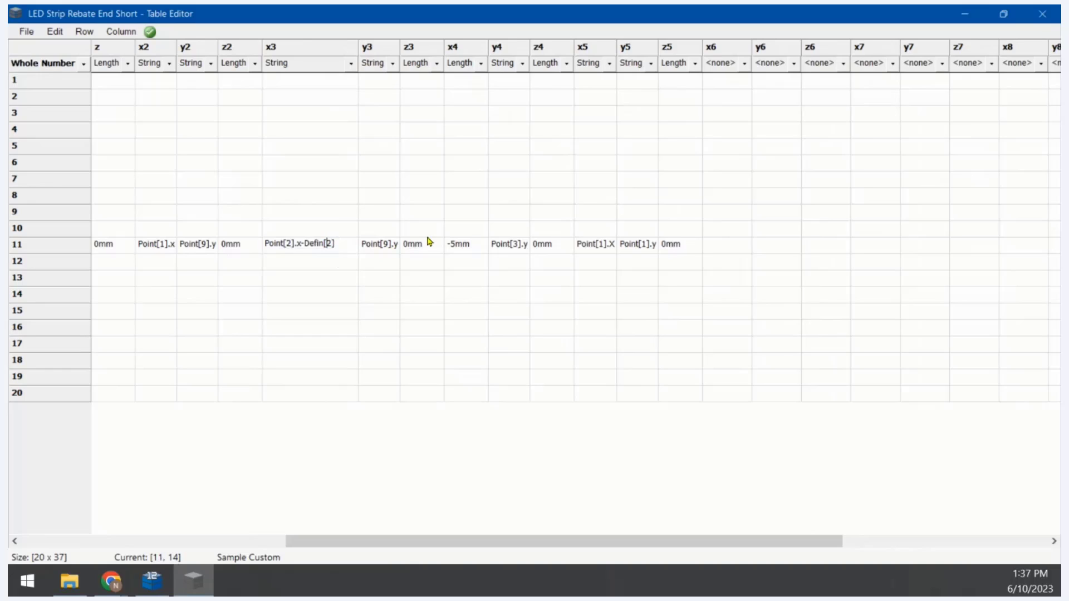
key(BackSpace)
key(BackSpace)
key(BackSpace)
key(BackSpace)
key(BackSpace)
key(BackSpace)
key(BackSpace)
text(Point[10].y)
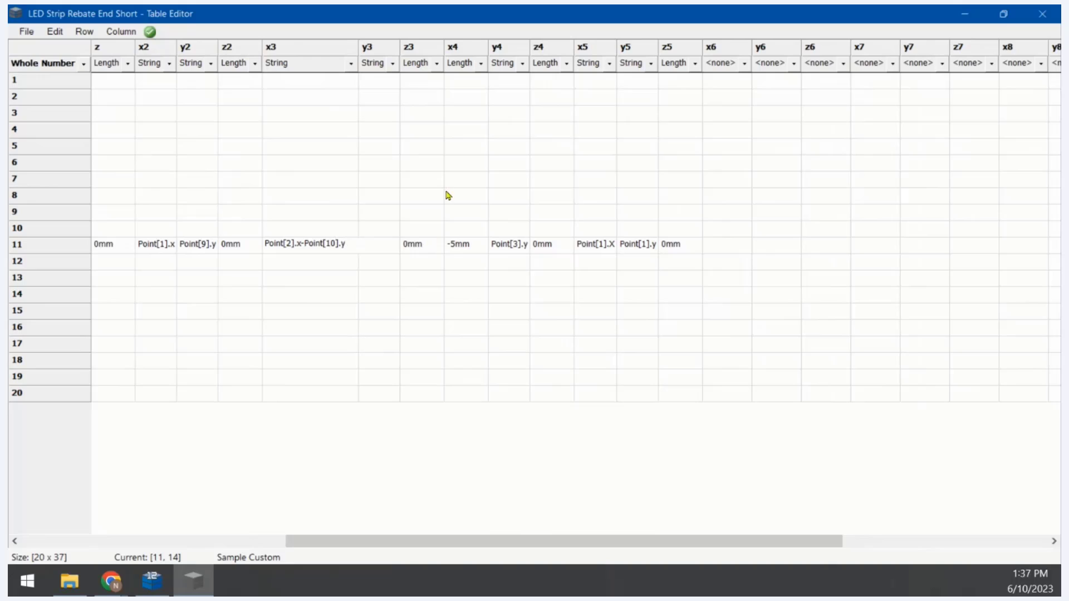
click(316, 281)
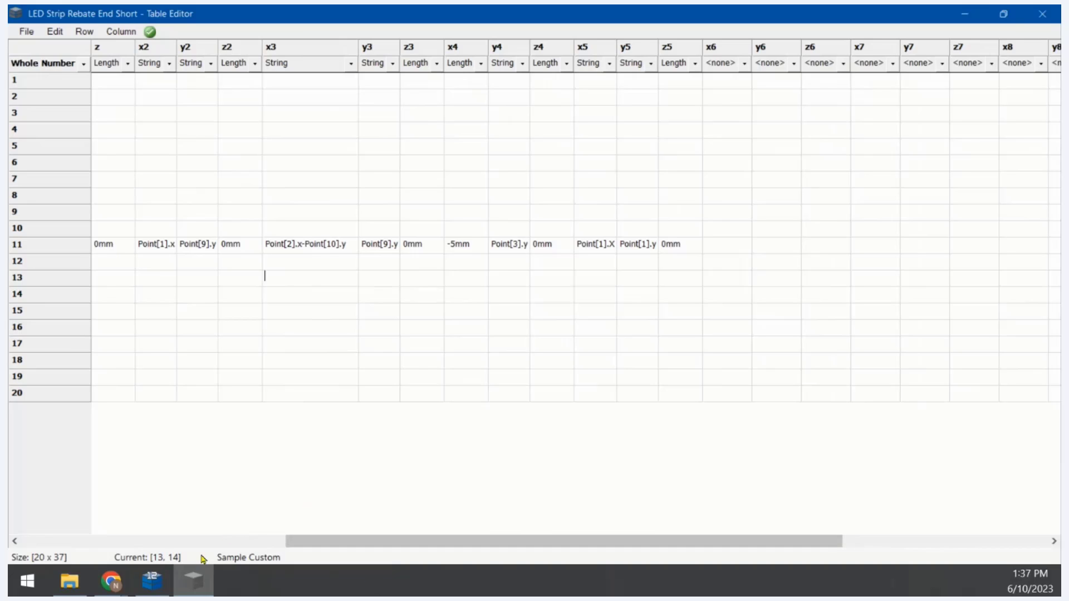
Check the point layout diagram in CabMaster Designer, and set row 11's y4 formula to Point[1].y in the Table Editor
click(151, 581)
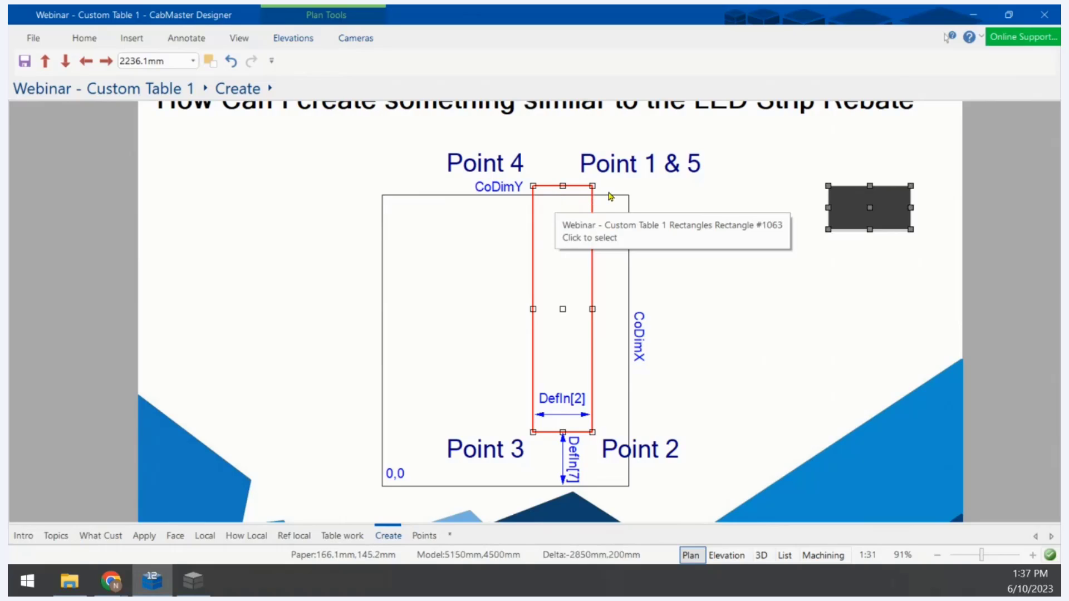
click(193, 583)
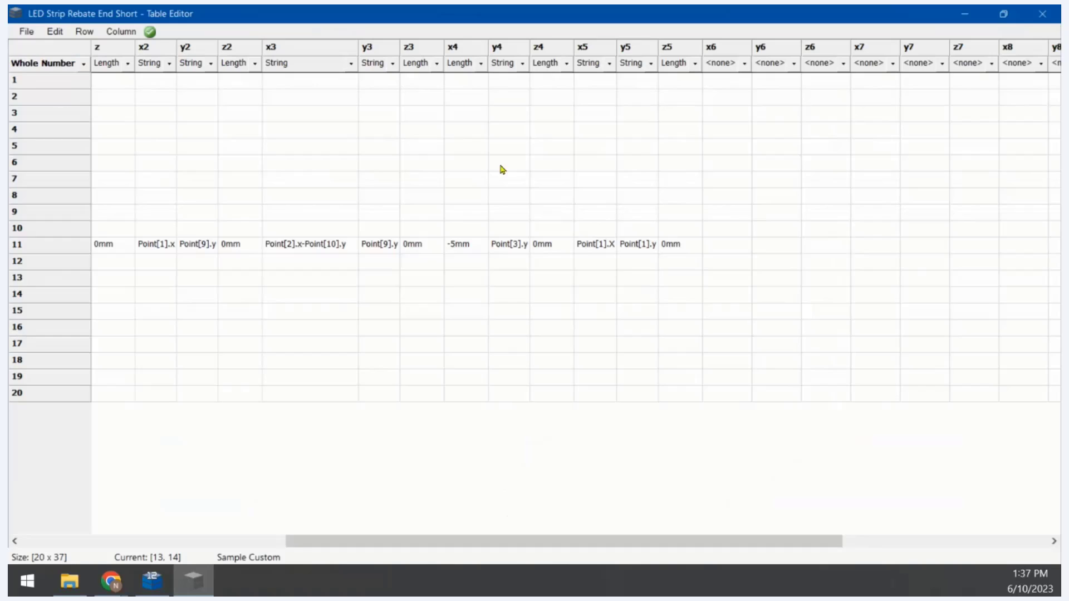
double_click(509, 246)
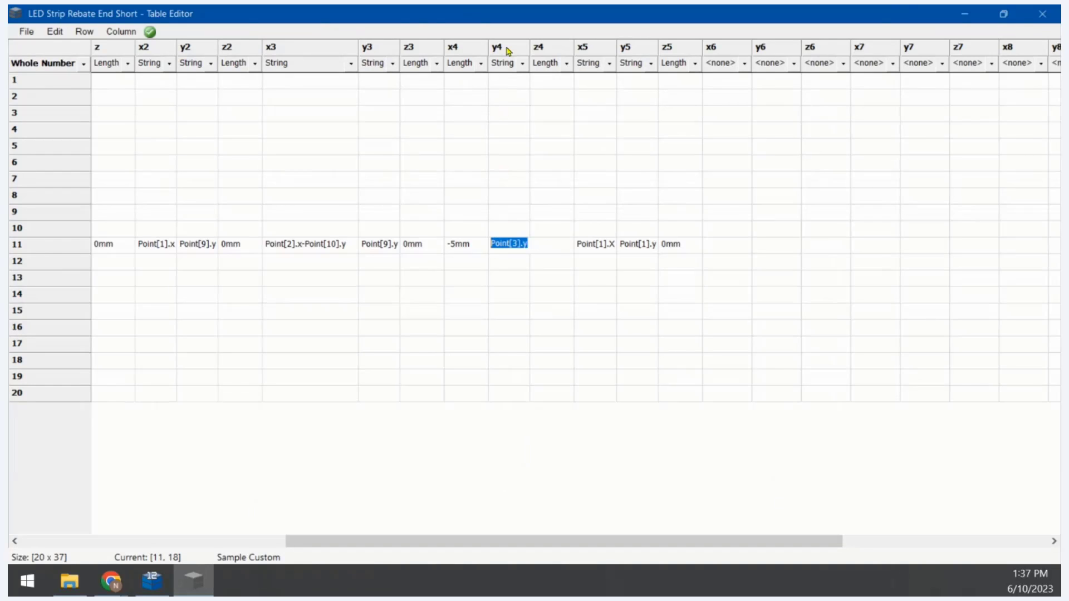
click(521, 240)
key(BackSpace)
text(1)
click(485, 260)
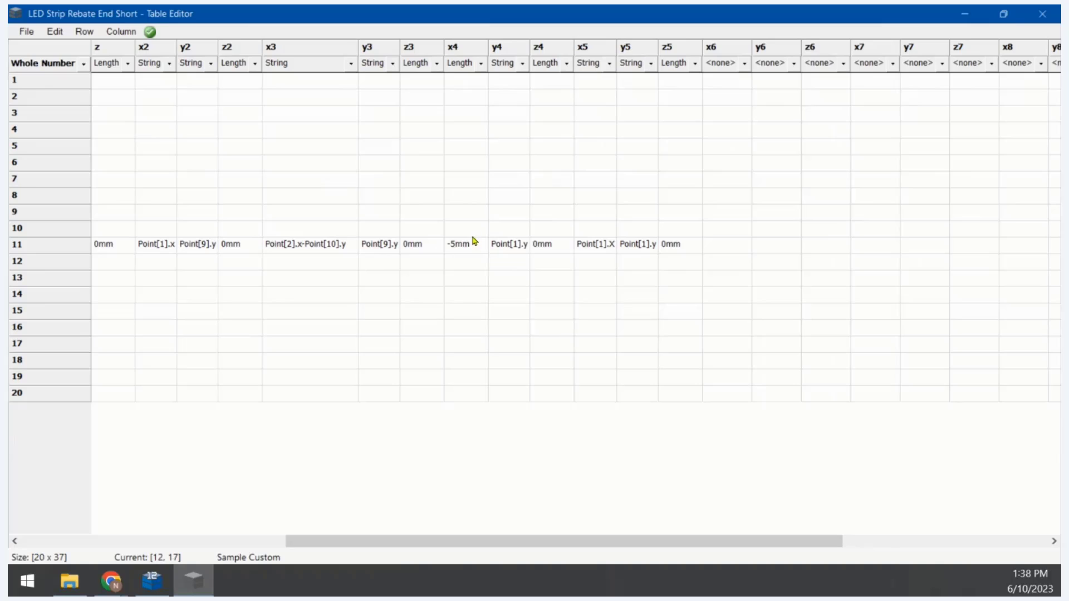
Change the x4 column's data type to String and set its row 11 formula to Point[3].x
click(474, 244)
text(Point[3].x)
click(438, 317)
click(477, 69)
click(474, 90)
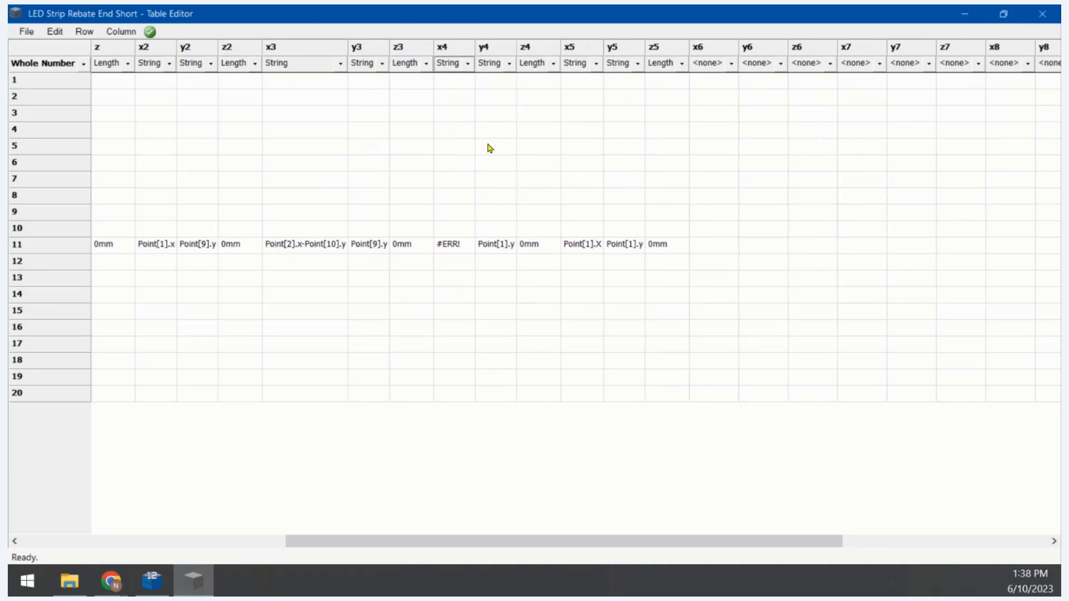
click(460, 245)
text(/)
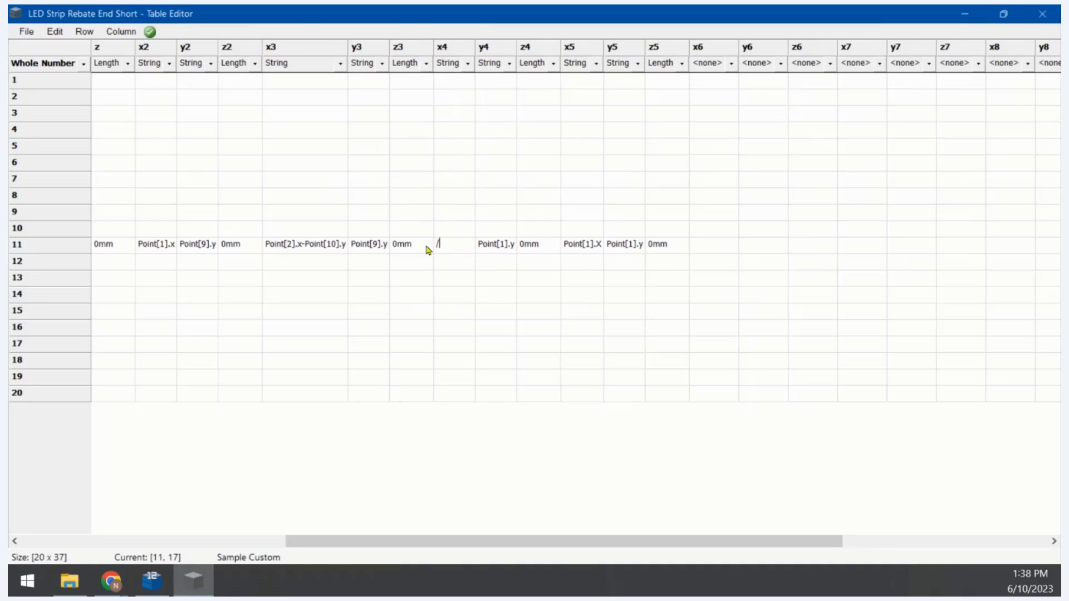
text(oint[3].x)
click(428, 360)
Save the LED Strip Rebate End Short table and close the Table Editor
click(29, 32)
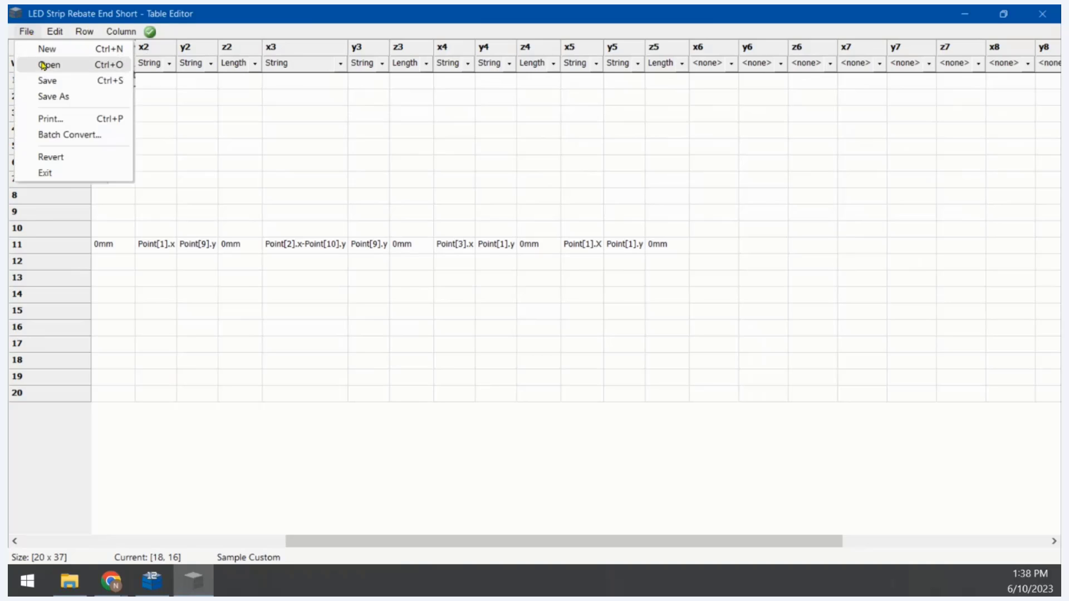
click(48, 81)
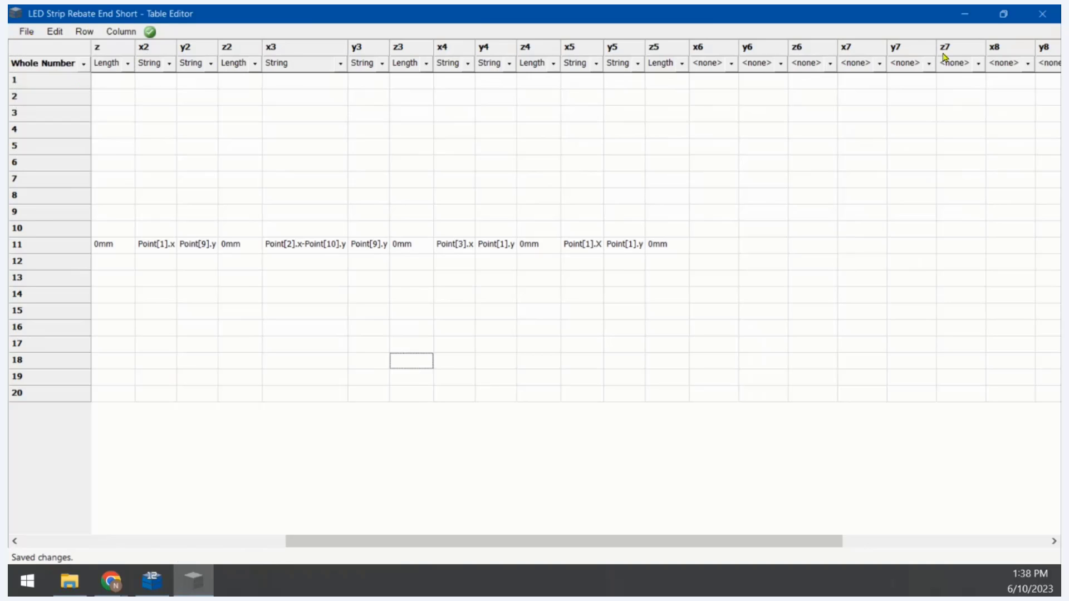
click(1044, 14)
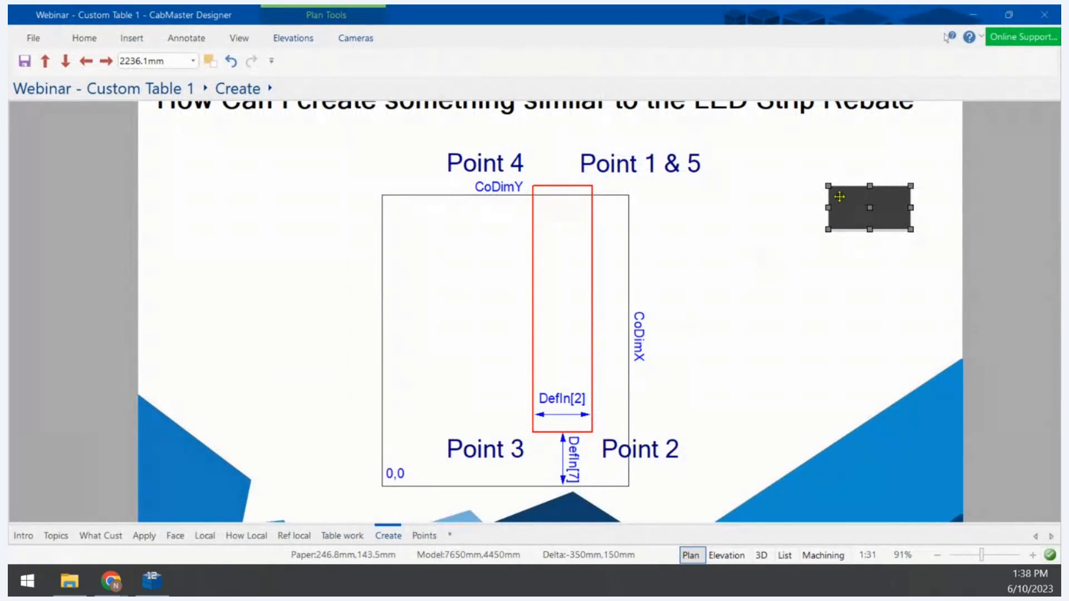
Try to update the tall cabinet's End Left custom routing by switching to LED Strip Rebate Corner and back to LED Strip Rebate End Short
double_click(848, 214)
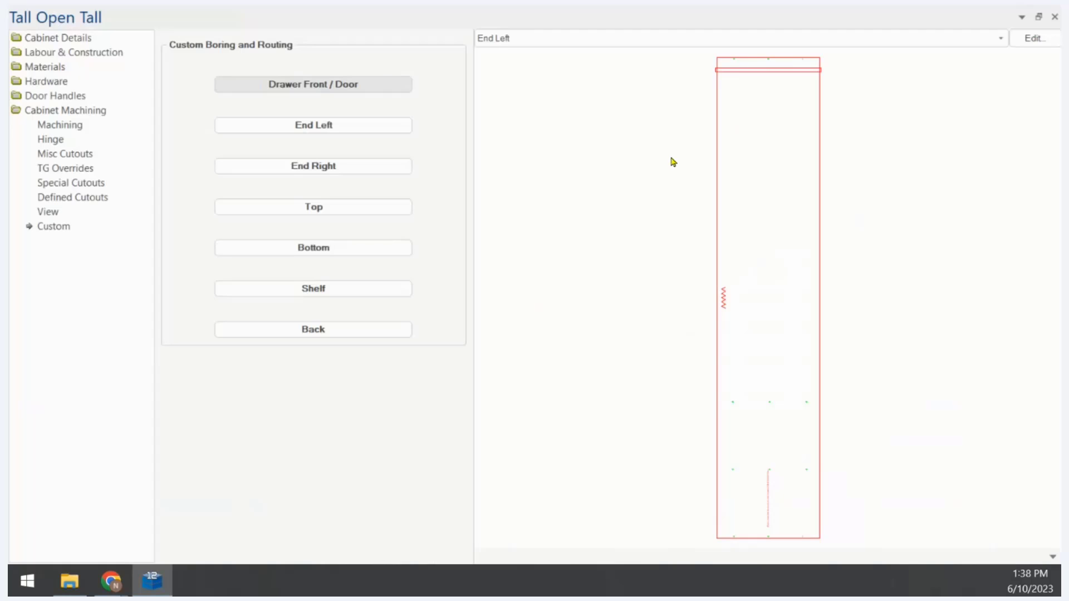
click(281, 126)
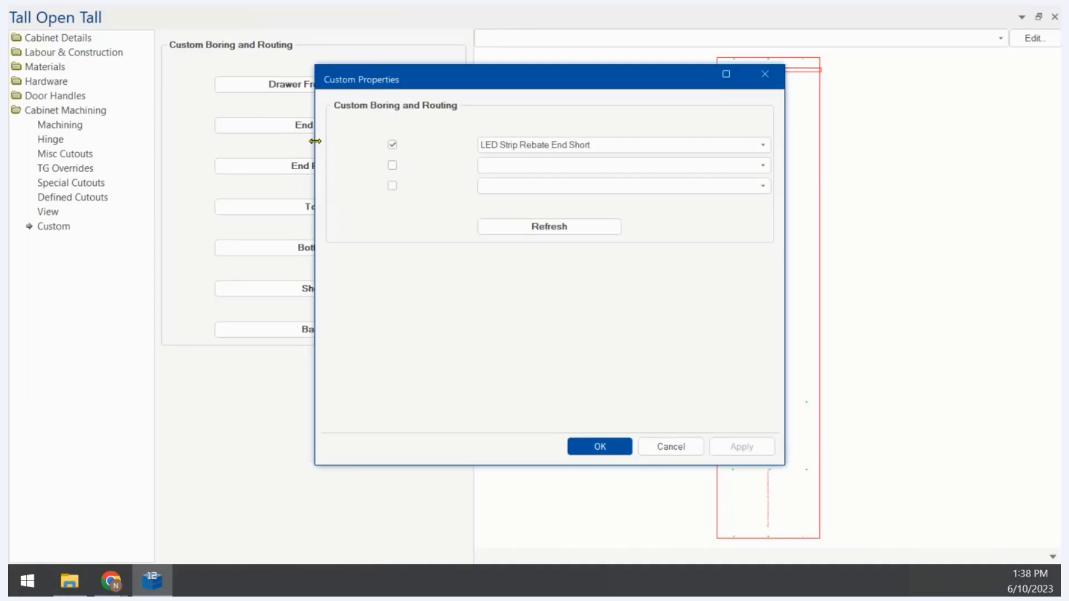
click(519, 147)
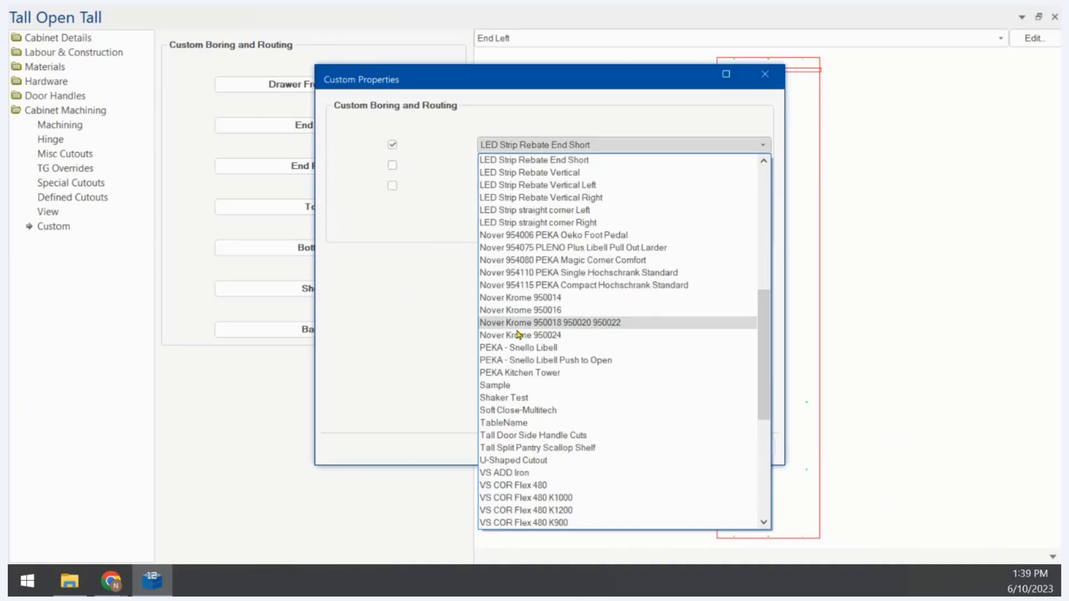
scroll(526, 203, up, 3)
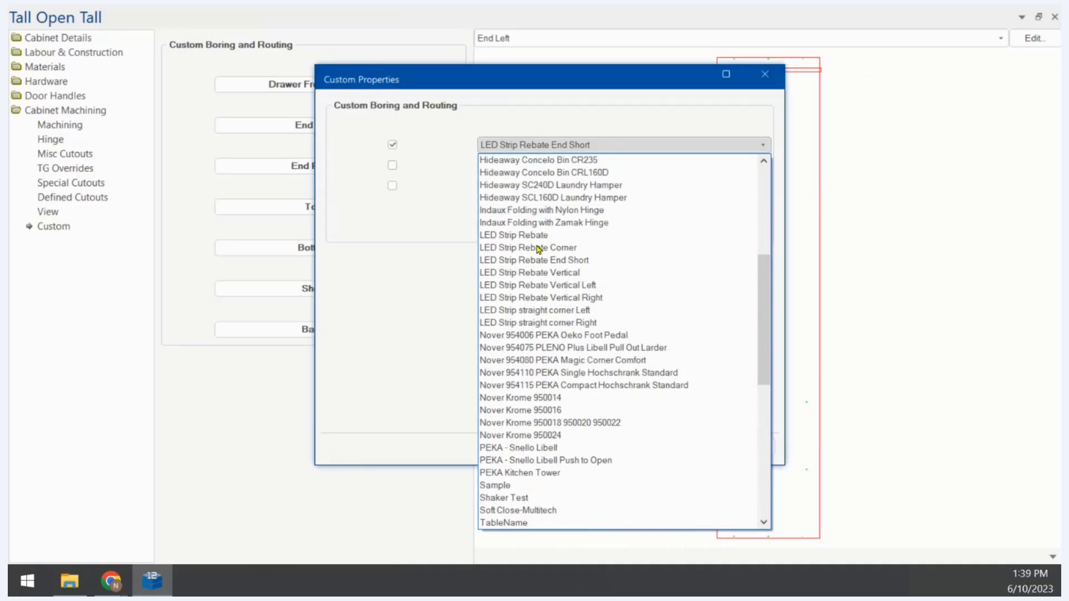
click(539, 249)
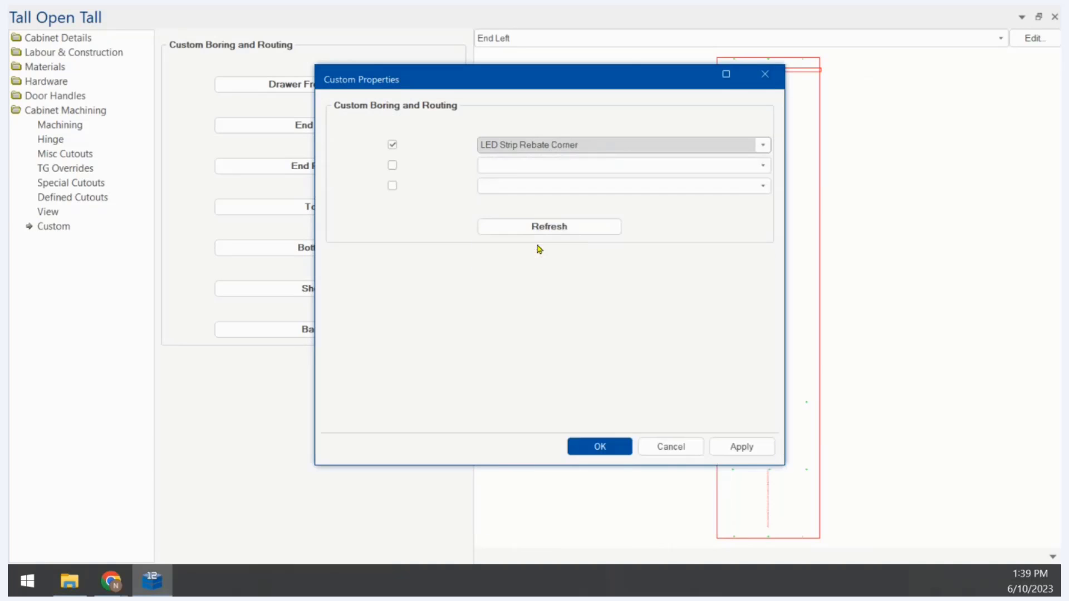
click(524, 148)
click(526, 172)
click(732, 446)
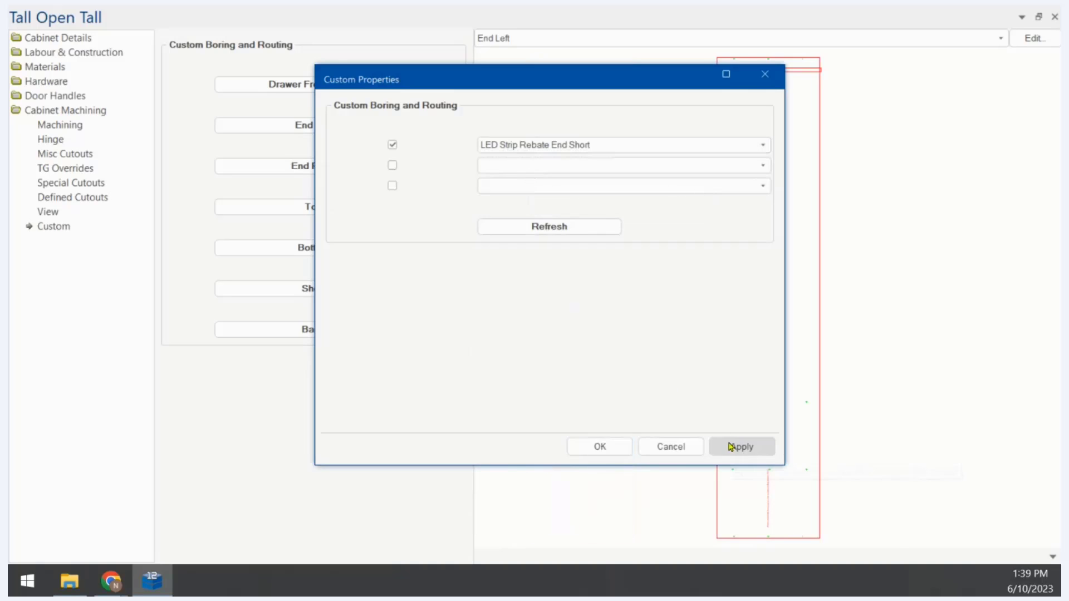
click(610, 446)
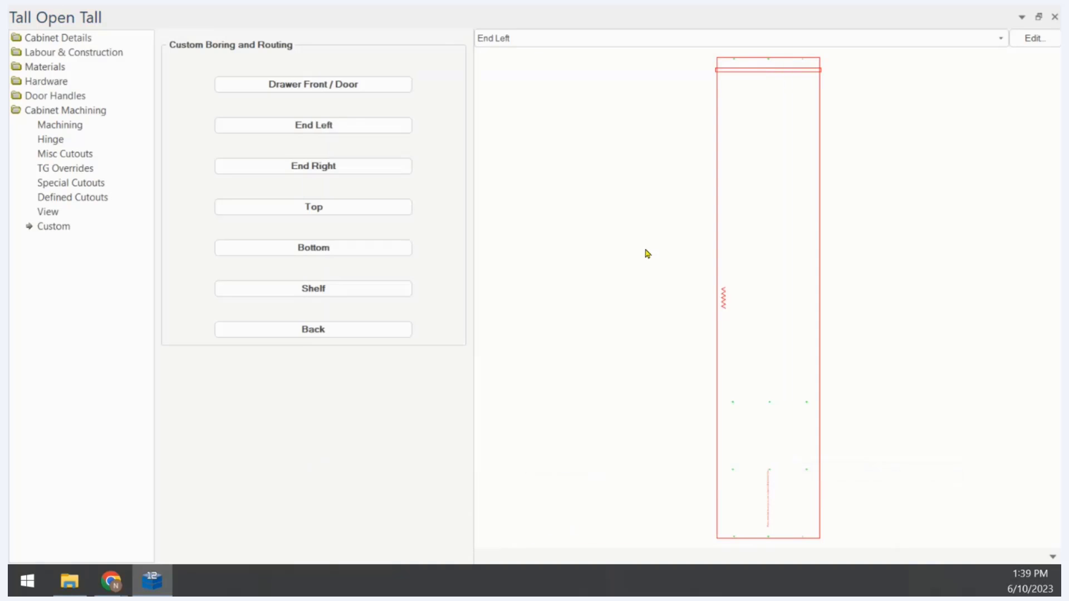
click(1055, 17)
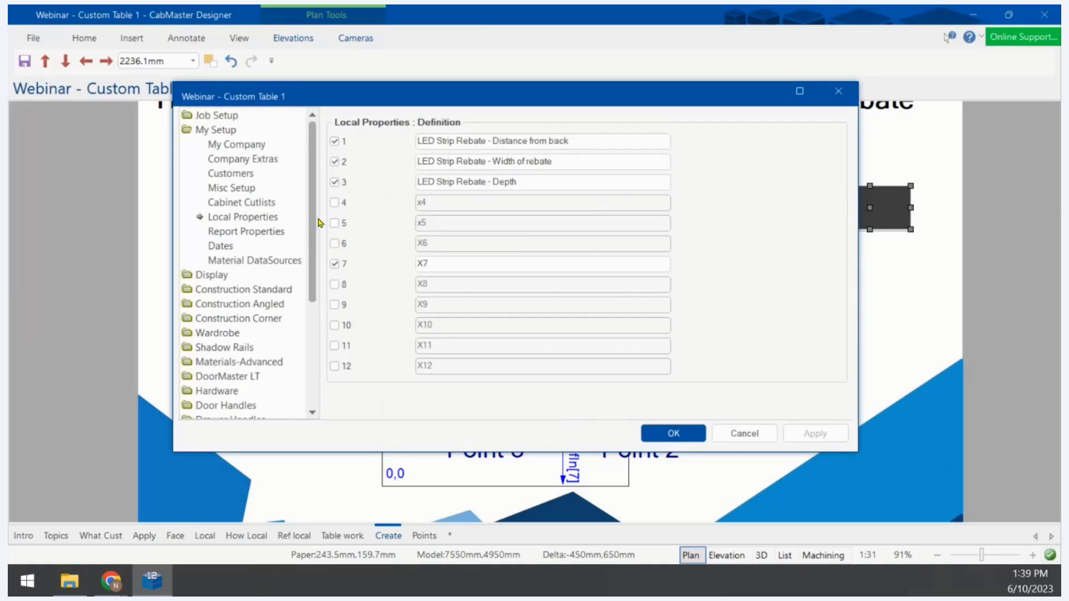
Refresh the hardware tables in the job's Hardware Managers settings and reopen the tall cabinet's custom machining properties
scroll(315, 231, down, 4)
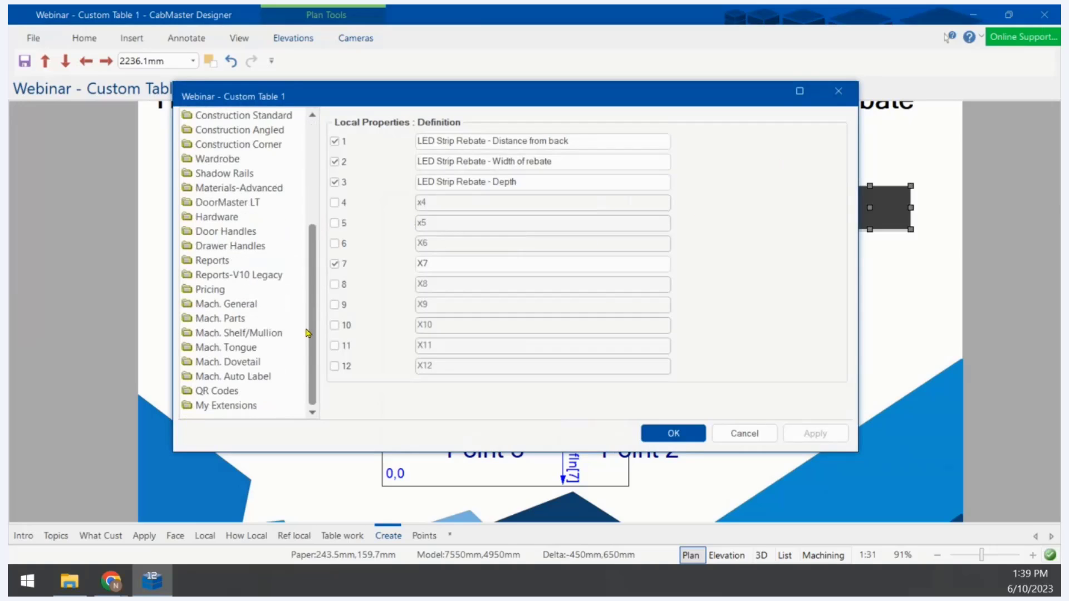
click(225, 232)
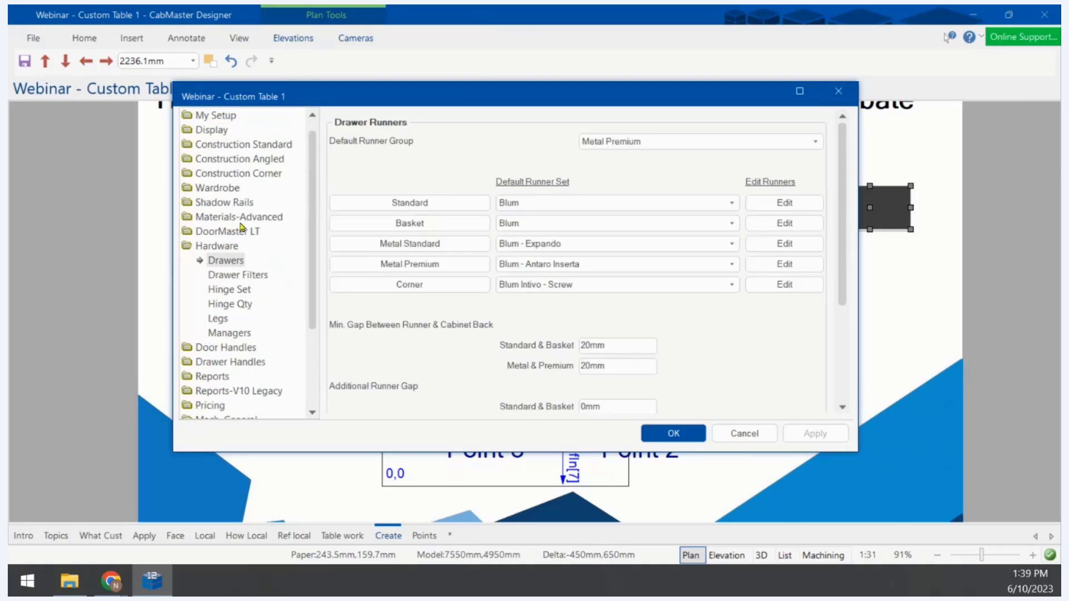
click(244, 334)
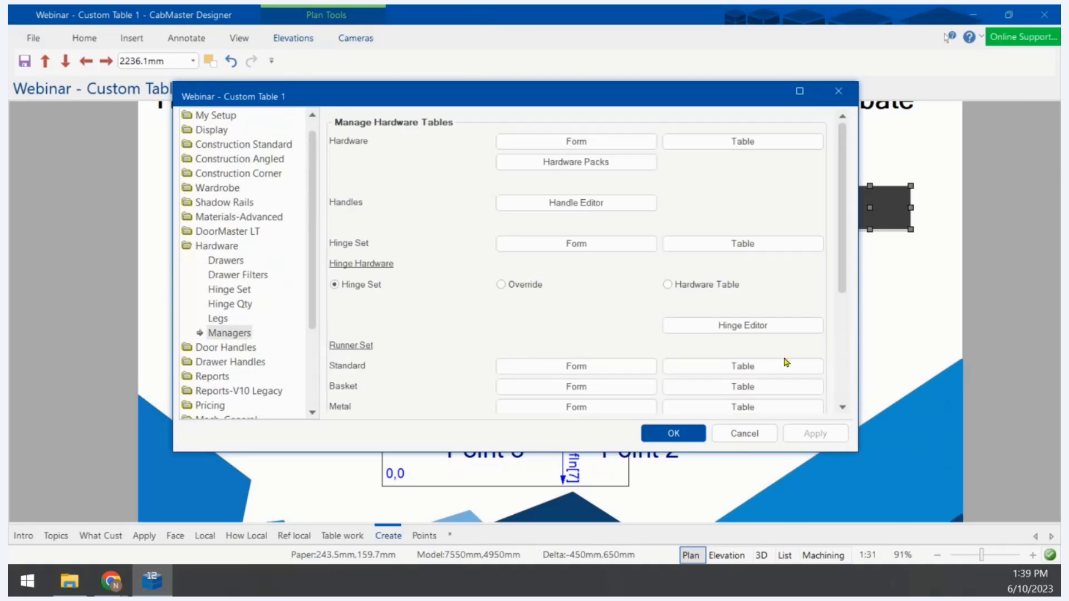
drag(836, 274, 816, 419)
click(756, 341)
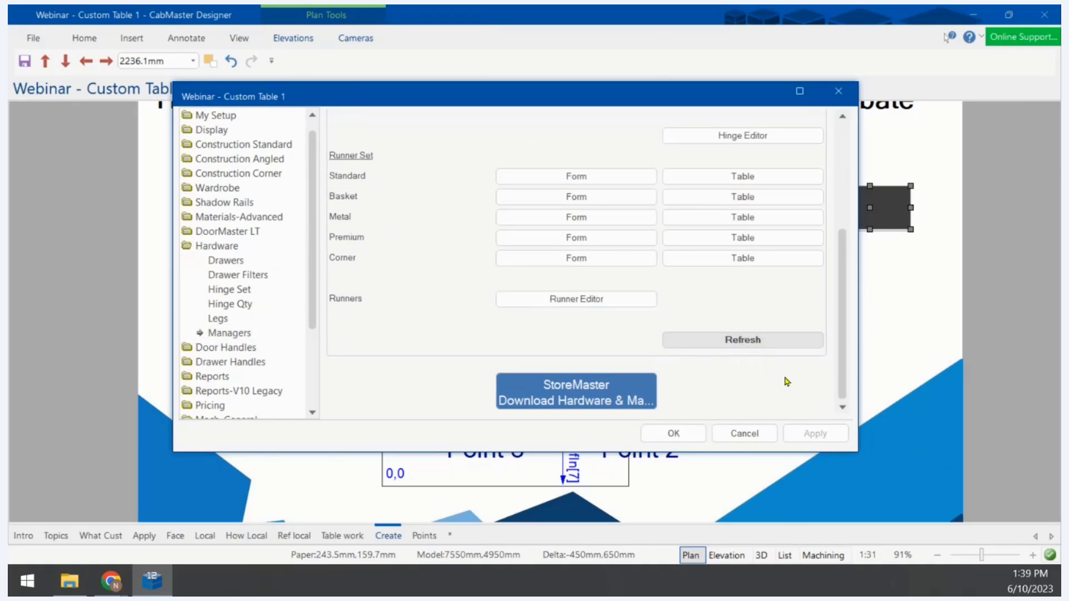
click(693, 437)
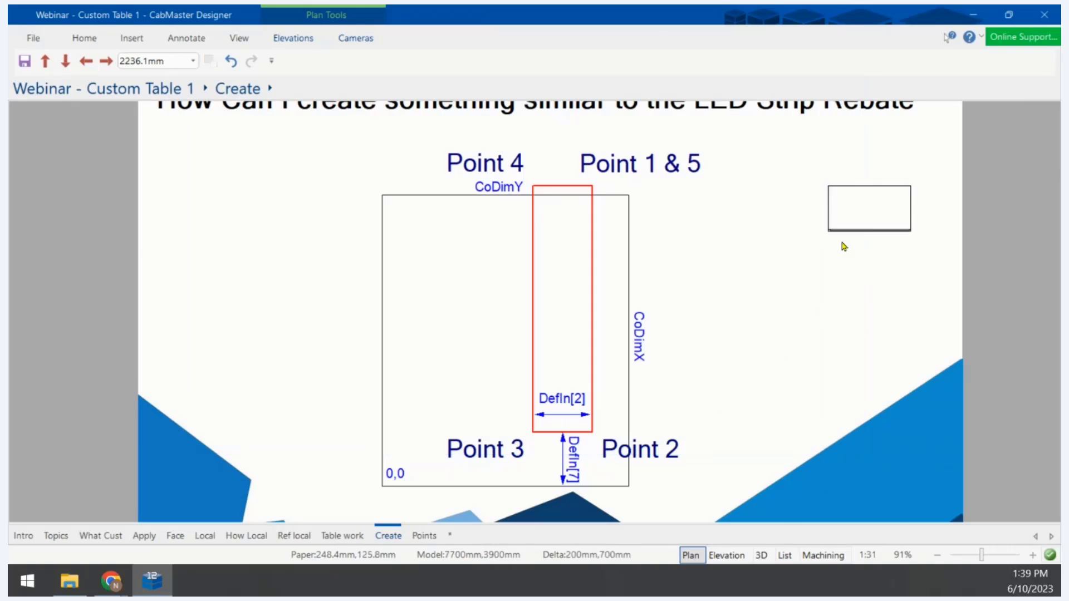
double_click(852, 204)
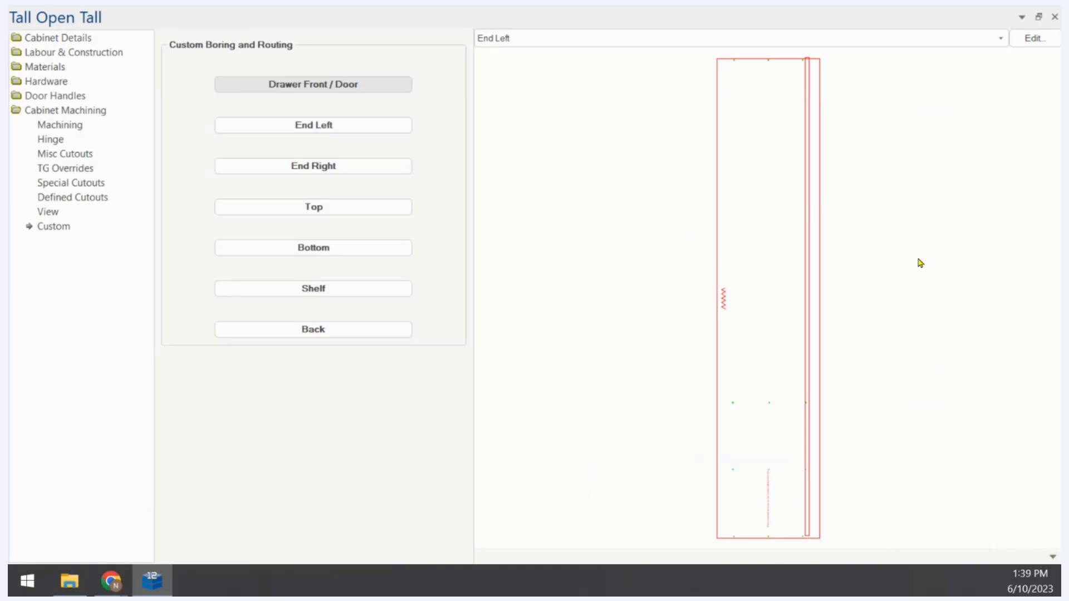
Examine the lower end of the rebate on the End Left drawing, checking its bottom edge and corner point
scroll(842, 496, down, 1)
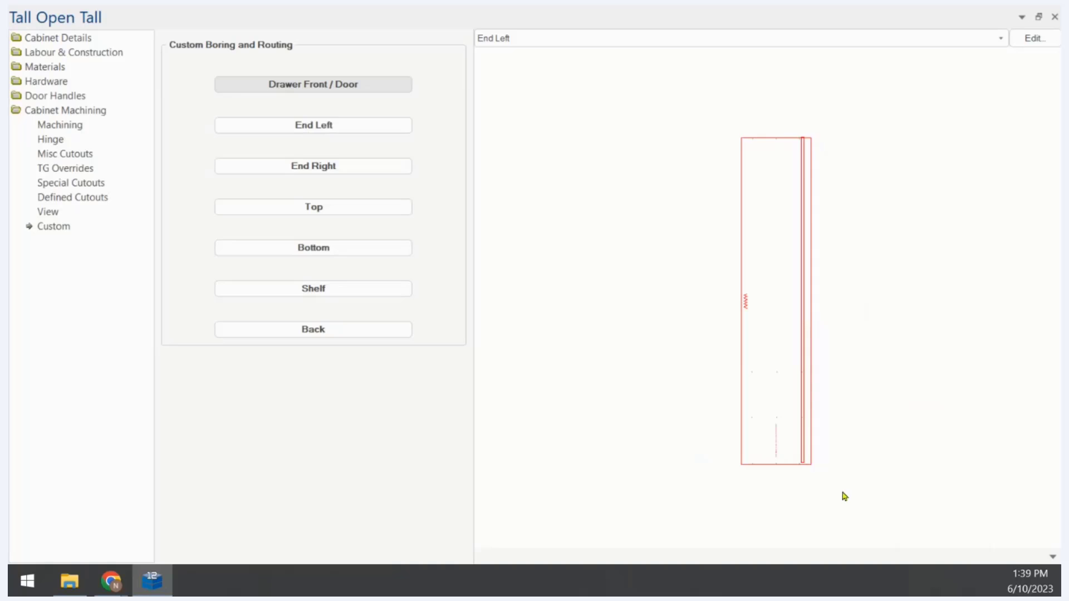
scroll(806, 549, up, 6)
scroll(747, 399, up, 1)
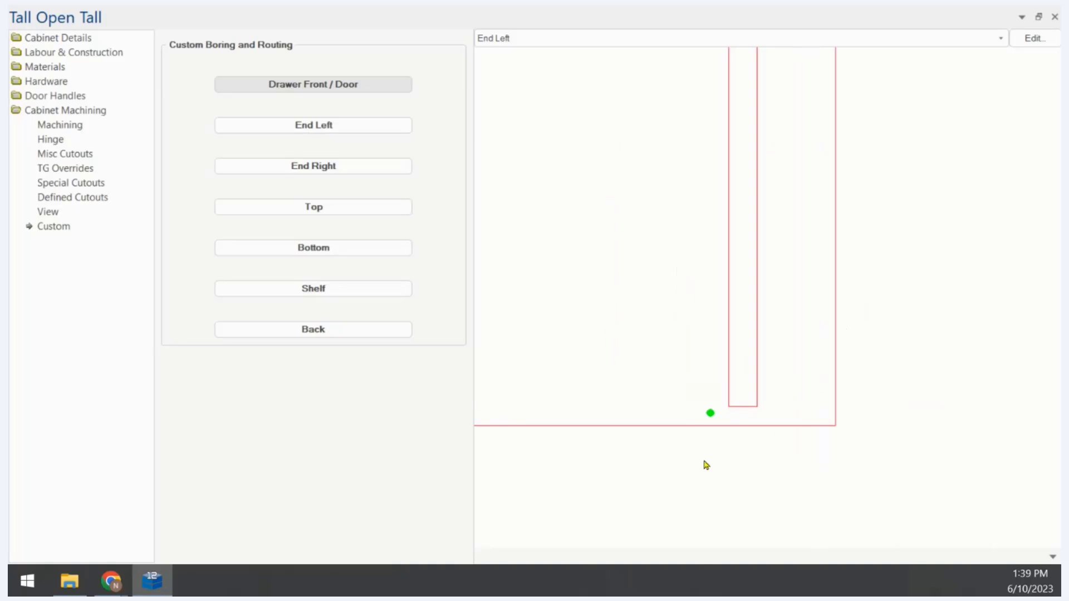
click(740, 408)
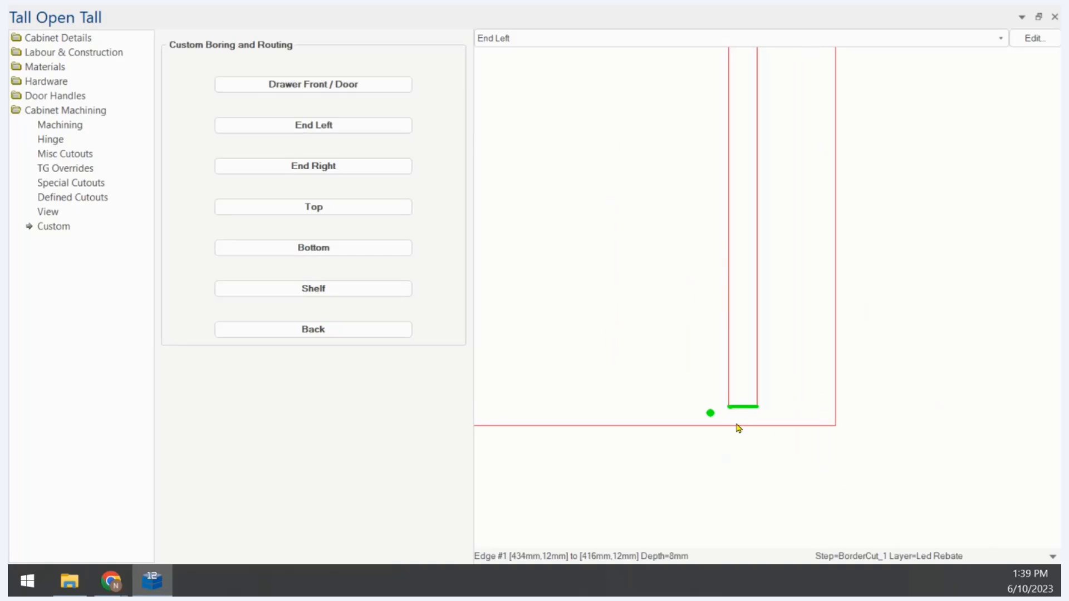
click(735, 441)
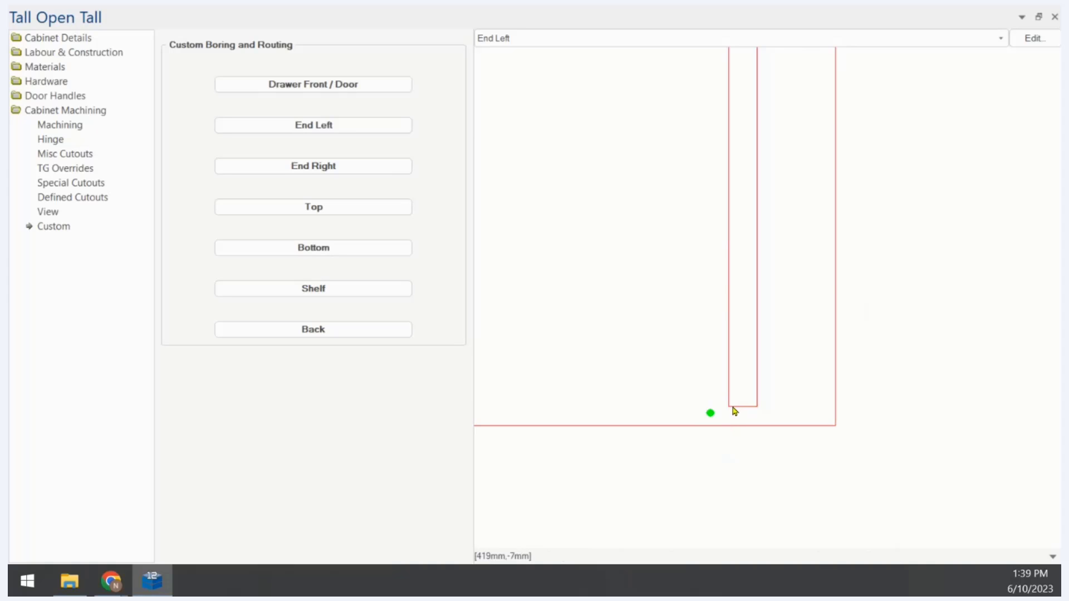
click(730, 408)
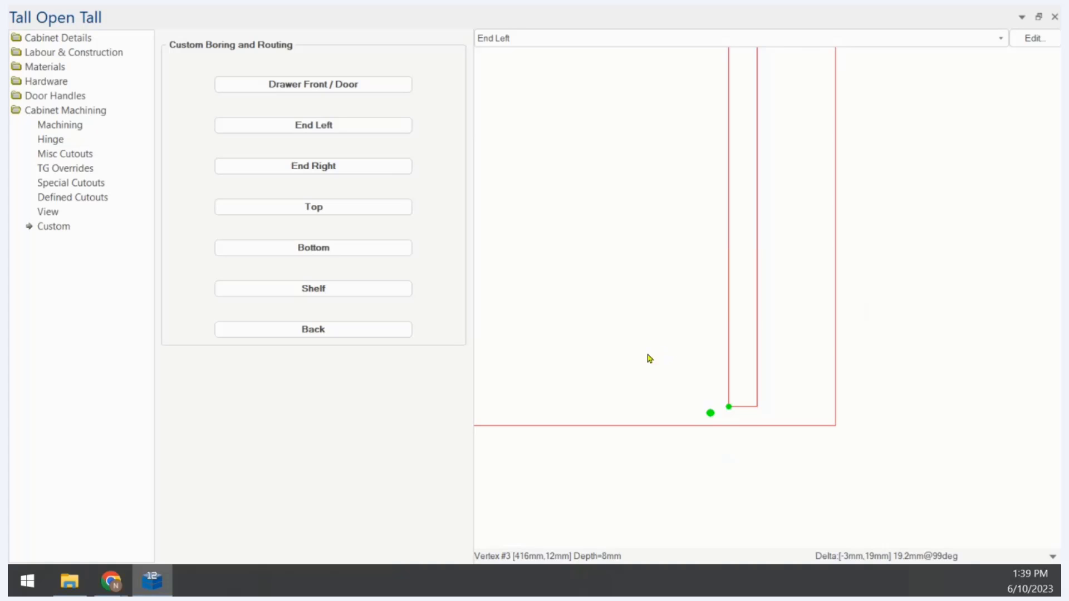
scroll(637, 362, down, 5)
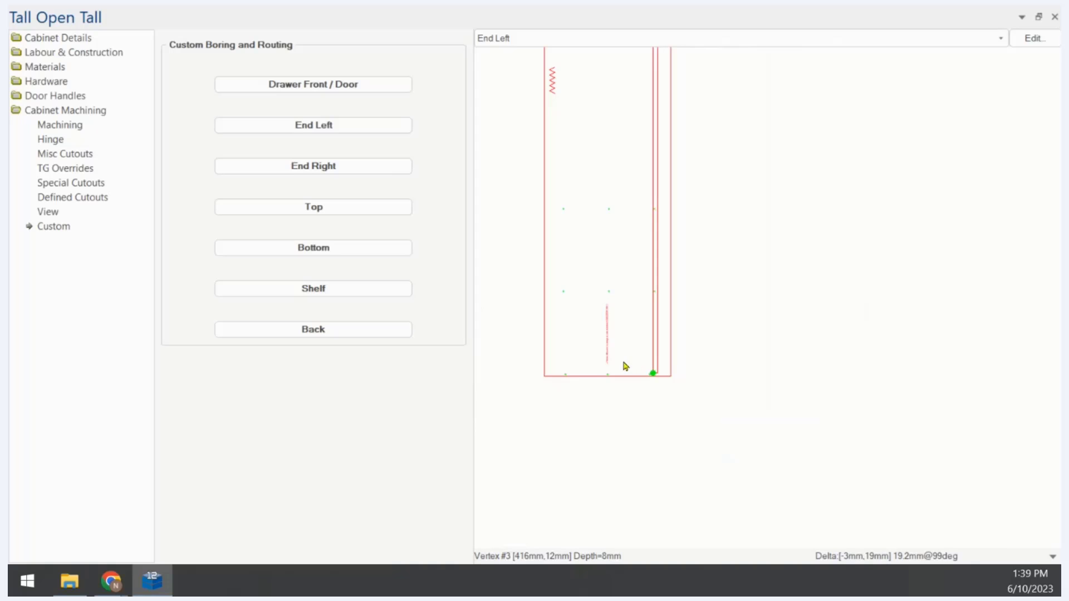
Enable LED Strip Rebate End Short as the first custom routing for the tall cabinet's End Right and apply it
click(361, 172)
click(510, 146)
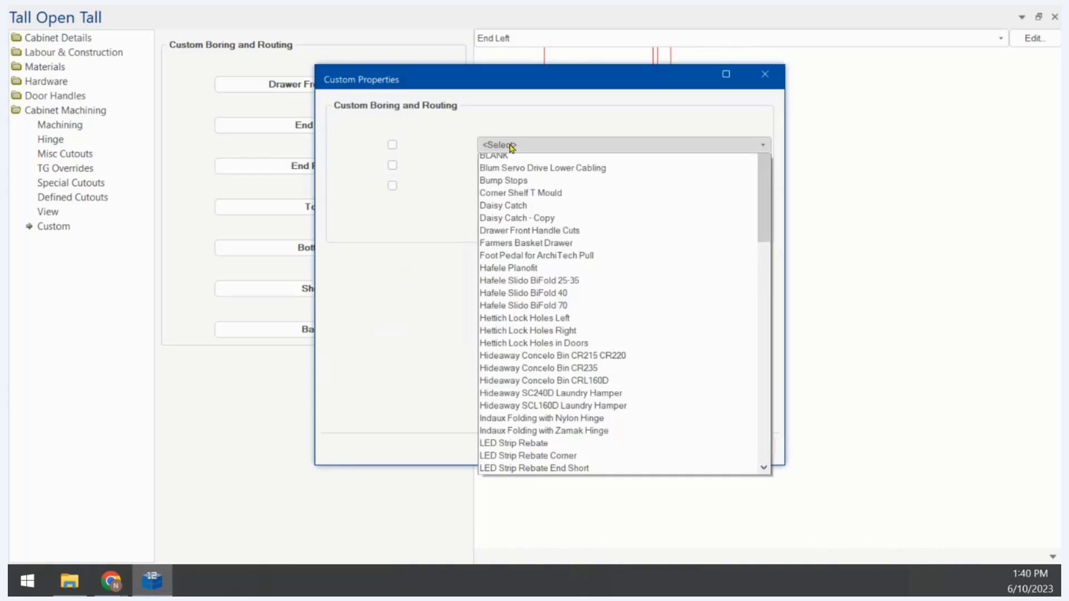
scroll(554, 390, down, 7)
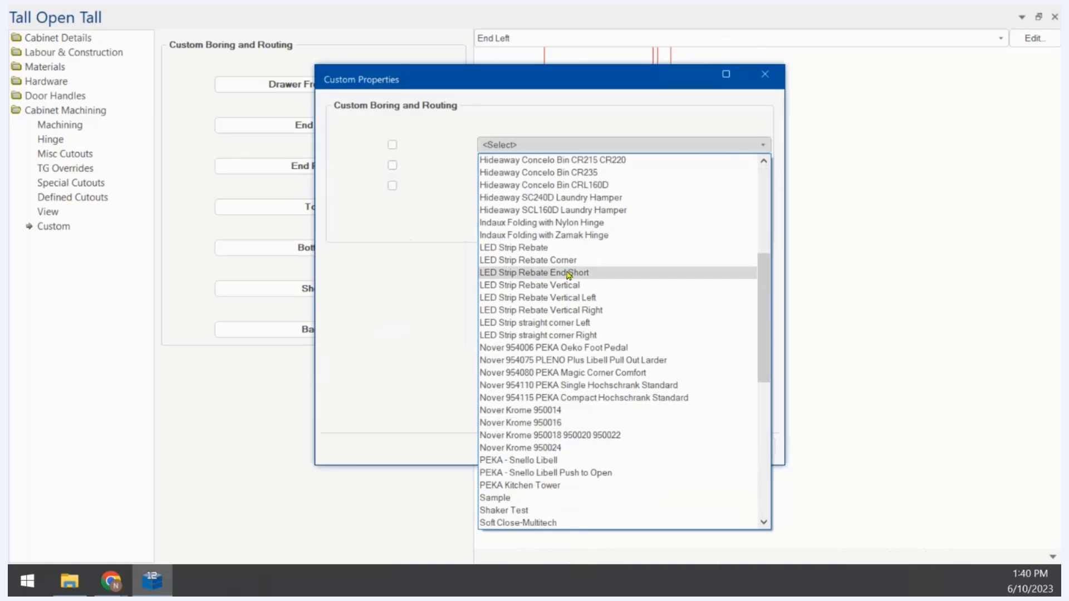
click(561, 274)
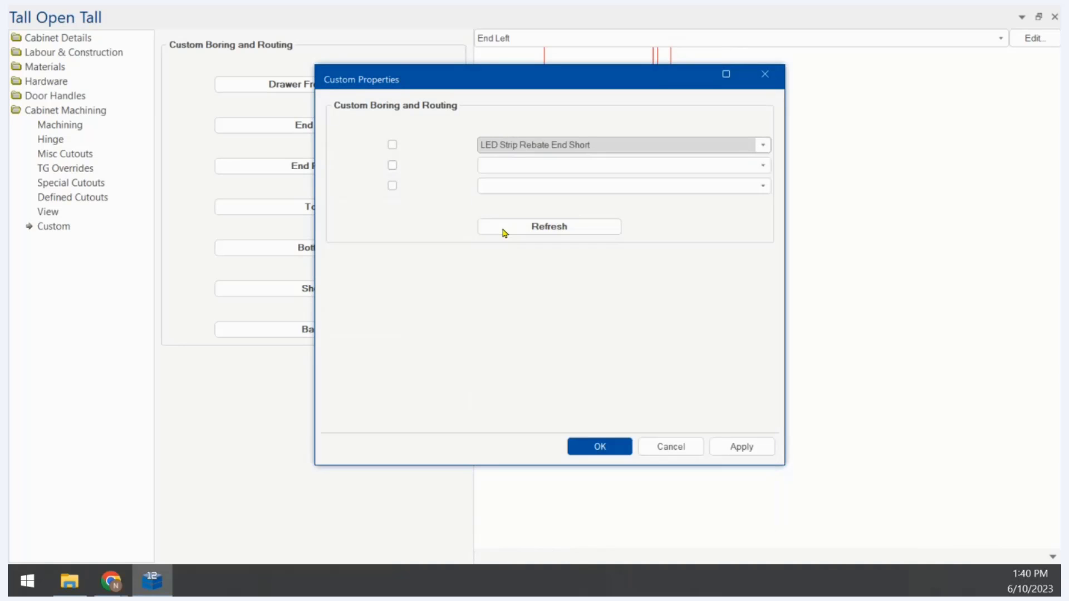
click(393, 146)
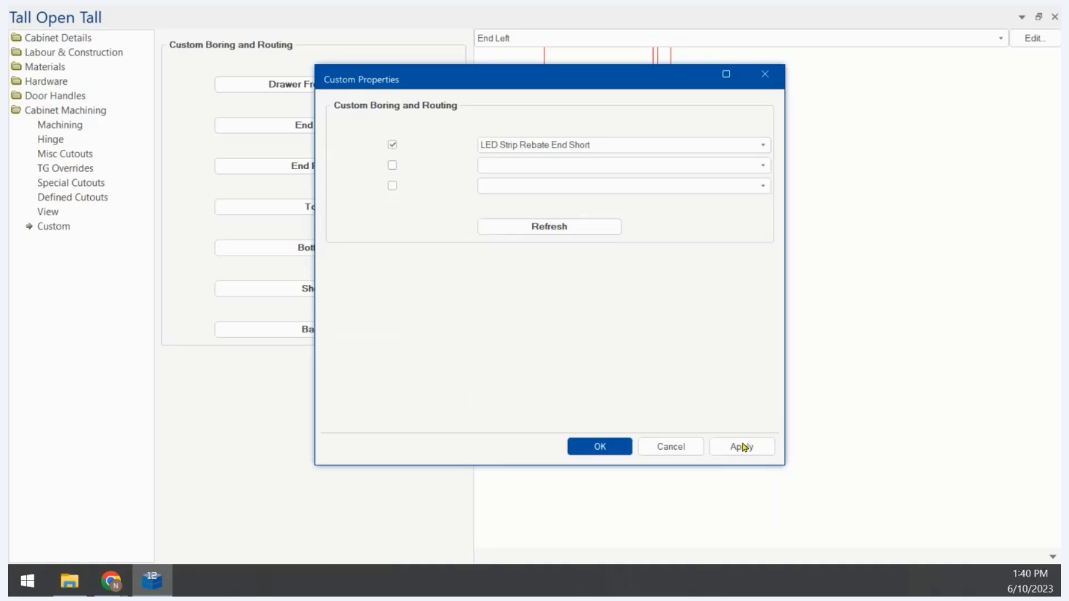
click(742, 447)
click(618, 444)
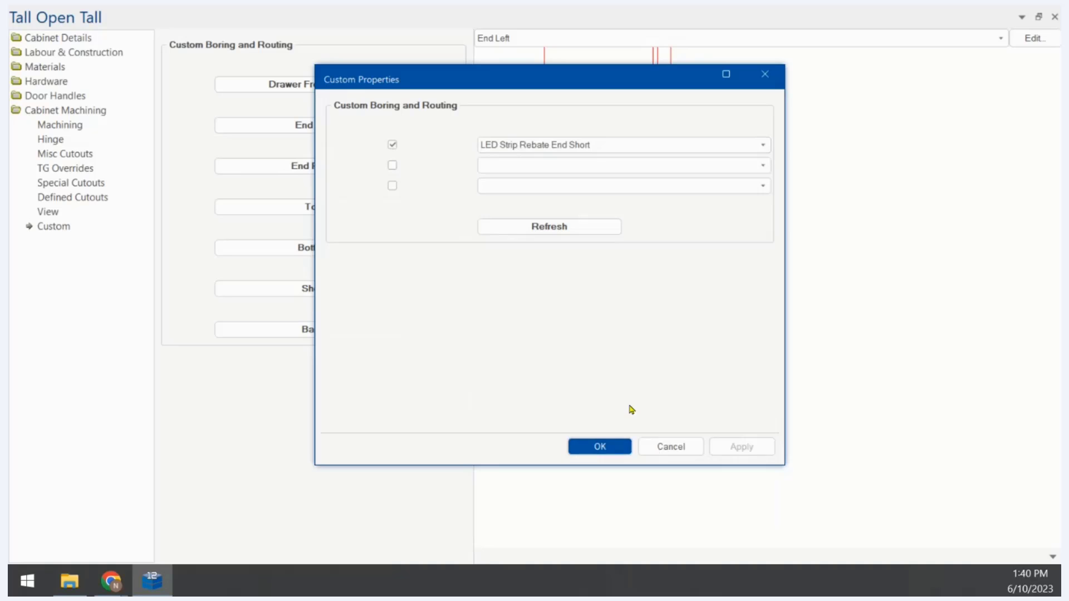
Examine the End Right machining drawing and the whole cabinet in an orbited 3D Wireframe view
click(591, 41)
click(501, 99)
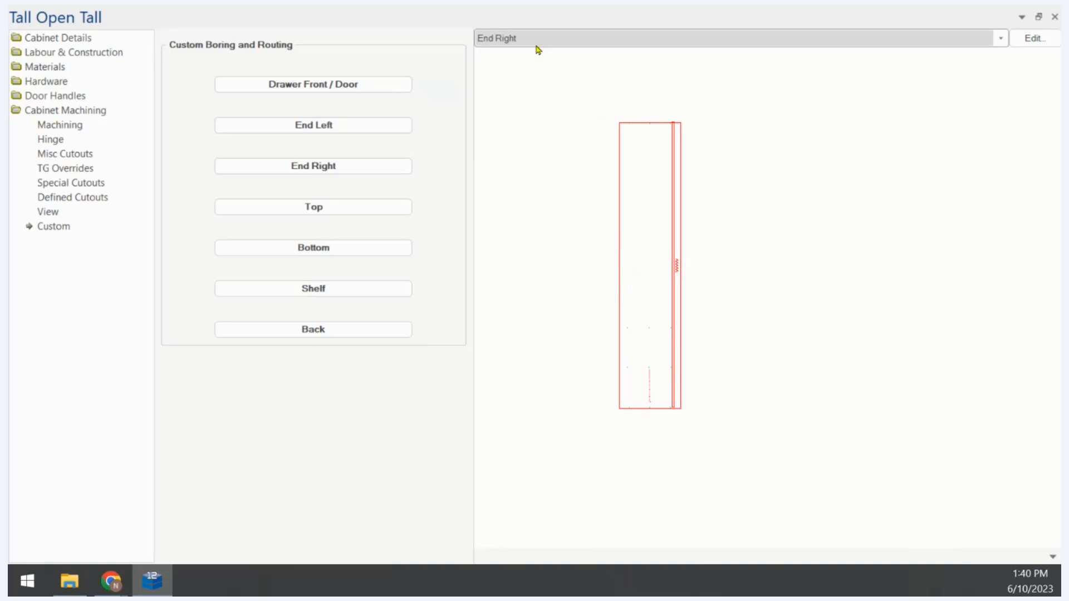
right_click(1049, 555)
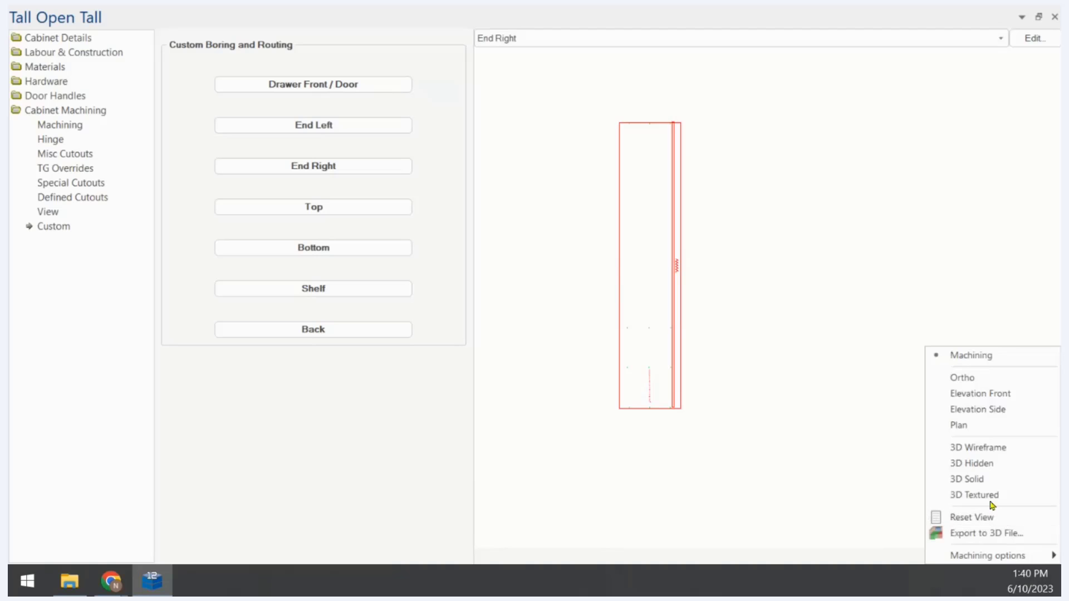
click(985, 451)
drag(790, 306, 738, 403)
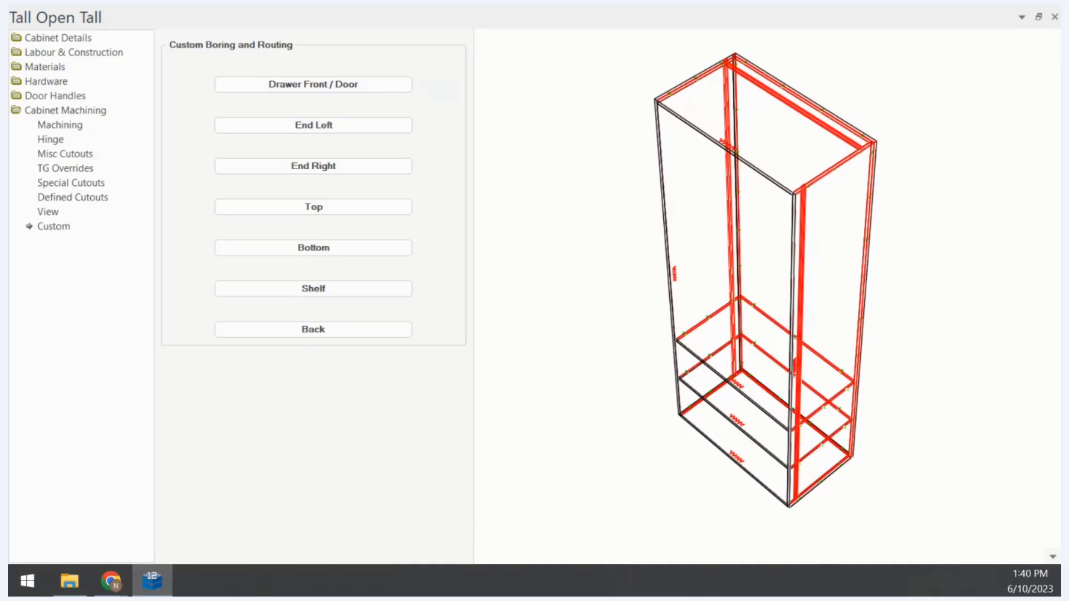
Open LED Strip Rebate End Short.qlt from the Machining Custom folder in a maximized Table Editor
click(69, 582)
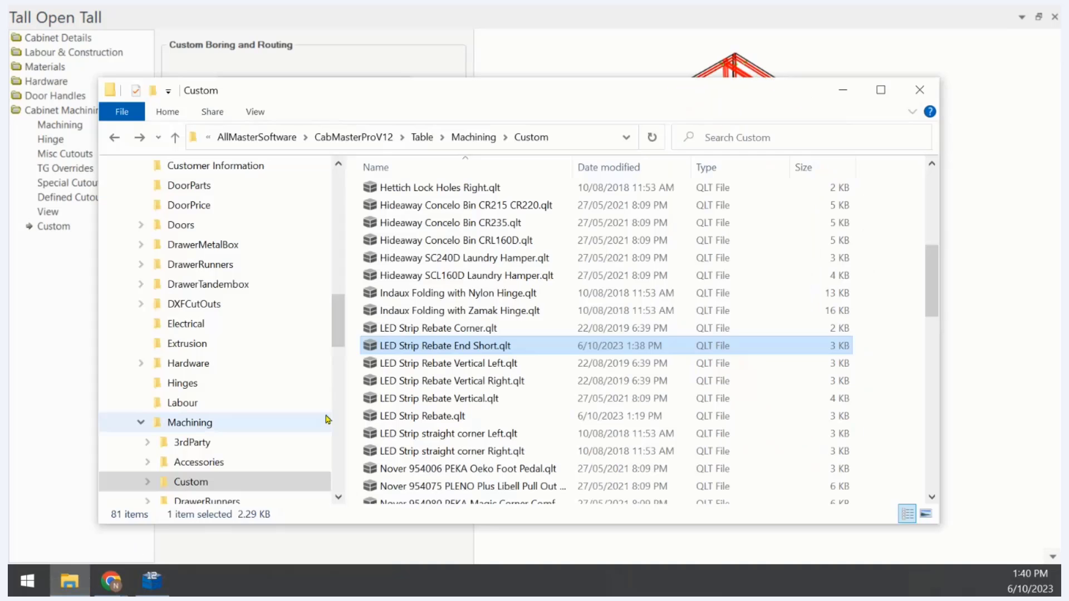
double_click(429, 351)
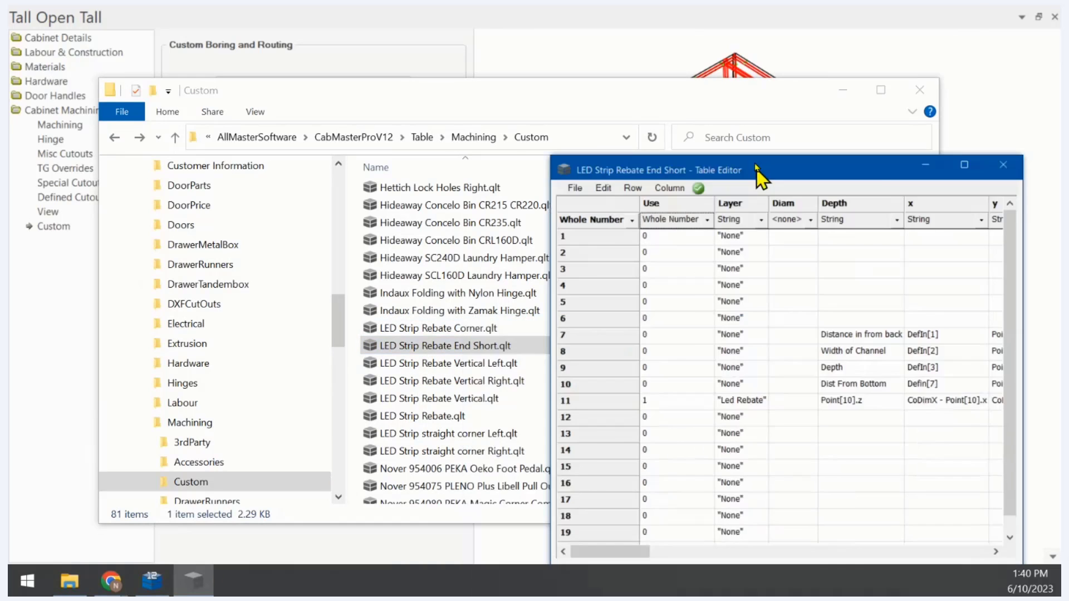
drag(759, 175, 512, 25)
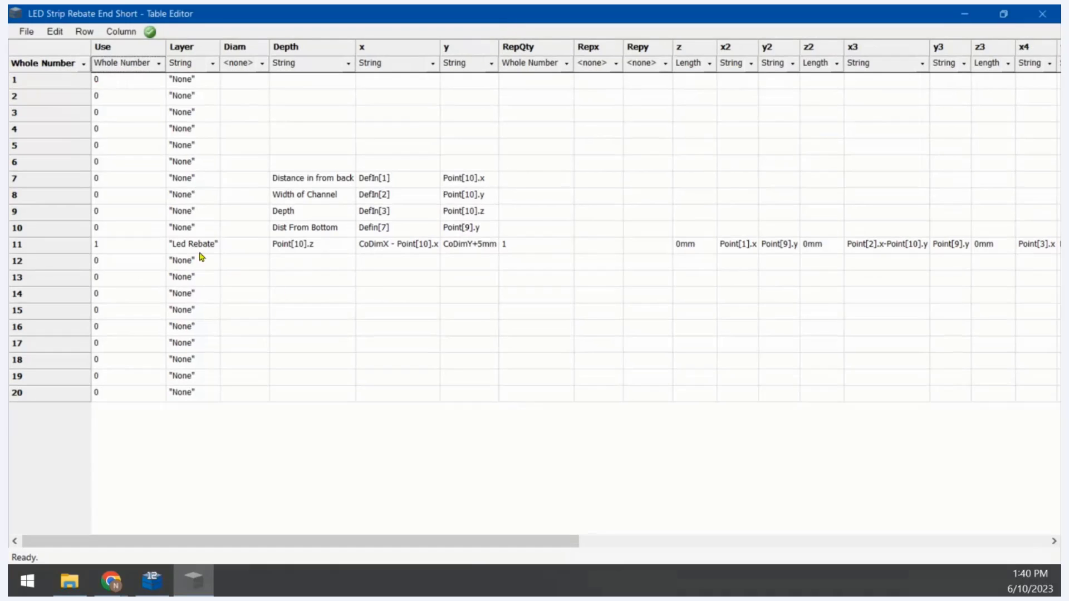
Set row 12's Use value to 1 and its Layer to "Led Rebate"
double_click(145, 252)
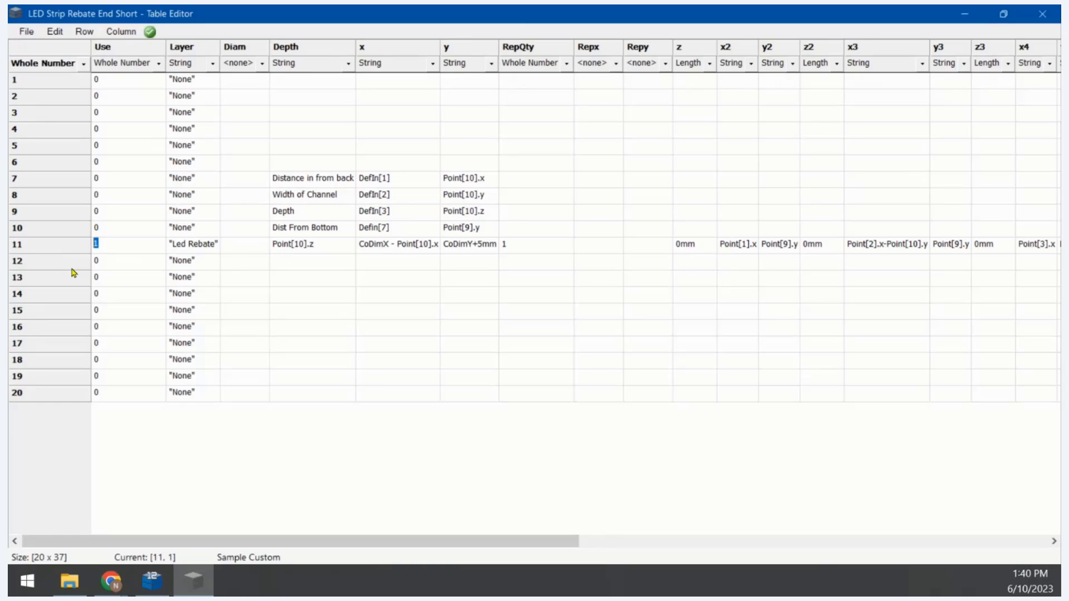
key(Return)
text(1)
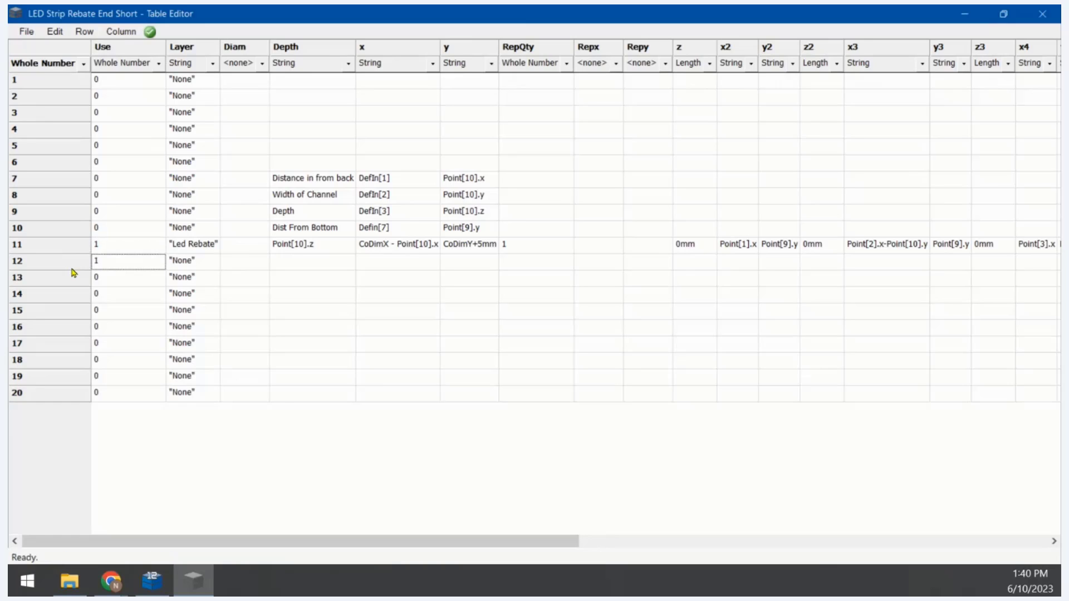
key(Tab)
key(Up)
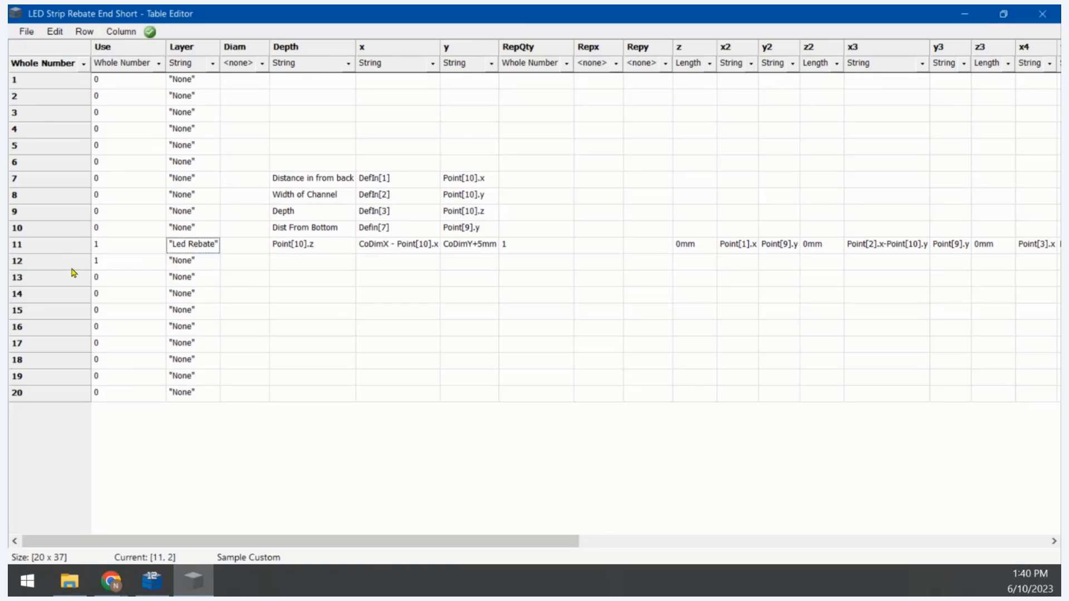
key(Down)
text("Led Rebate")
Copy row 11's Depth formula Point[10].z and x formula CoDimX - Point[10].x into row 12
key(Right)
key(Up)
key(Right)
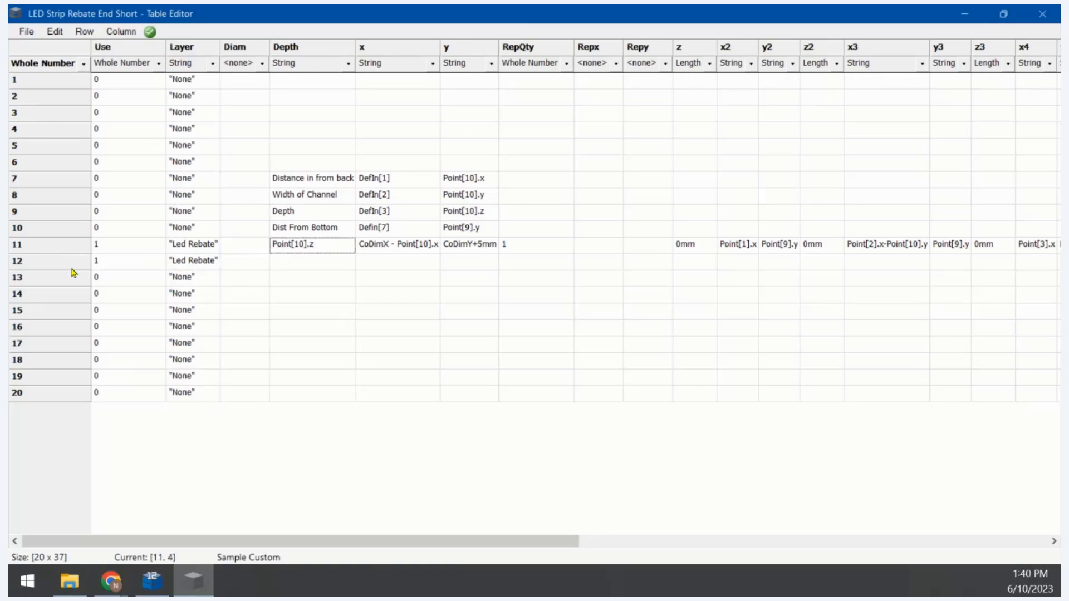
key(ctrl+c)
key(Down)
key(ctrl+v)
key(Up)
key(Right)
key(ctrl+c)
key(Down)
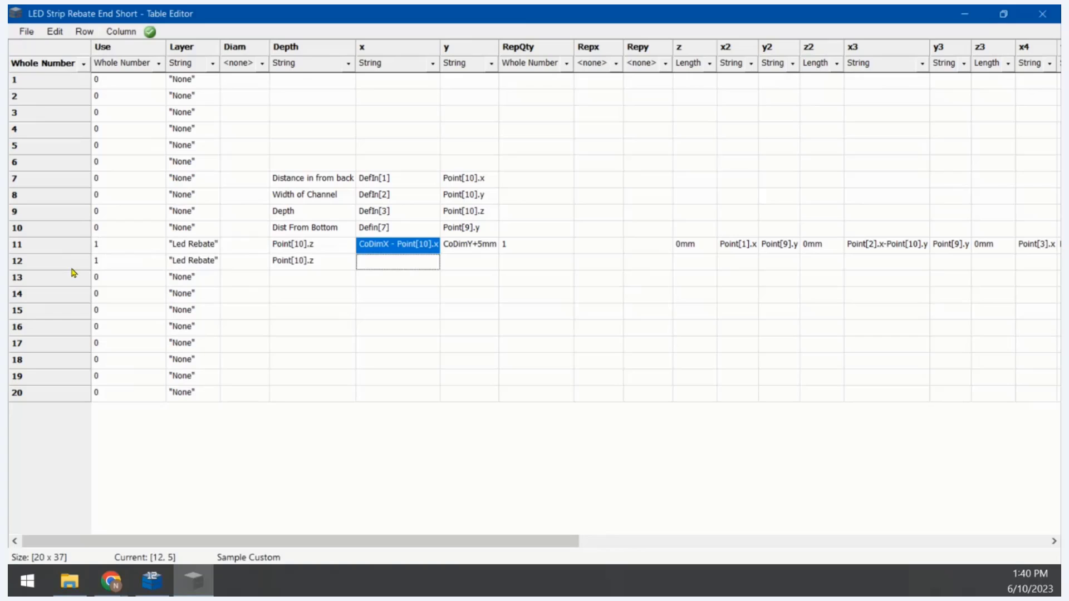
key(ctrl+v)
Copy row 11's y formula CoDimY+5mm and RepQty value 1 into row 12
key(Right)
key(Up)
key(ctrl+c)
key(Down)
key(ctrl+v)
key(Right)
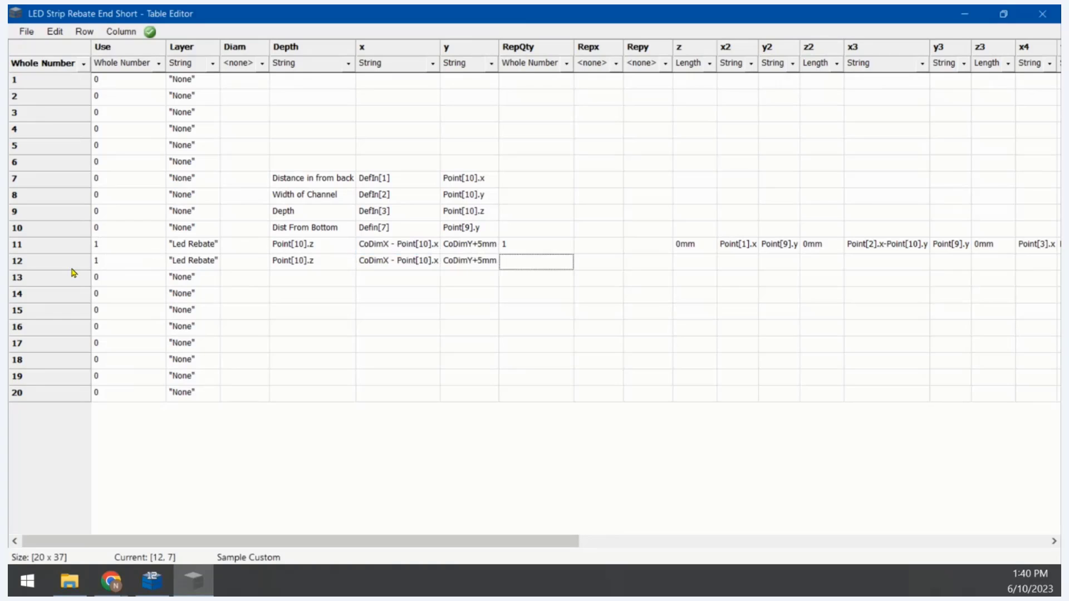
key(Up)
key(ctrl+c)
key(Down)
key(ctrl+v)
Copy row 11's z value of 0mm into row 12
key(Right)
key(Right)
key(Right)
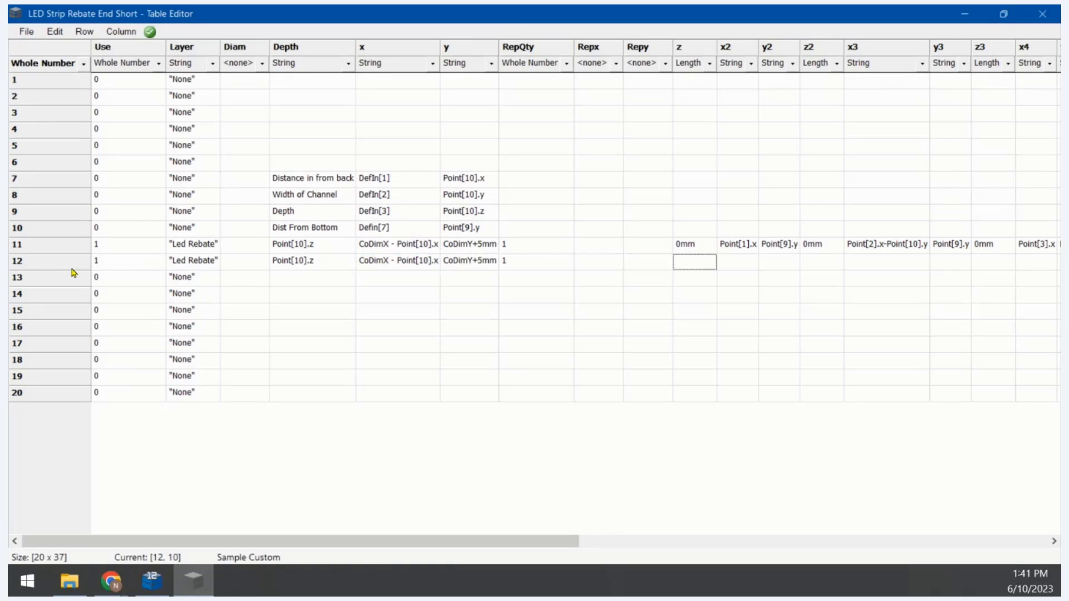
key(Up)
key(ctrl+c)
key(Down)
key(ctrl+v)
Copy row 11's x2 formula Point[1].x and y2 formula Point[9].y into row 12
key(Right)
key(Up)
key(Down)
key(Right)
key(Left)
key(Up)
key(ctrl+c)
key(Down)
key(ctrl+v)
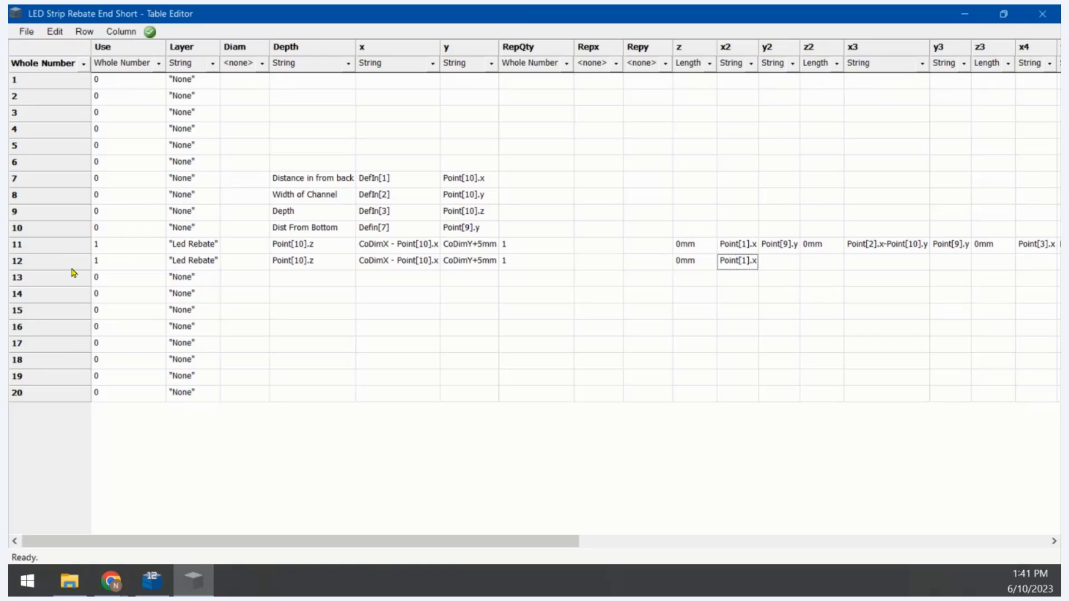
key(Right)
key(Up)
key(ctrl+c)
key(Down)
key(ctrl+v)
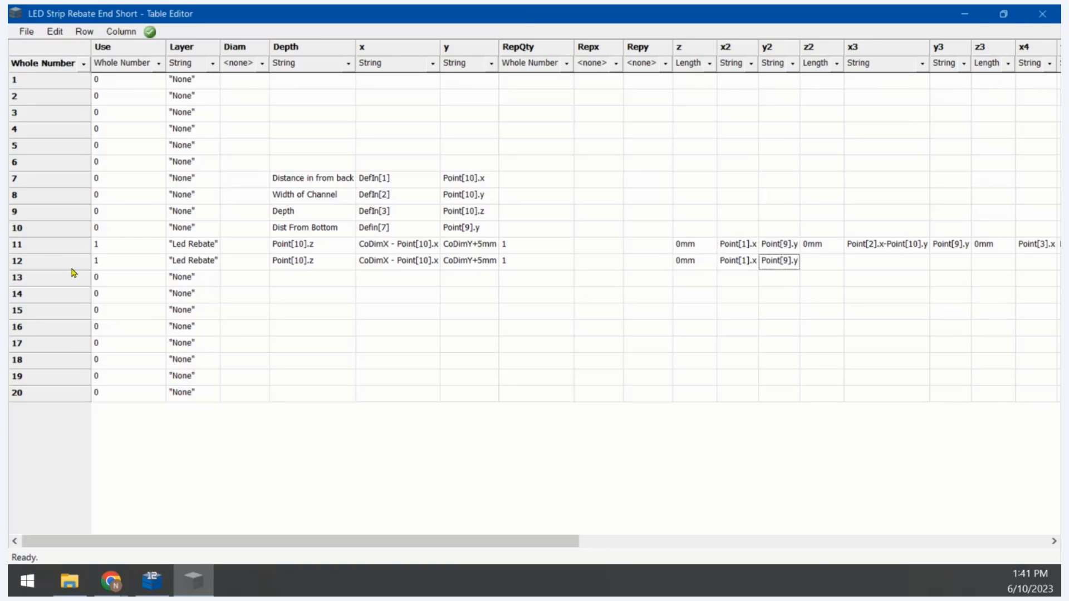
Copy row 11's z2 value of 0mm into row 12
key(Right)
key(Up)
key(ctrl+c)
key(Down)
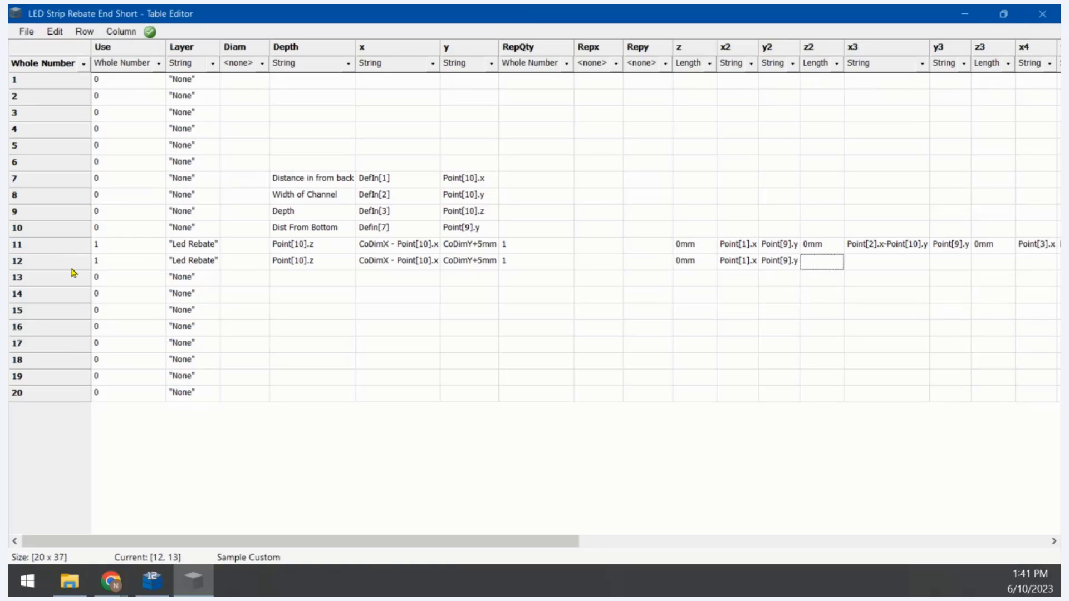
key(ctrl+v)
key(Right)
key(Right)
key(Right)
key(Right)
key(Right)
key(Right)
key(Right)
key(Right)
key(Right)
key(Right)
key(Right)
key(Right)
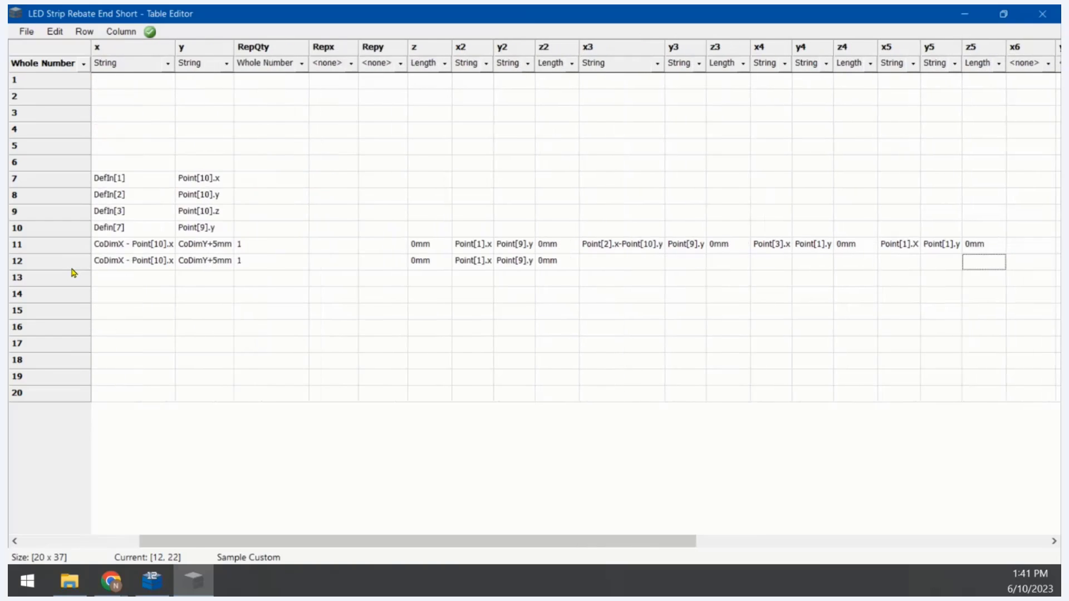
key(Left)
key(Left)
key(Left)
key(Left)
key(Left)
key(Left)
key(Left)
key(Left)
key(Left)
key(Left)
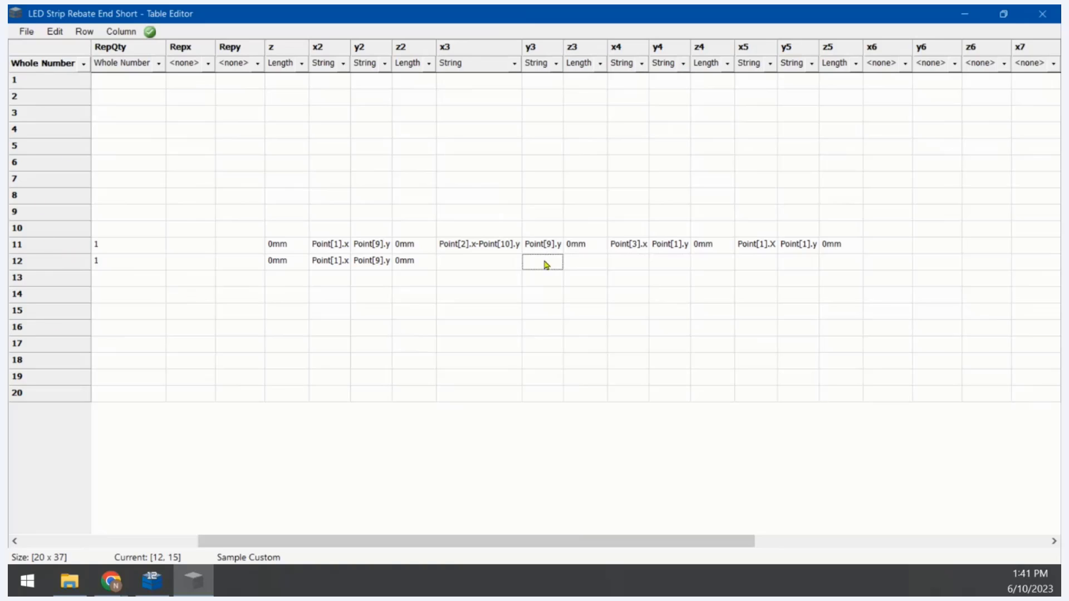
Copy row 11's x3 formula Point[2].x-Point[10].y and y3 formula Point[9].y into row 12
double_click(473, 247)
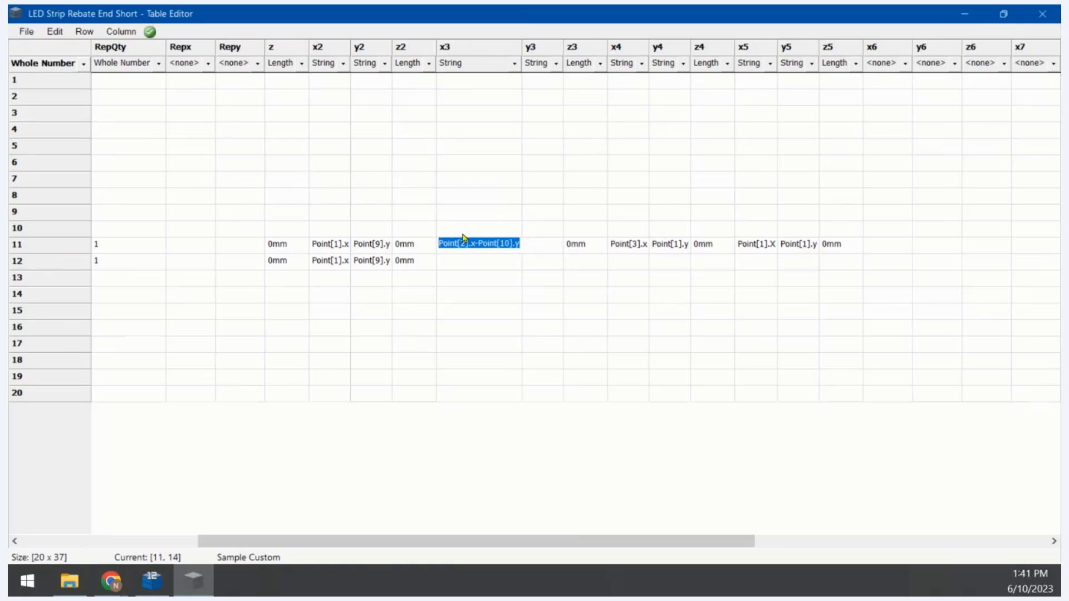
key(ctrl+c)
key(Return)
key(Down)
key(ctrl+v)
key(Tab)
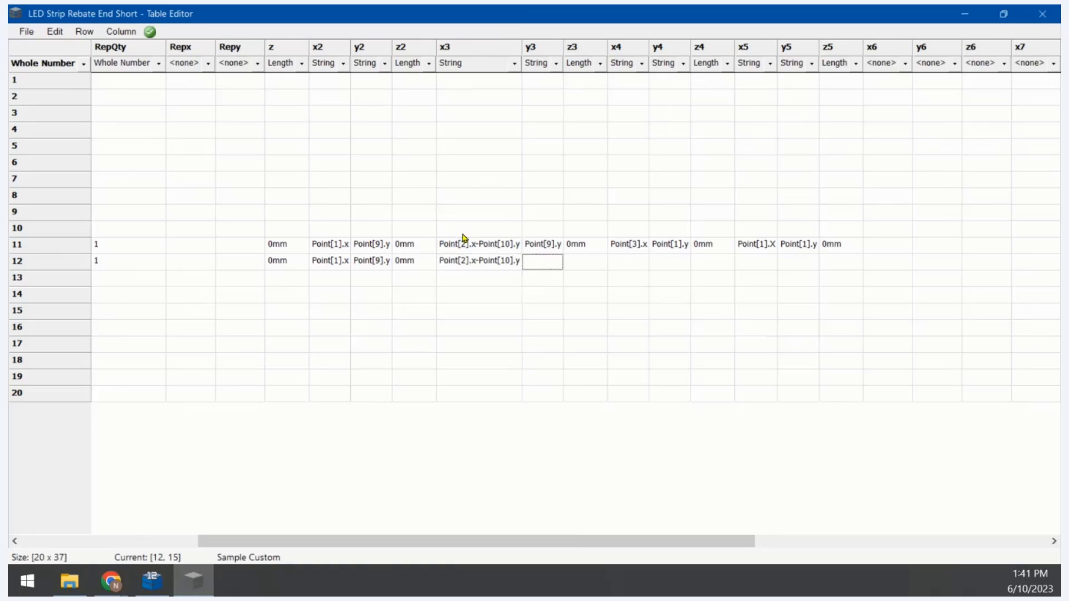
key(Up)
key(ctrl+c)
key(Down)
key(ctrl+v)
key(Tab)
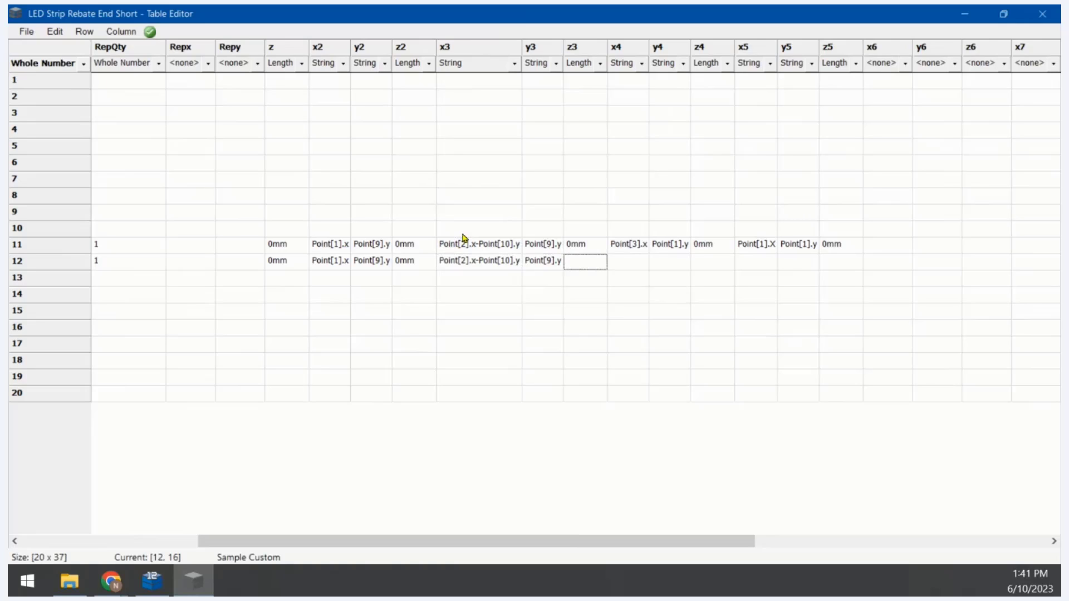
Copy row 11's z3 value of 0mm and x4 formula Point[3].x into row 12
key(Up)
key(ctrl+c)
key(Down)
key(ctrl+v)
key(Tab)
key(Up)
key(ctrl+c)
key(Down)
key(ctrl+v)
Copy row 11's y4 formula Point[1].y and z4 value of 0mm into row 12
key(Tab)
key(Up)
key(ctrl+c)
key(Down)
key(ctrl+v)
key(Tab)
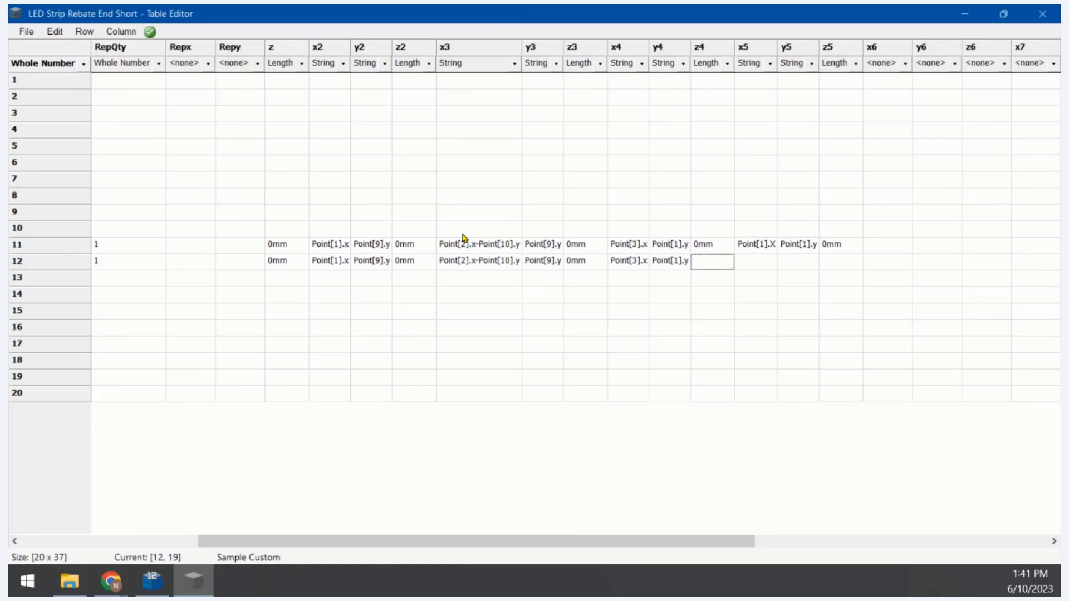
key(Up)
key(ctrl+c)
key(Down)
key(ctrl+v)
Copy row 11's x5 formula Point[1].X and y5 formula Point[1].y into row 12
key(Tab)
key(Up)
key(ctrl+c)
key(Down)
key(ctrl+v)
key(Tab)
key(Up)
key(ctrl+c)
key(Down)
key(ctrl+v)
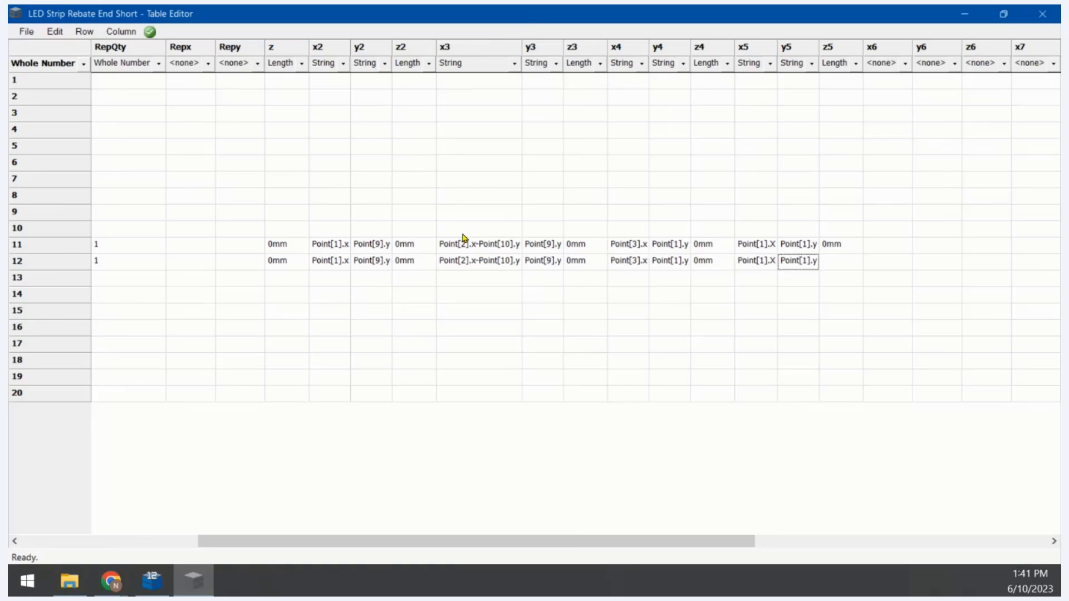
Copy row 11's z5 value of 0mm into row 12
key(Tab)
key(Up)
key(ctrl+c)
key(Down)
key(ctrl+v)
key(Tab)
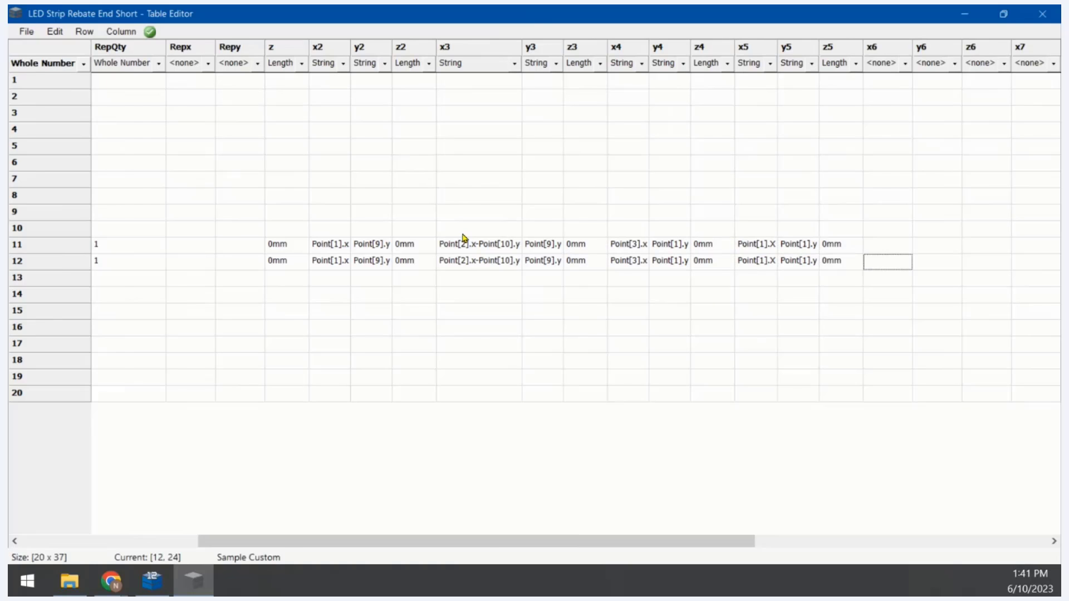
Copy row 11's y9 value DefIn[7] into row 12
key(End)
key(Left)
key(Left)
key(Left)
key(Left)
key(Left)
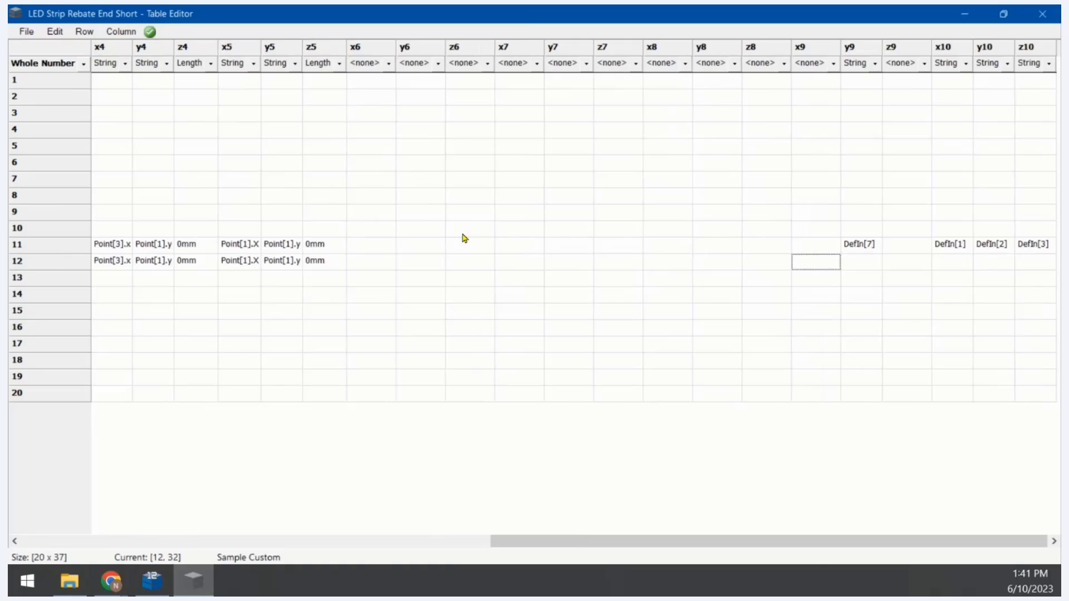
key(Right)
key(Up)
key(ctrl+c)
key(Down)
key(ctrl+v)
key(Tab)
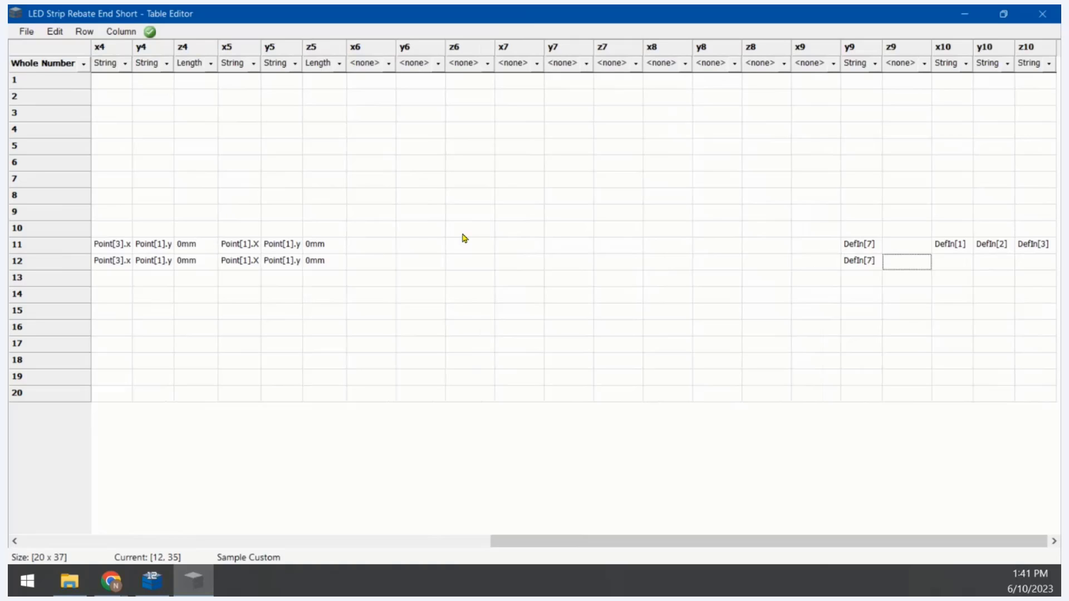
Copy row 11's x10 value DefIn[1] into row 12
key(Tab)
key(Up)
key(ctrl+c)
key(Down)
key(ctrl+v)
key(Up)
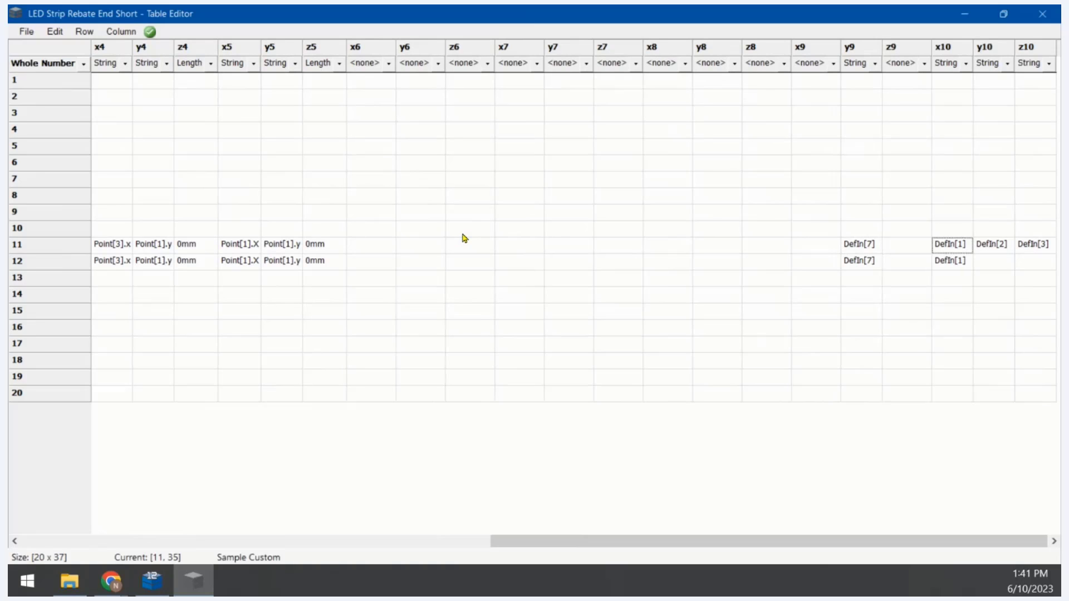
key(Tab)
key(ctrl+v)
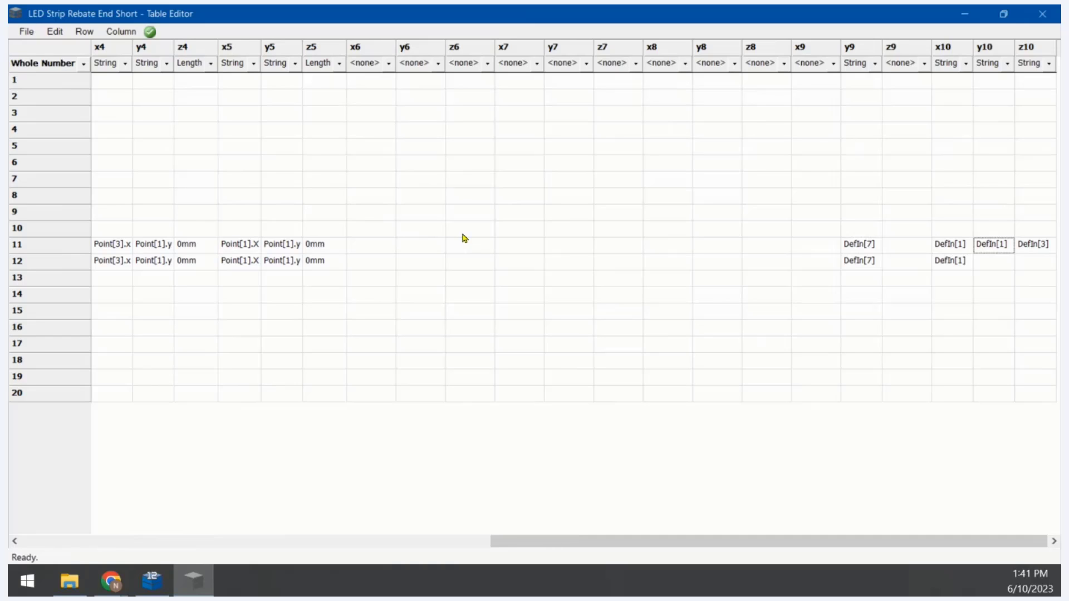
key(Left)
key(Down)
key(Up)
key(Right)
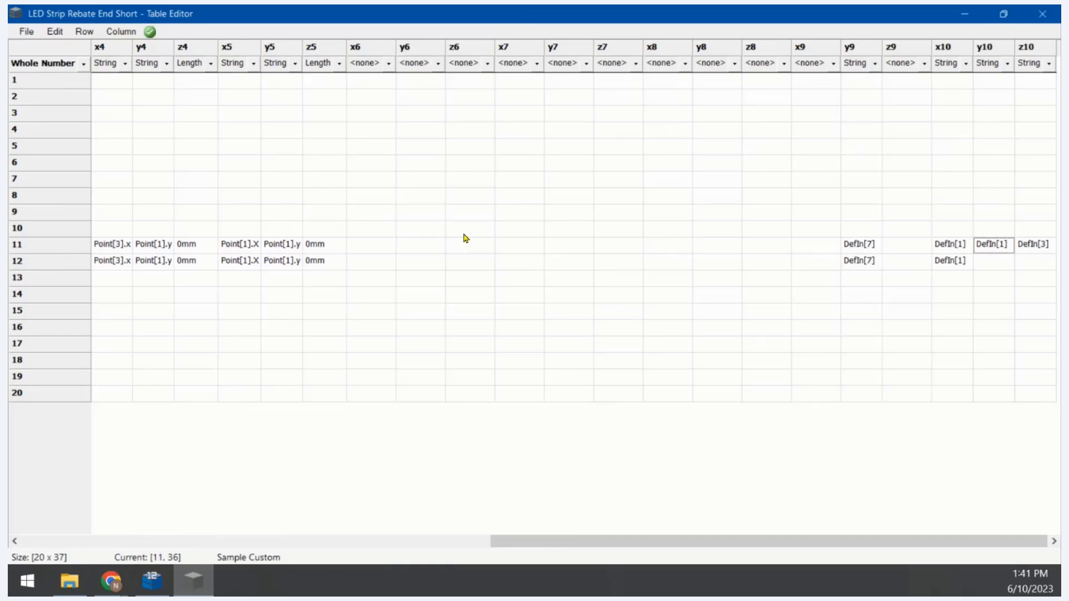
click(1008, 250)
click(1009, 245)
Copy row 11's z10 value DefIn[3] and y10 value DefIn[2] into row 12
key(Left)
key(Tab)
key(Down)
key(ctrl+v)
key(Left)
key(Up)
key(ctrl+c)
key(Down)
key(ctrl+v)
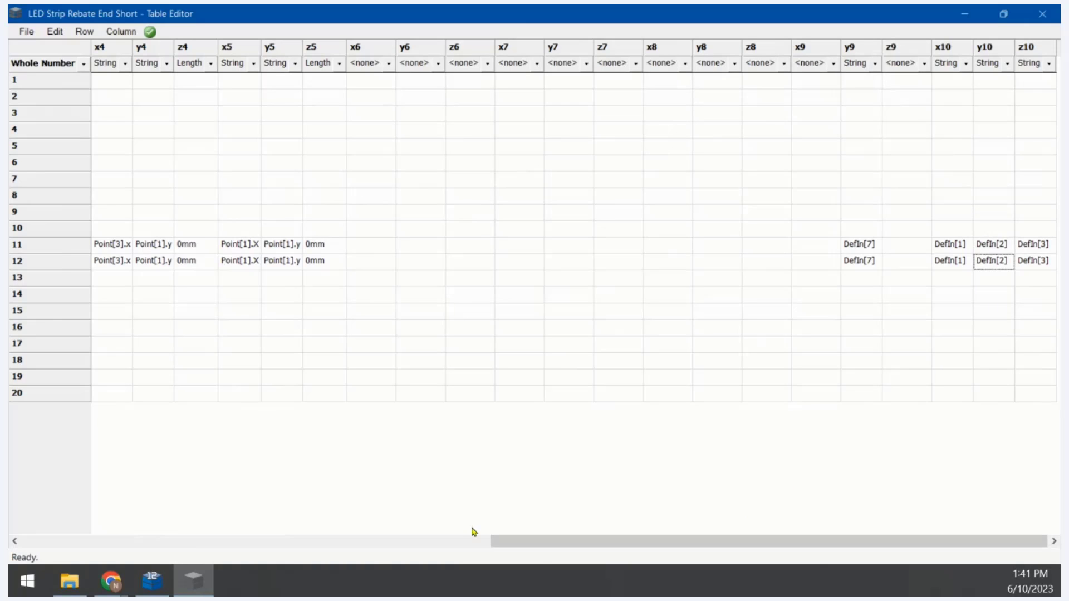
Set row 12's Use value to 0
key(ctrl+shift+Down)
drag(532, 544, 11, 559)
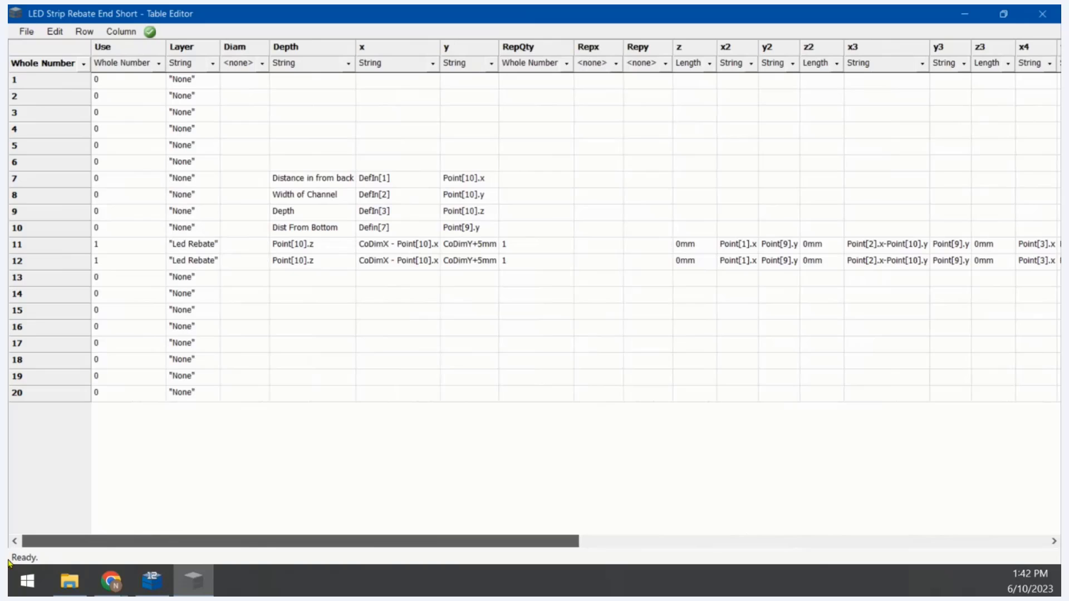
click(114, 263)
text(0)
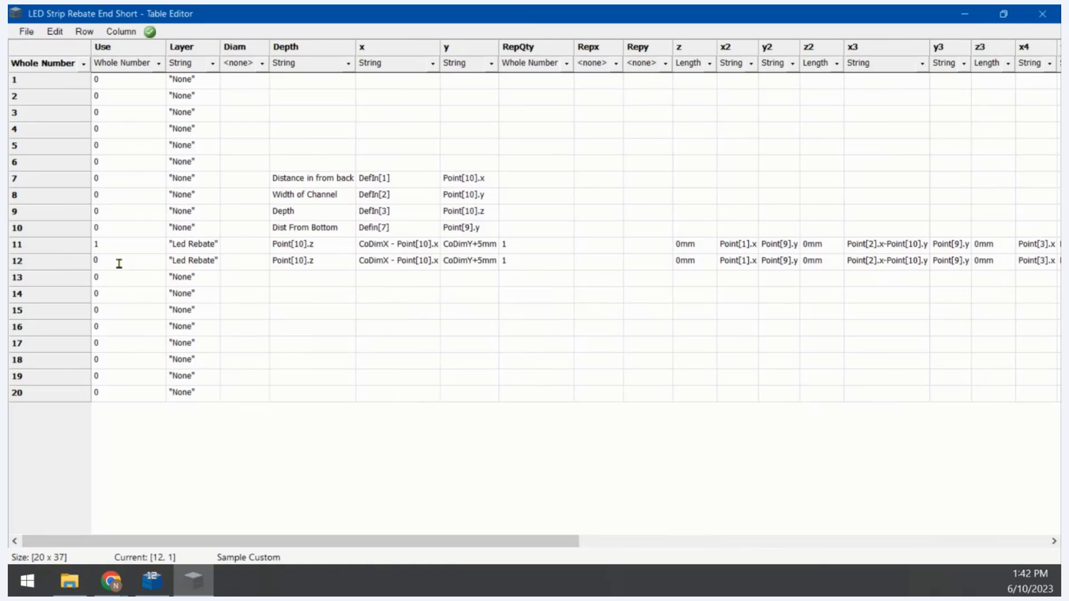
click(289, 358)
Switch to CabMaster Designer, close the tall cabinet's window and examine the rebate point diagram on the Create page
click(164, 591)
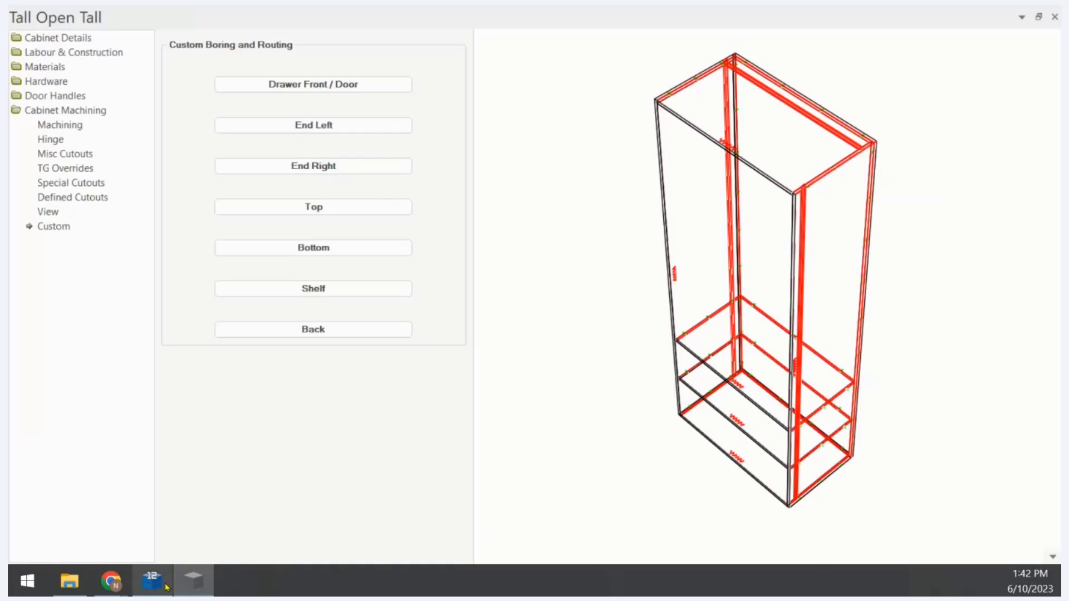
click(1047, 20)
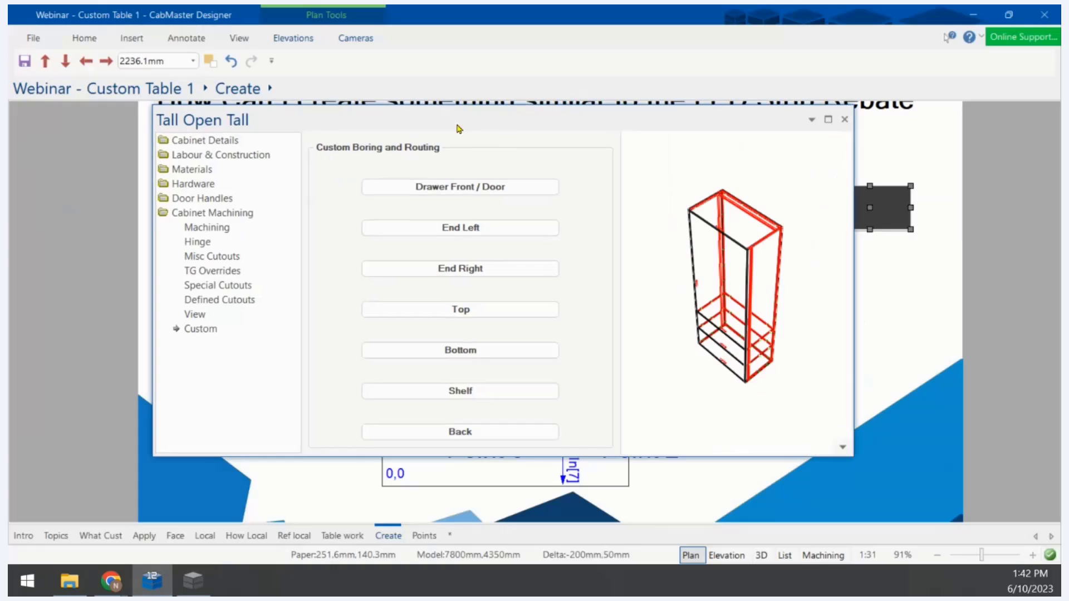
click(844, 119)
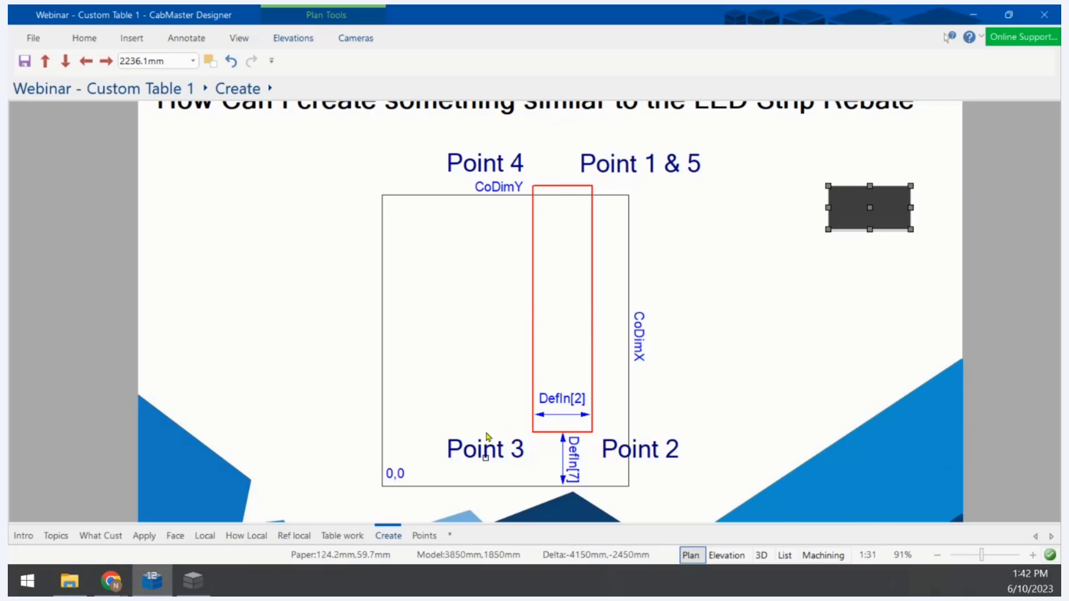
click(428, 437)
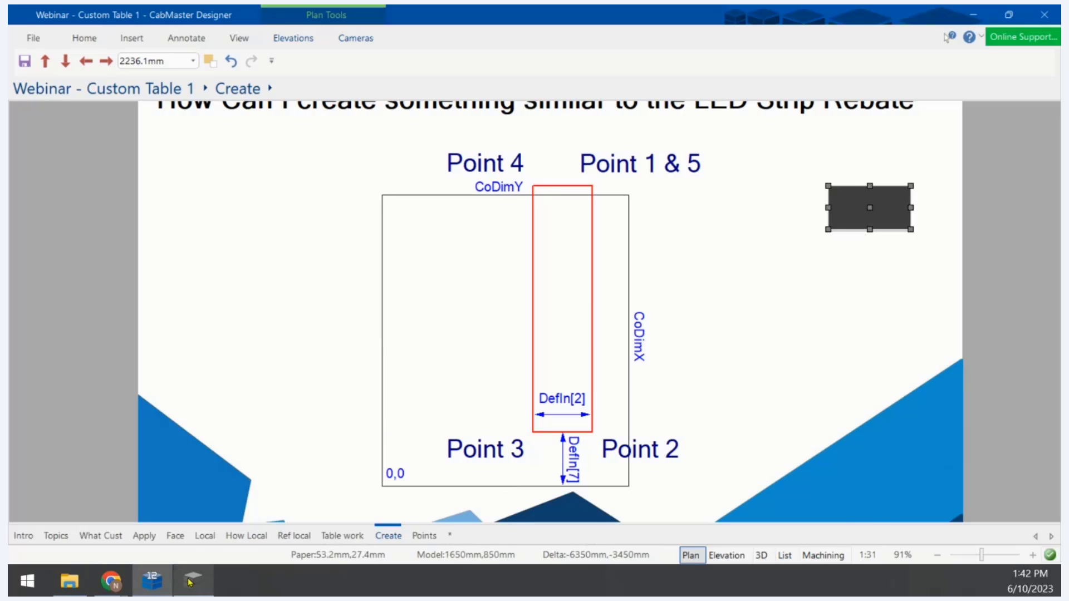
Return to the Table Editor and reduce row 12's x formula to Point[10].x by removing the CoDimX term
mouse_move(190, 583)
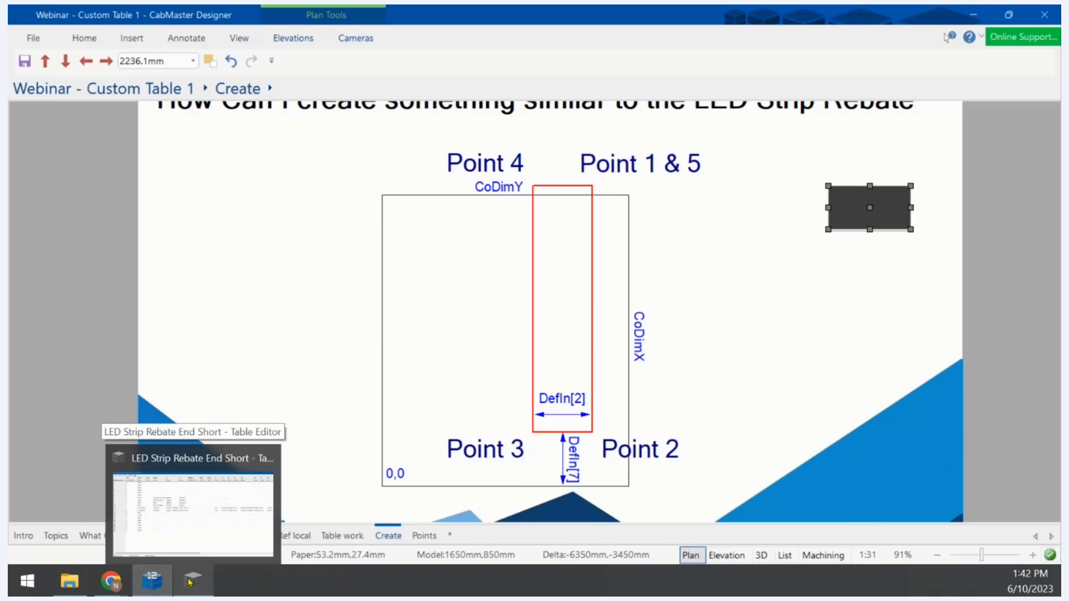
click(190, 582)
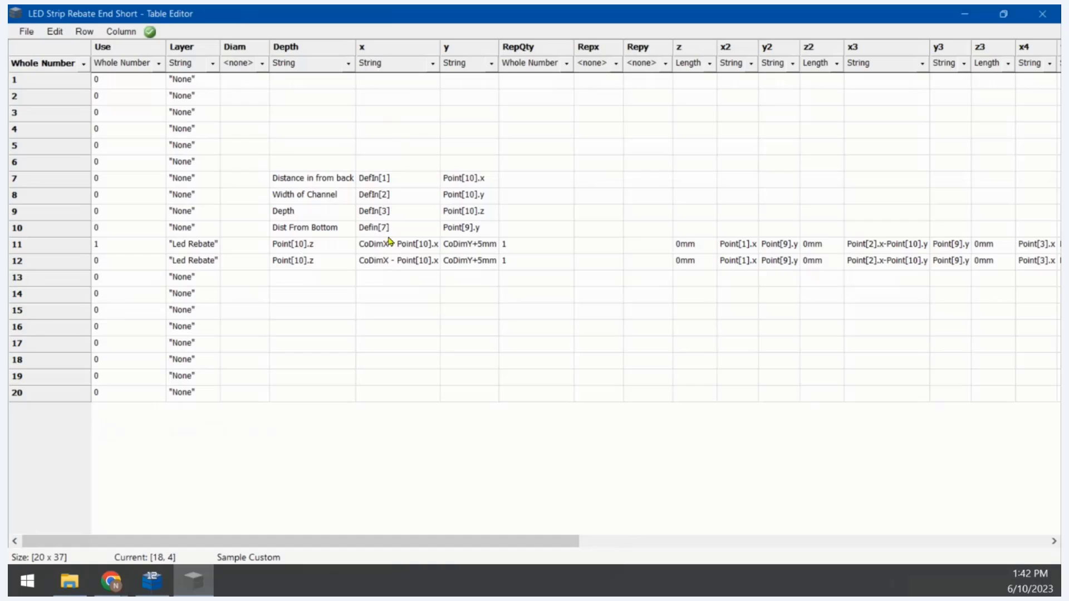
double_click(389, 247)
double_click(388, 257)
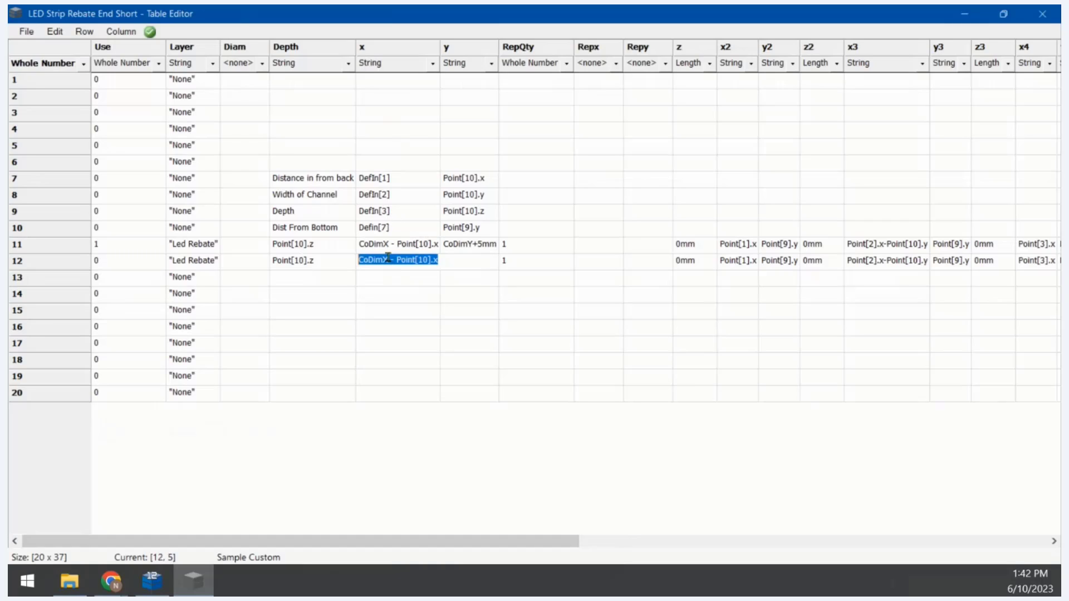
click(388, 258)
key(BackSpace)
key(BackSpace)
key(BackSpace)
key(BackSpace)
key(BackSpace)
key(BackSpace)
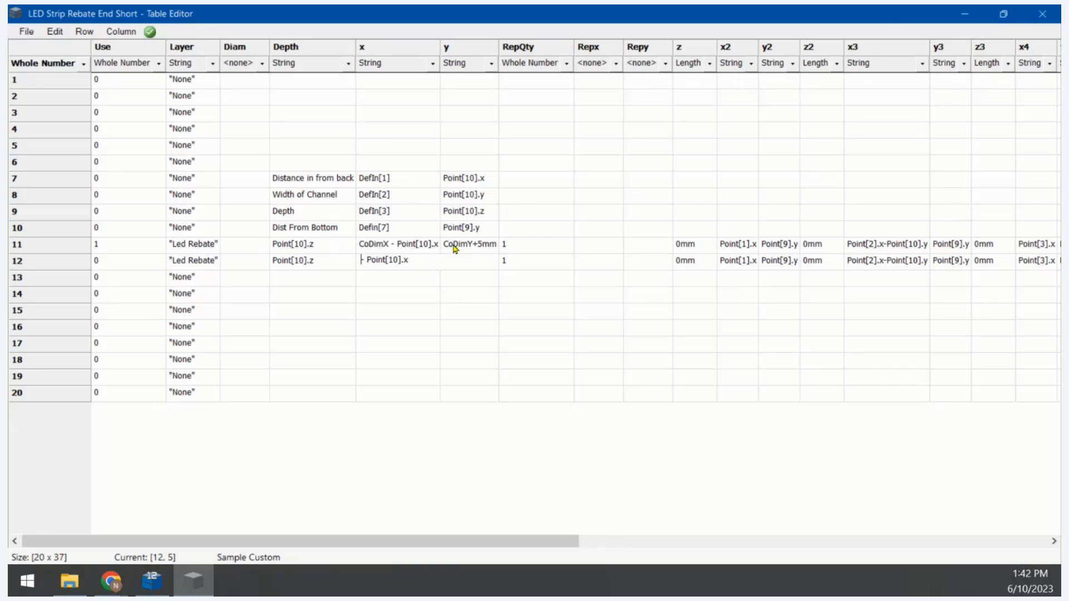
key(Right)
key(Right)
key(BackSpace)
key(BackSpace)
key(Tab)
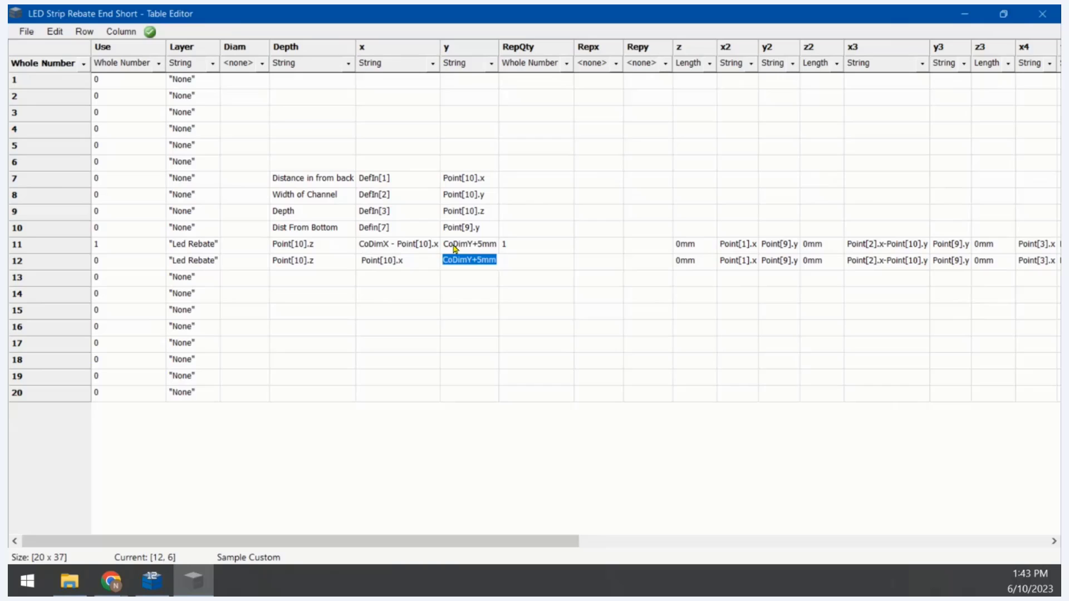
Set row 12's Use value to 1 and save the table
click(106, 262)
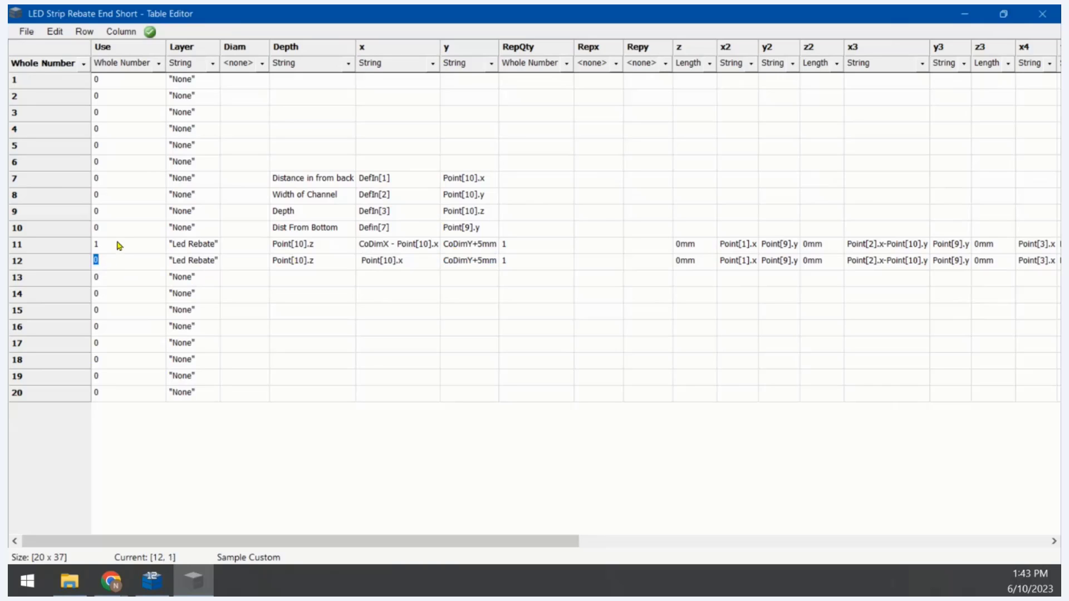
text(1)
click(26, 33)
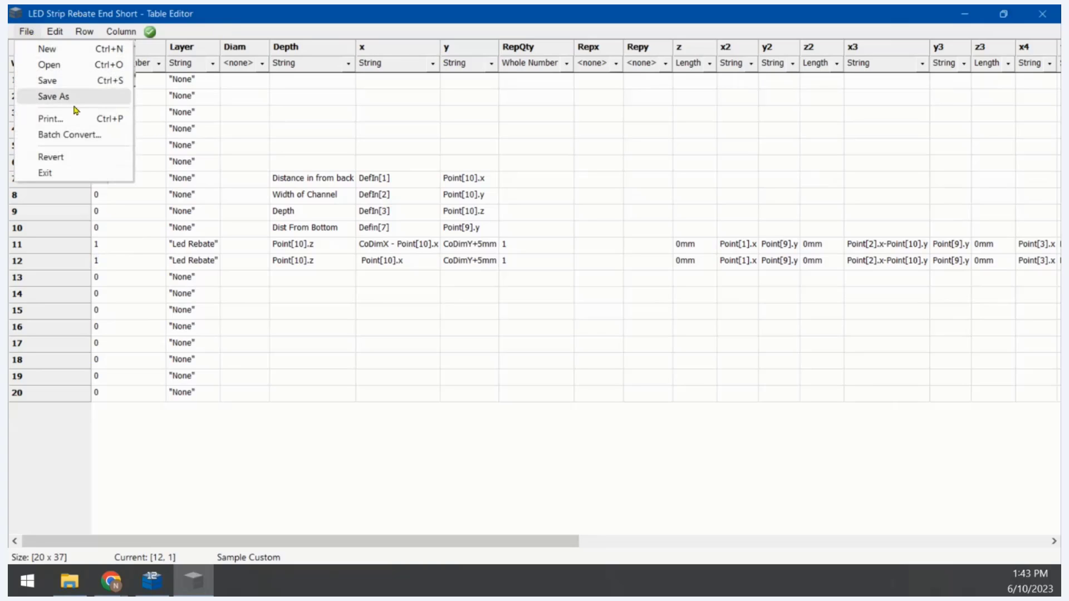
click(78, 84)
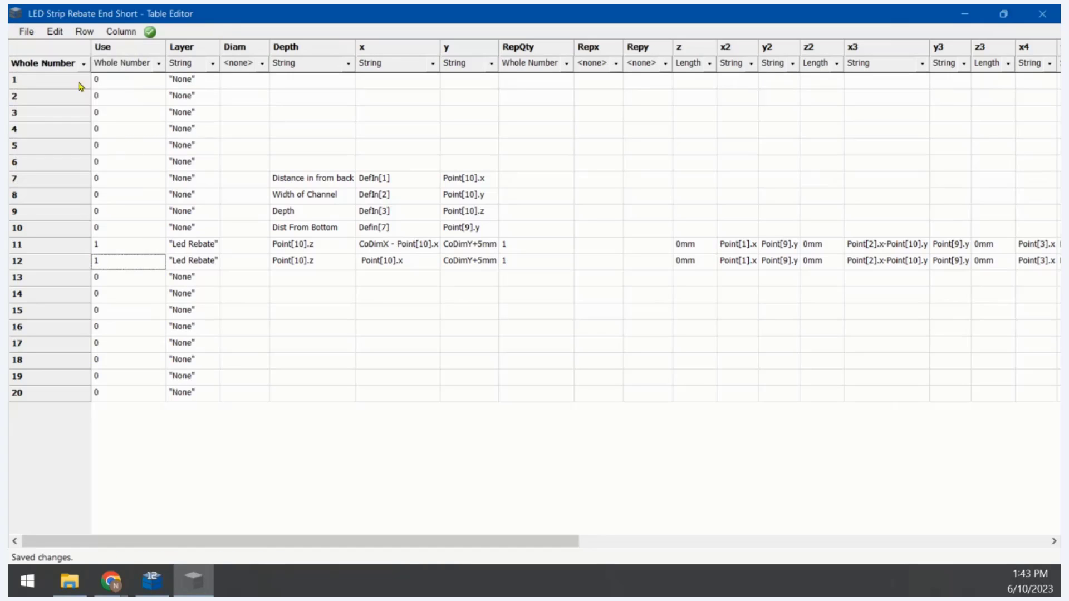
Close the Table Editor, then re-import and recalculate all cabinets in CabMaster Designer
click(1042, 13)
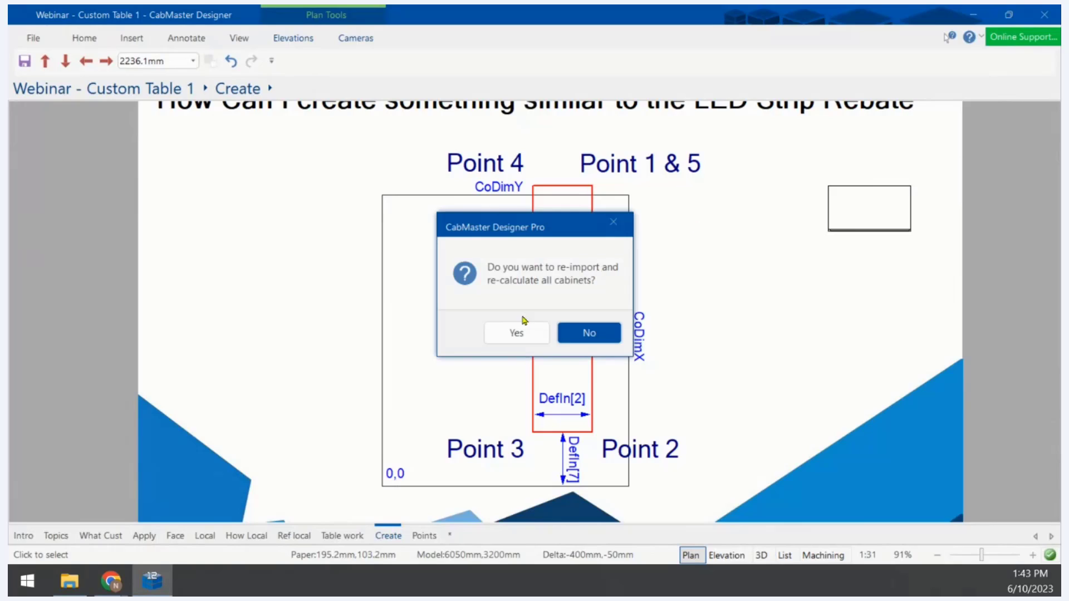
click(515, 336)
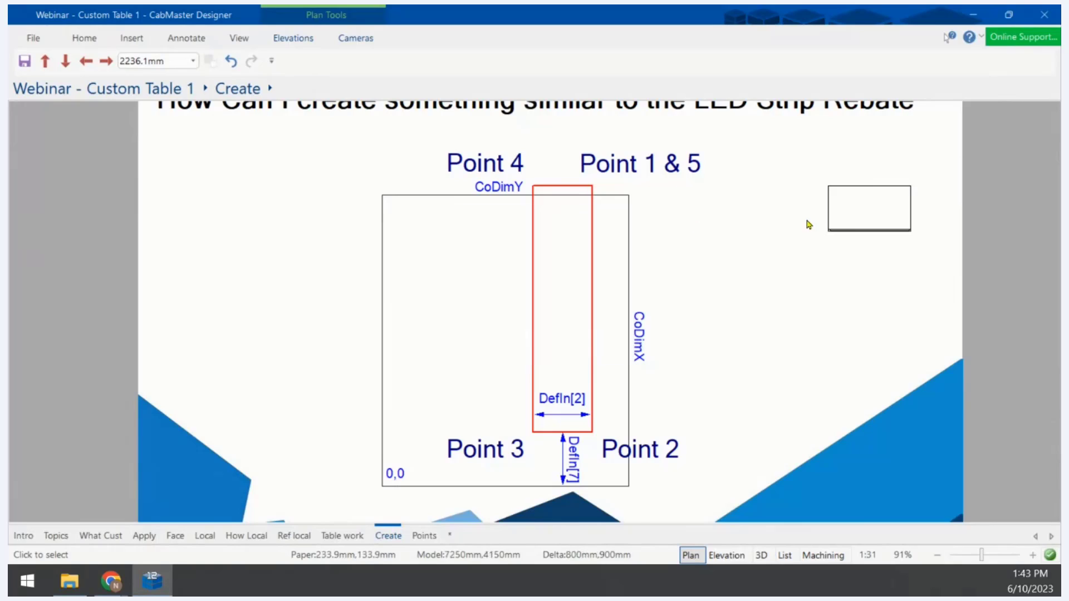
click(435, 399)
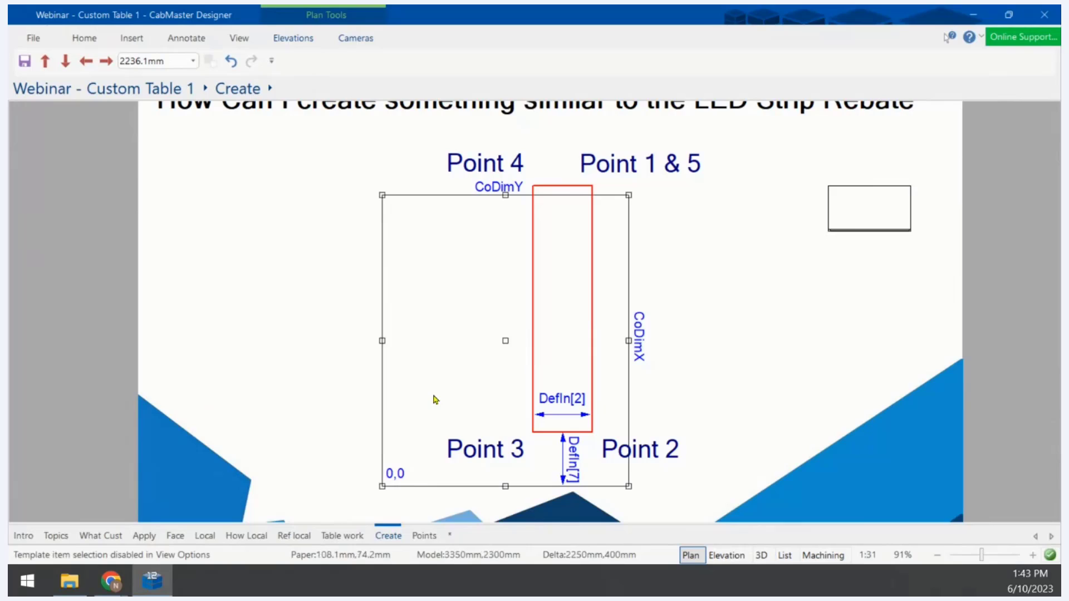
Open the tall cabinet, display its End Left panel and inspect the two upper vertices of the rebate nearest the left edge
click(888, 223)
double_click(888, 221)
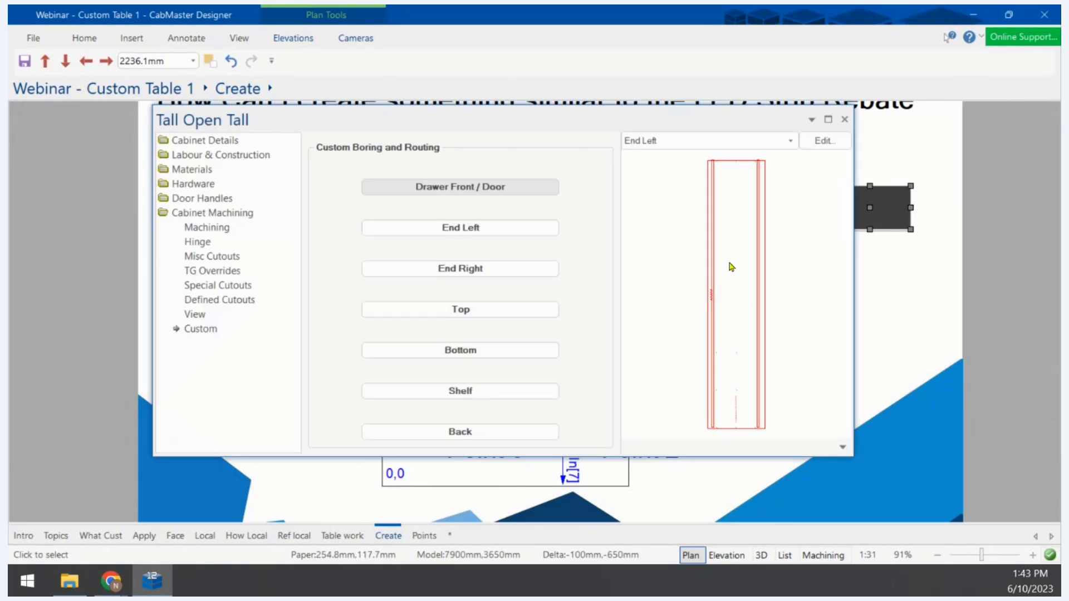
scroll(730, 265, up, 1)
scroll(750, 241, down, 4)
scroll(743, 189, up, 7)
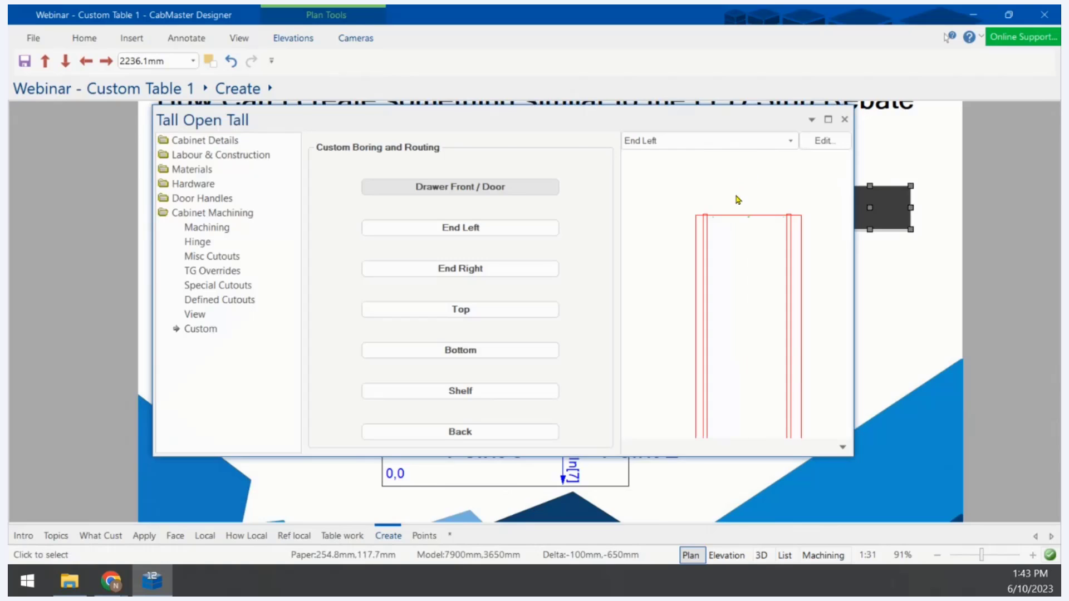
scroll(716, 210, up, 3)
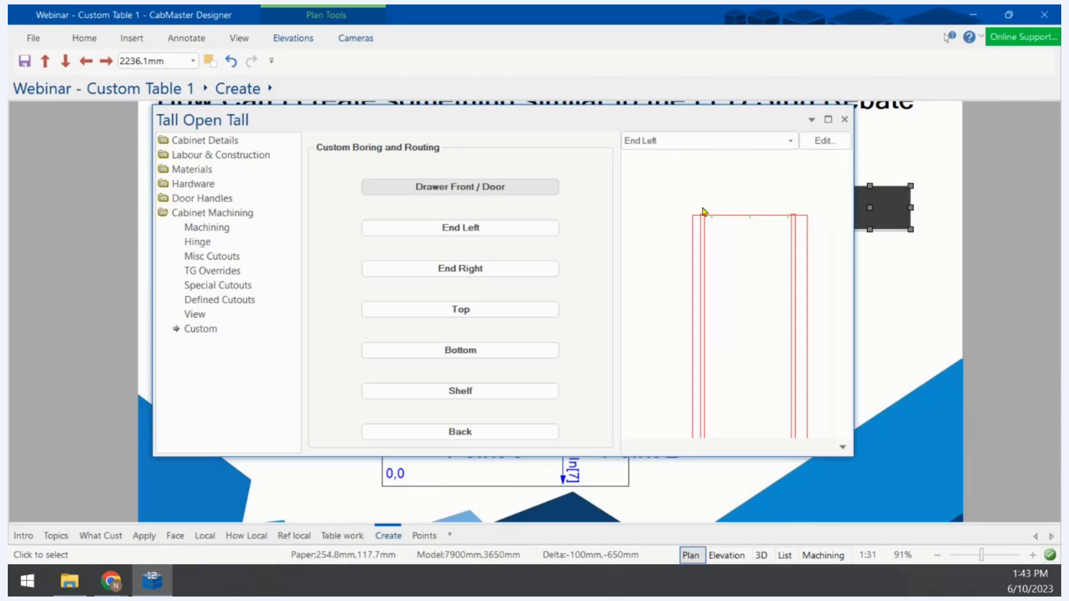
scroll(703, 210, up, 4)
scroll(702, 222, down, 4)
scroll(696, 228, up, 6)
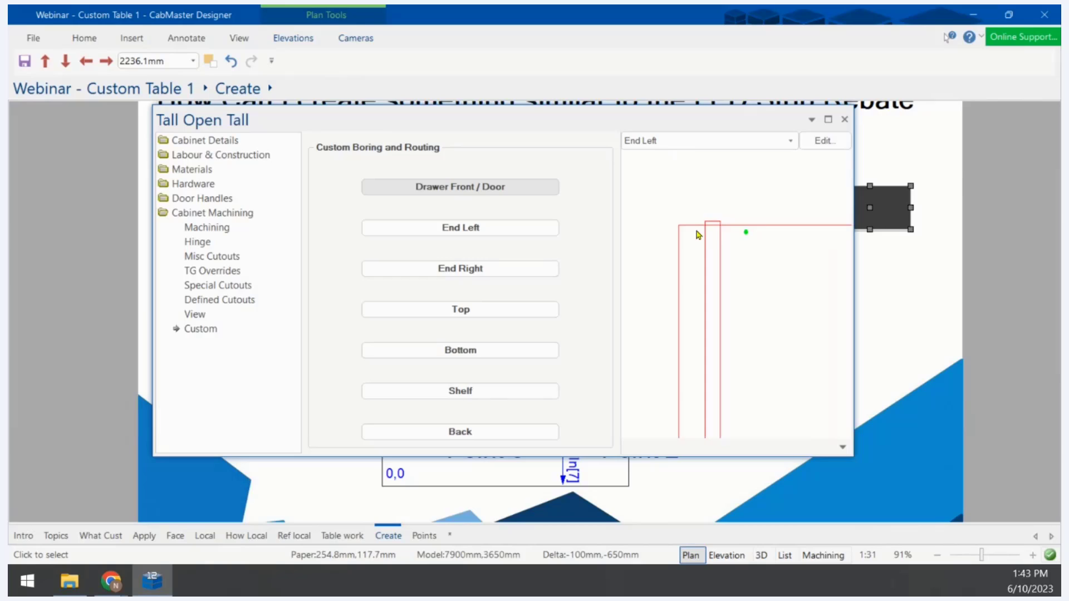
scroll(697, 234, up, 2)
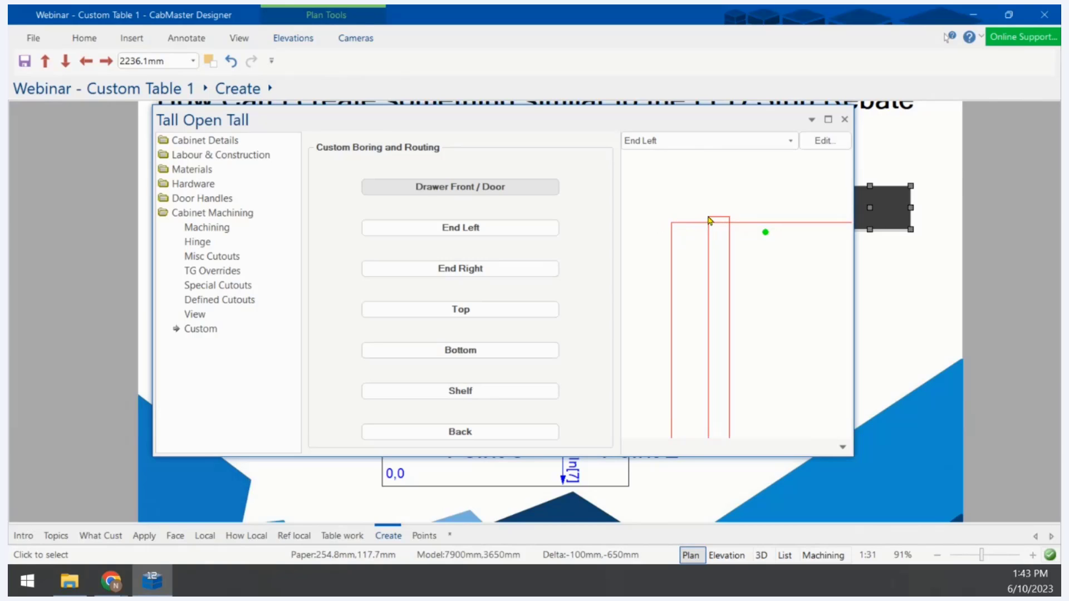
click(707, 220)
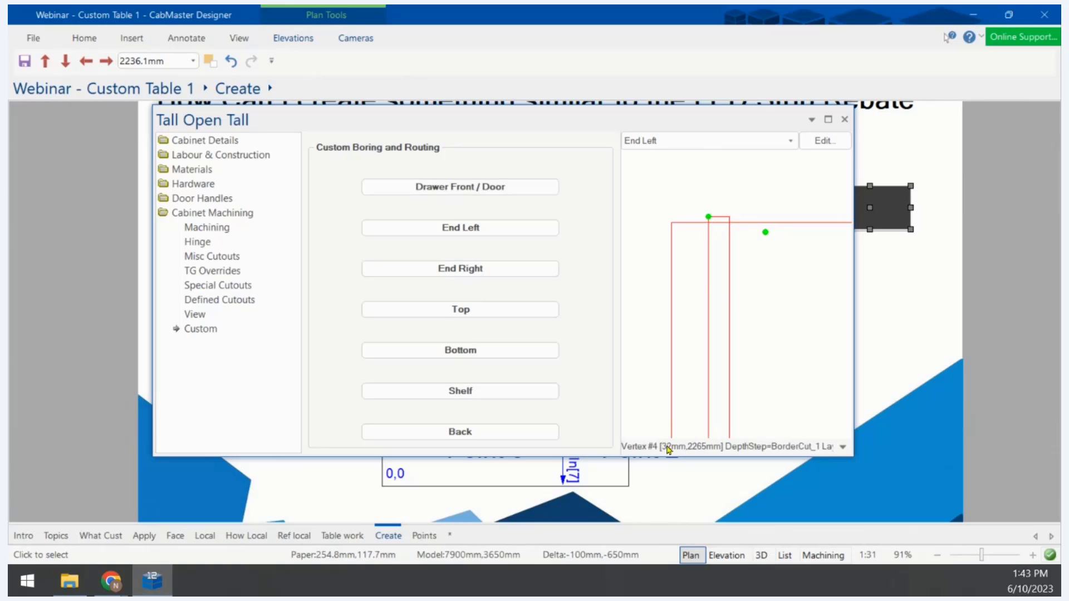
click(729, 217)
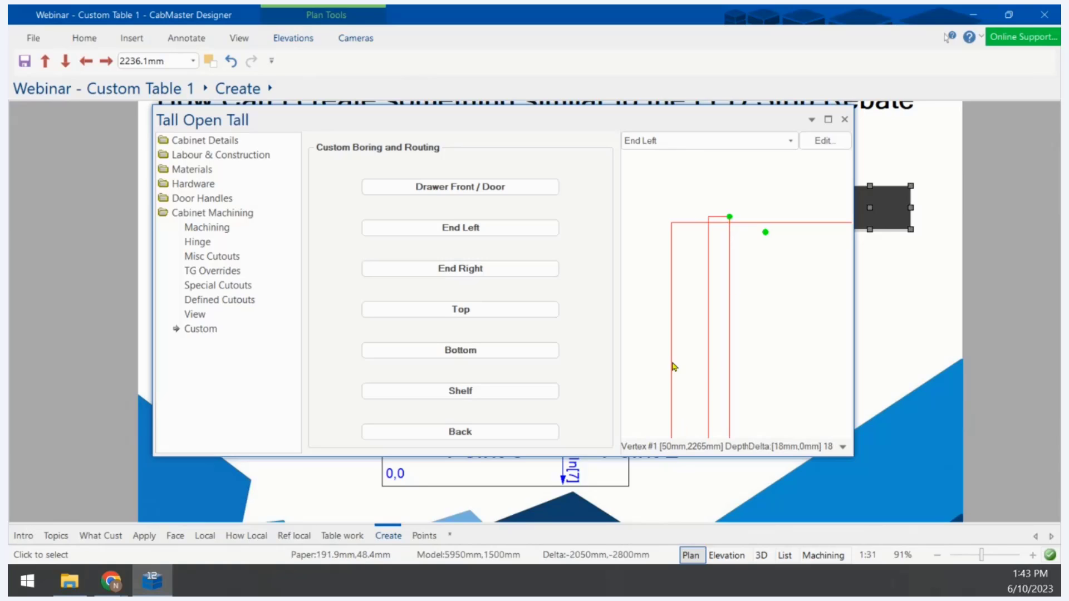
scroll(670, 241, down, 3)
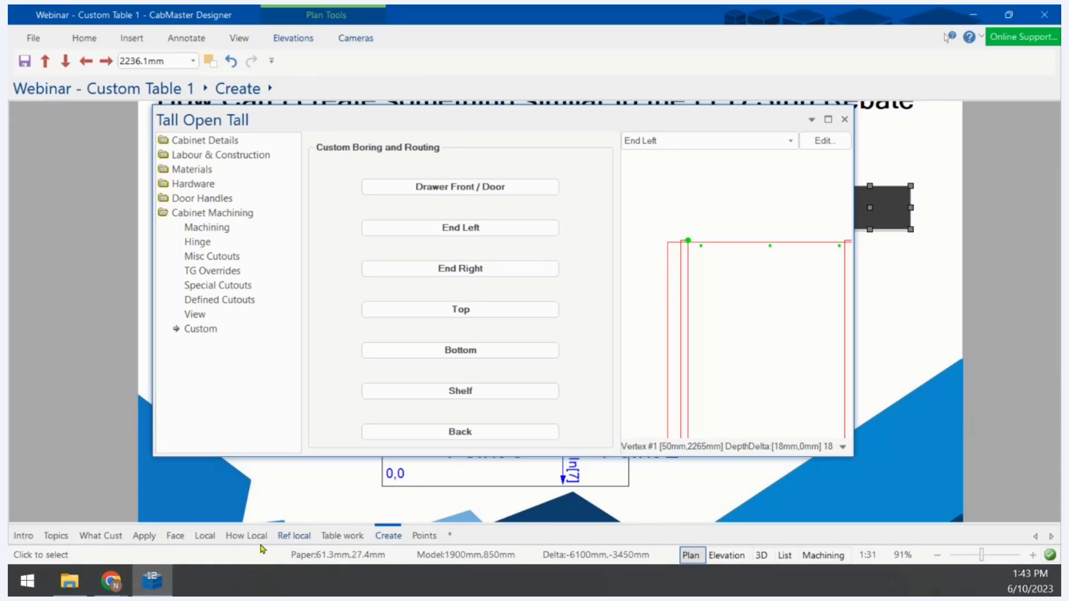
Reopen the LED Strip Rebate End Short table and change row 12's x3 formula to Point[2].x+Point[10].y
click(71, 582)
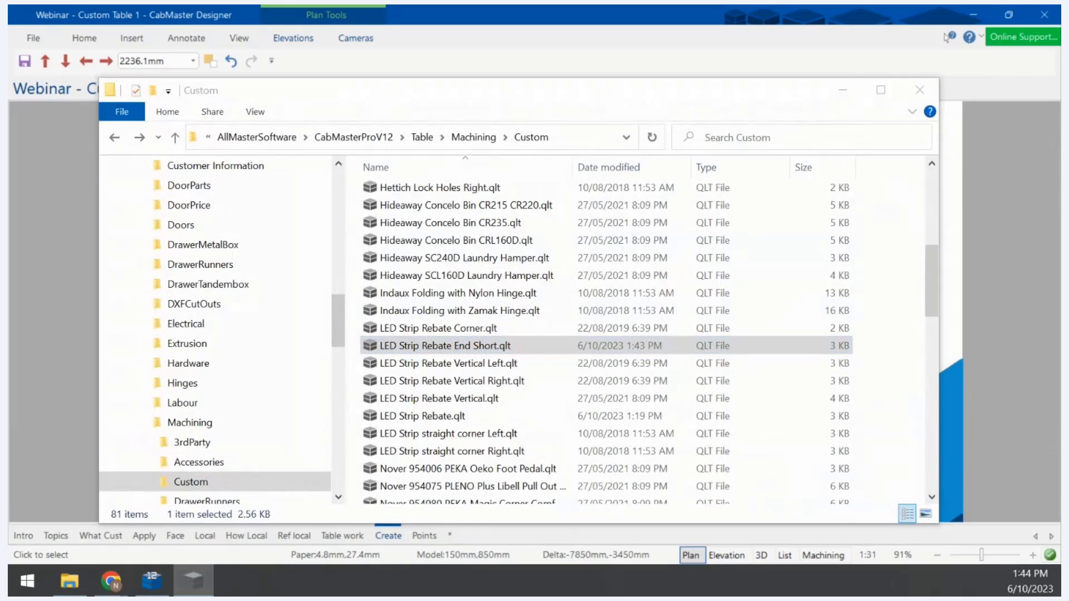
drag(731, 244, 356, 6)
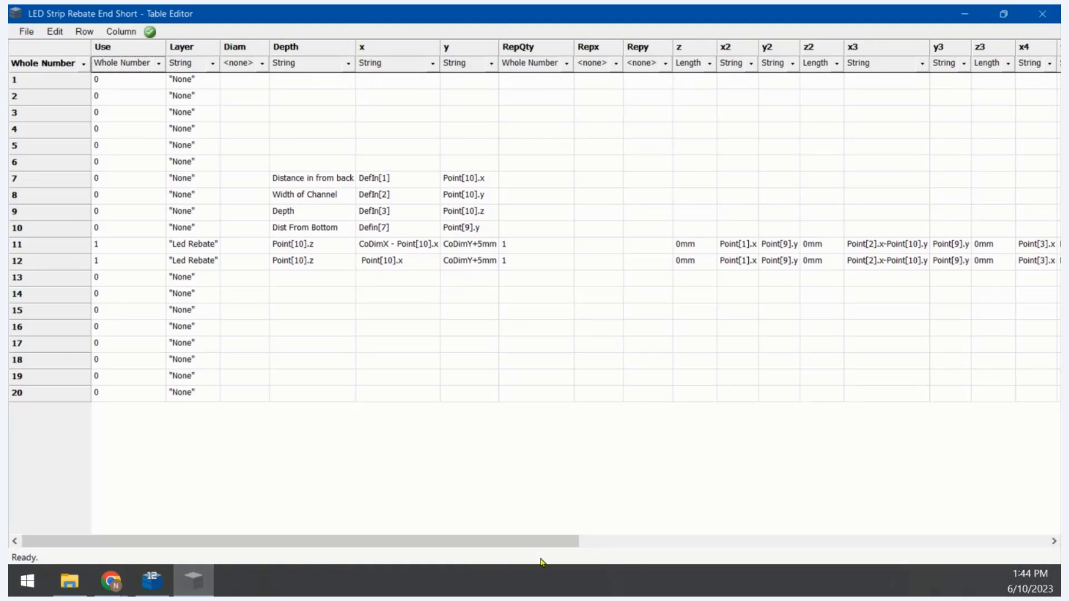
drag(546, 549, 718, 516)
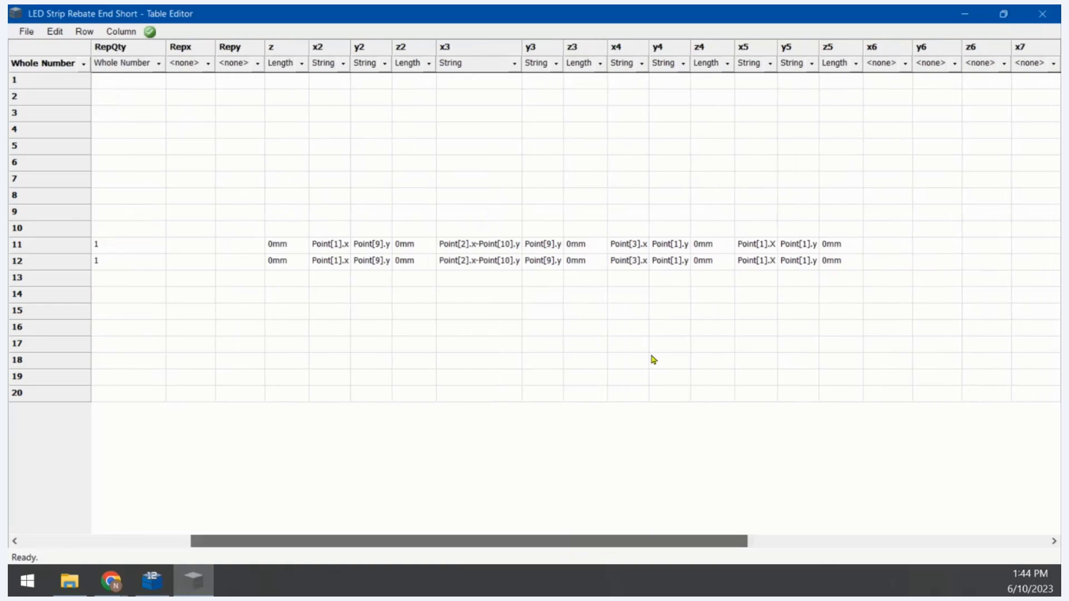
double_click(485, 260)
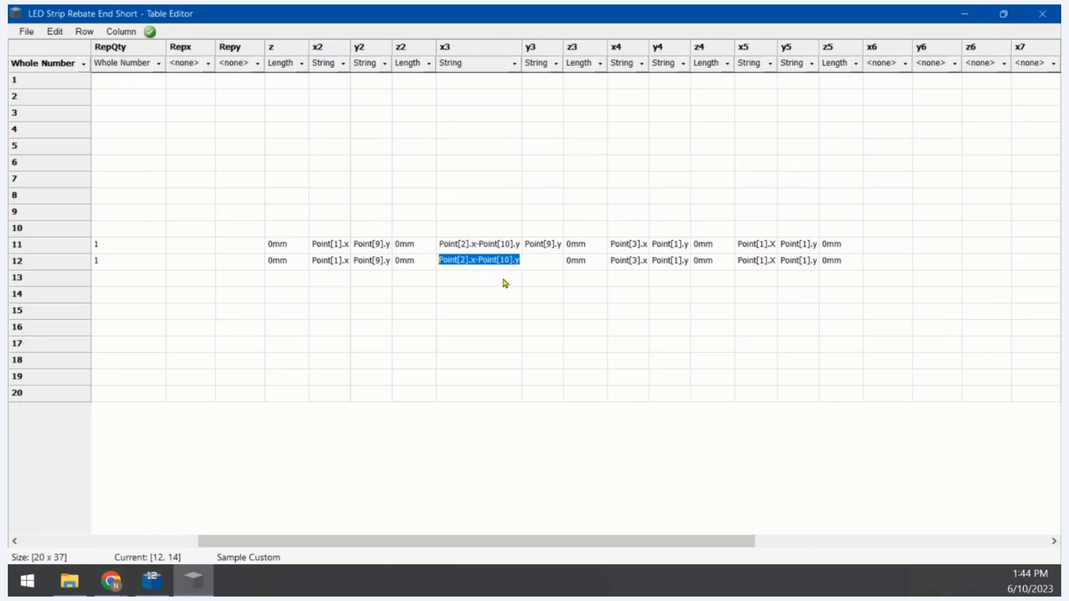
click(480, 262)
key(BackSpace)
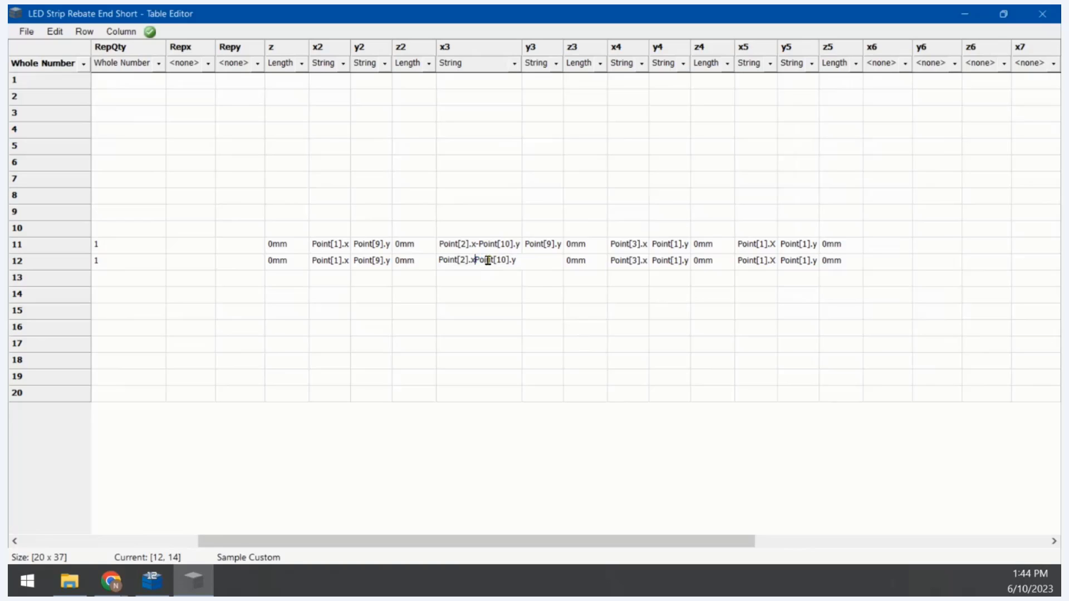
text(+)
click(619, 283)
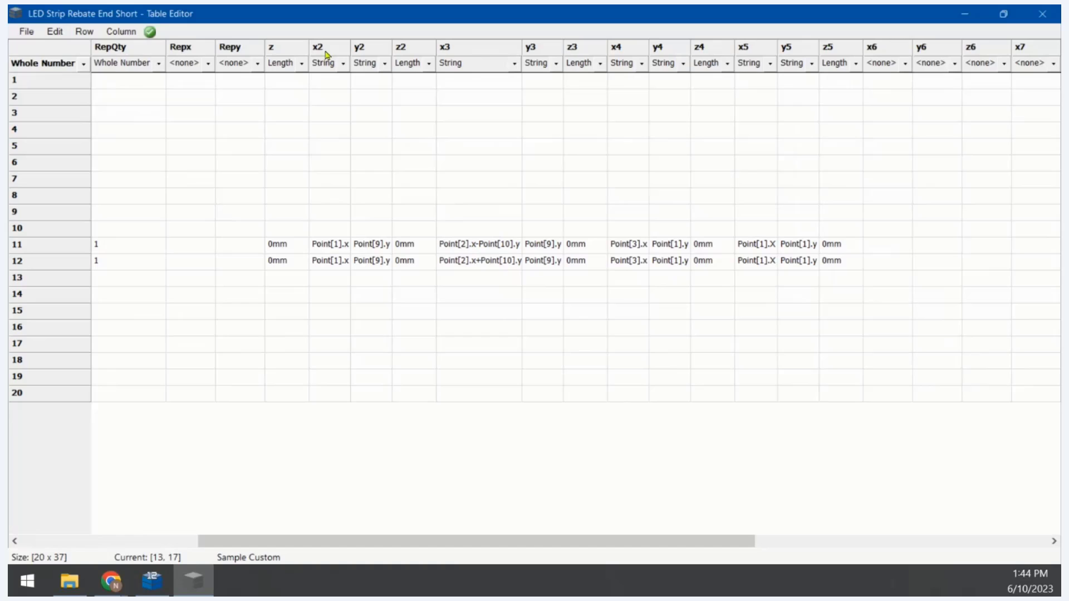
Save and close the table, re-import and recalculate all cabinets in CabMaster Designer, and view the whole End Left panel
click(25, 32)
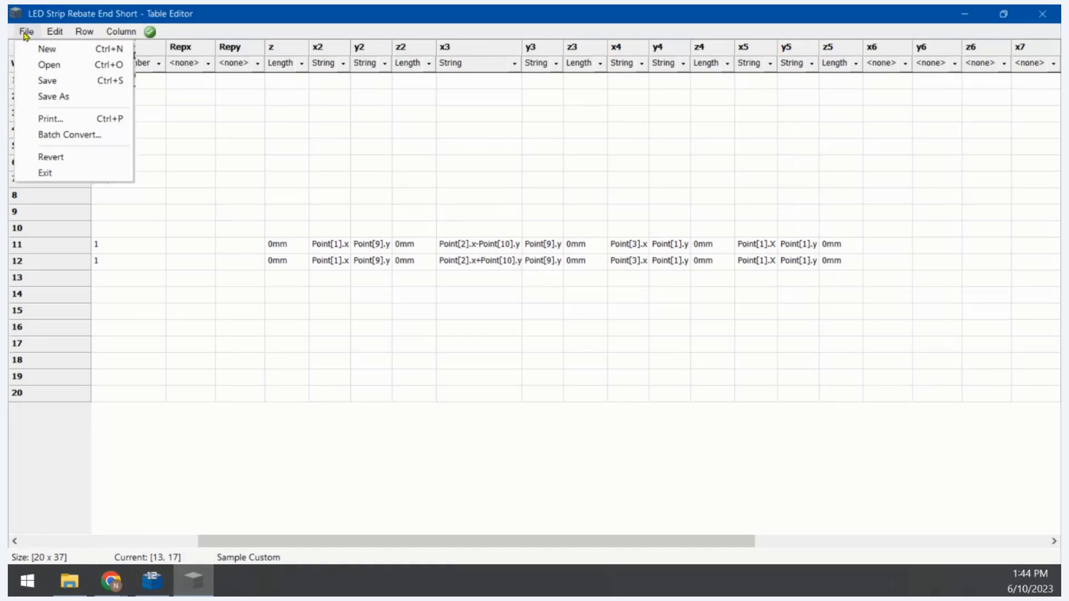
click(50, 81)
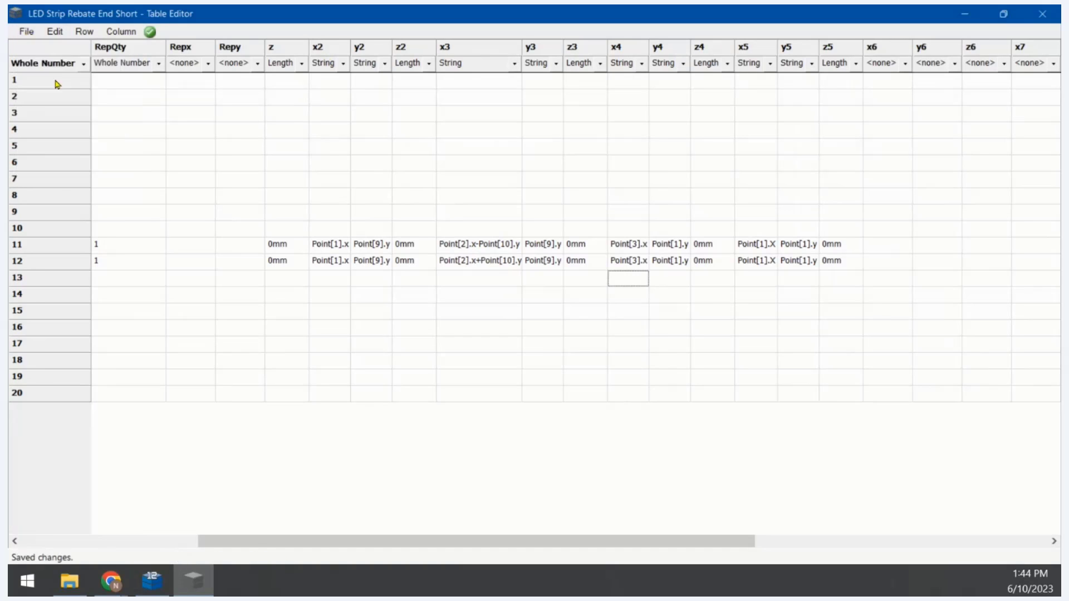
click(1038, 16)
click(990, 235)
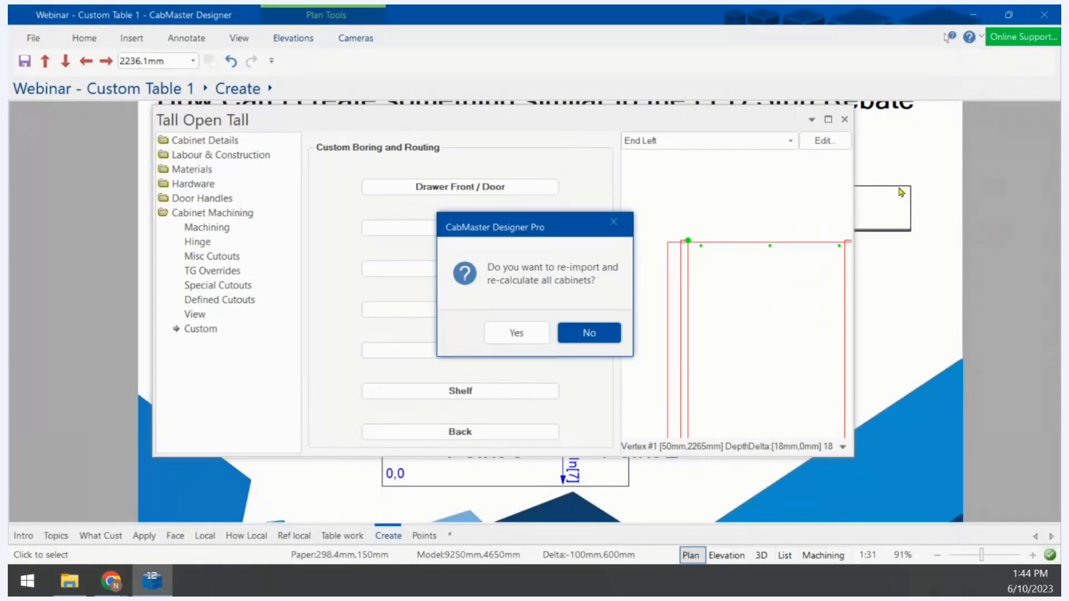
click(518, 333)
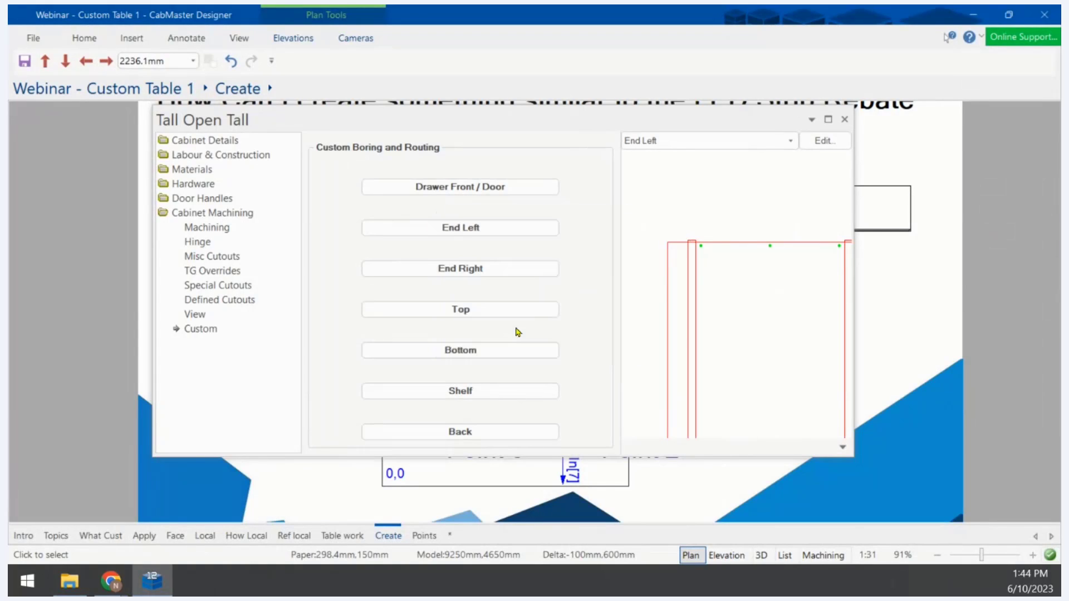
scroll(715, 238, down, 8)
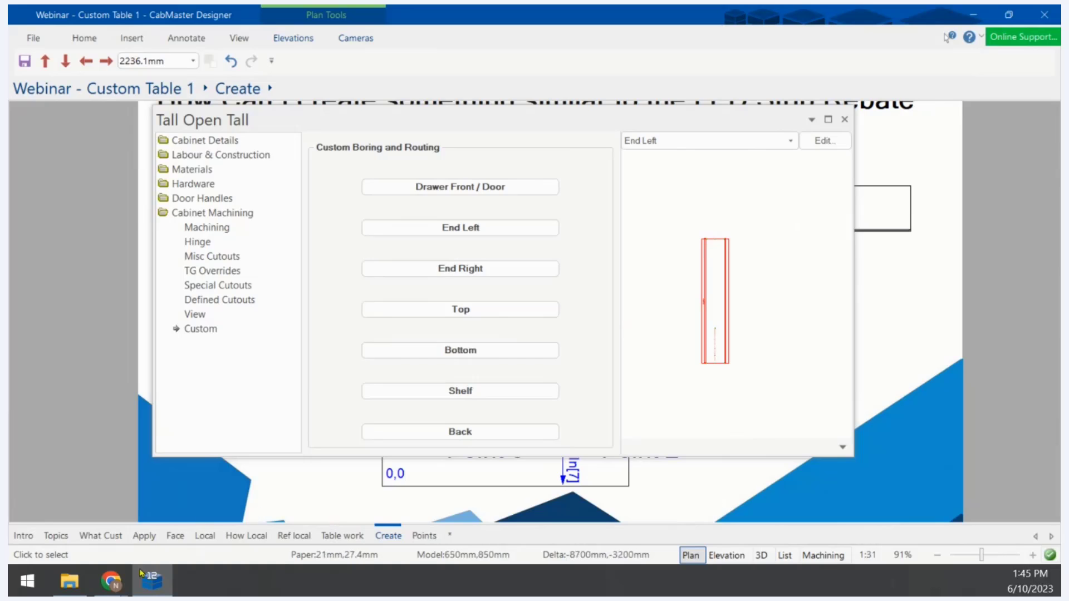
Reopen the LED Strip Rebate End Short table and set the Use column's data type to String
click(69, 580)
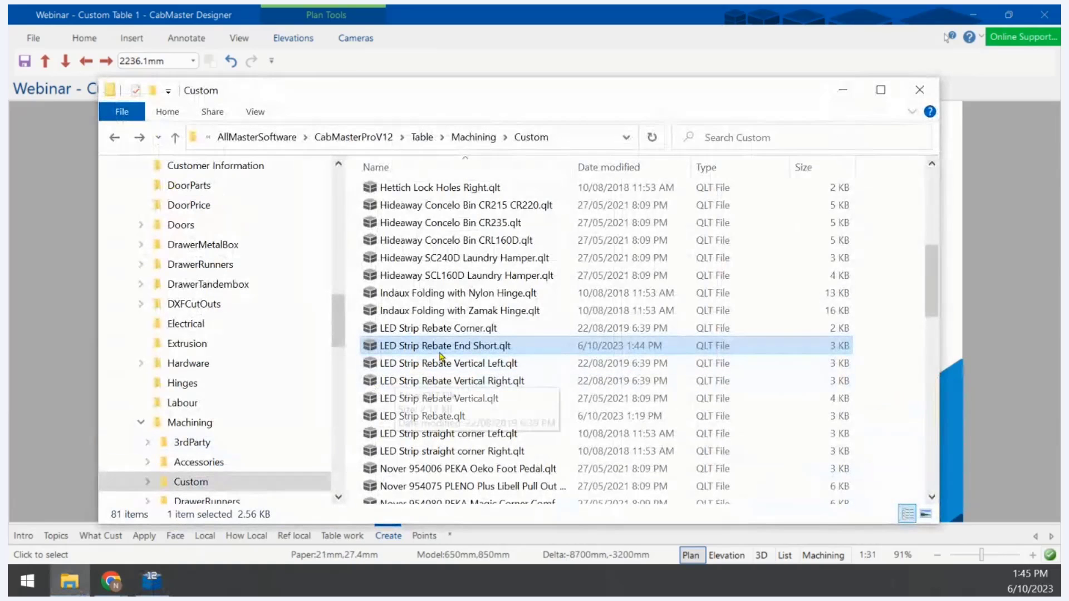
double_click(443, 347)
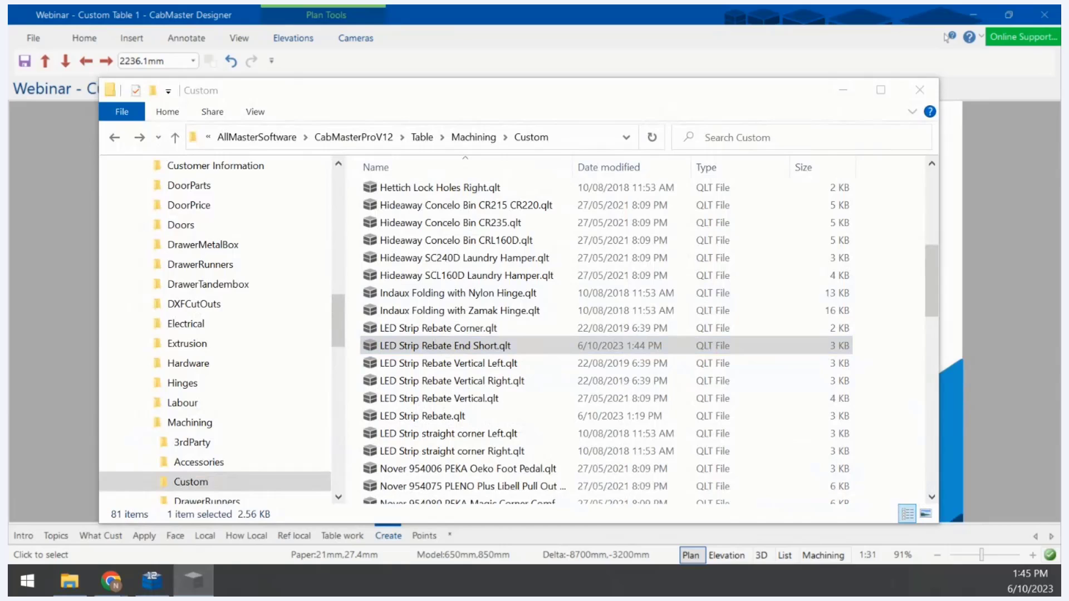
drag(614, 15, 381, 5)
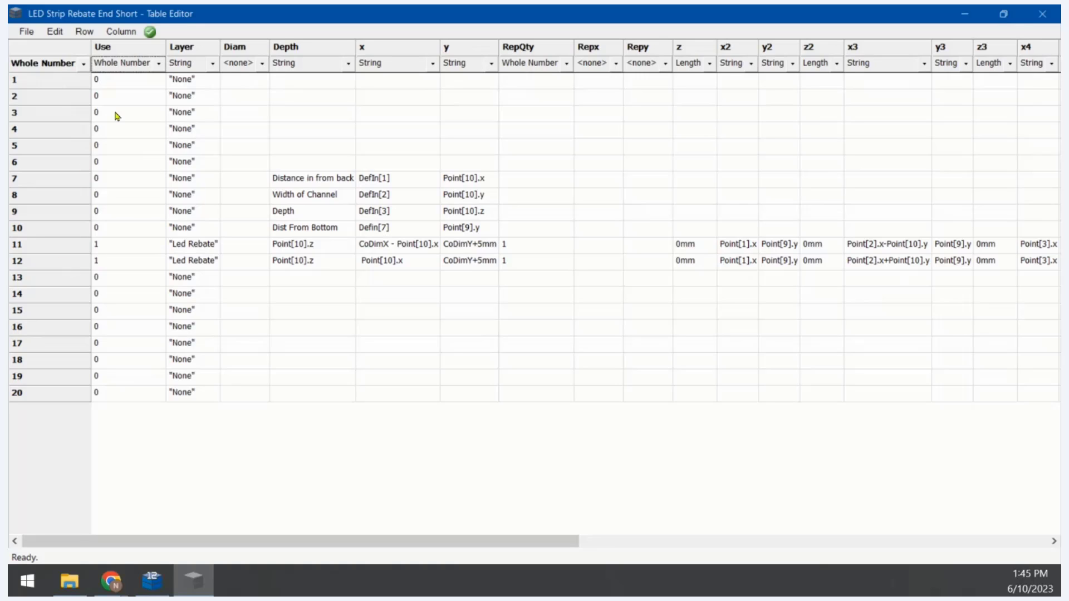
click(159, 64)
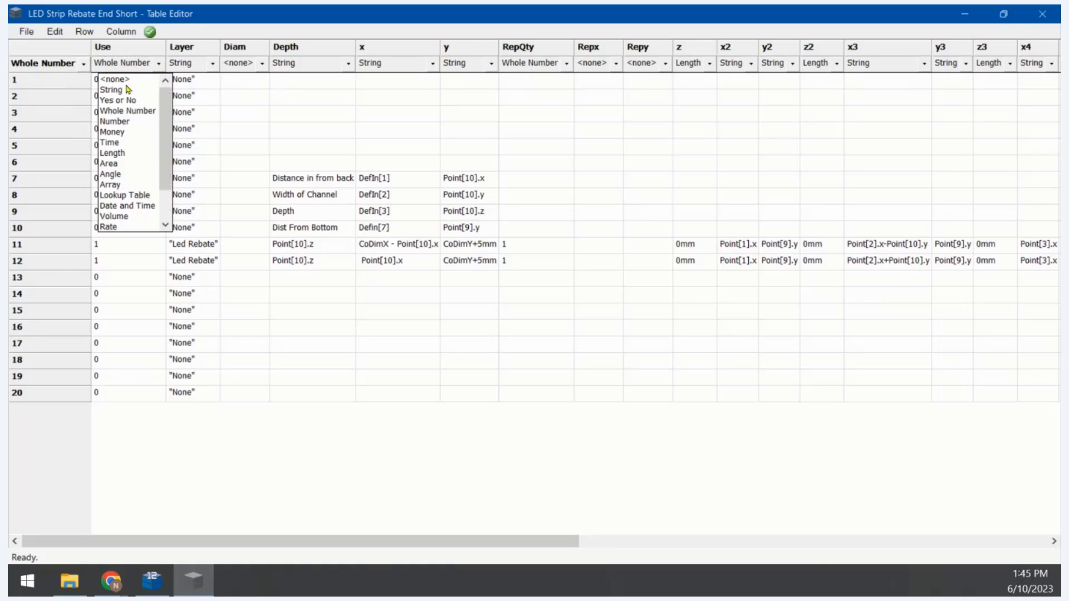
click(116, 80)
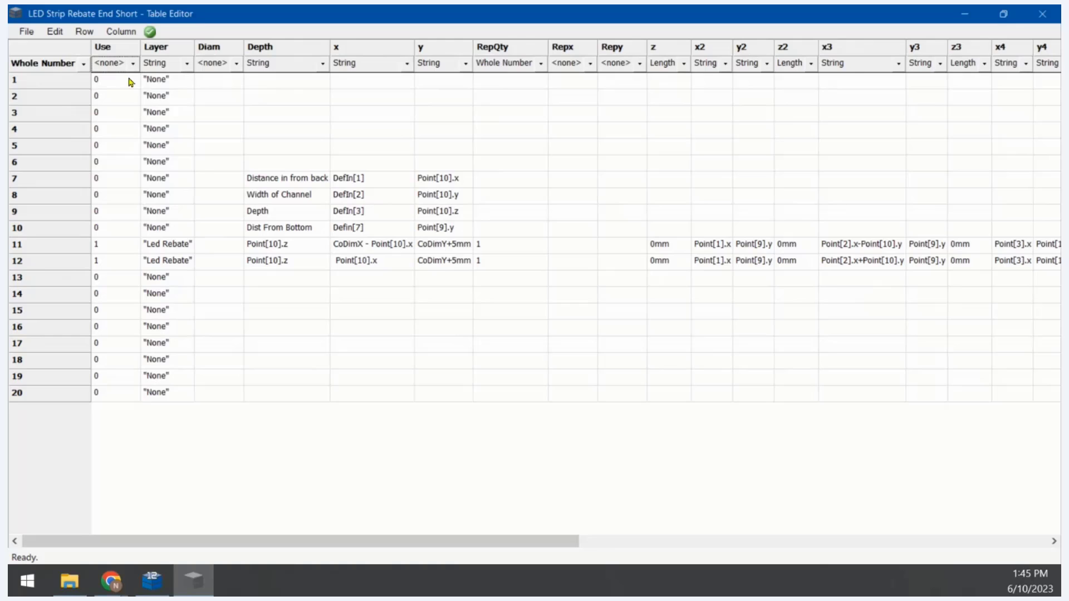
click(133, 63)
click(115, 90)
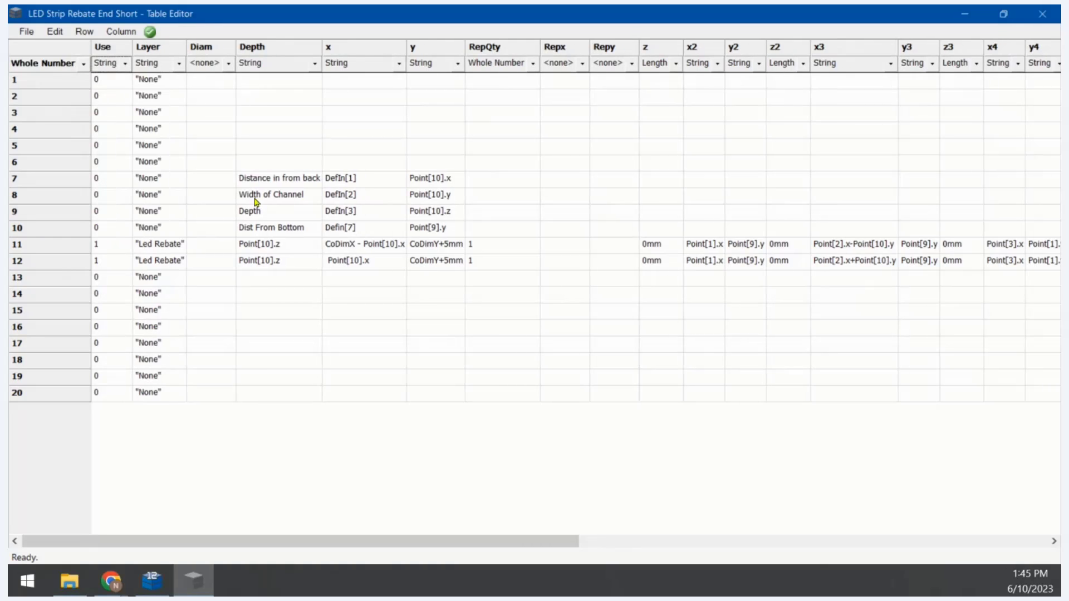
Set row 11's Use value to the formula If (SecPartName='EnL') Then 1 Else 0
double_click(114, 249)
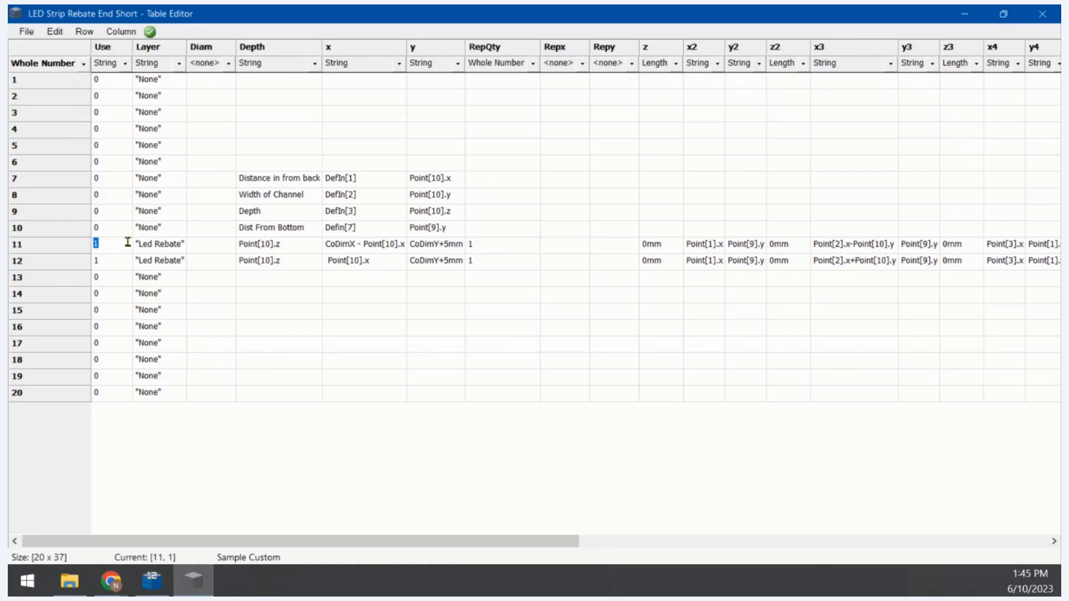
click(128, 242)
text(If (SecPartName)
text(='EnL') Then 1 En)
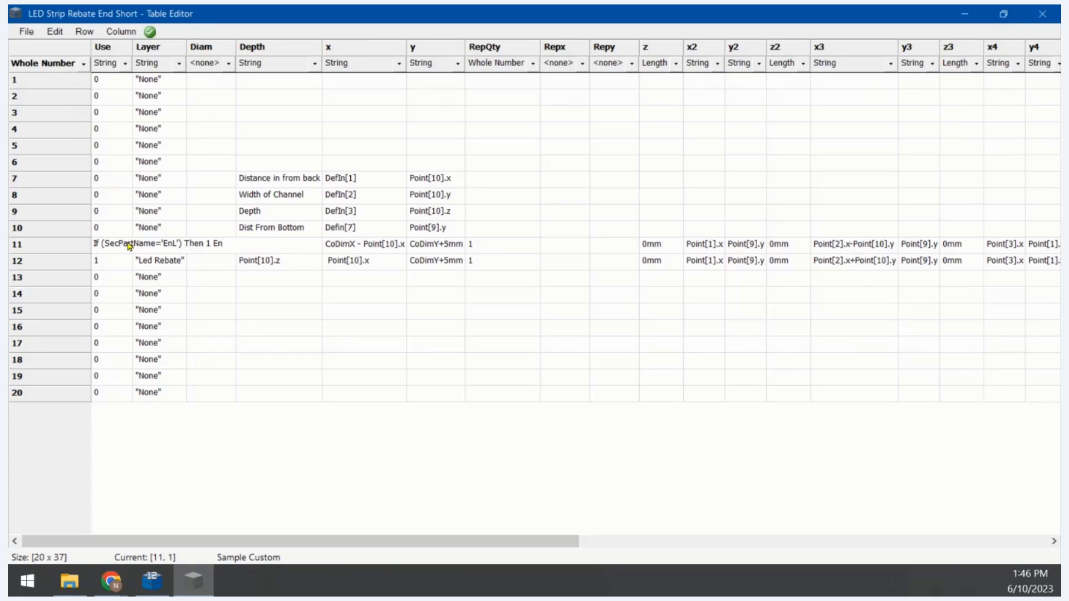
text(selse 0)
click(306, 329)
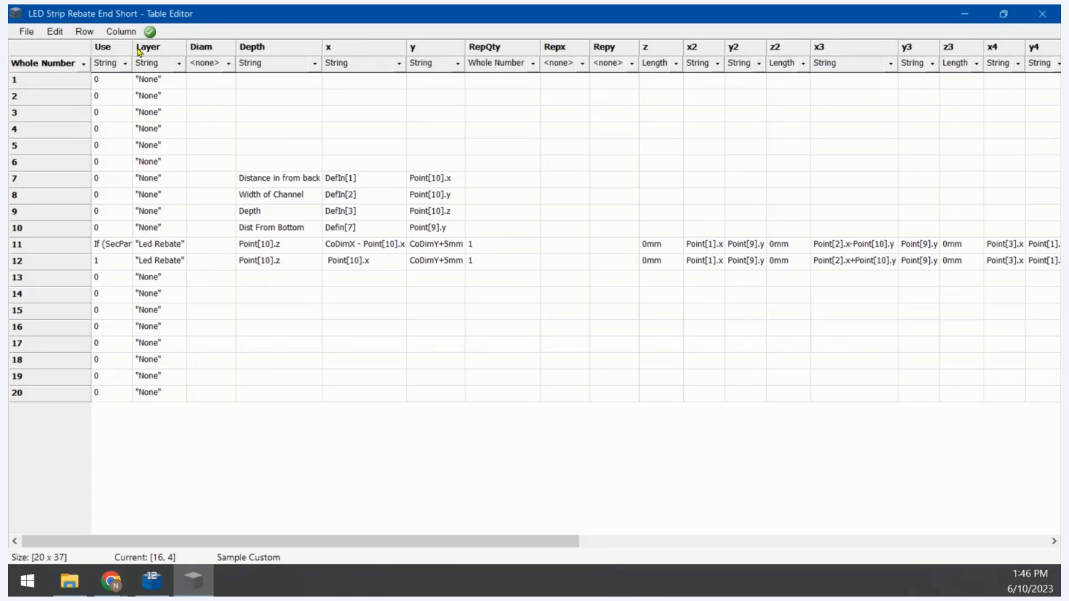
Widen the Use column, copy row 11's Use formula into row 12 and change the part name there to EnR
drag(133, 52, 253, 56)
click(179, 244)
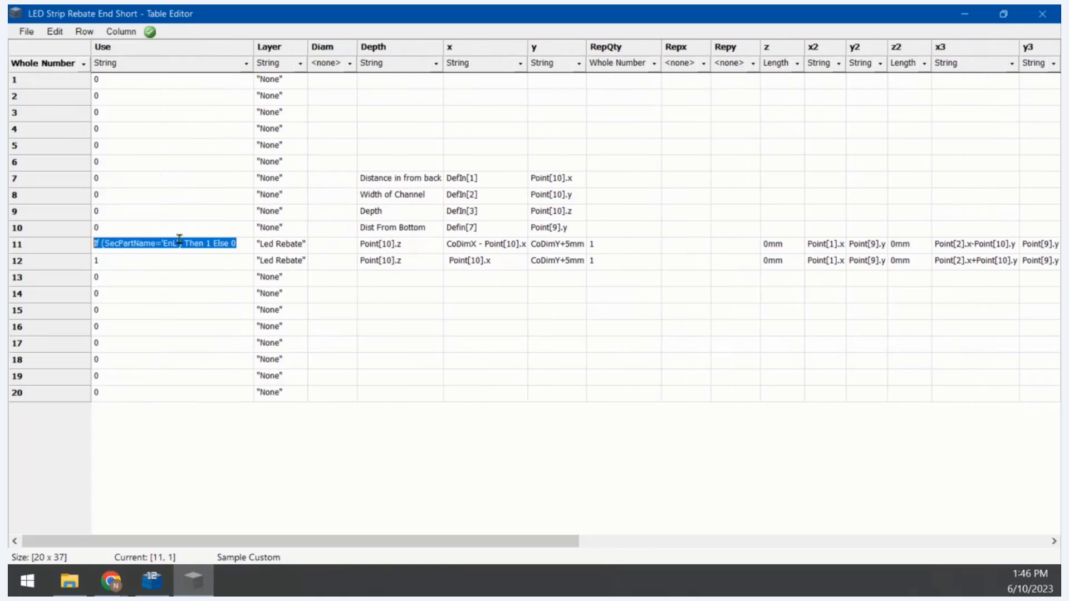
key(ctrl+c)
key(Down)
key(ctrl+v)
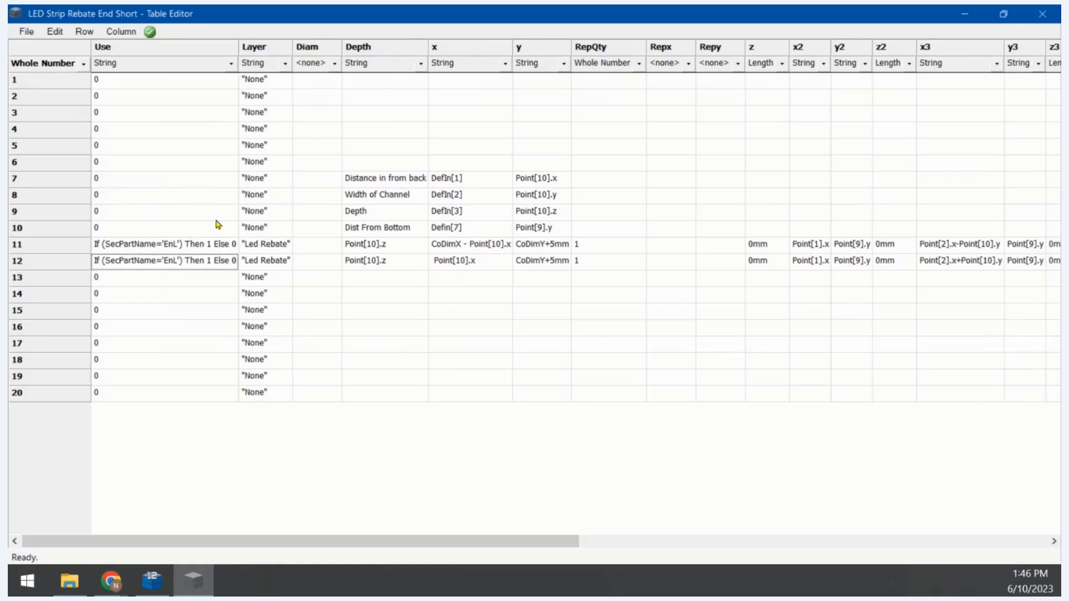
click(177, 264)
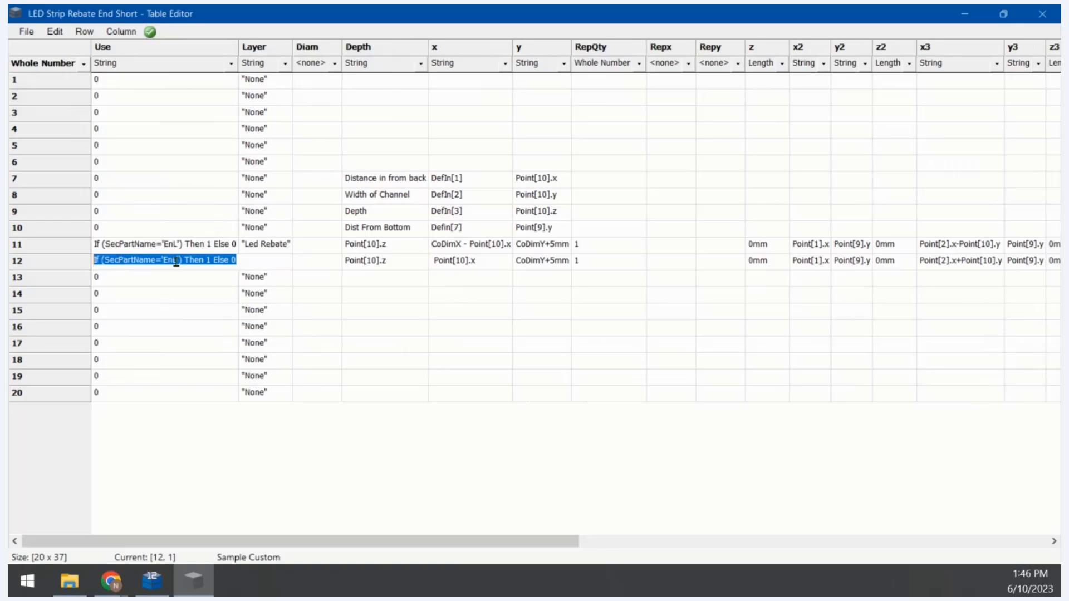
click(178, 261)
key(BackSpace)
text(R)
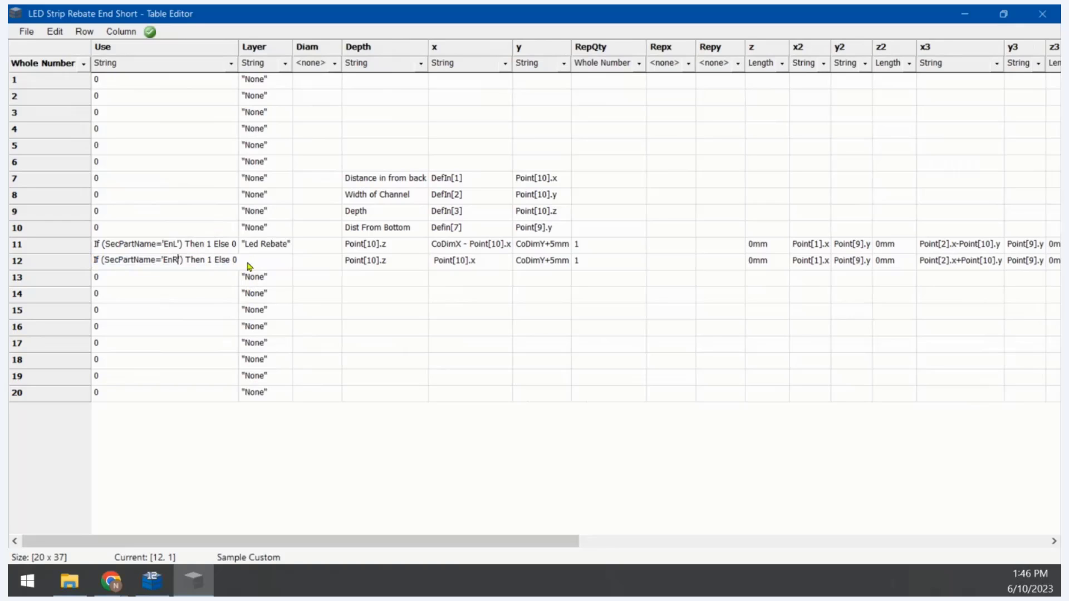
click(406, 341)
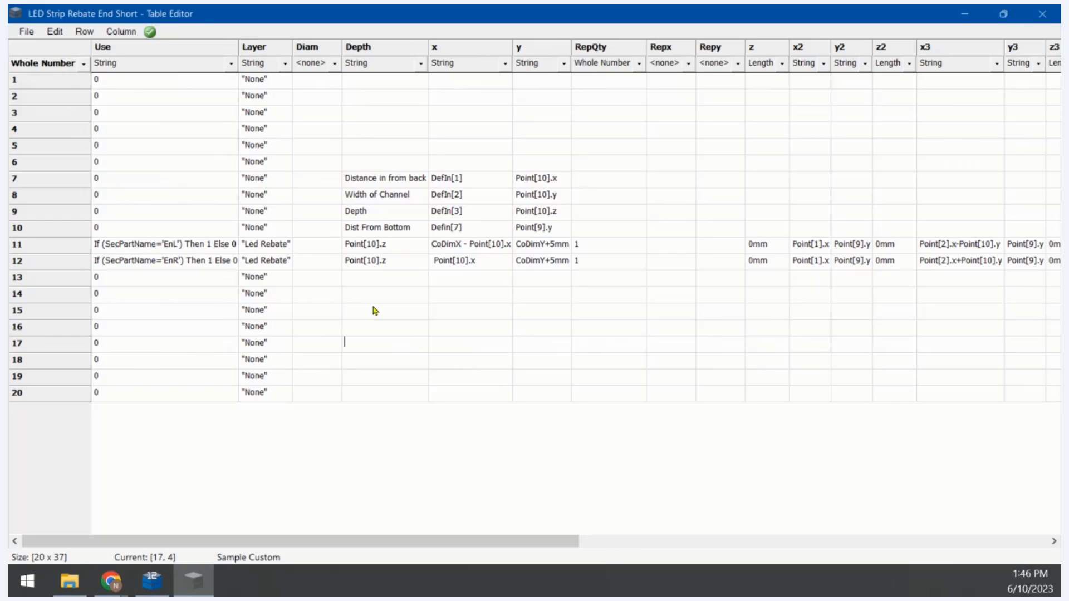
Save and close the table, then accept re-importing and recalculating all cabinets in CabMaster Designer
click(26, 31)
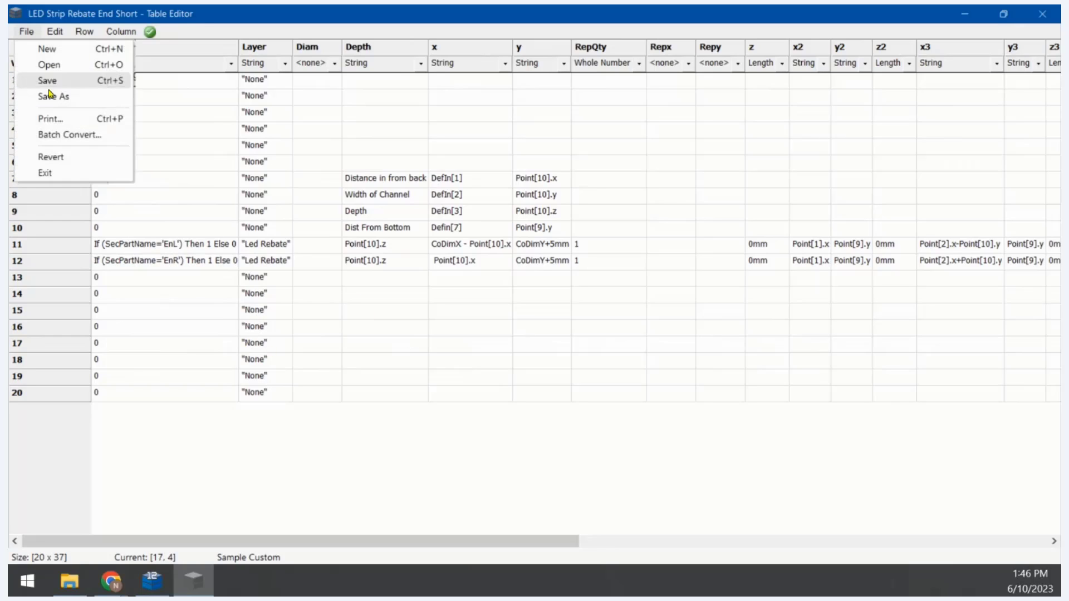
click(48, 81)
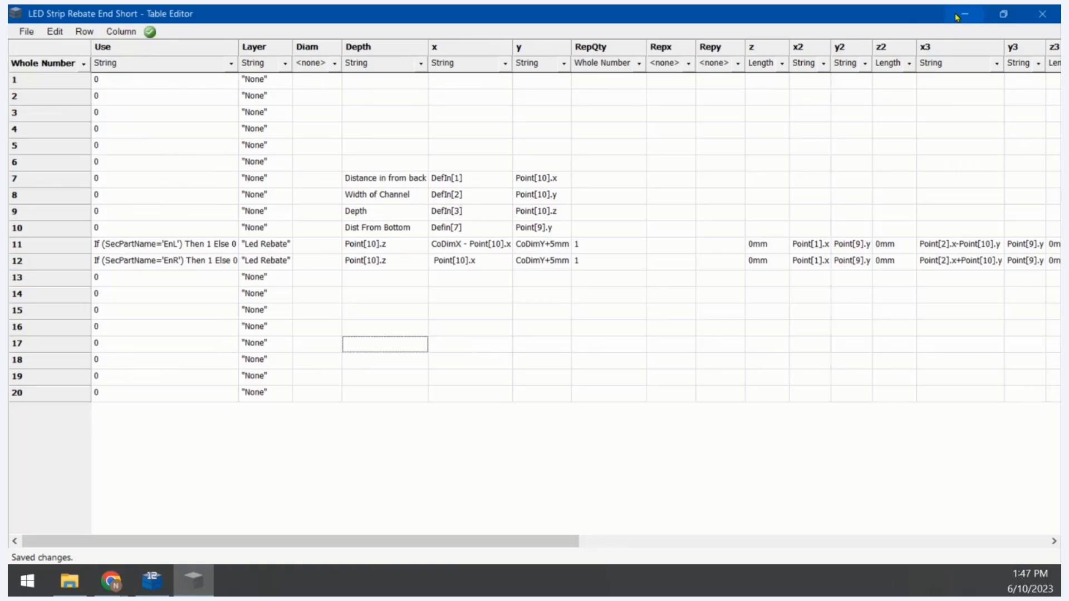
click(1043, 13)
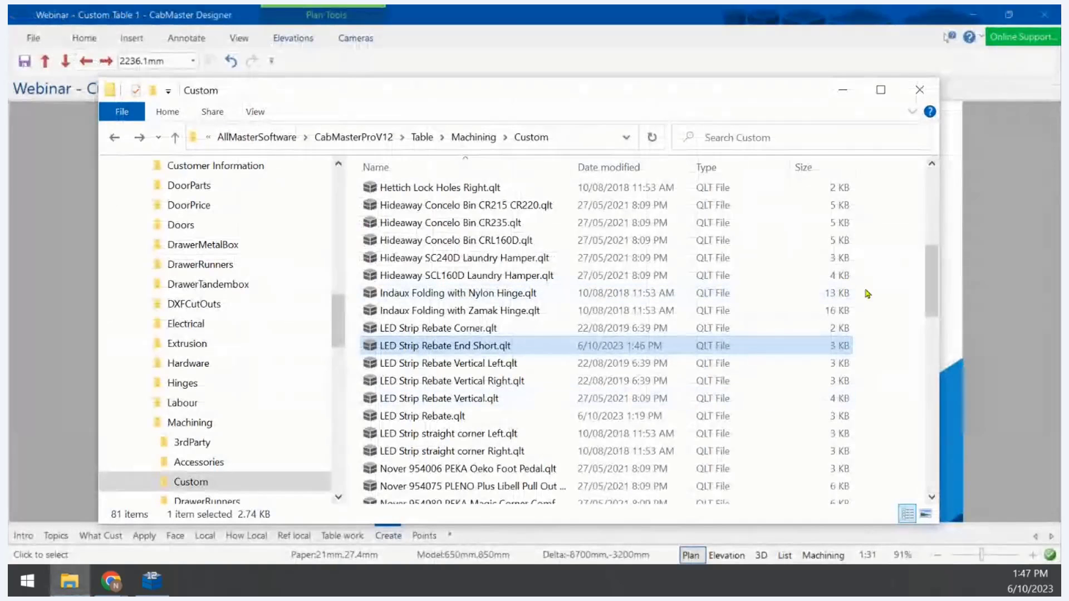
click(1022, 266)
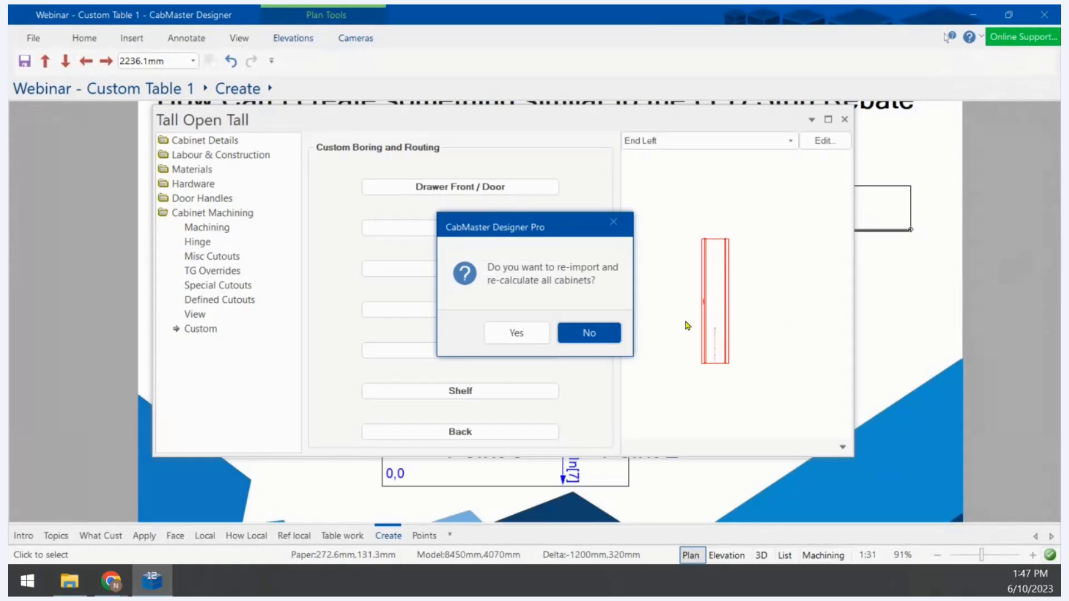
click(543, 338)
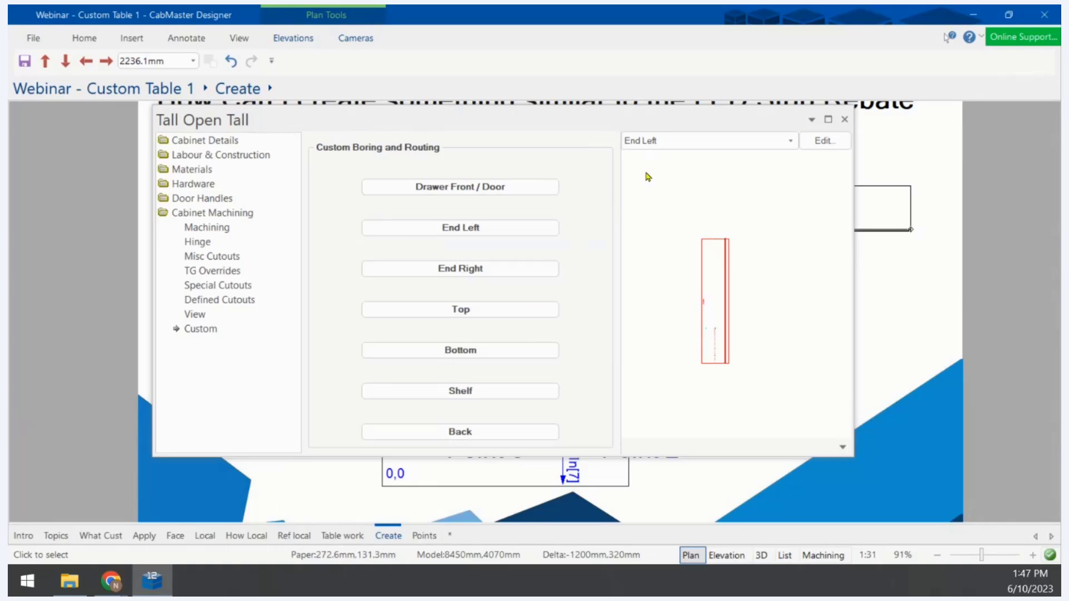
Display the tall cabinet's End Right panel and examine the position of its vertical rebate
click(671, 141)
click(654, 201)
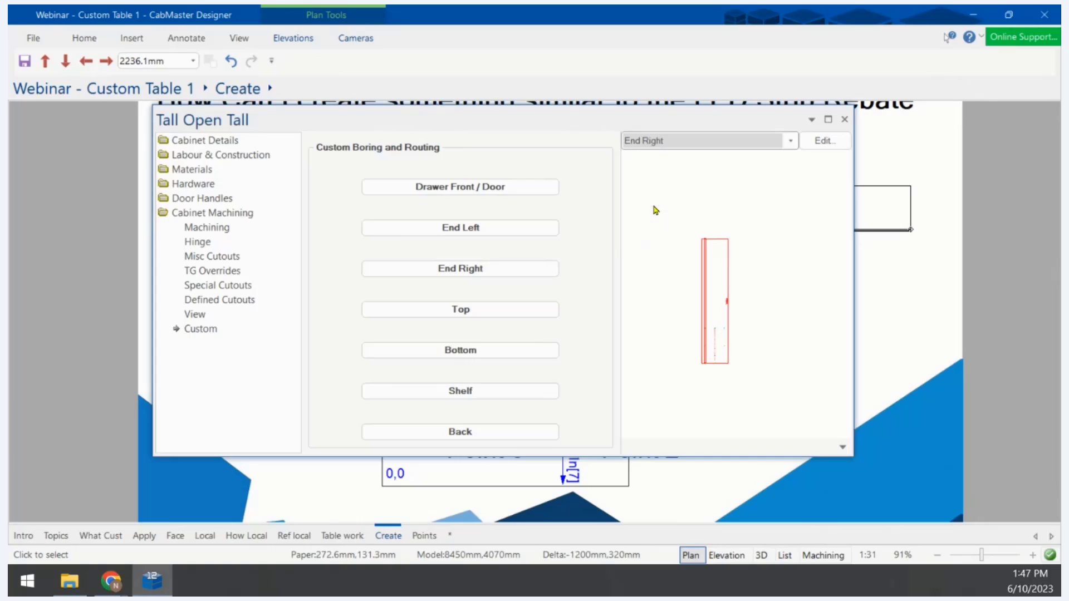
scroll(723, 316, up, 5)
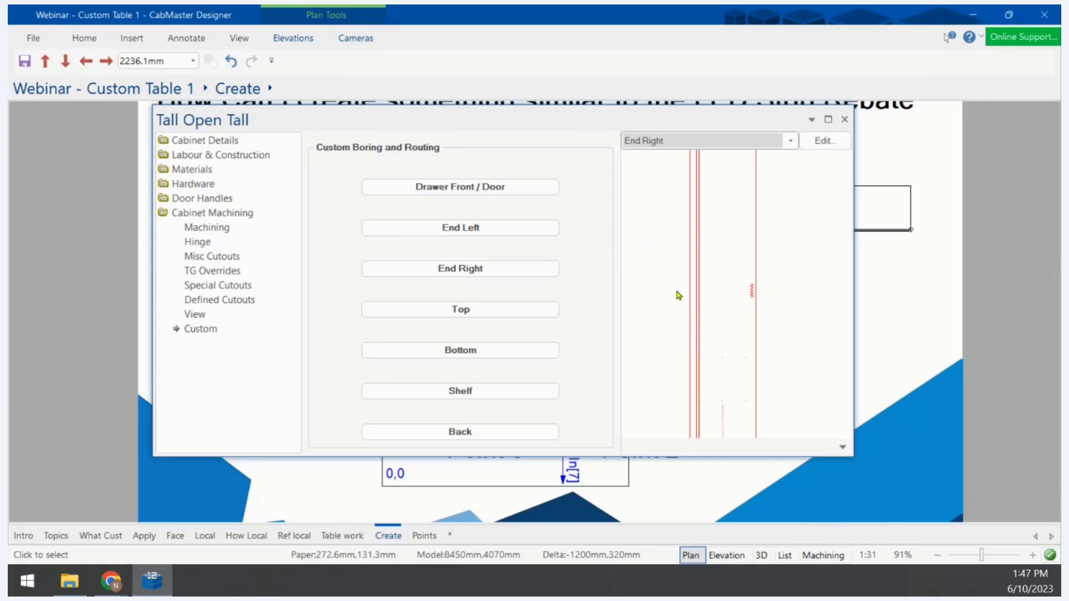
scroll(677, 295, down, 2)
Switch the cabinet preview to 3D Wireframe and examine the rebates on both ends from an angle
right_click(840, 448)
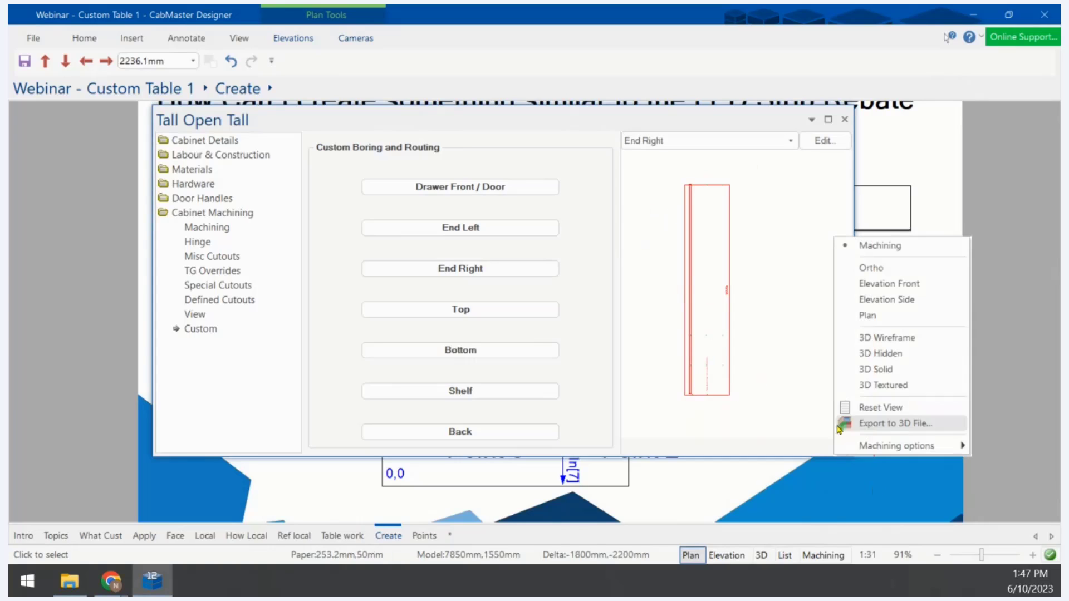
click(882, 340)
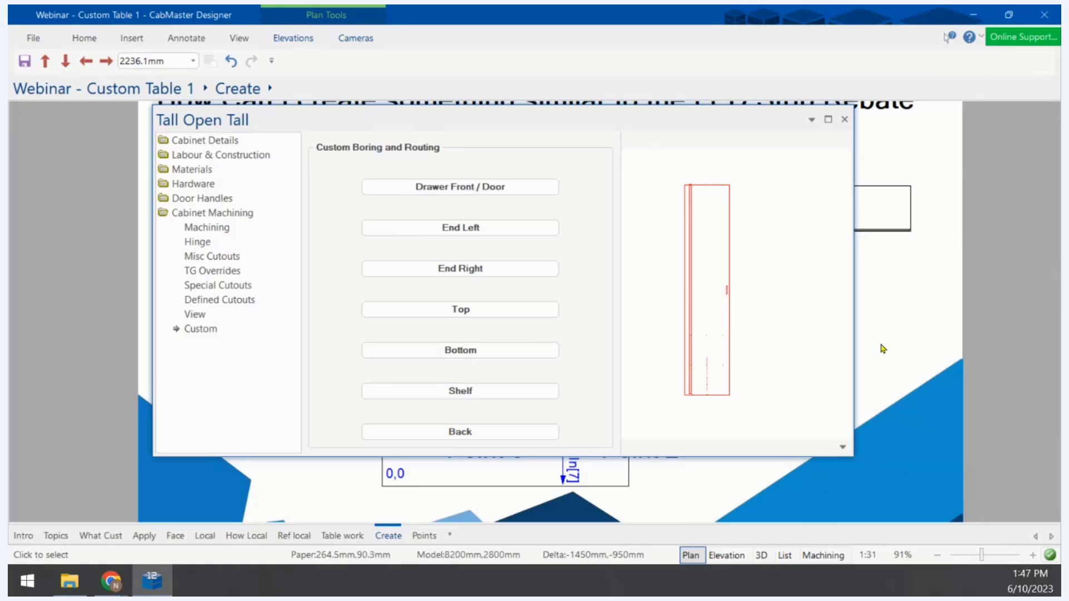
drag(741, 274, 641, 275)
scroll(729, 207, up, 5)
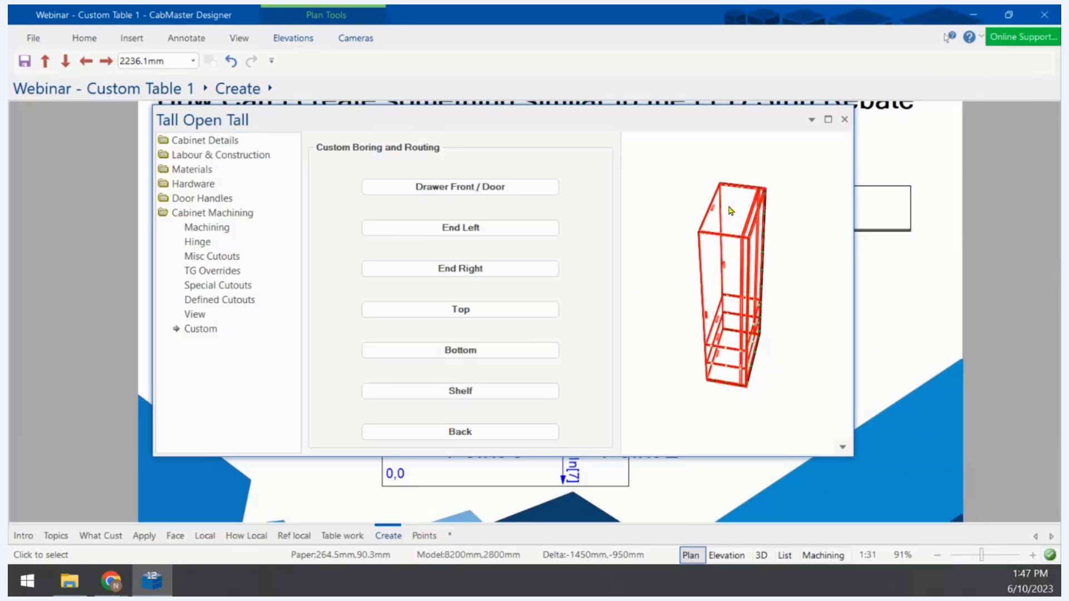
Examine the vertical rebates and the top of the tall cabinet in the wireframe preview from a closer angle
drag(718, 267, 790, 287)
drag(748, 219, 749, 243)
scroll(766, 269, up, 3)
drag(768, 279, 627, 224)
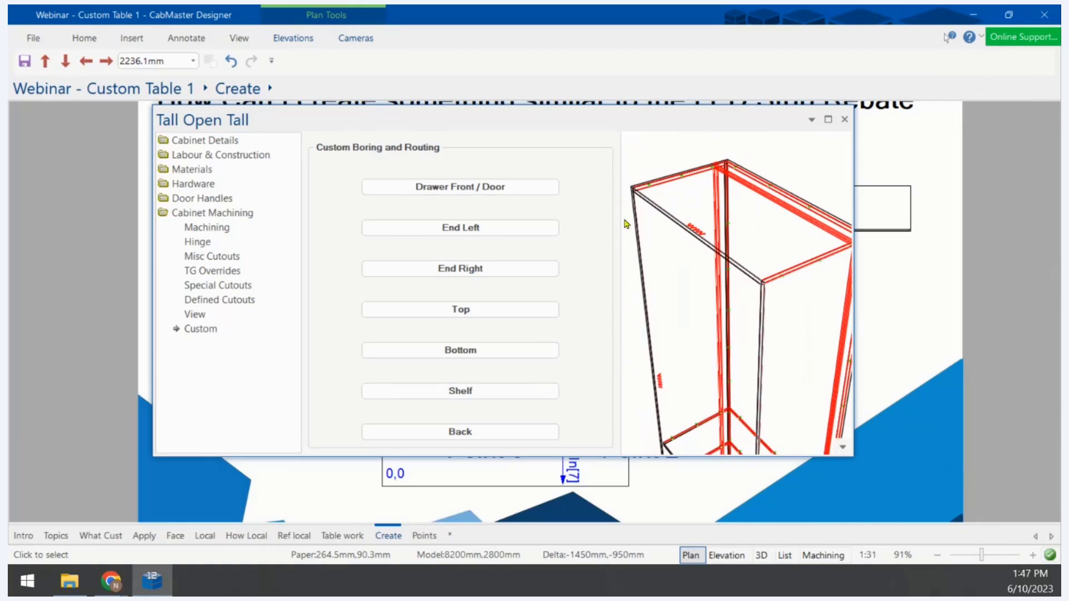
Check the tall cabinet's local LED Strip Rebate and X7 properties, then dismiss them without changes
click(220, 146)
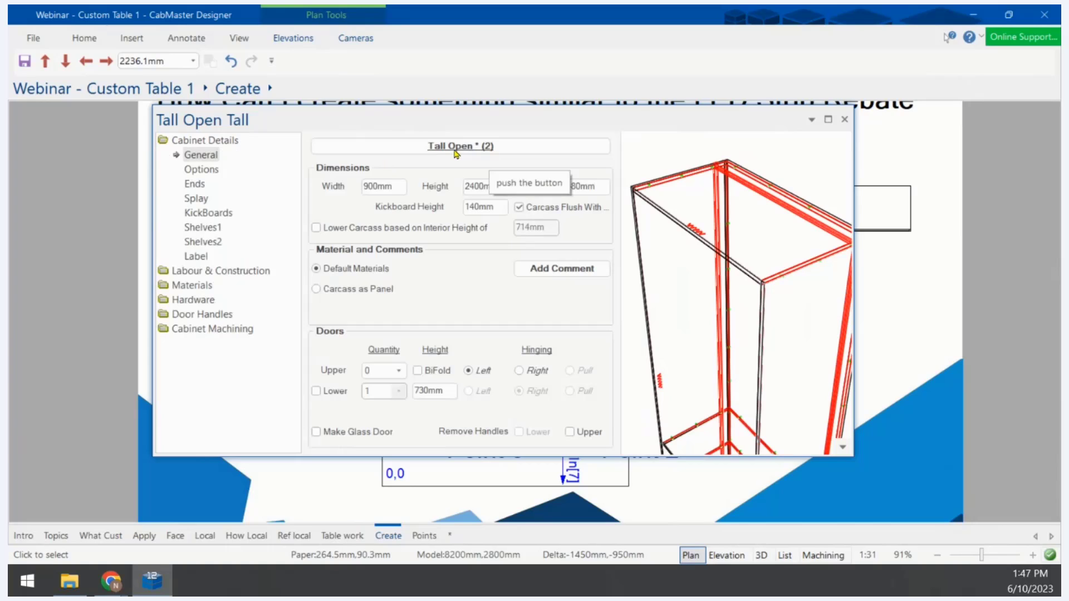
click(429, 147)
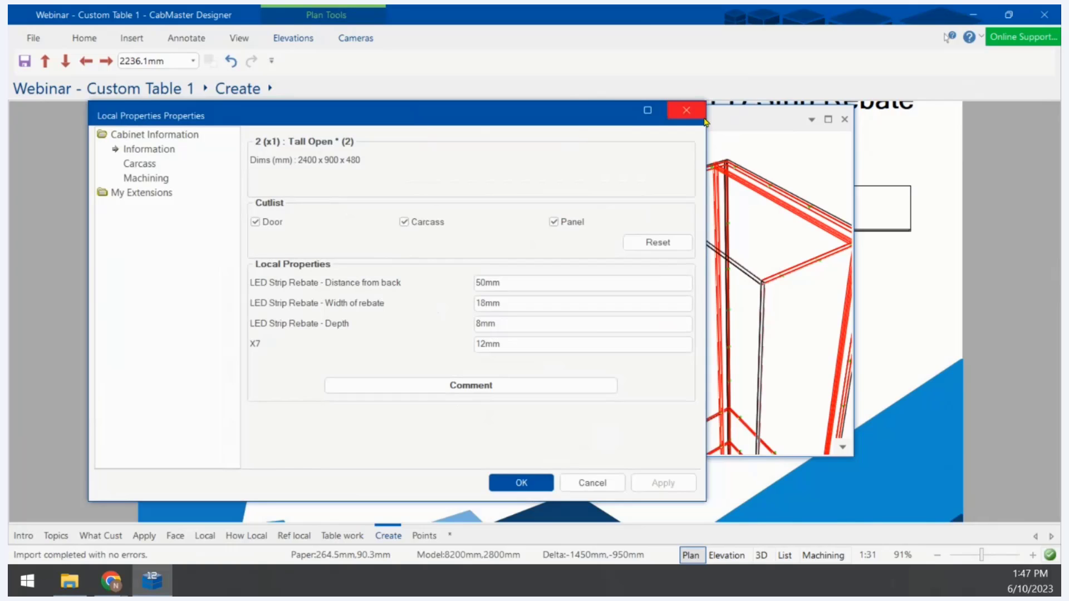
click(687, 111)
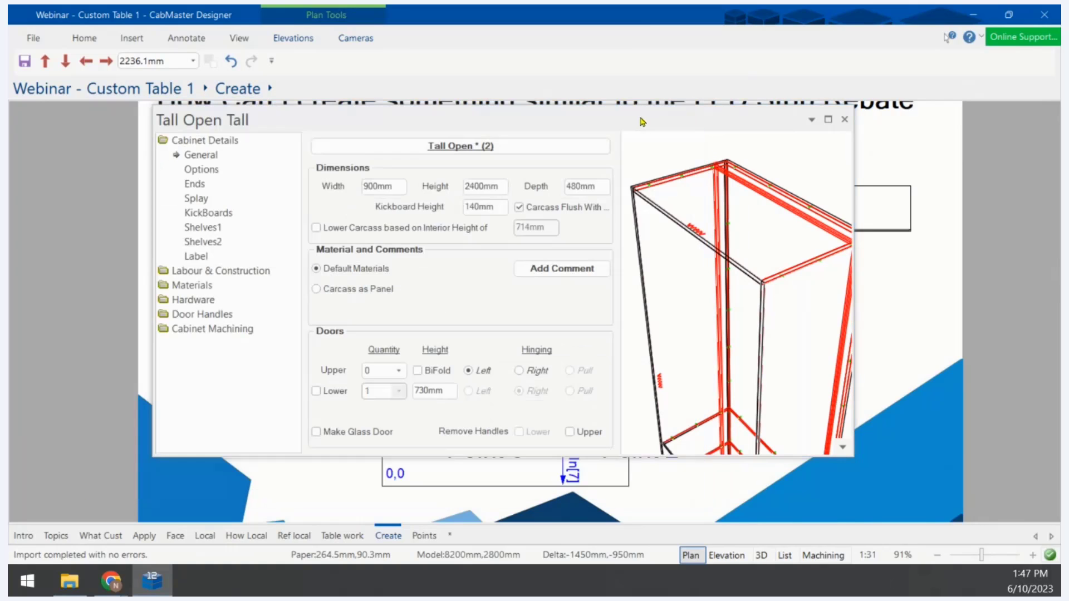
Set X7 to 650mm in the job's local properties and accept the change
key(ctrl+j)
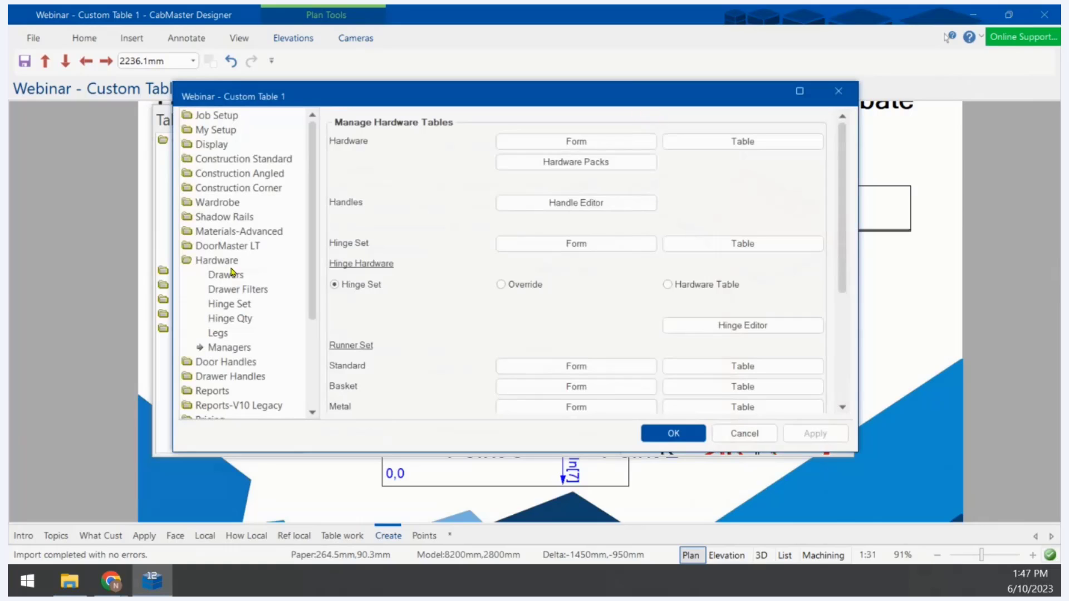
click(226, 117)
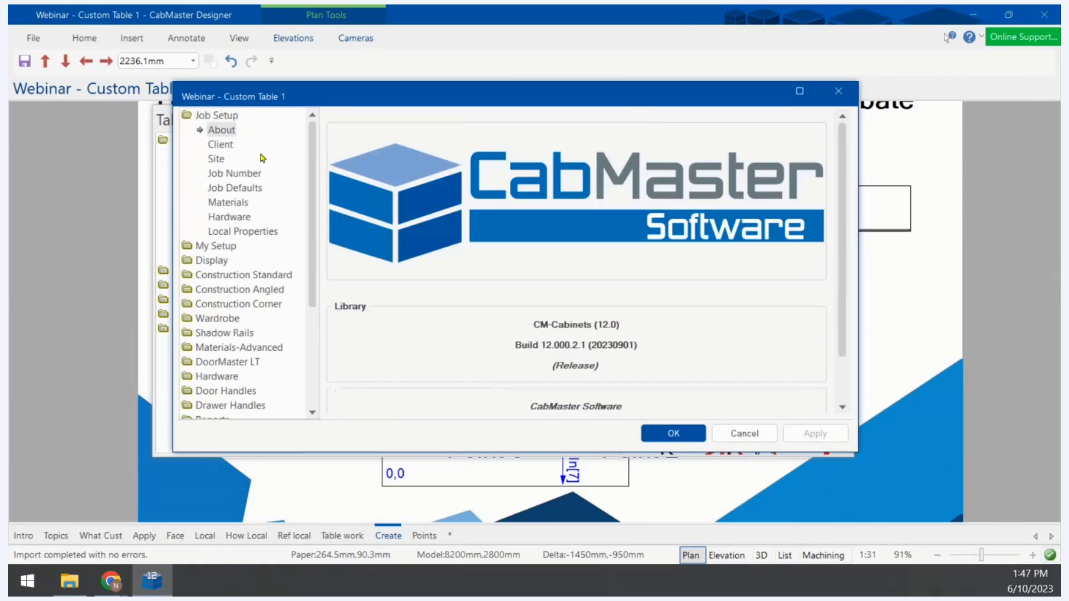
click(225, 232)
click(623, 201)
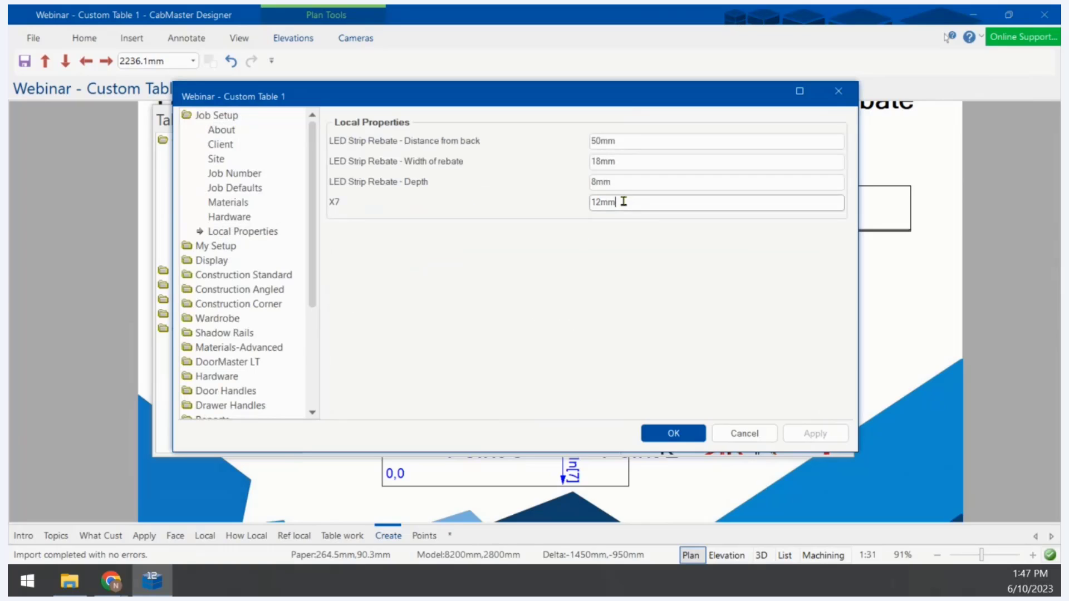
double_click(624, 202)
text(650)
key(Tab)
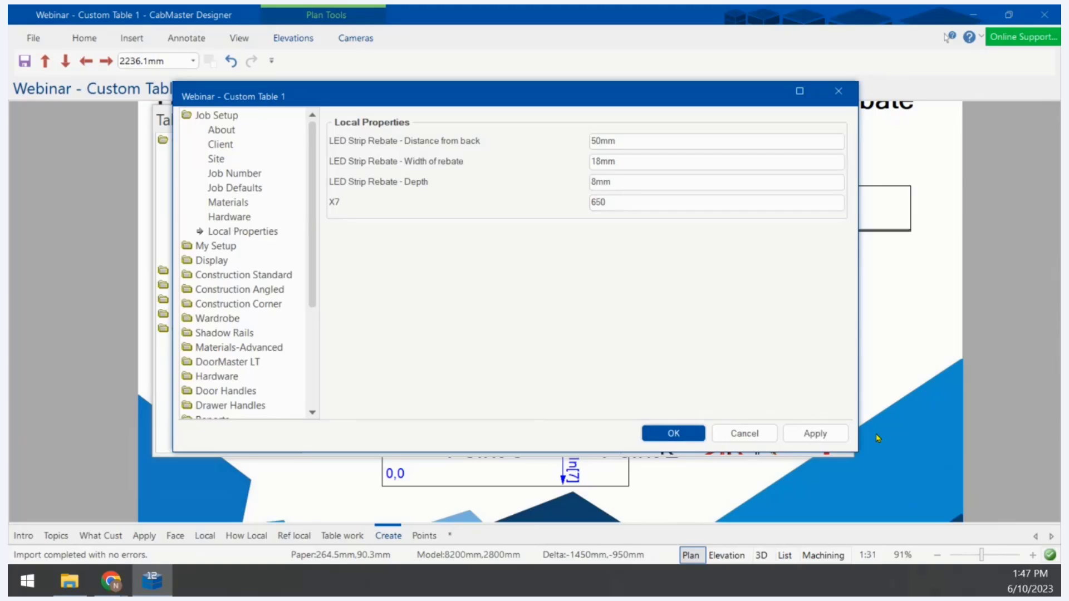
click(824, 435)
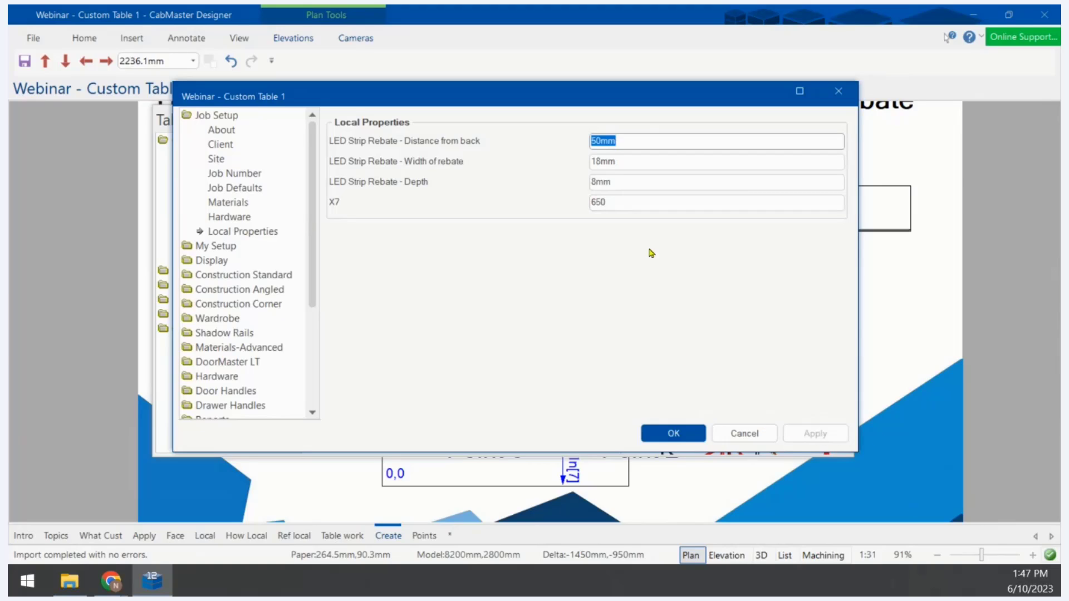
click(617, 201)
text(mm)
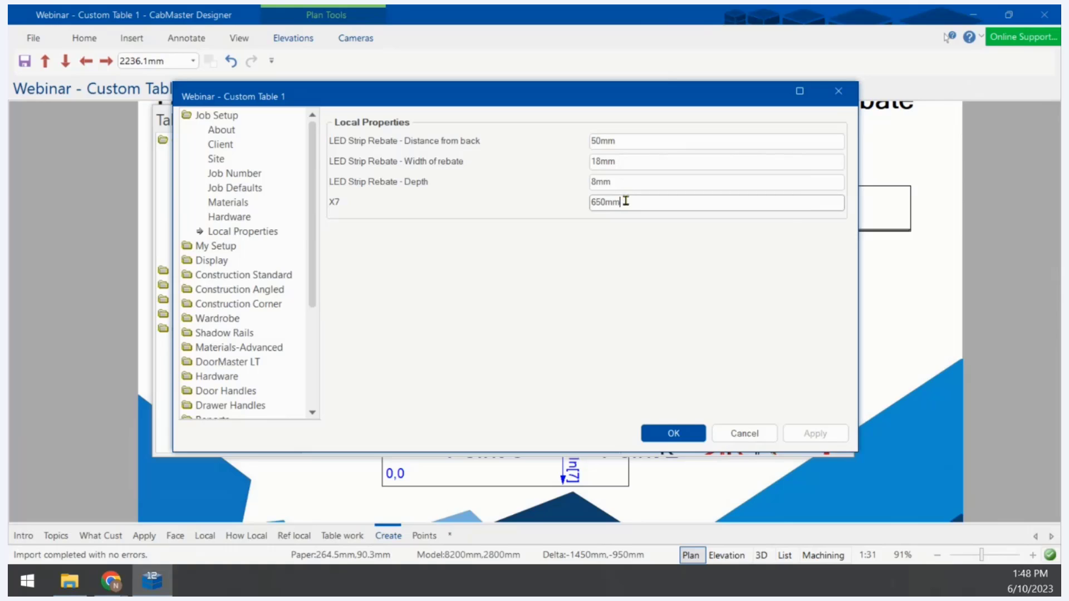
click(676, 433)
Accept re-importing and recalculating all cabinets, then check the job's local properties again
scroll(779, 244, down, 2)
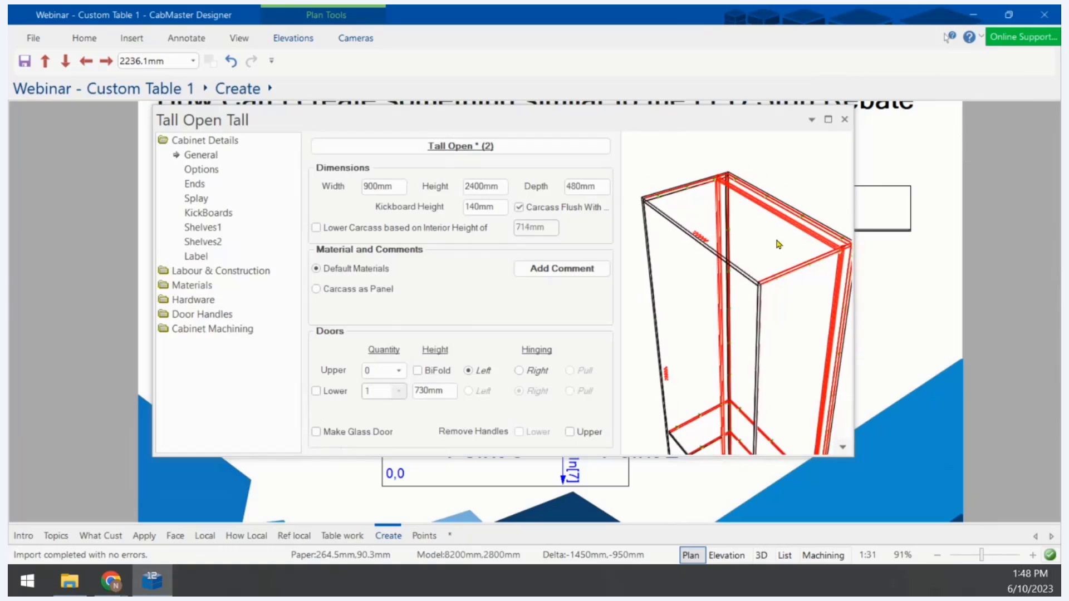
drag(778, 288, 733, 288)
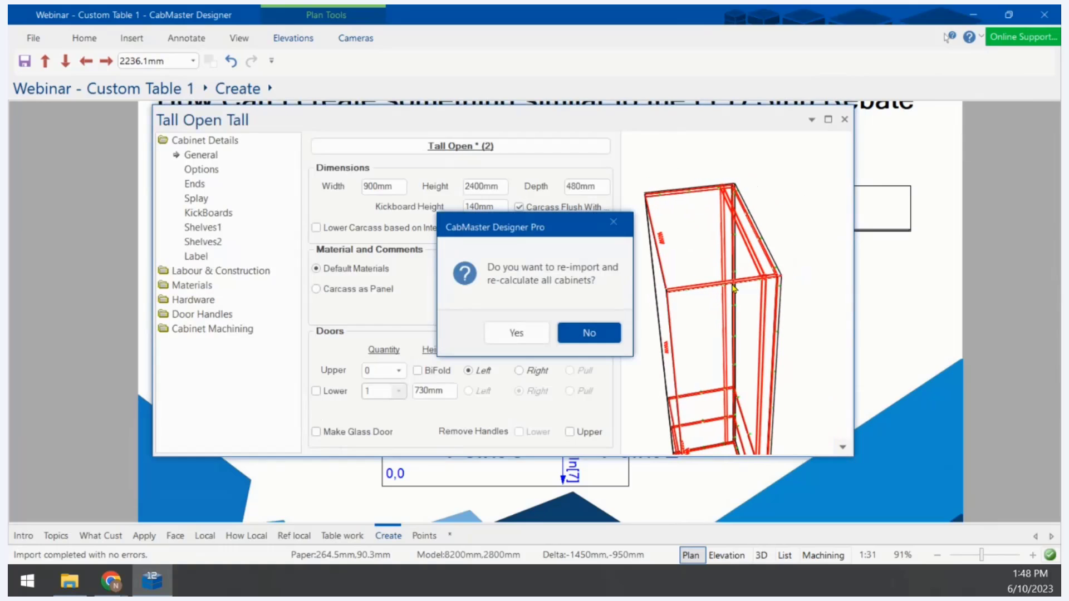
click(518, 336)
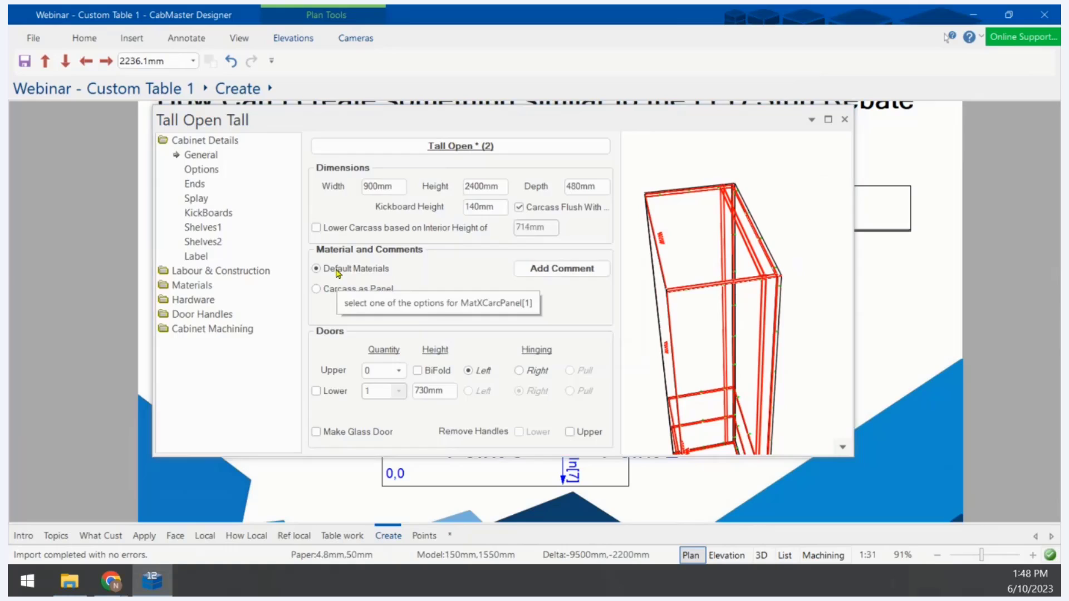
key(F6)
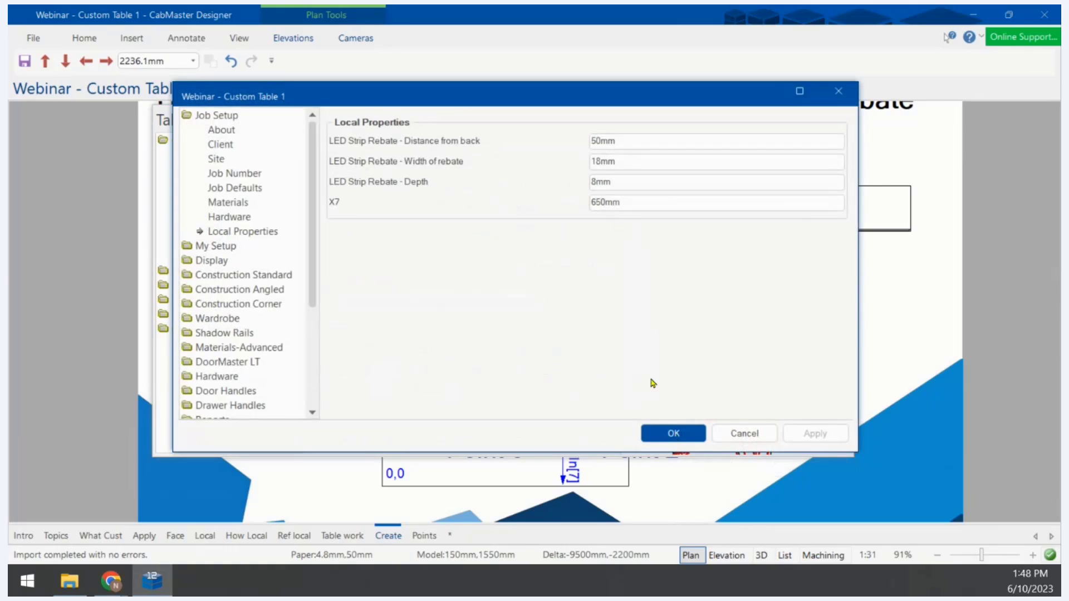
click(676, 435)
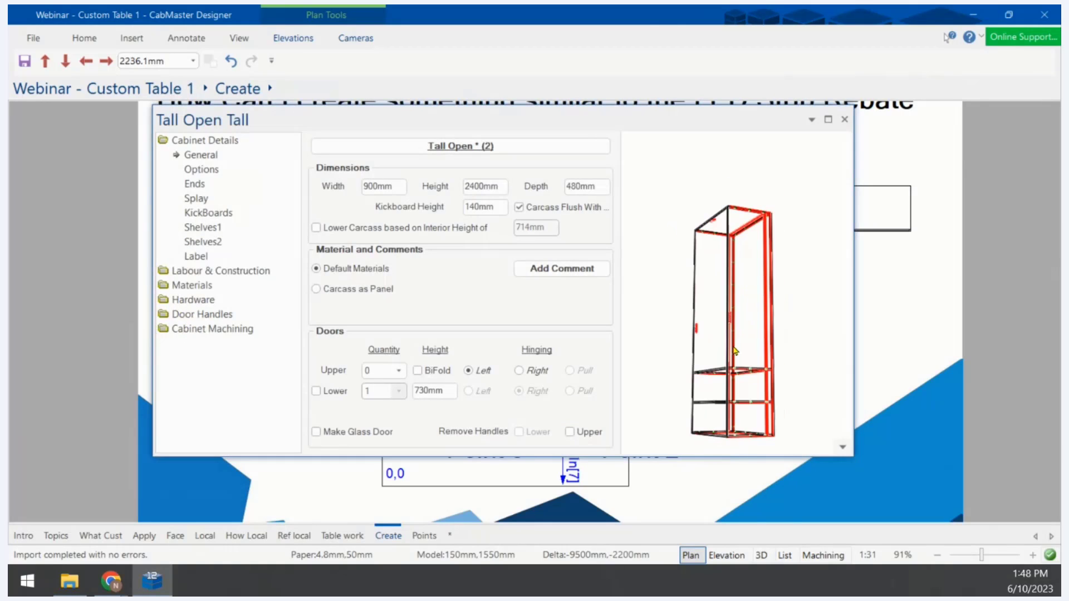
Try resetting the tall cabinet's local properties, then set its own X7 to 650mm and accept the change
click(475, 147)
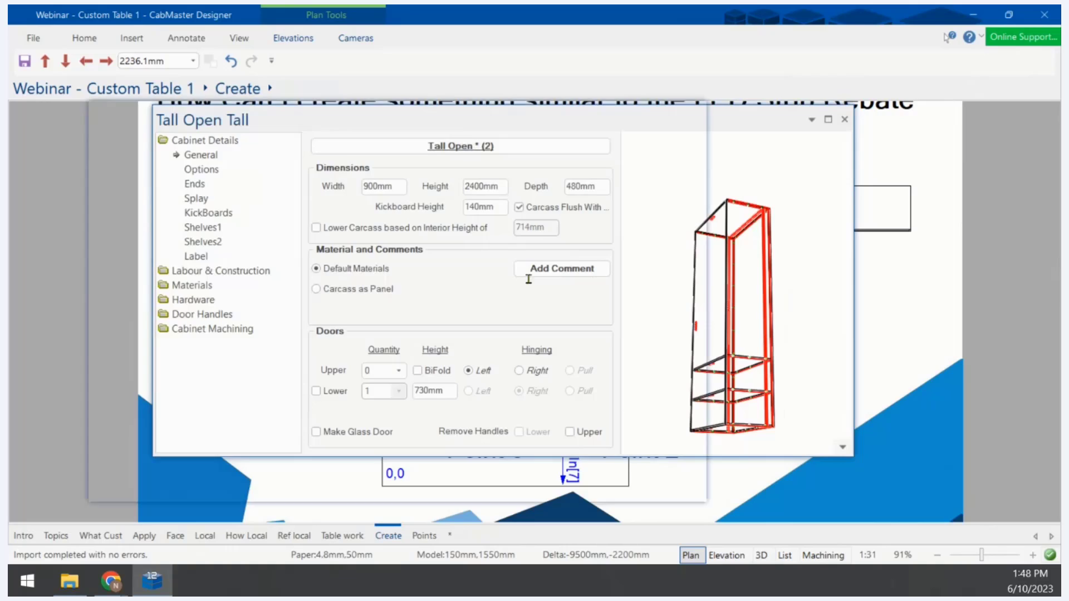
double_click(515, 346)
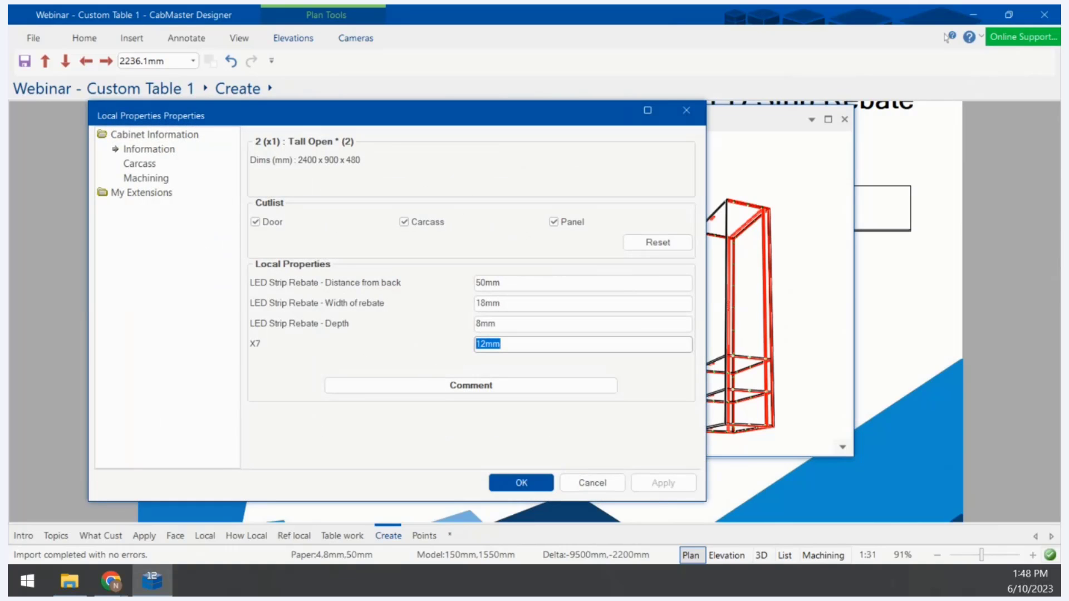
click(661, 248)
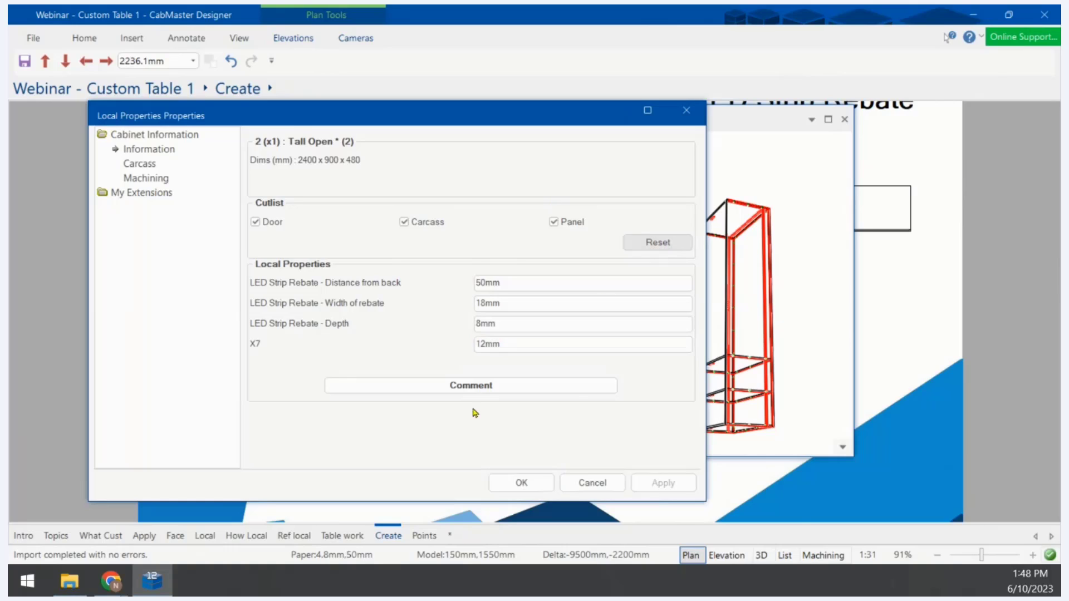
double_click(517, 348)
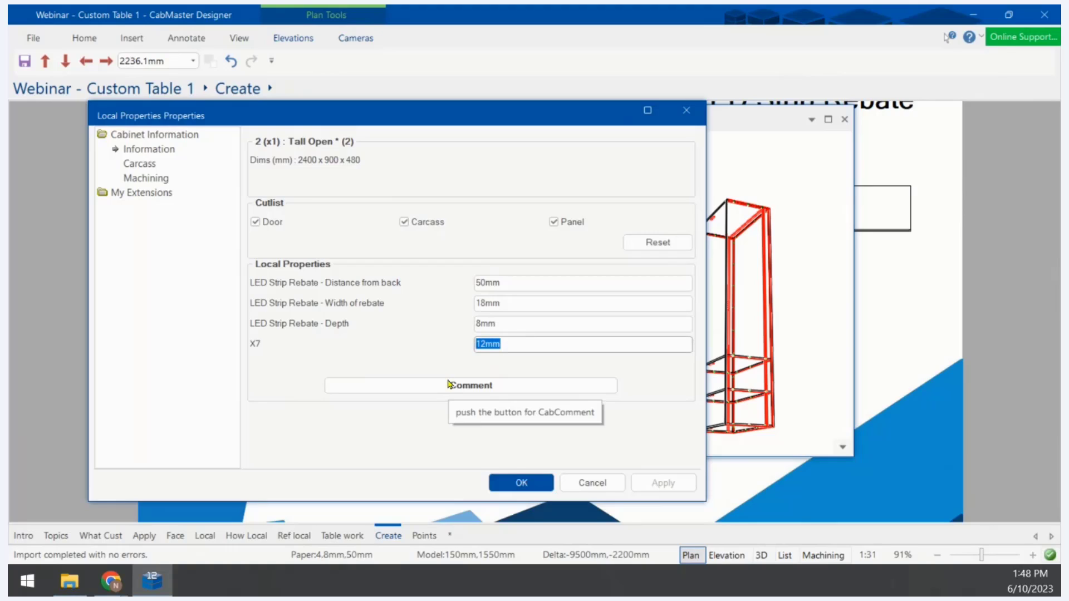
text(650mm)
click(451, 385)
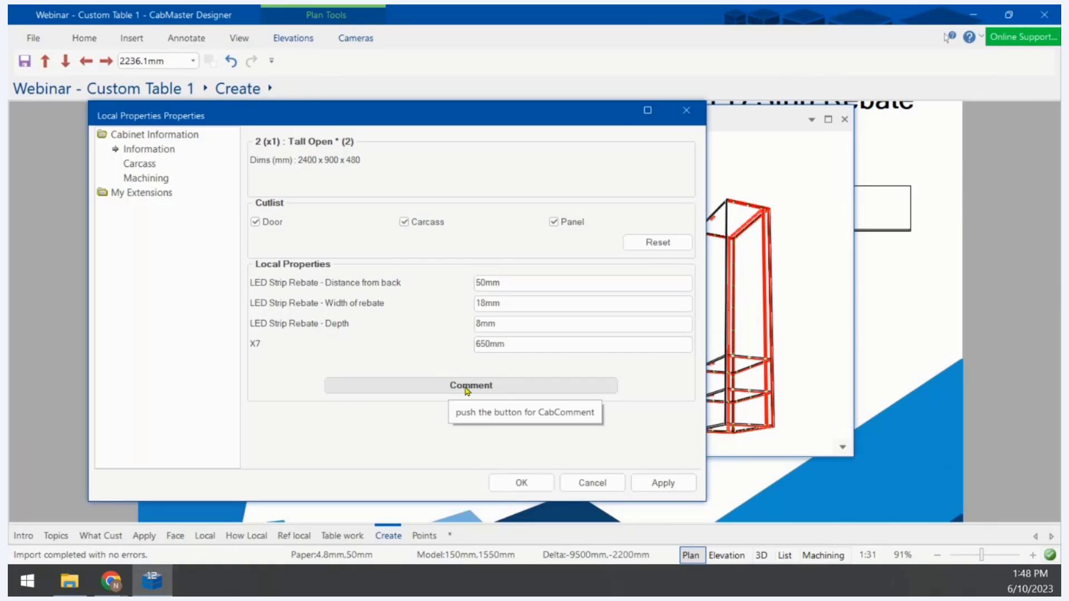
click(661, 484)
click(519, 484)
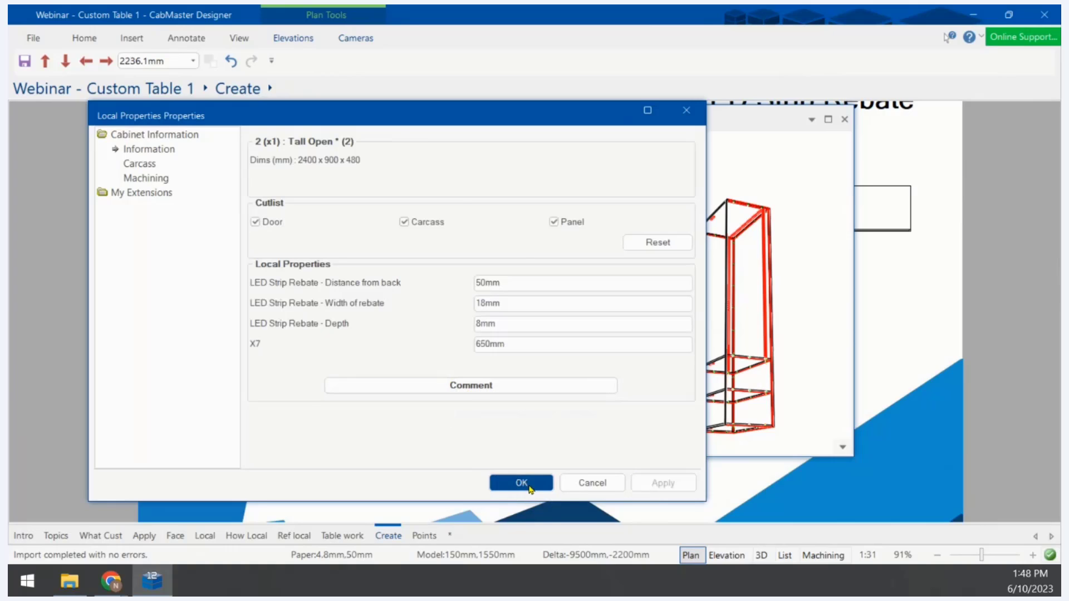
Examine the lower ends of both vertical rebates near the cabinet's shelf in the wireframe preview
scroll(731, 380, up, 2)
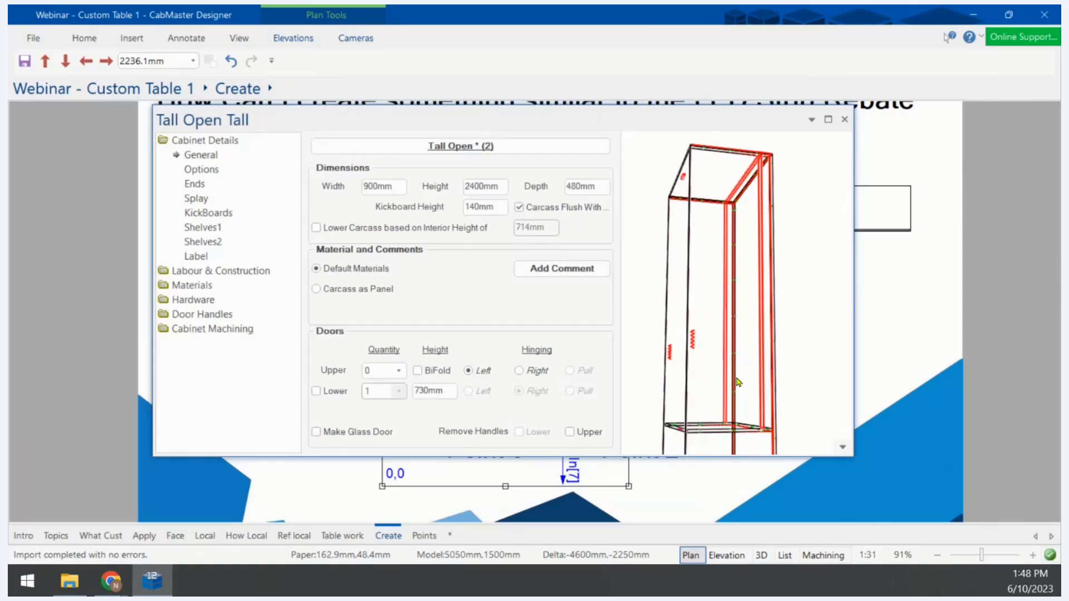
scroll(735, 430, up, 3)
drag(735, 409, 732, 375)
scroll(717, 340, up, 1)
scroll(717, 363, down, 5)
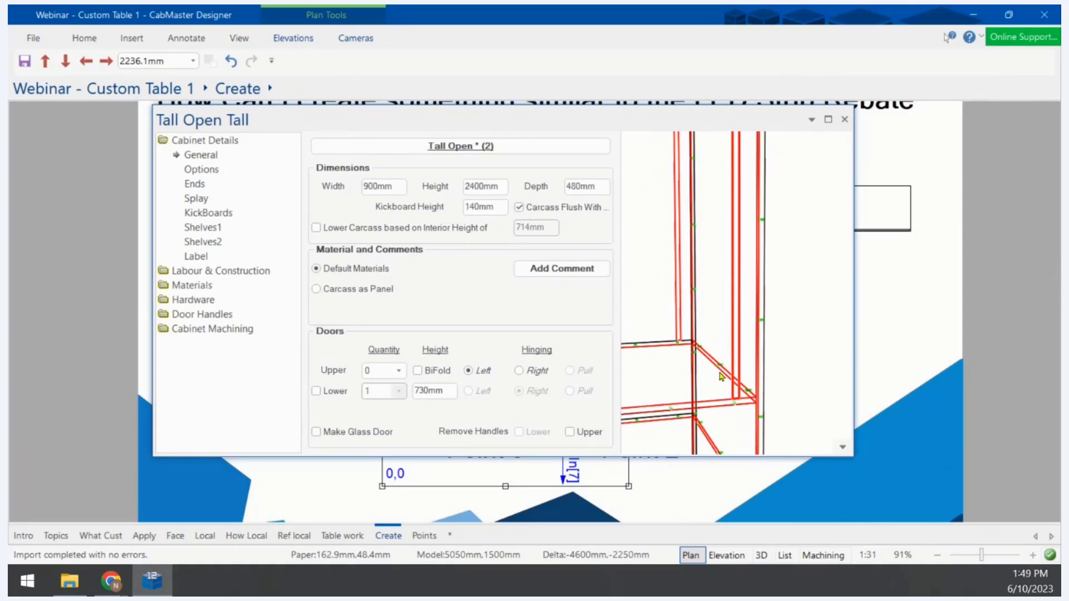
Set the cabinet's LED Strip Rebate distance from back to 560mm-50mm, apply it and inspect the rebate position
click(475, 149)
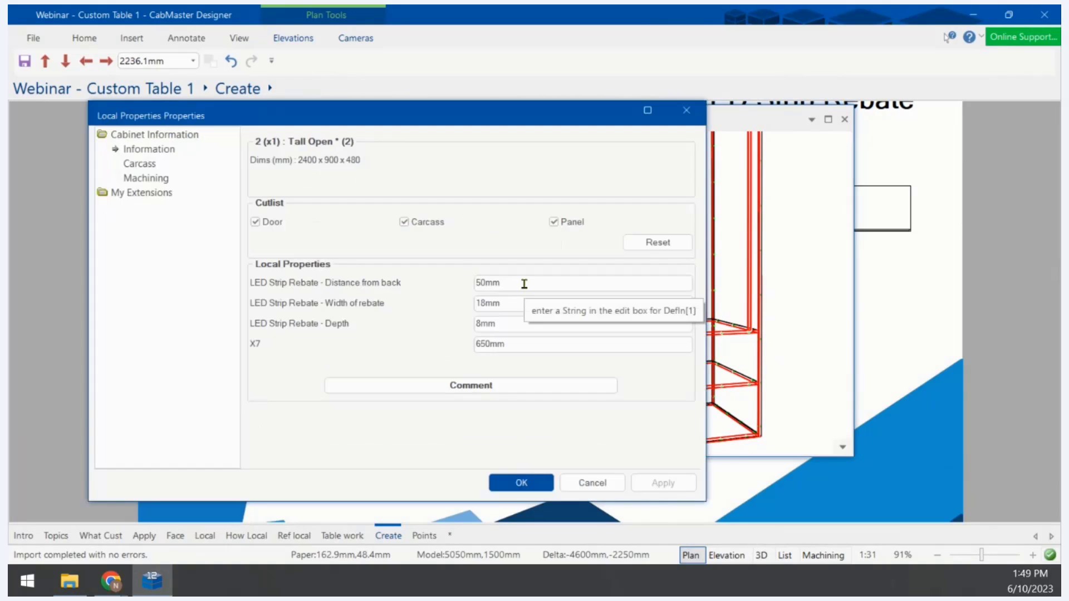
click(522, 285)
text(4)
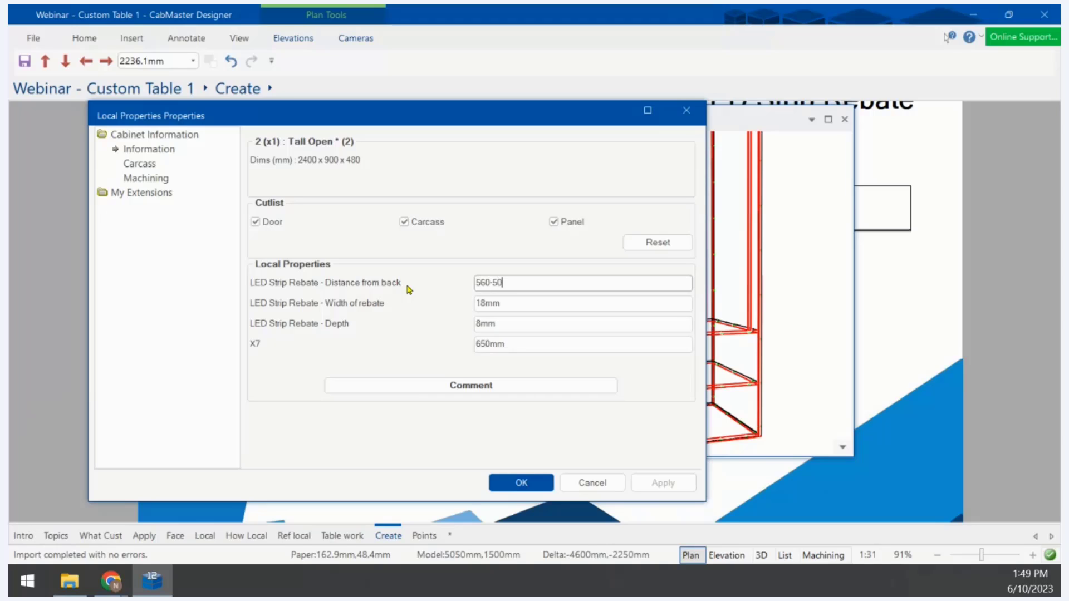
text(mm)
key(Tab)
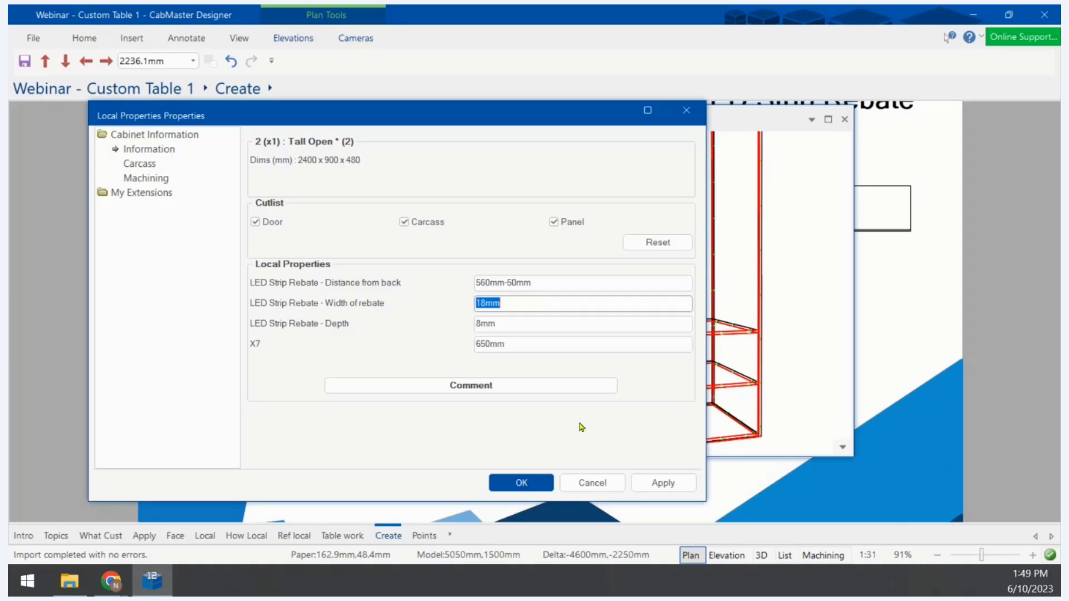
click(666, 487)
click(521, 484)
drag(734, 351, 612, 226)
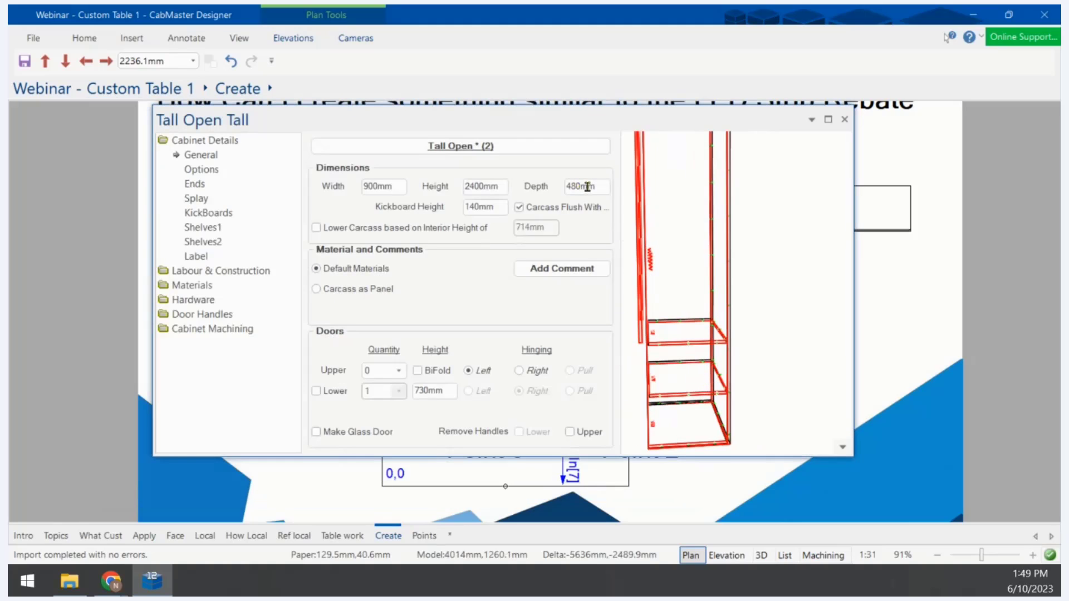
Set the cabinet's LED Strip Rebate distance from back to 480mm-50mm and accept the change
click(540, 153)
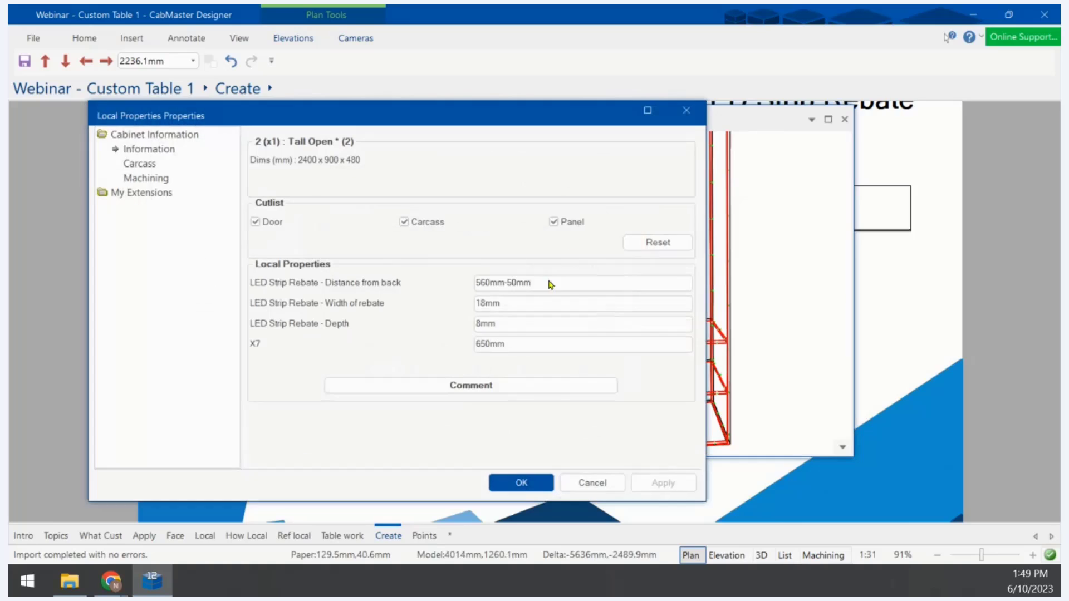
click(496, 283)
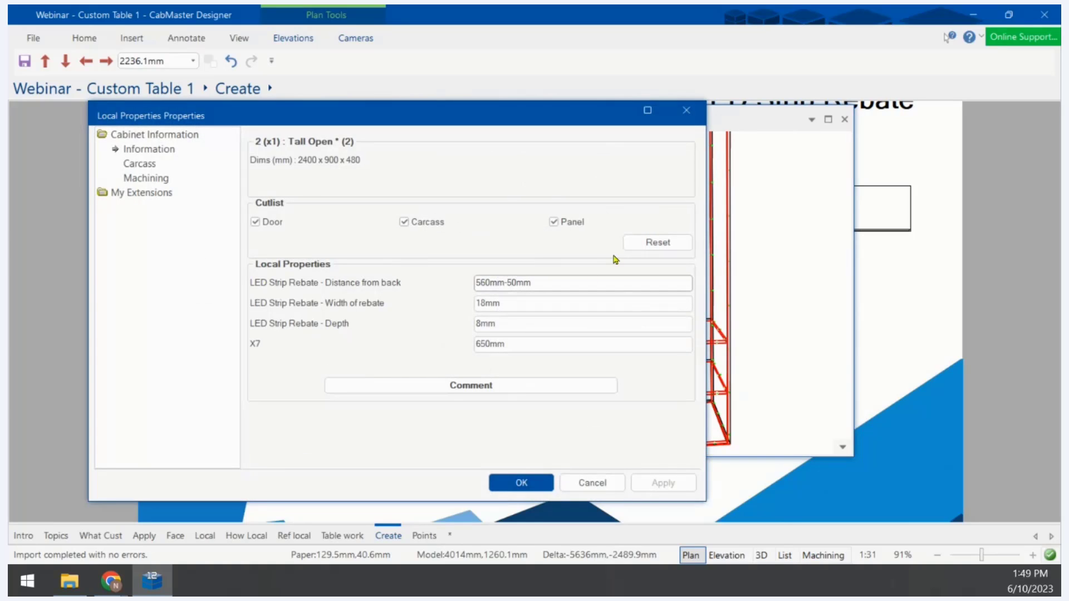
key(shift+Home)
key(BackSpace)
text(480)
key(Tab)
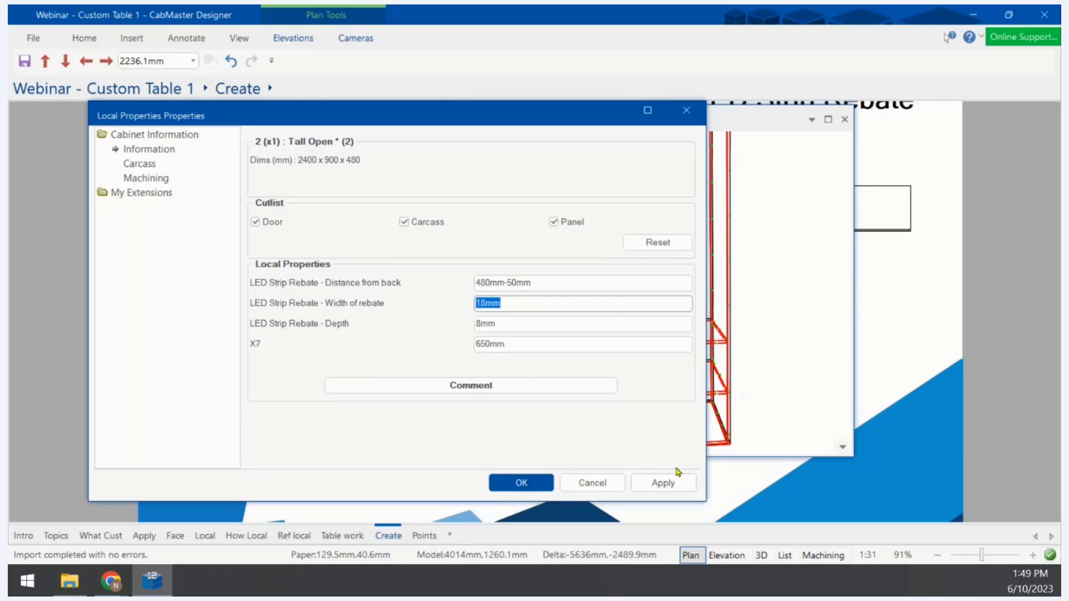
click(662, 483)
click(521, 483)
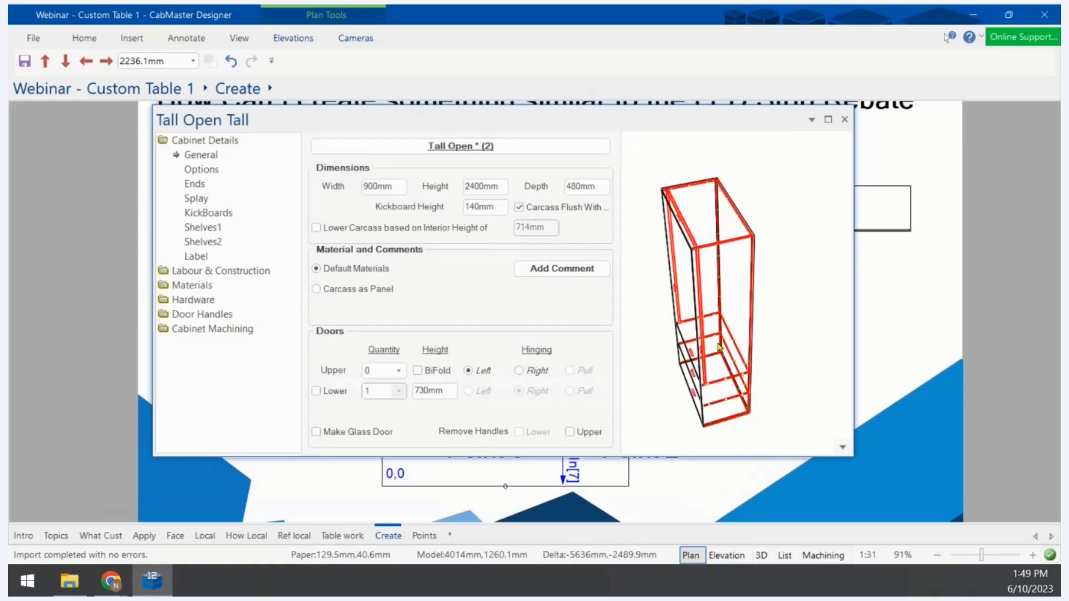
Examine the rebates near the cabinet's front edges from several angles, then close the cabinet editor
drag(746, 321, 759, 317)
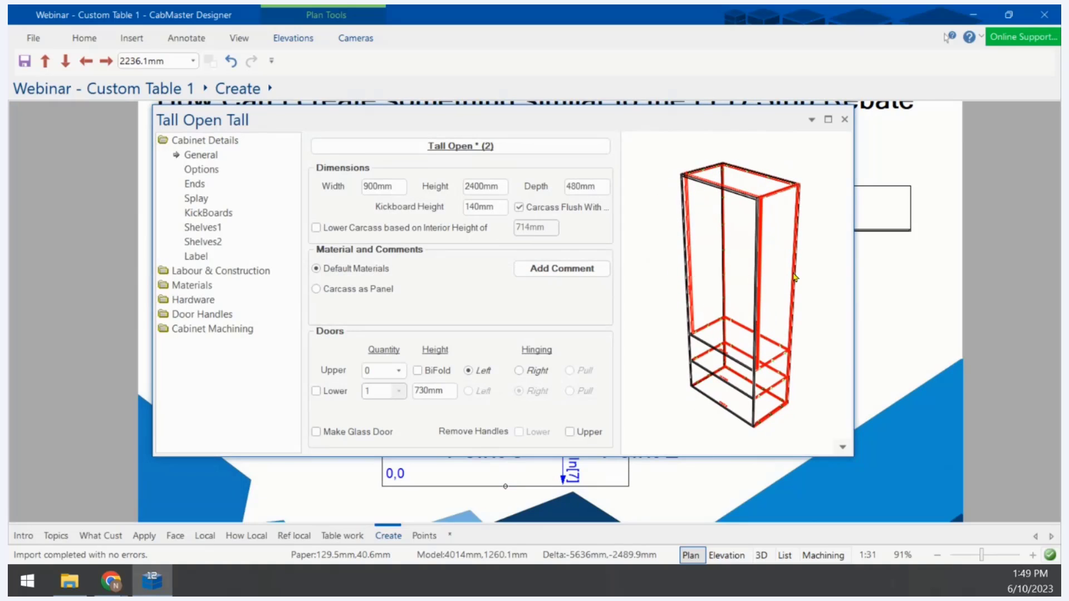
drag(795, 277, 697, 269)
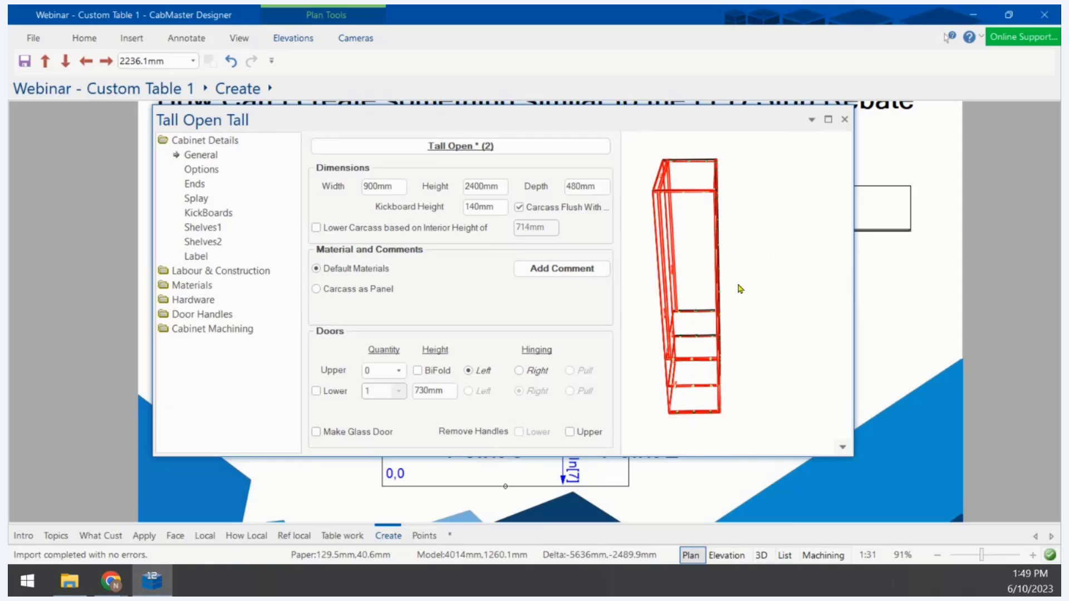
drag(696, 334, 724, 273)
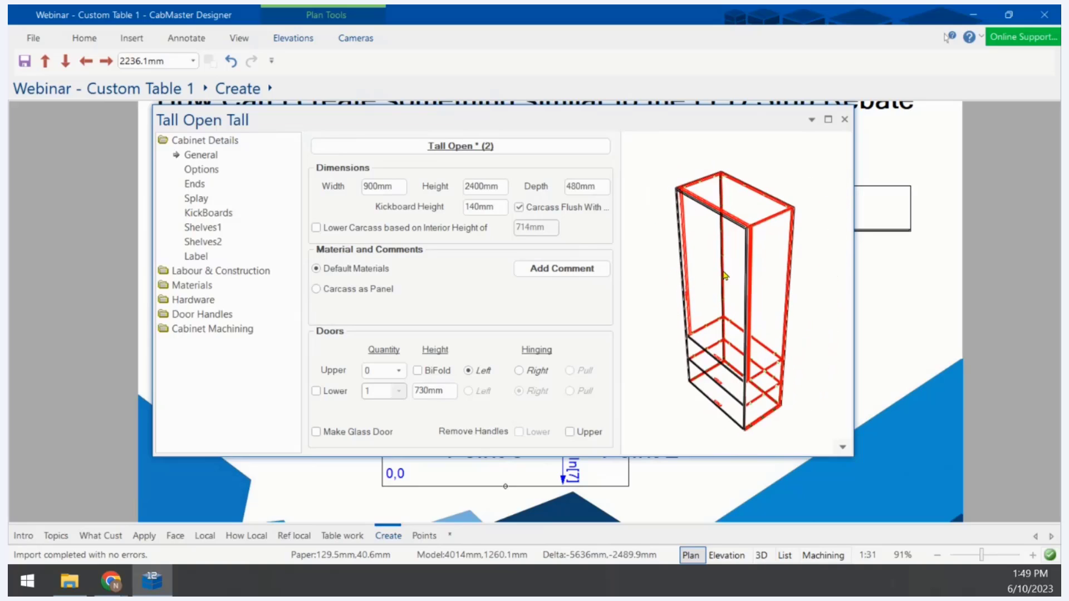
click(845, 121)
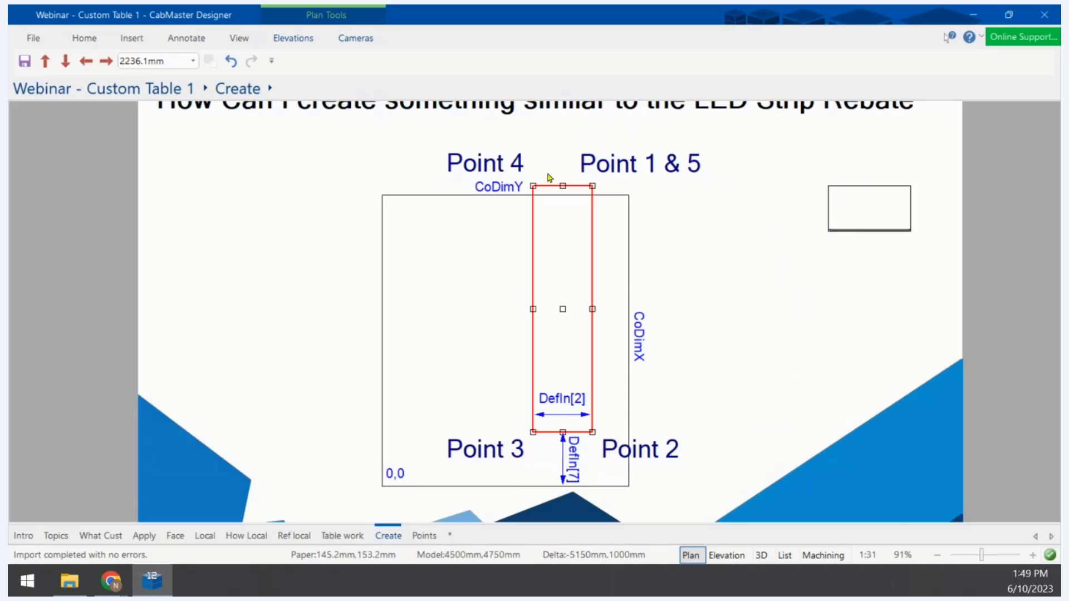
Place a Tall Open cabinet from the CM-Cabinets library in the empty plan area beside the rebate diagram
click(94, 43)
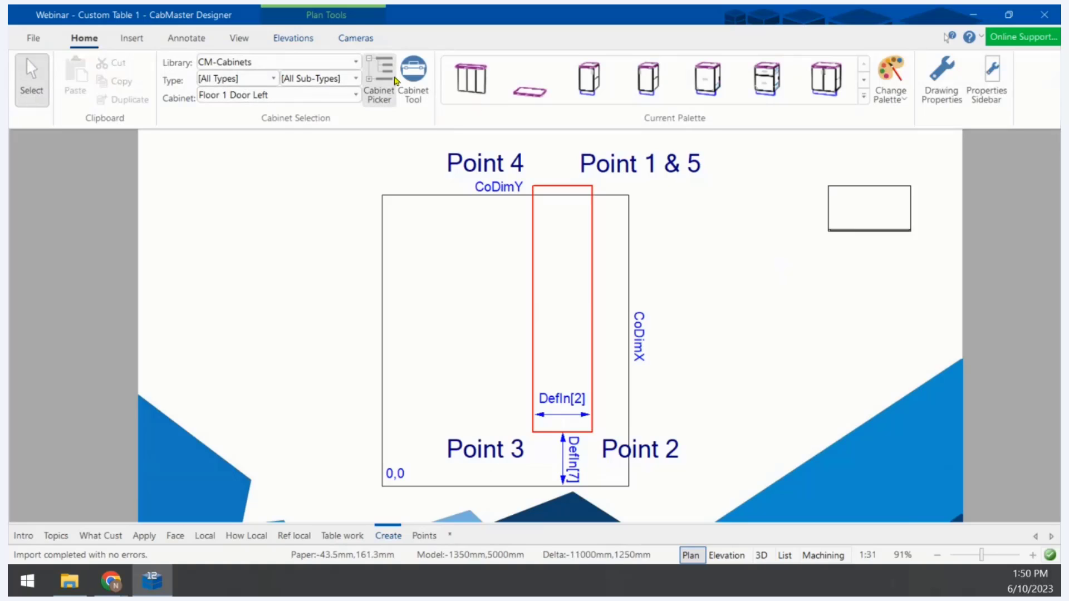
click(356, 94)
scroll(277, 213, down, 3)
scroll(277, 214, down, 20)
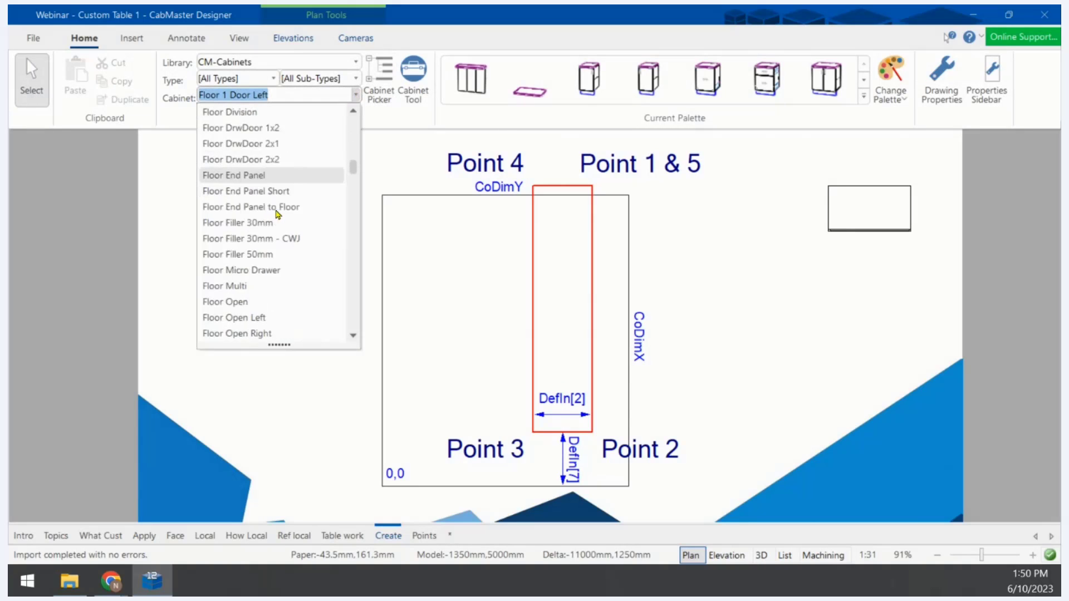
scroll(272, 200, down, 5)
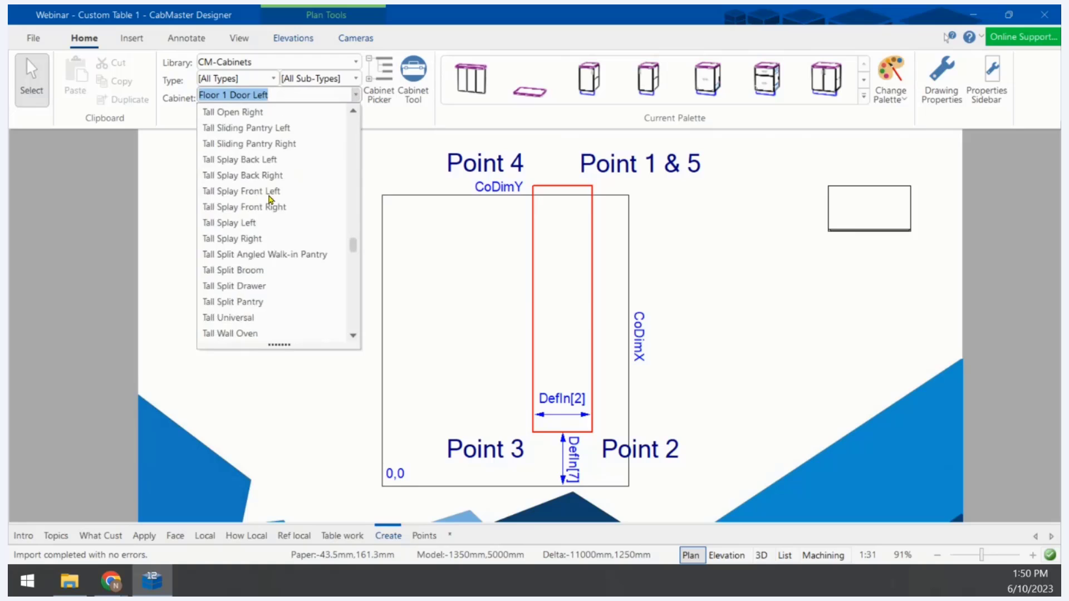
scroll(264, 203, up, 2)
scroll(255, 208, down, 4)
scroll(251, 196, up, 3)
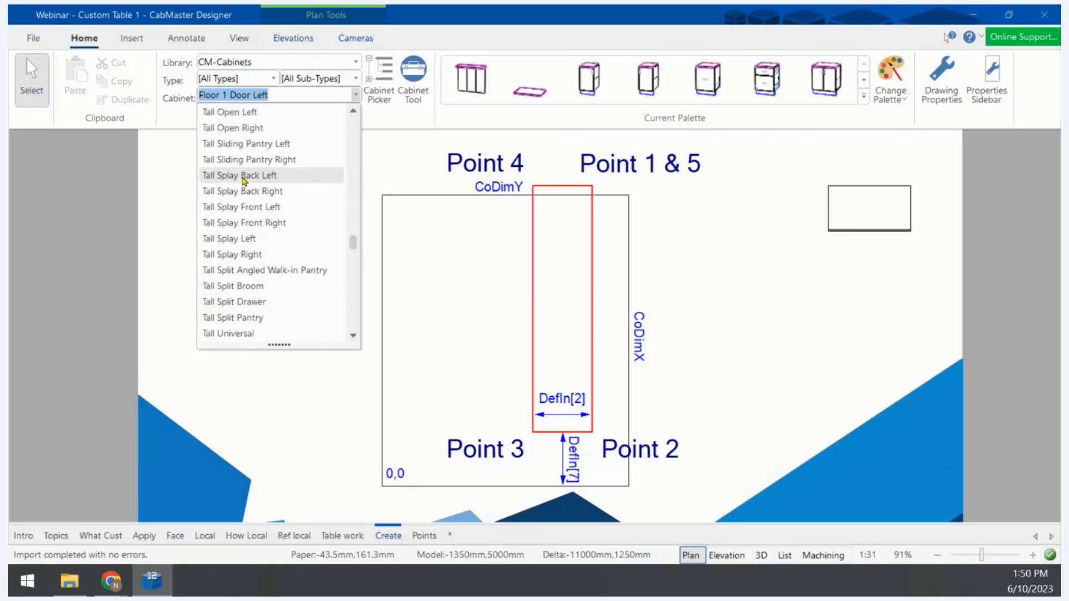
scroll(233, 142, up, 4)
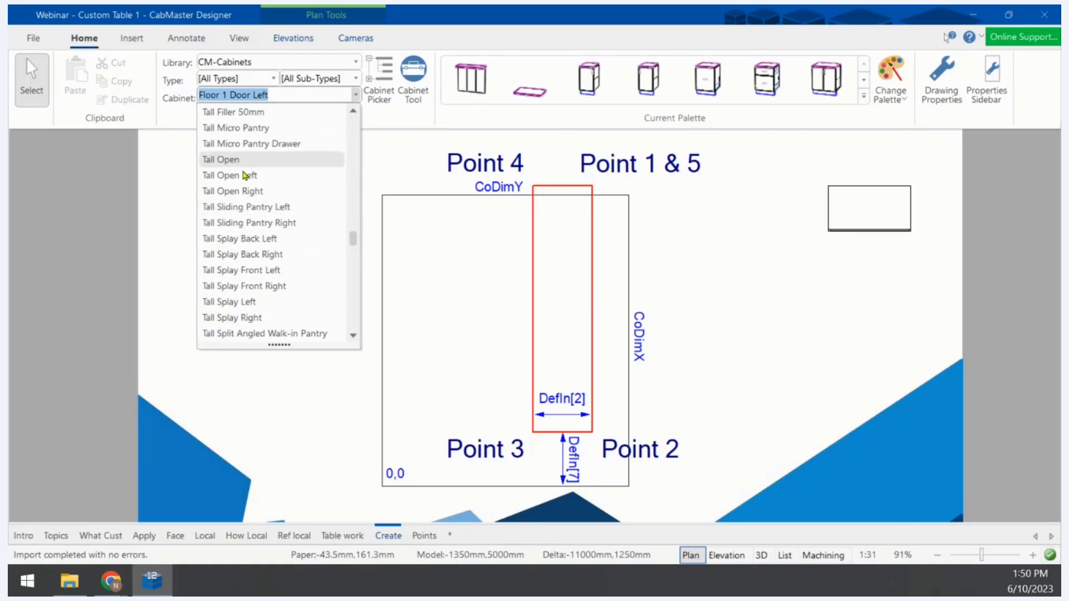
click(236, 162)
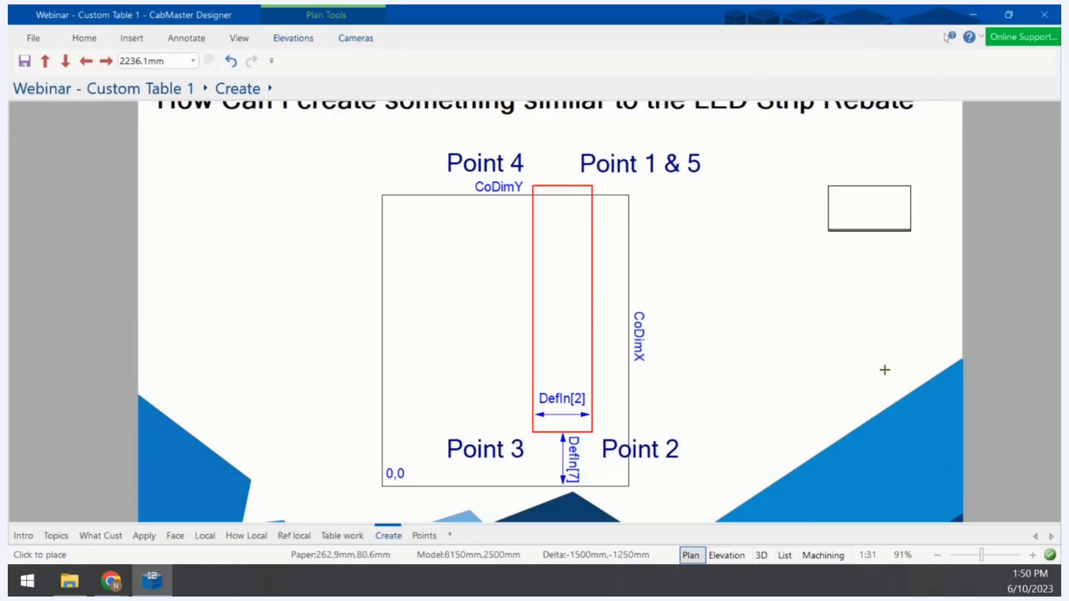
click(790, 305)
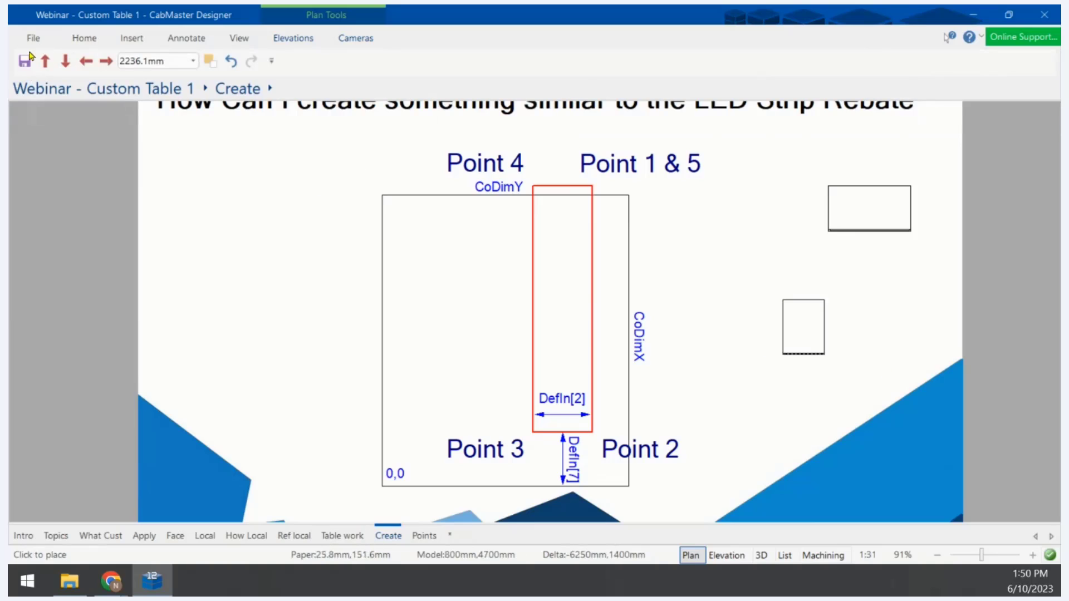
key(Escape)
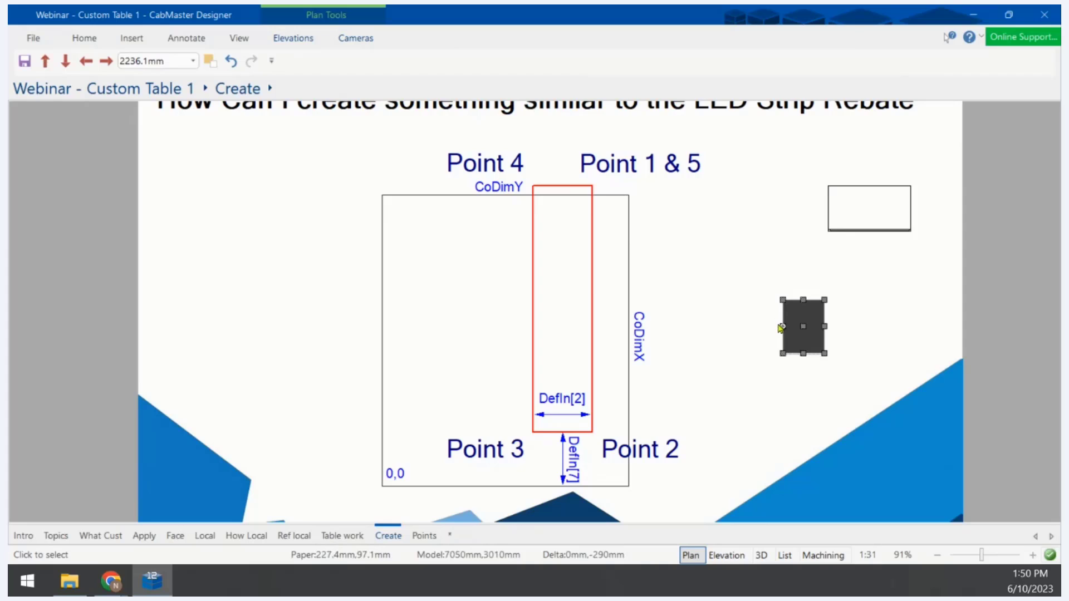
Switch the new tall cabinet's shelving method to Custom (incl Pullouts) and set its shelf quantity to 0
double_click(803, 323)
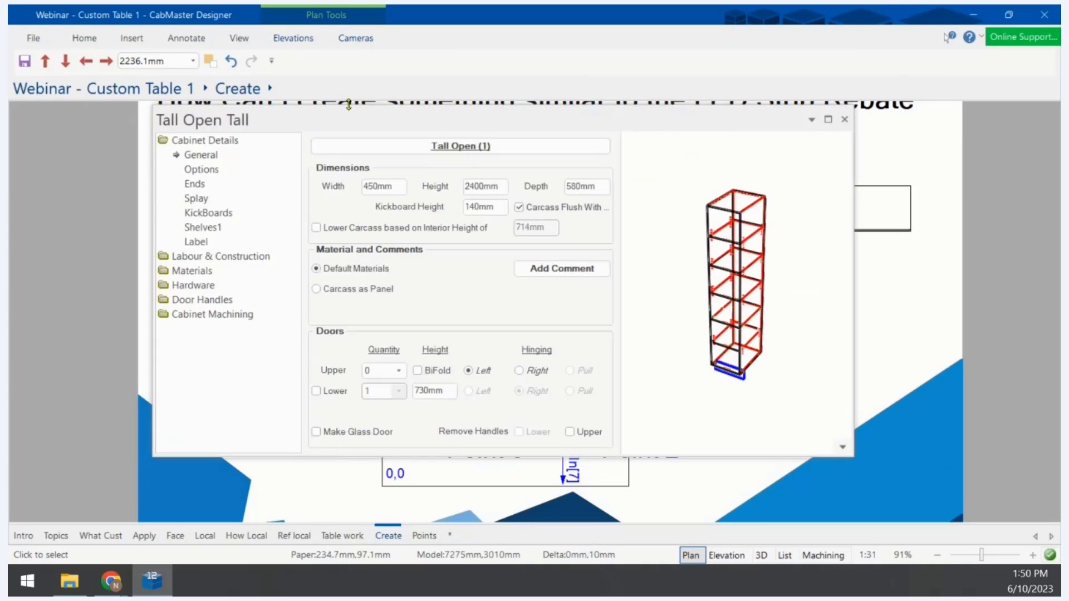
click(216, 230)
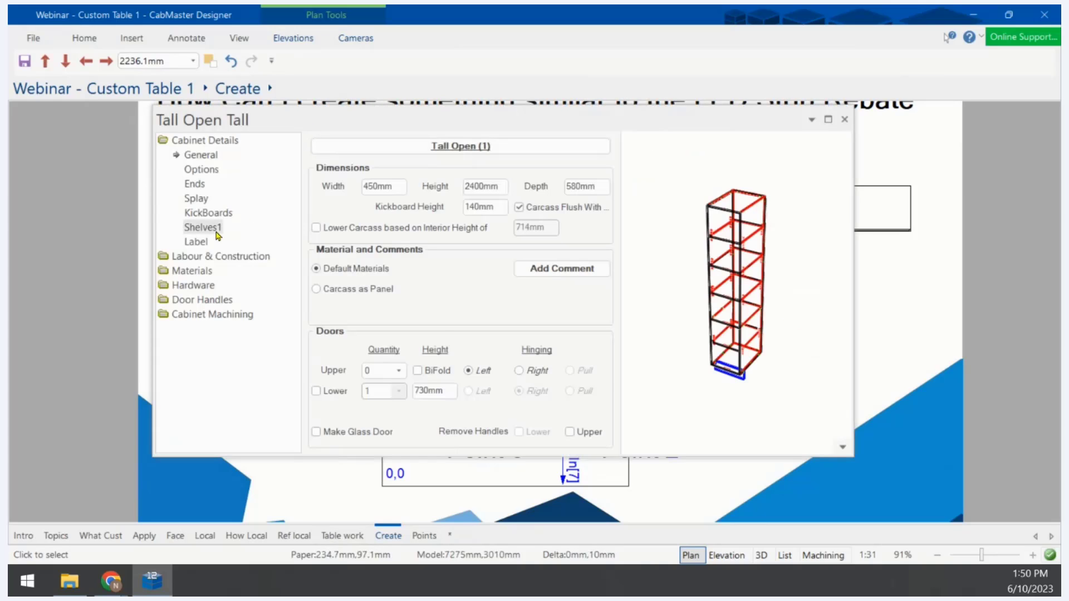
click(468, 167)
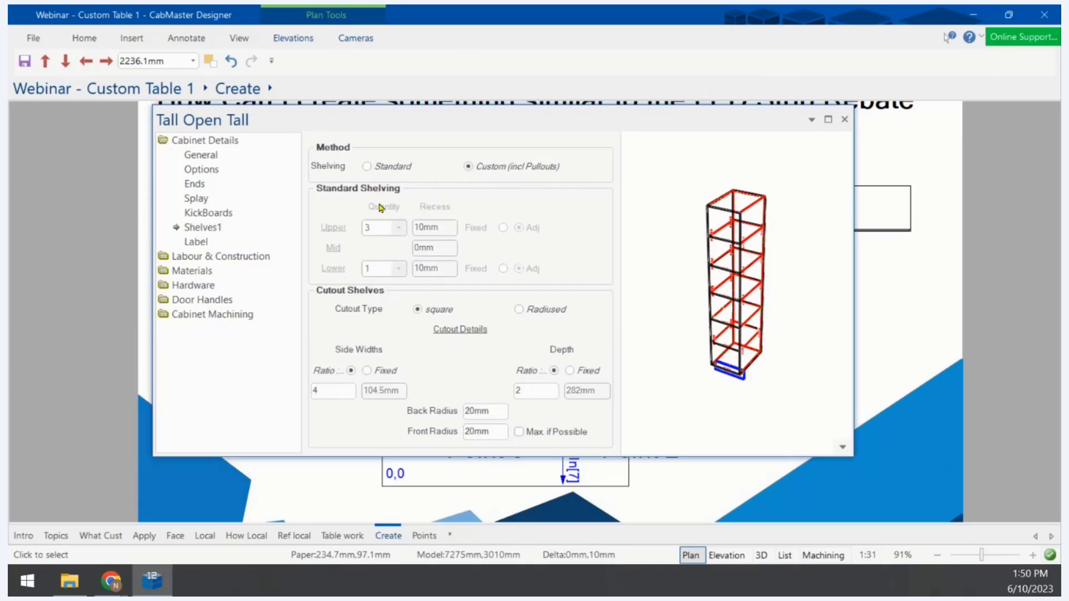
click(204, 242)
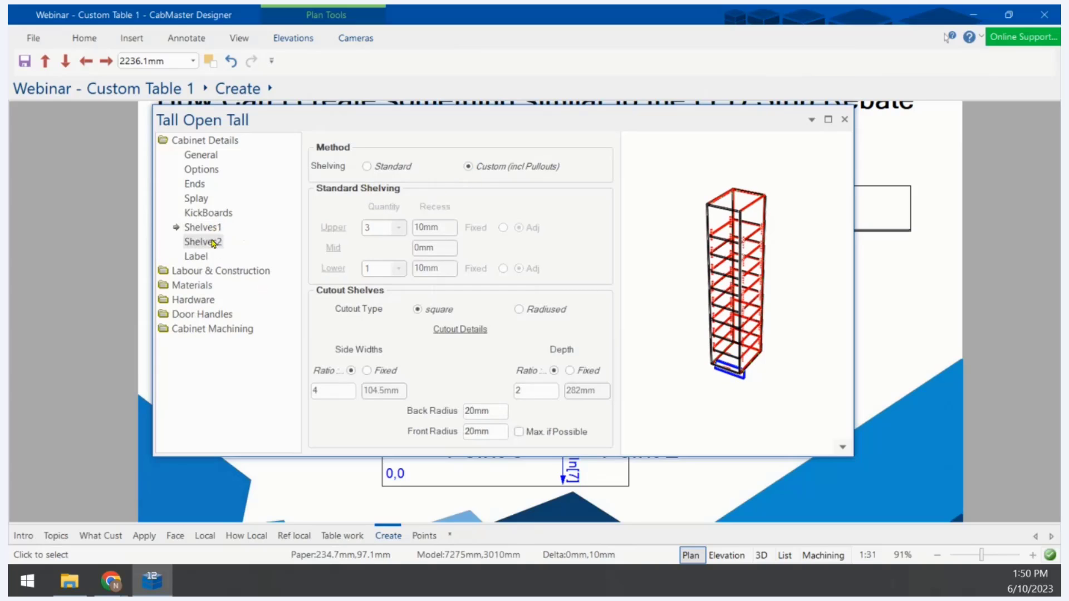
click(438, 168)
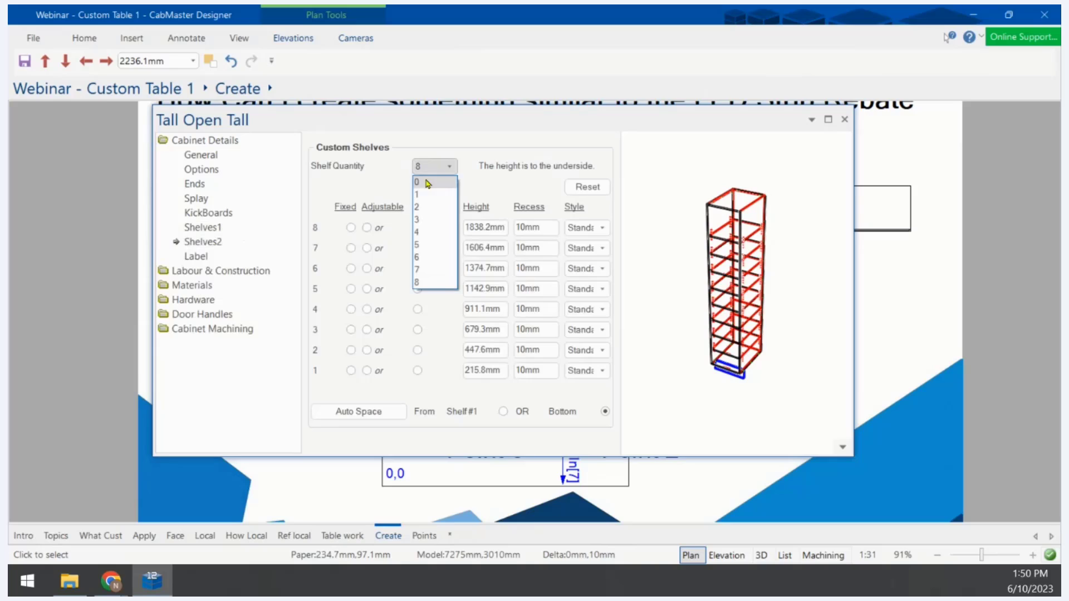
click(426, 182)
Enable LED Strip Rebate End Short as the first custom boring and routing on the cabinet's left end
click(228, 328)
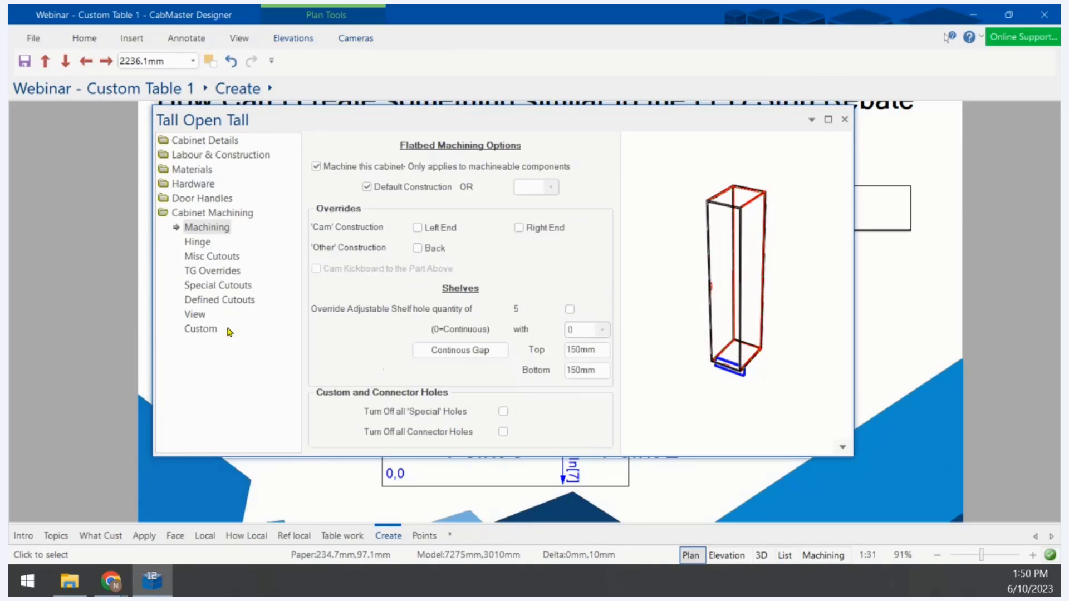
click(213, 329)
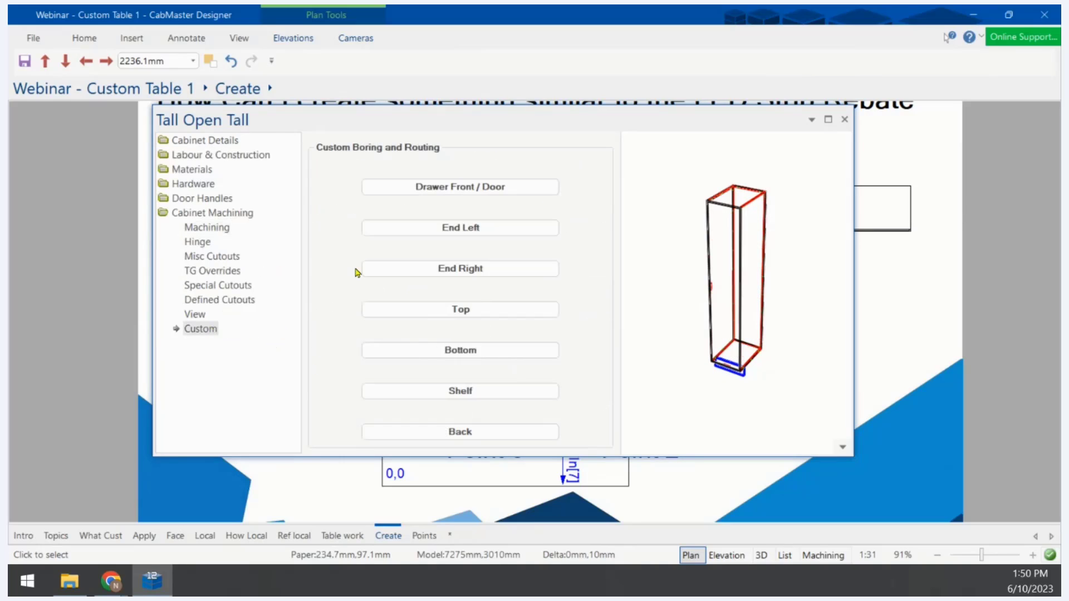
click(452, 234)
click(446, 187)
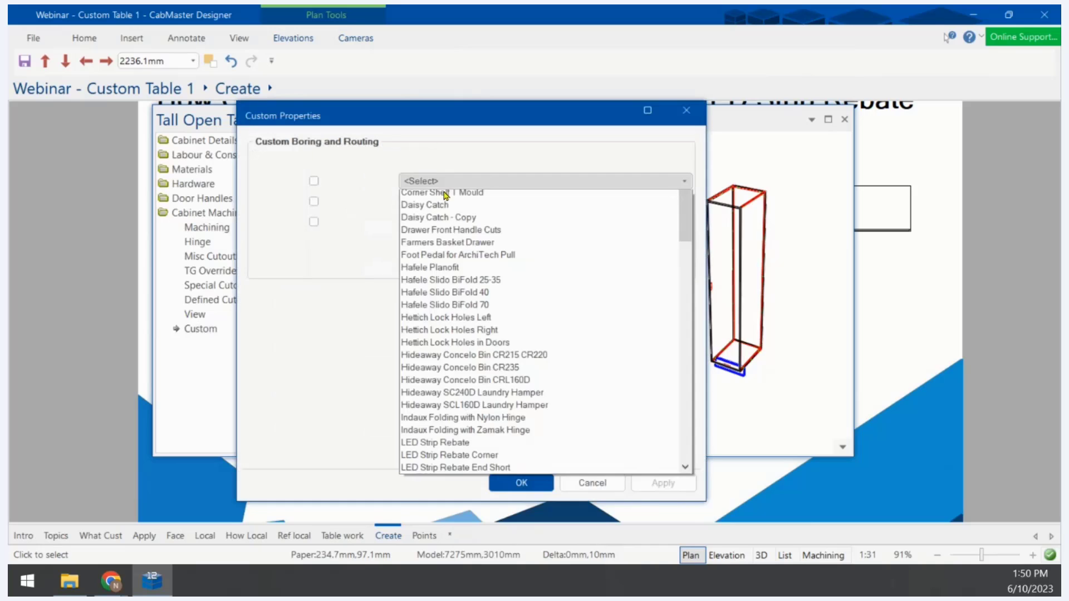
scroll(459, 546, down, 4)
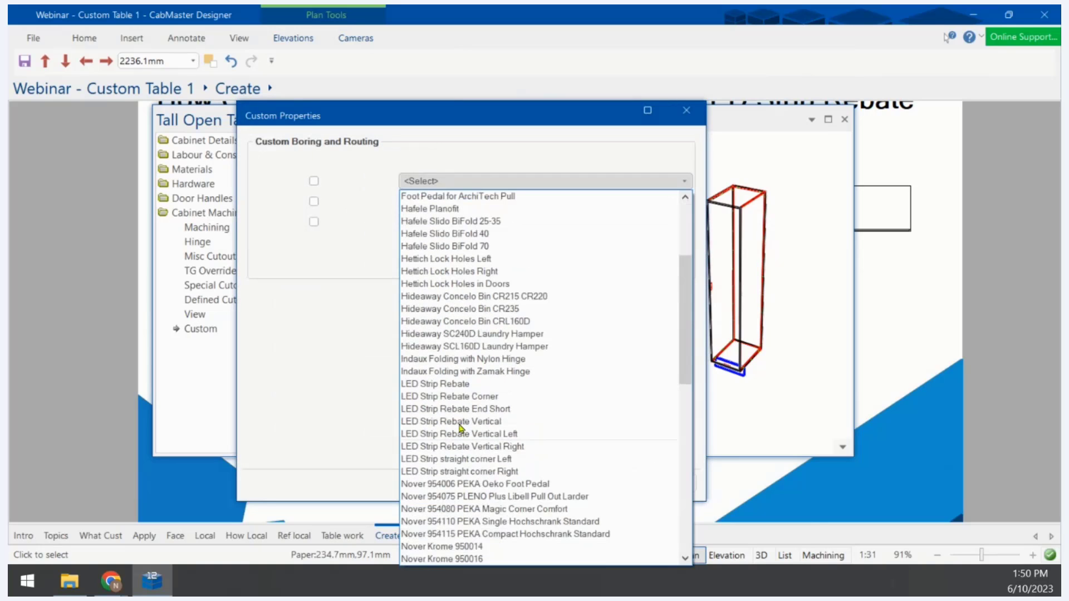
click(483, 414)
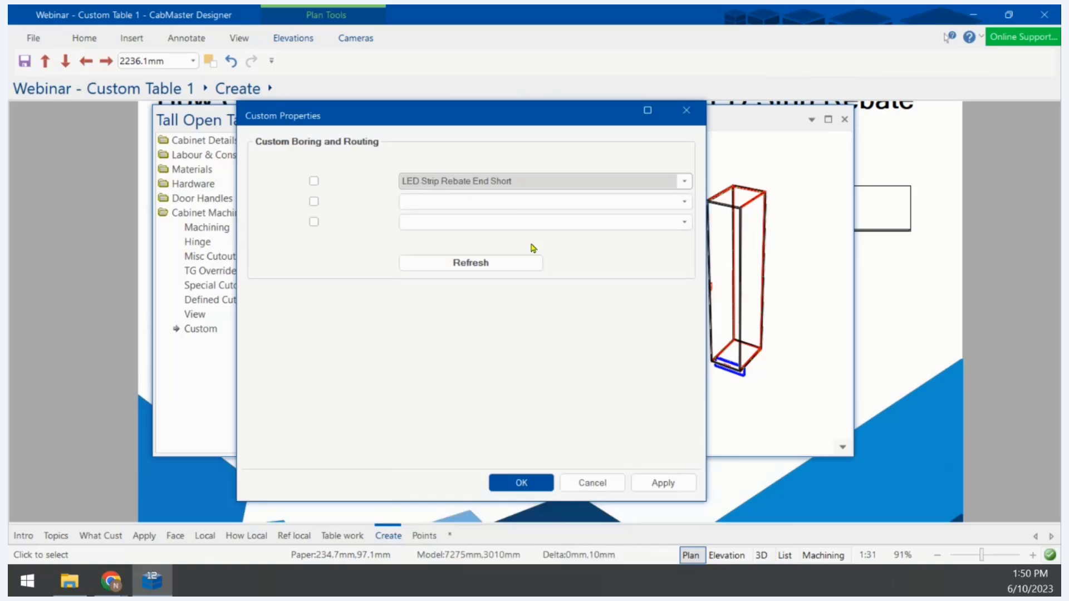
click(495, 204)
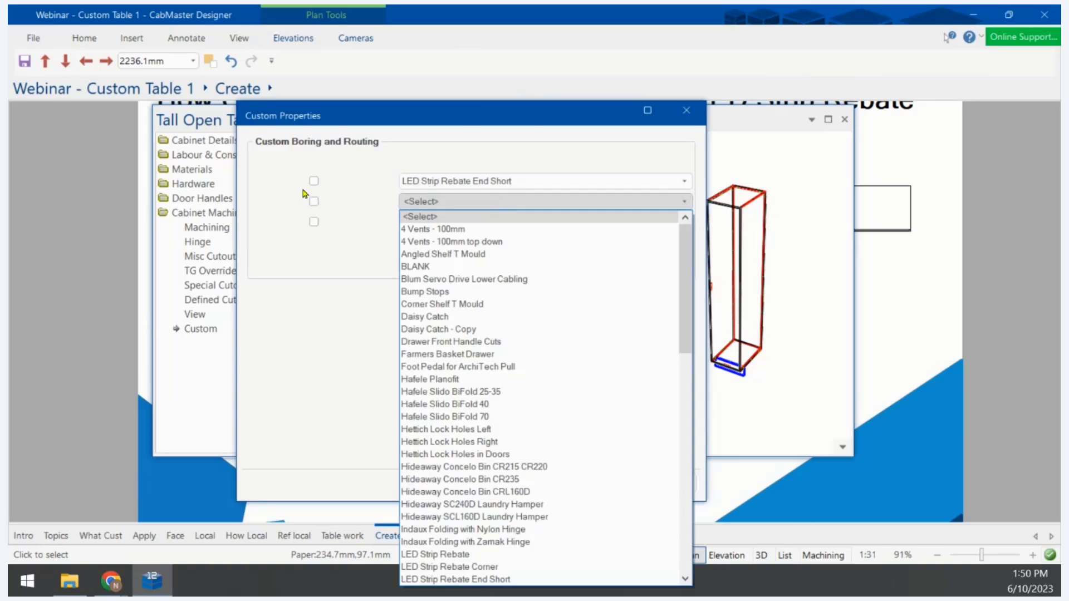
click(319, 192)
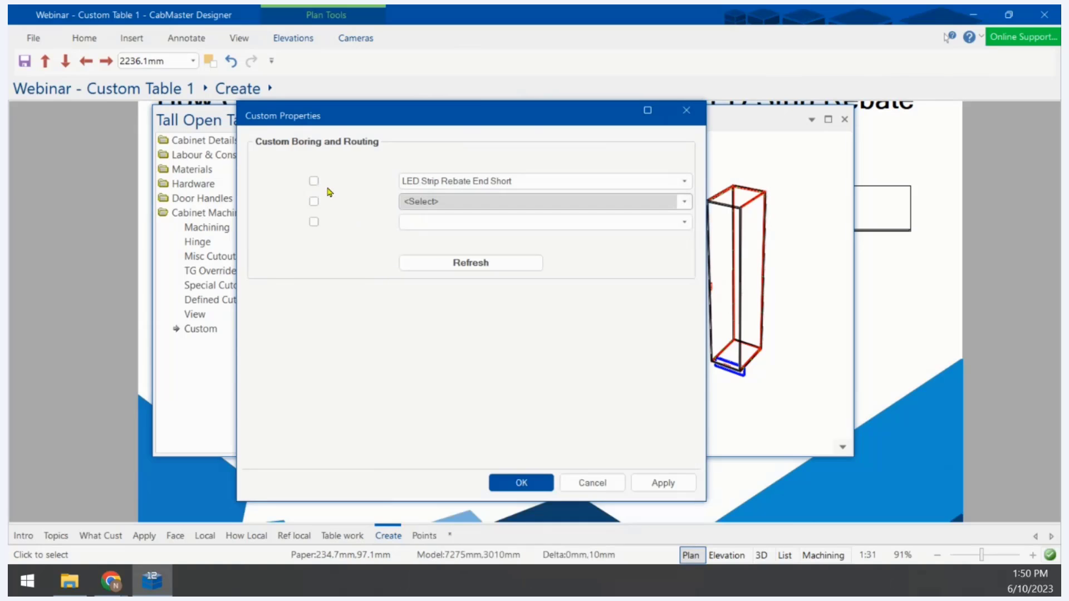
click(319, 184)
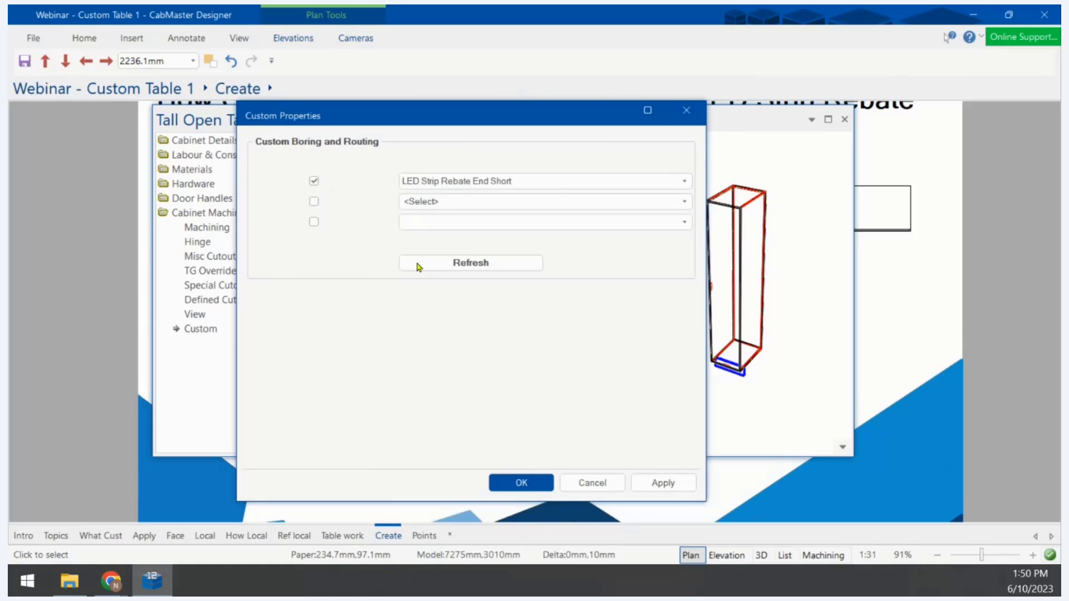
click(646, 484)
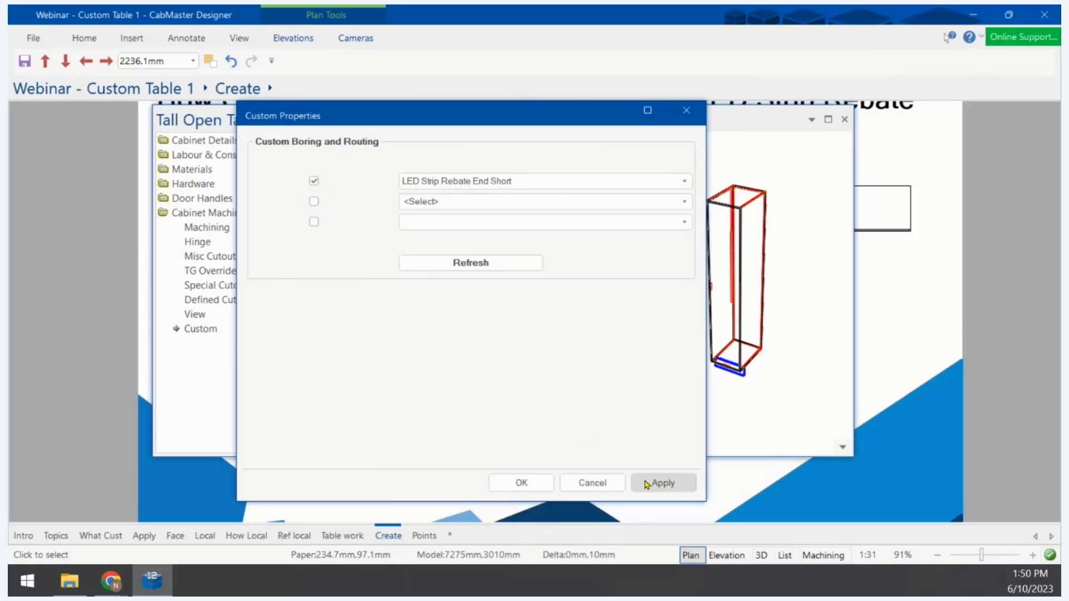
click(521, 483)
drag(727, 299, 764, 302)
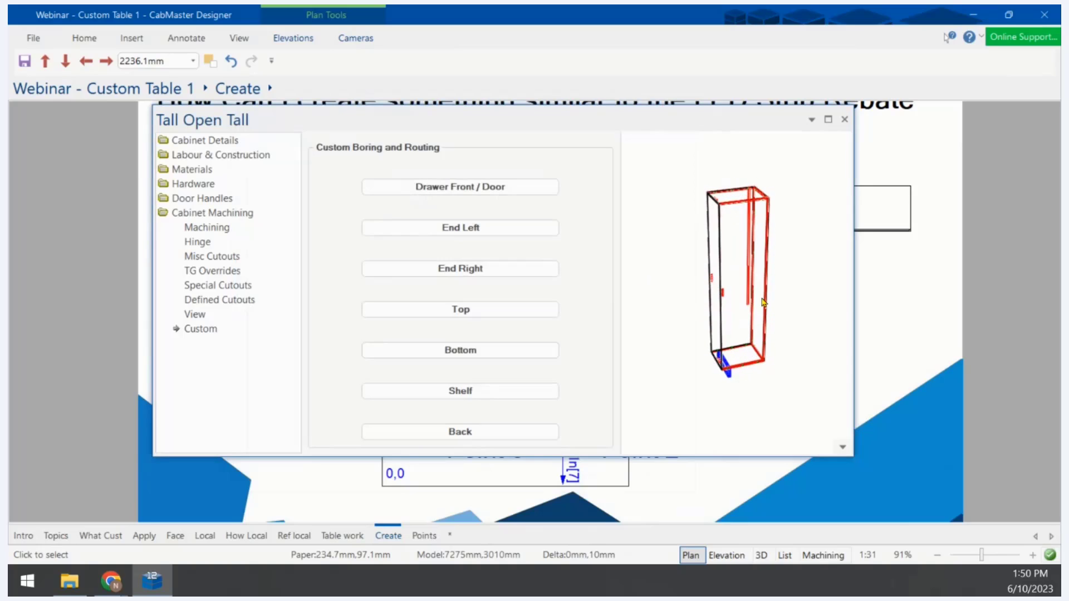
Enable LED Strip Rebate End Short as the first custom boring and routing on the cabinet's right end
click(462, 272)
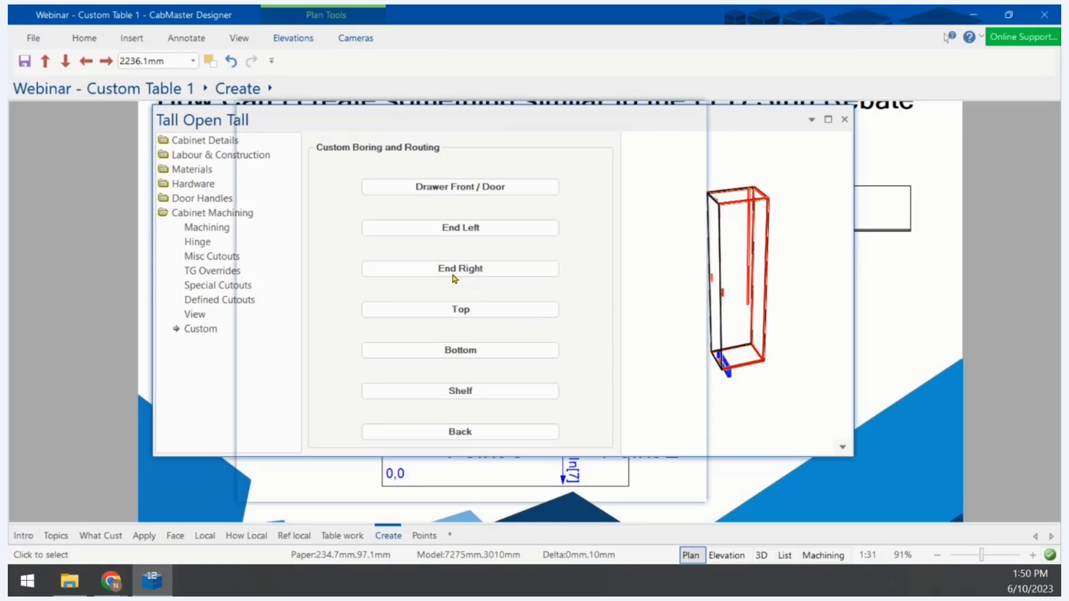
click(426, 183)
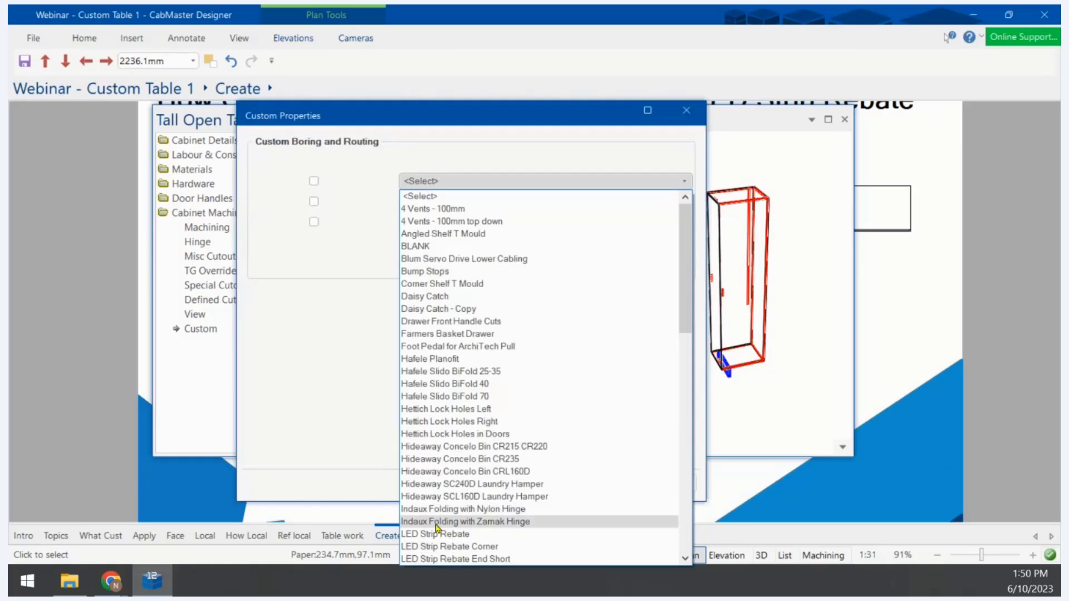
scroll(437, 528, down, 3)
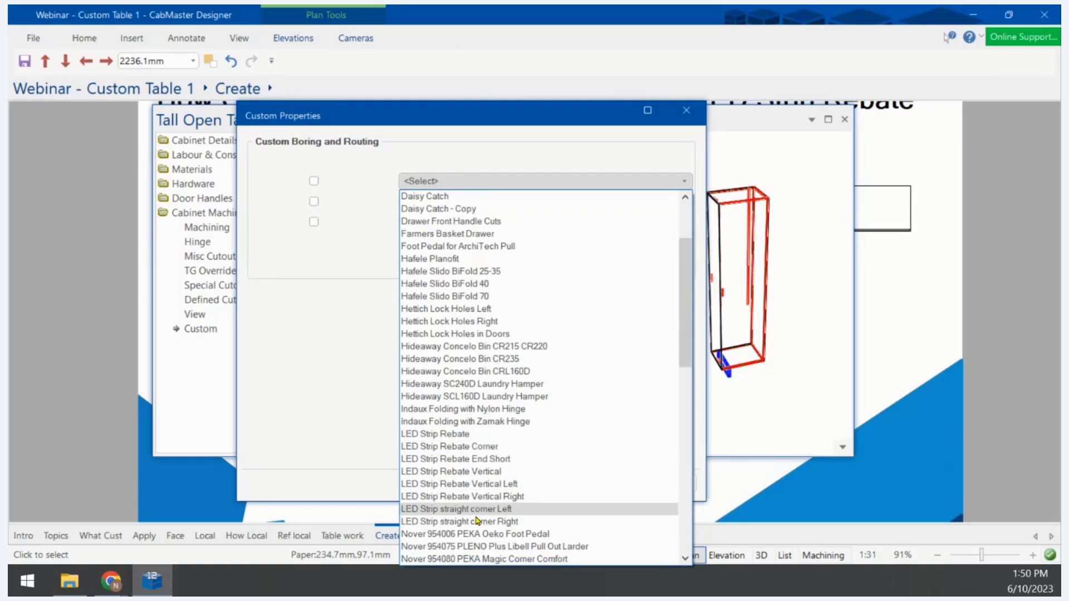
click(490, 460)
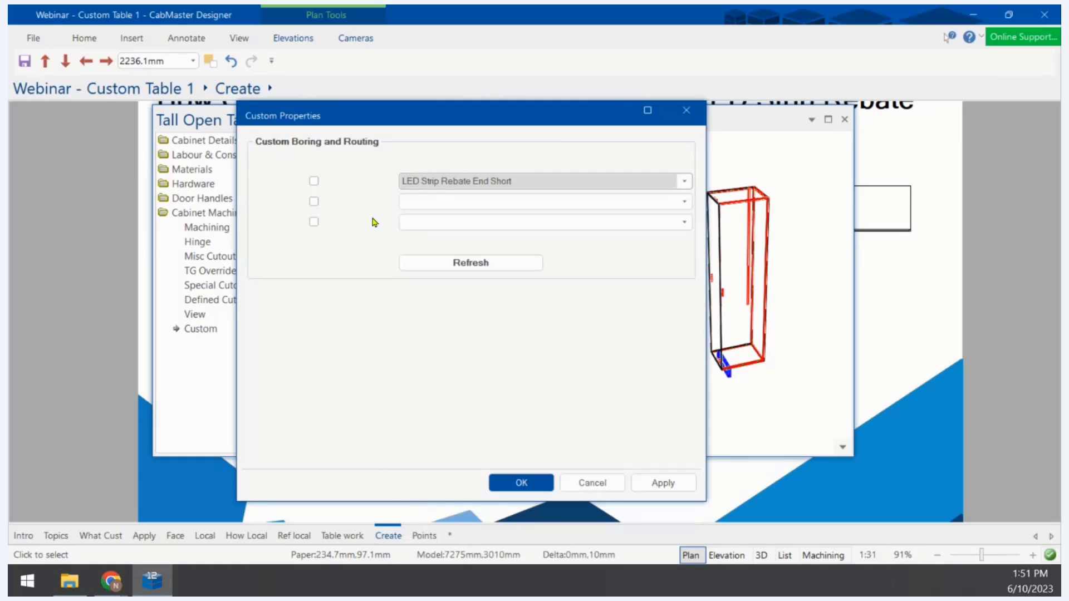
click(314, 181)
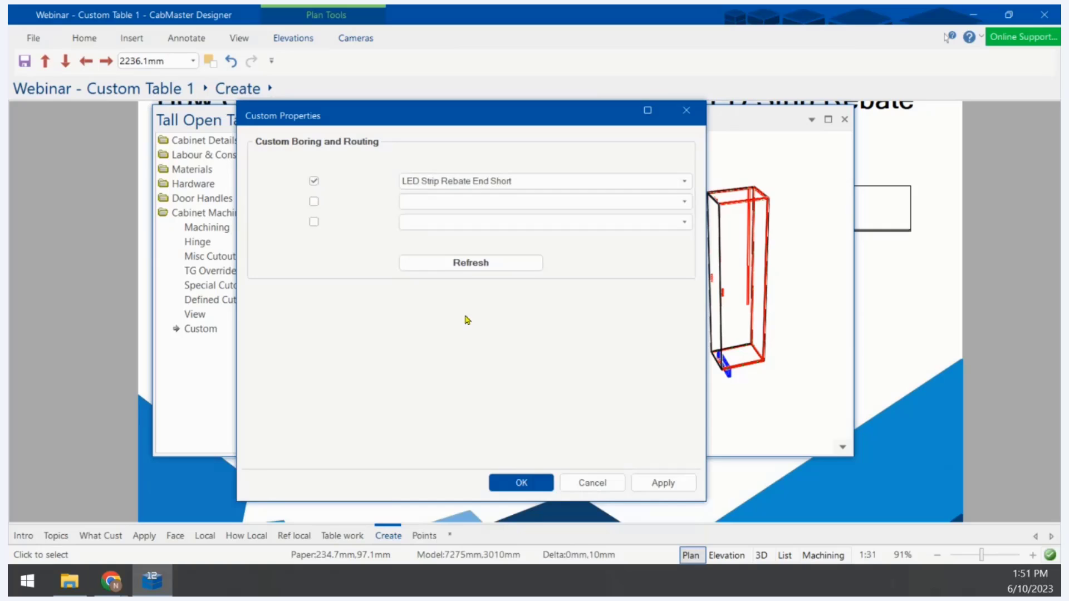
click(657, 482)
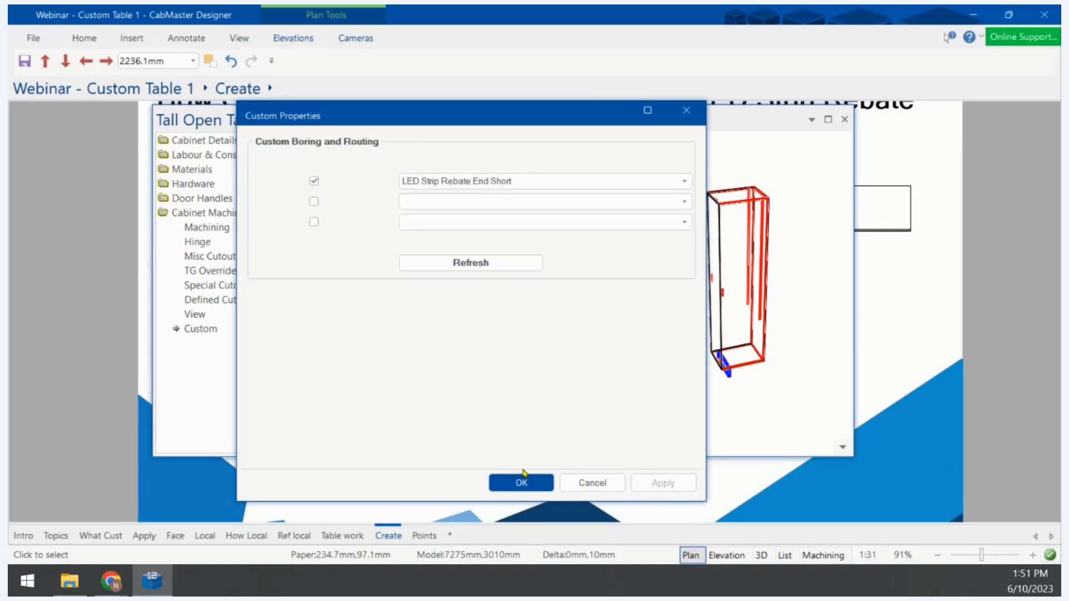
click(521, 483)
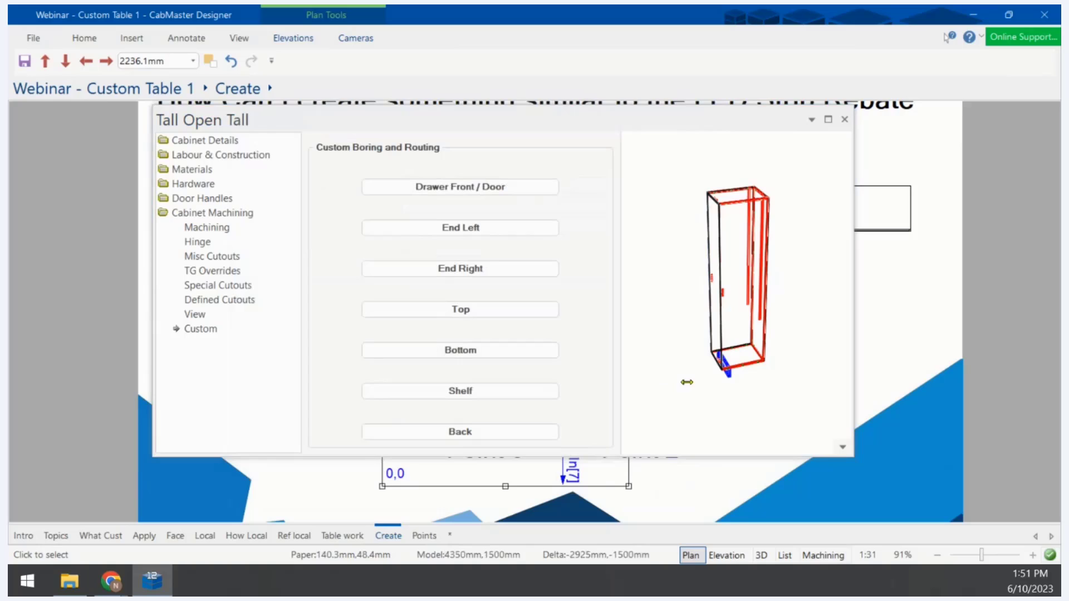
drag(750, 363, 762, 370)
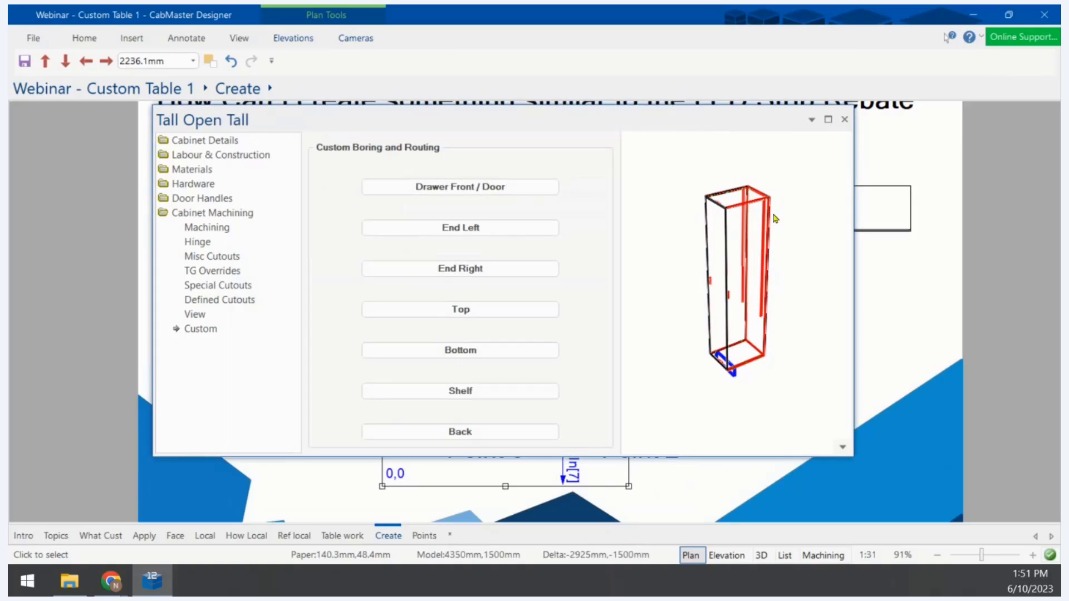
drag(776, 219, 729, 241)
scroll(742, 228, up, 5)
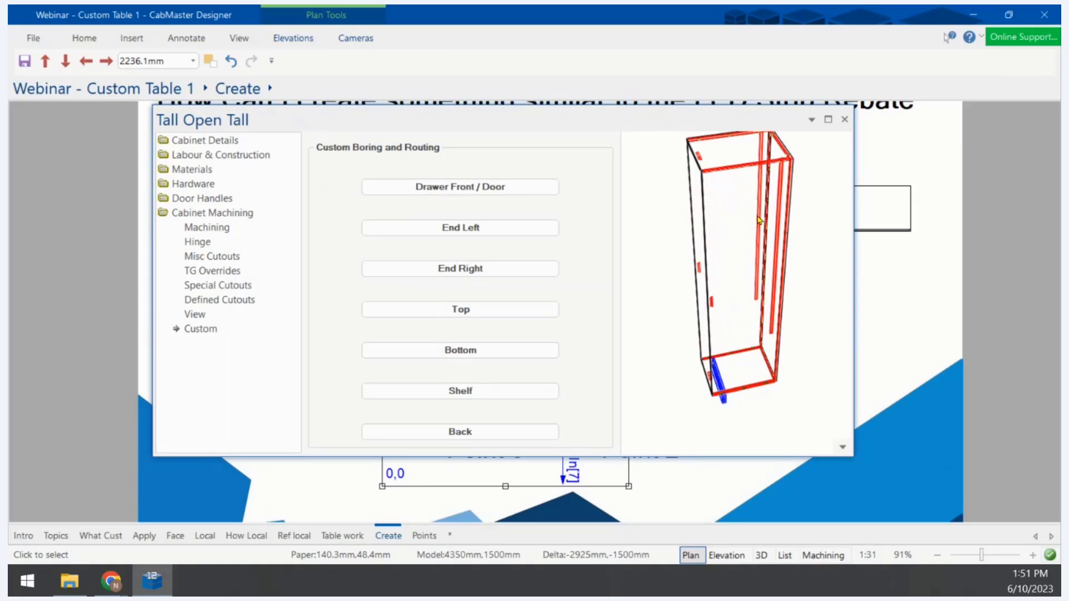
middle_drag(752, 233, 750, 249)
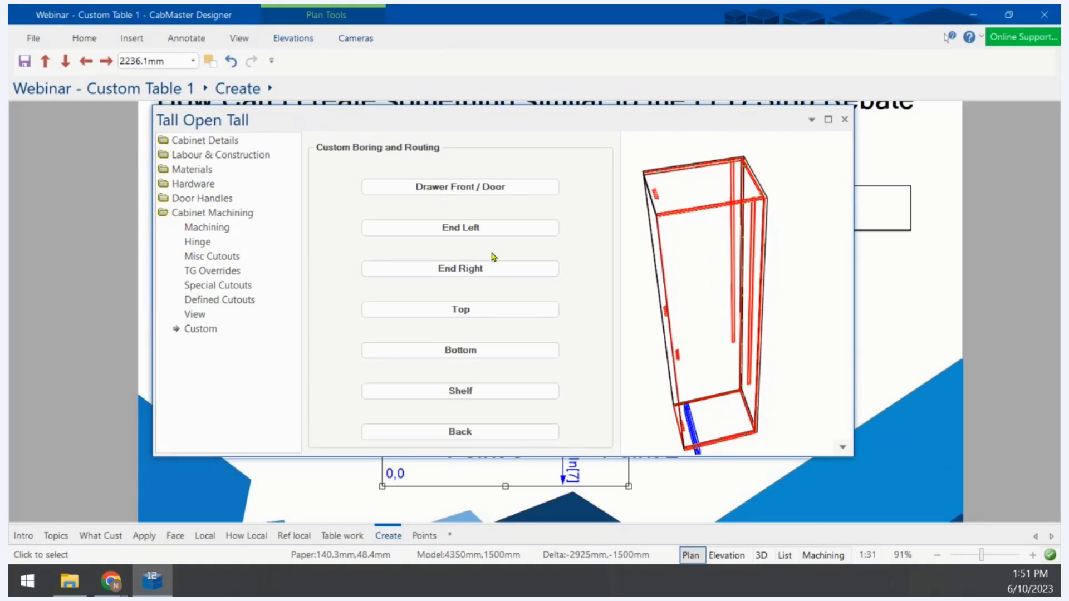
Enable LED Strip Rebate as the first custom boring and routing on the cabinet's top
click(476, 311)
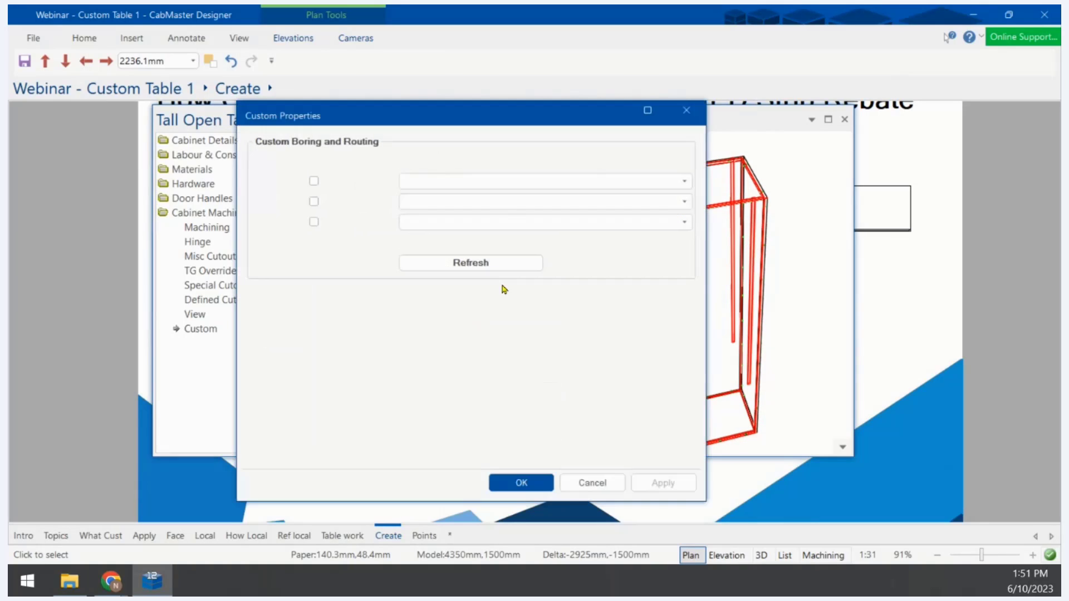
click(490, 184)
scroll(525, 374, down, 8)
scroll(525, 375, down, 3)
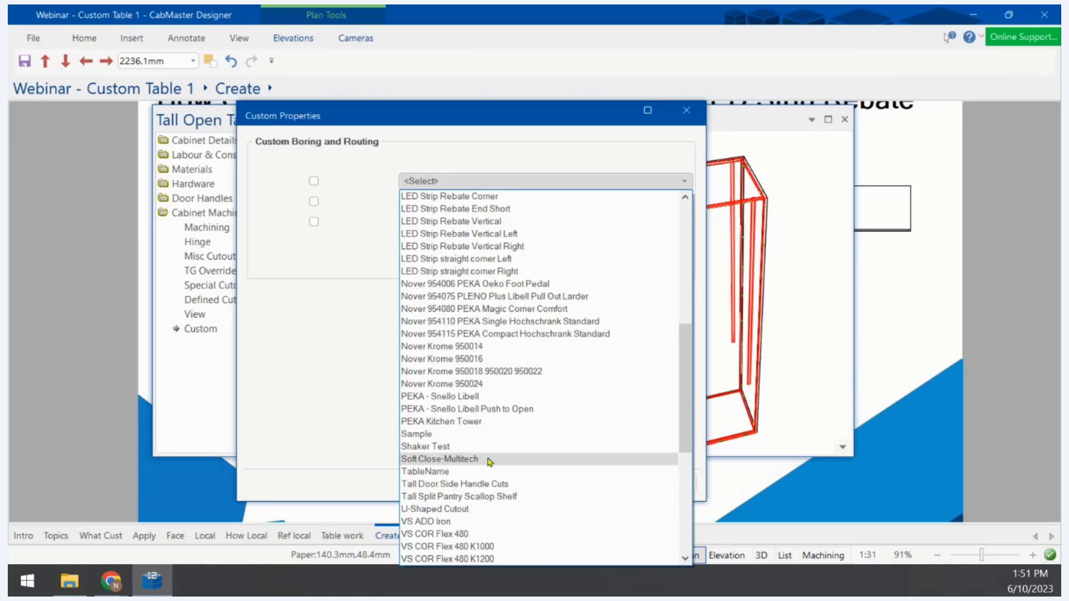
scroll(486, 457, down, 3)
scroll(486, 452, down, 2)
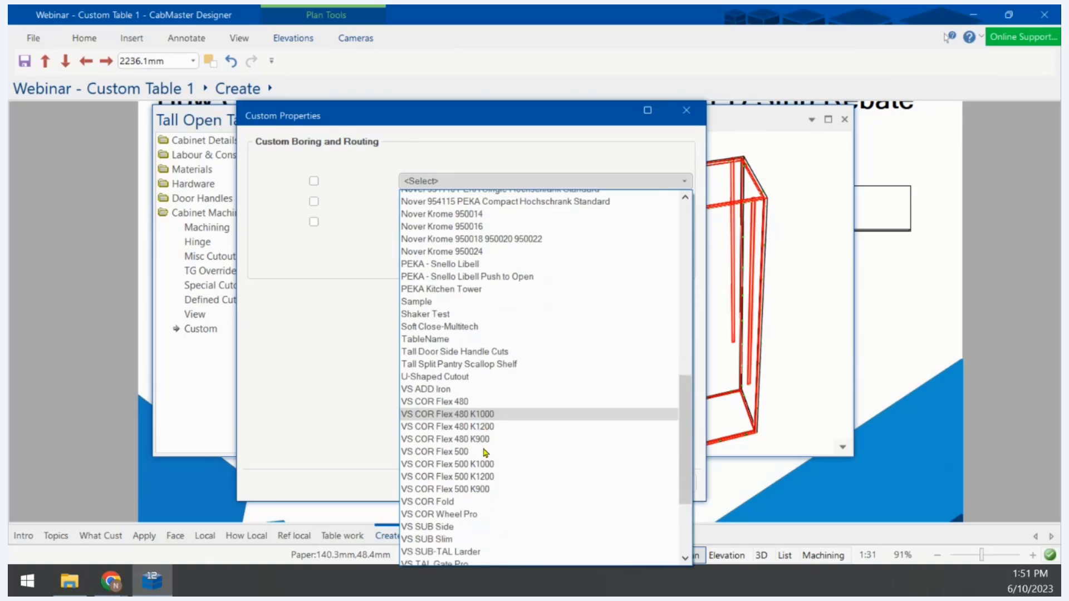
scroll(485, 452, up, 2)
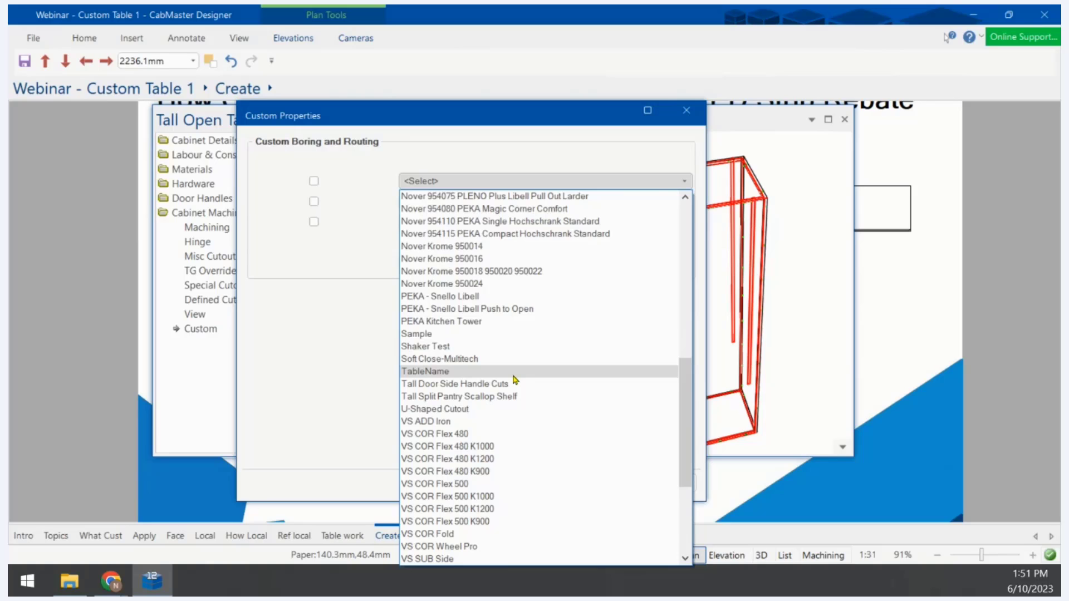
scroll(515, 379, down, 4)
scroll(445, 360, up, 6)
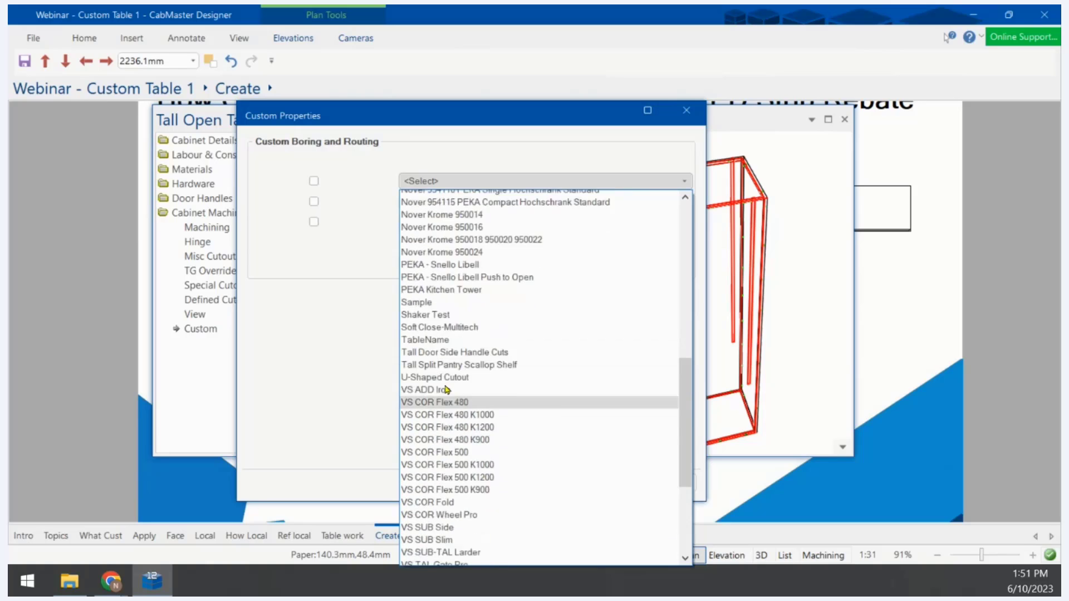
scroll(445, 360, up, 3)
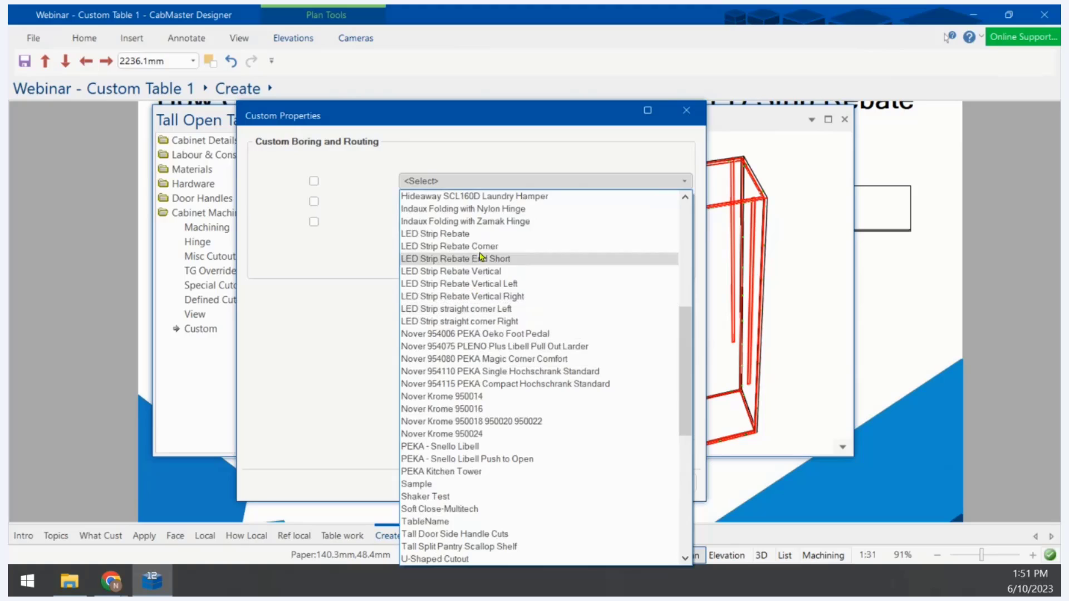
click(451, 234)
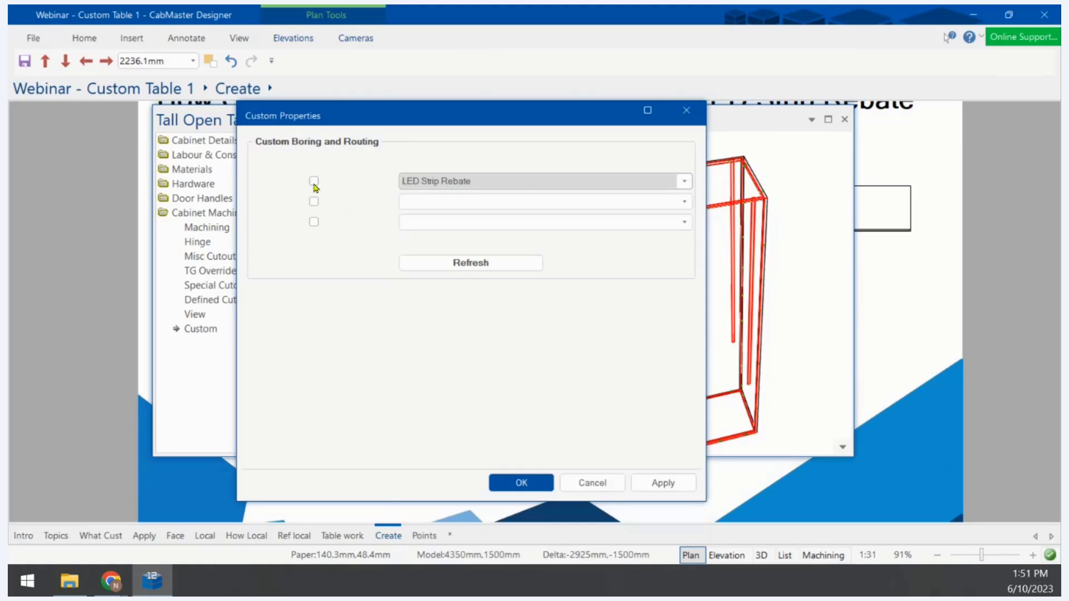
click(314, 184)
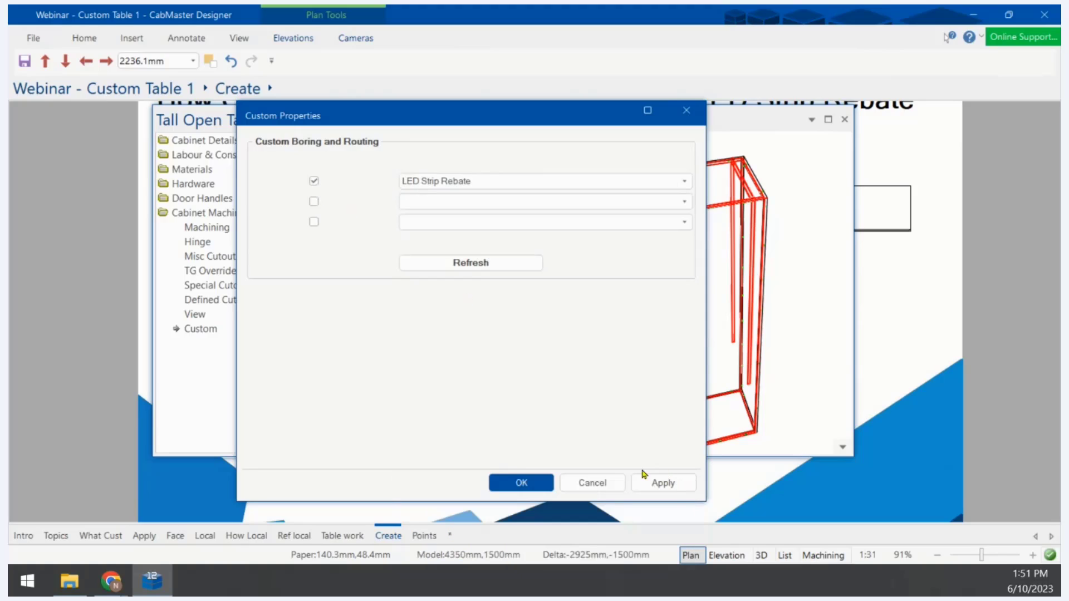
click(646, 478)
click(529, 483)
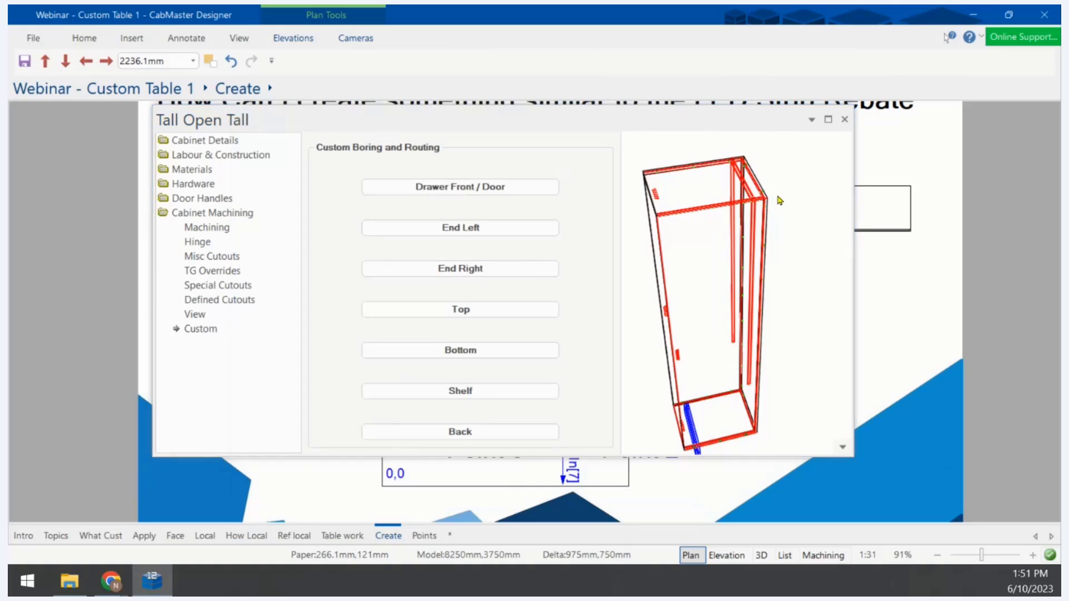
Set the X7 value in the job's local properties to 16mm
key(ctrl+j)
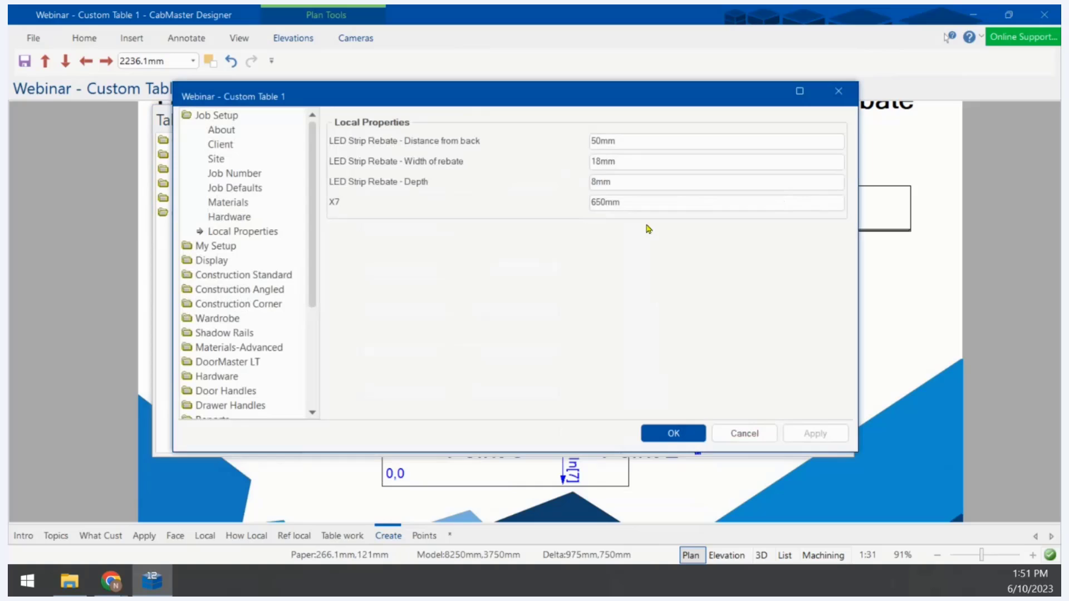
click(634, 201)
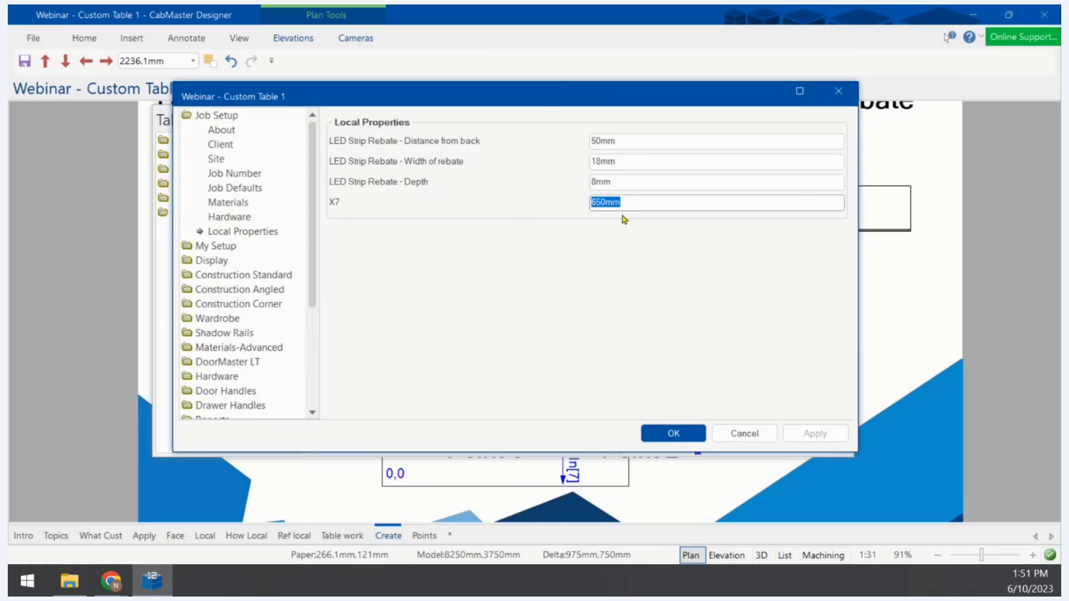
text(16mm)
Set the LED Strip Rebate distance from back to 350mm and its depth to 12mm, and apply the job's local properties
click(621, 140)
drag(621, 141, 574, 143)
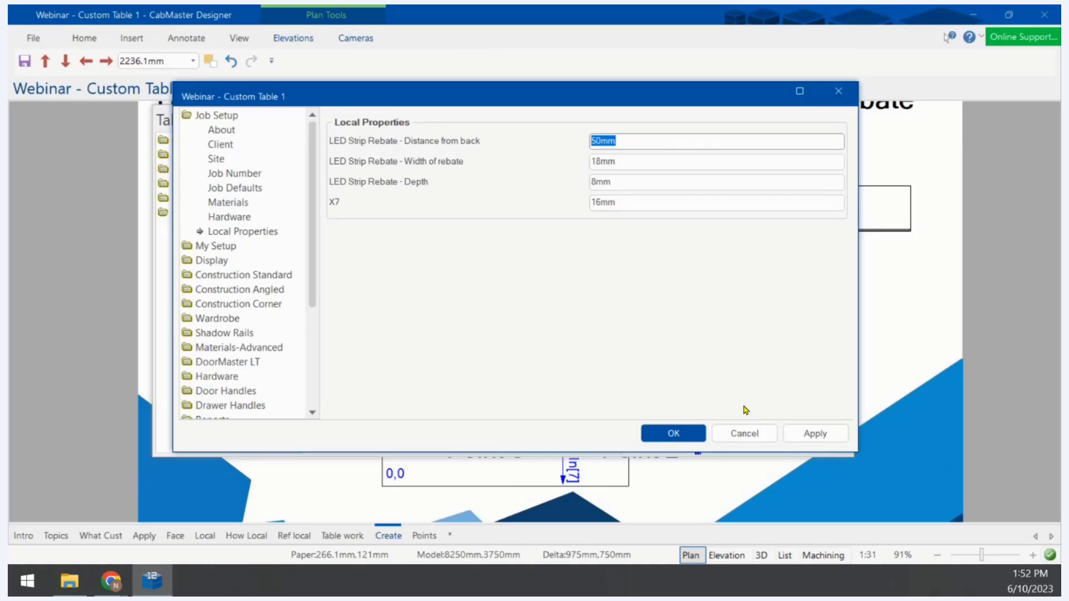
text(350)
drag(622, 183, 504, 185)
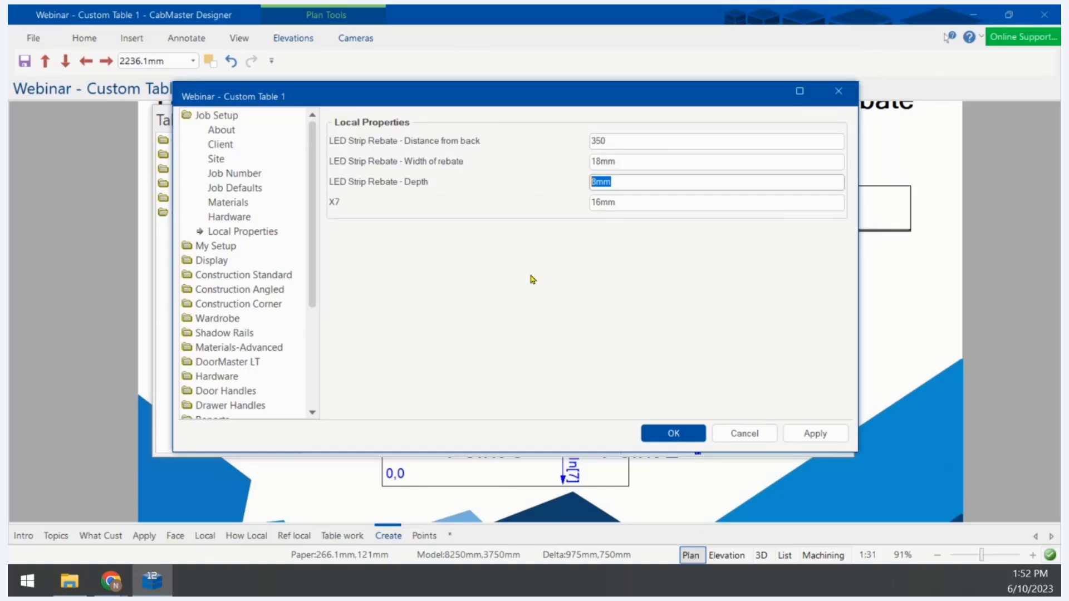
text(12)
key(Tab)
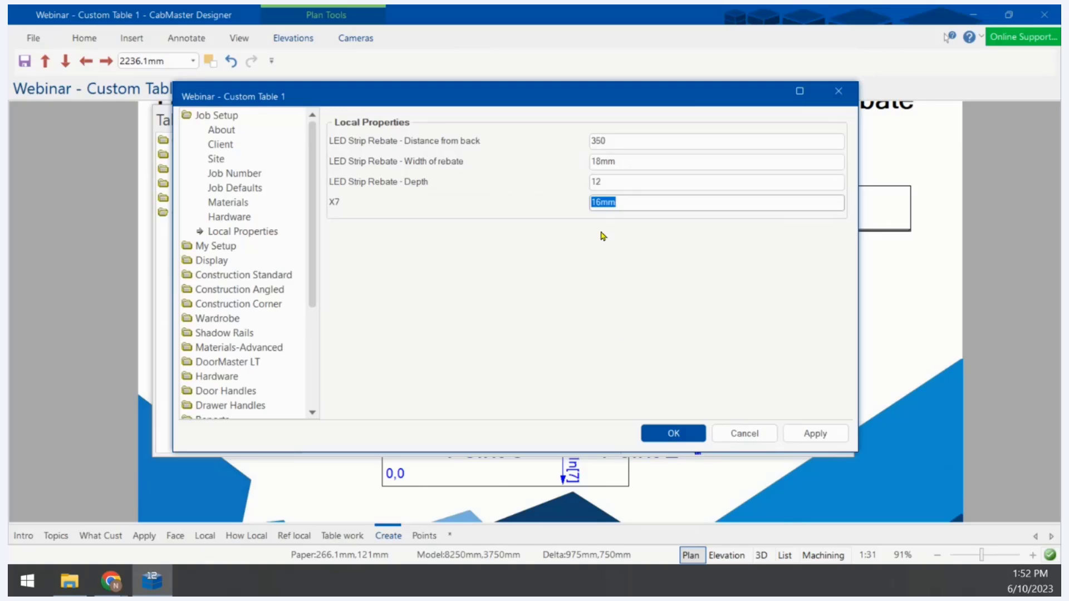
click(618, 183)
text(2mm)
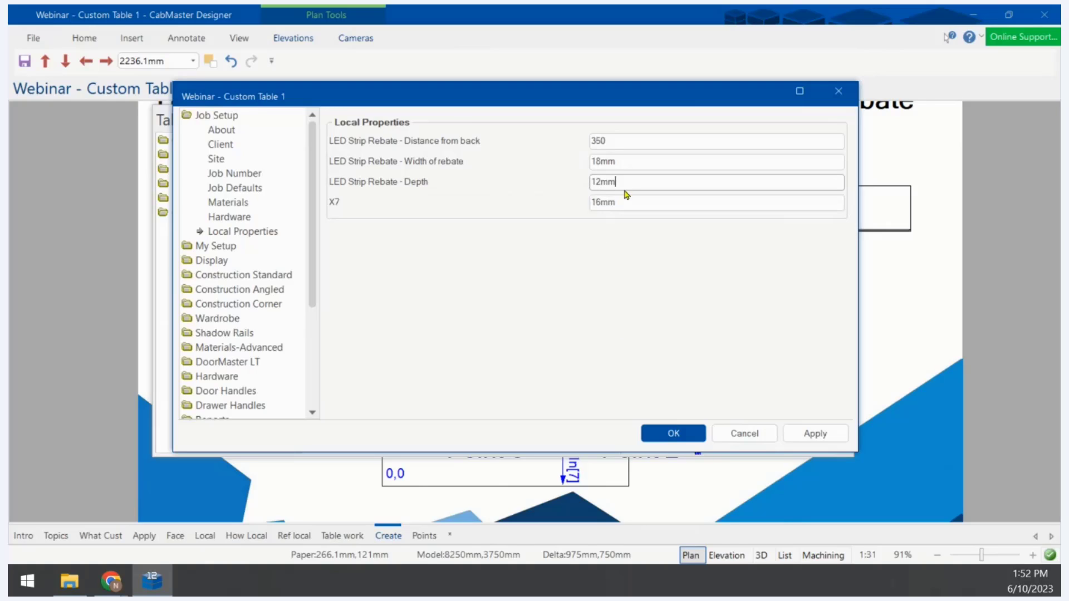
click(634, 143)
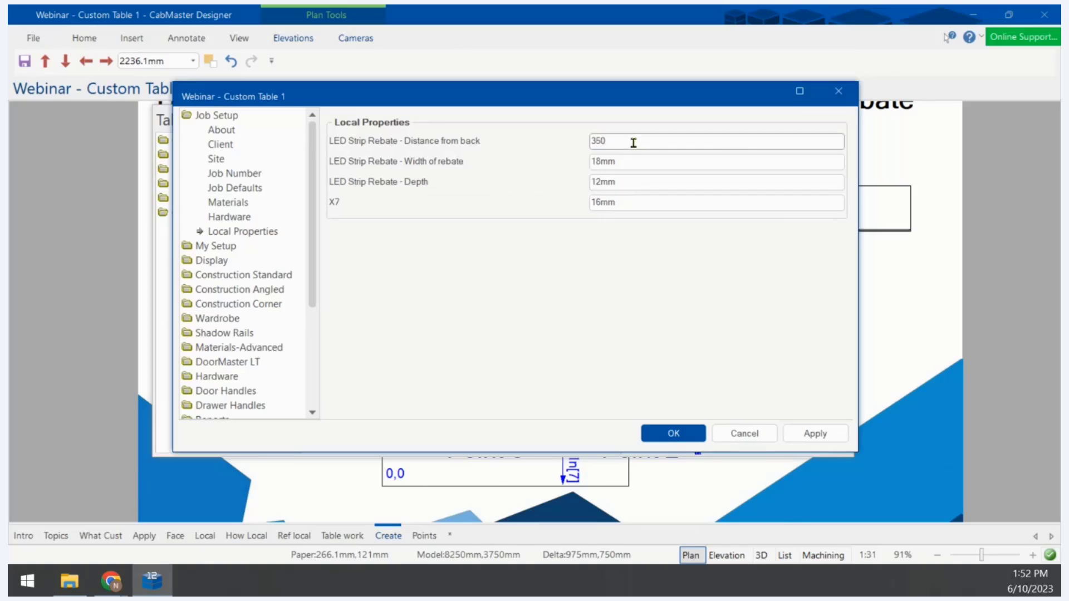
text(mm)
click(833, 433)
click(675, 433)
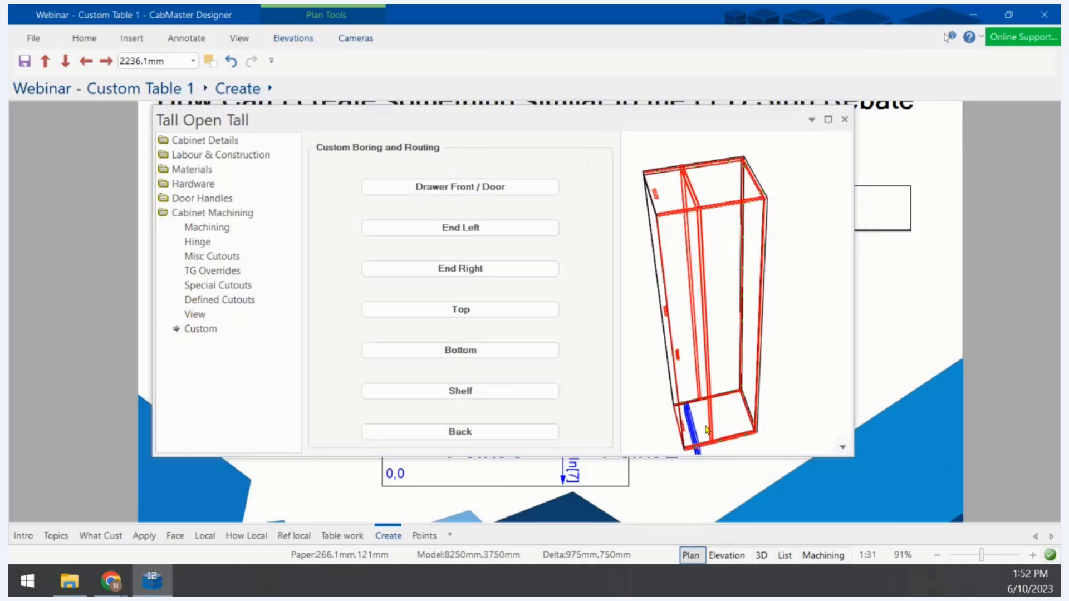
Orbit the cabinet preview to check the rebates, and display the machining view of the End Right panel
drag(721, 361, 811, 298)
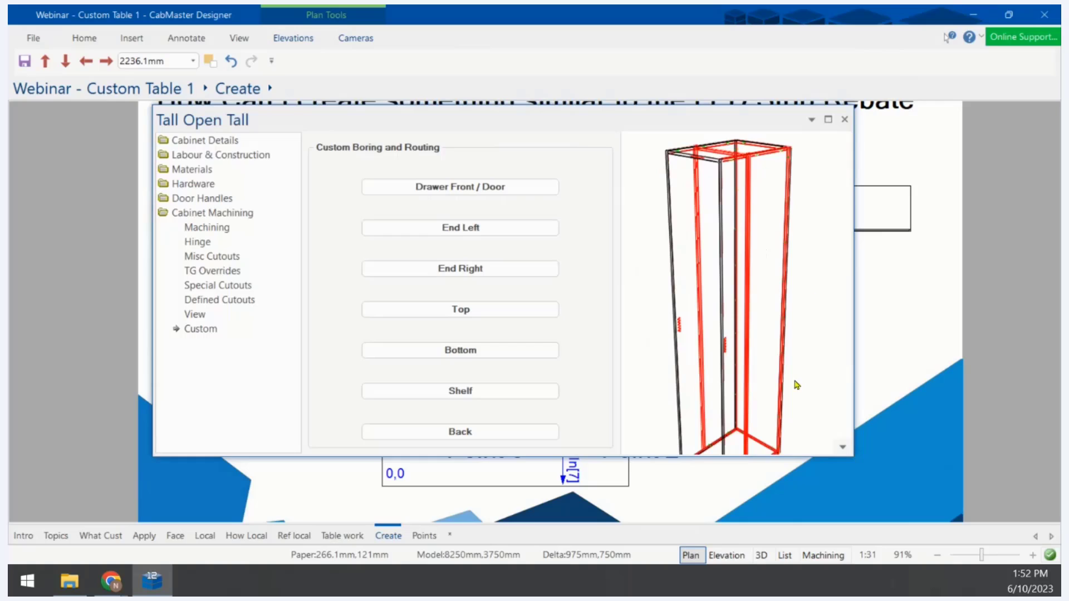
right_click(845, 445)
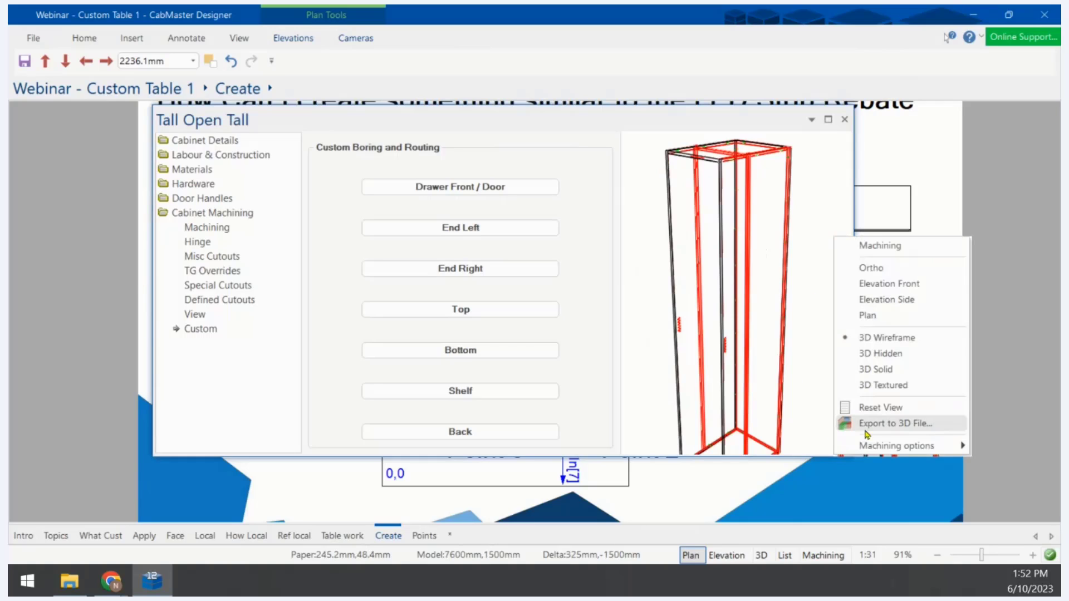
click(878, 245)
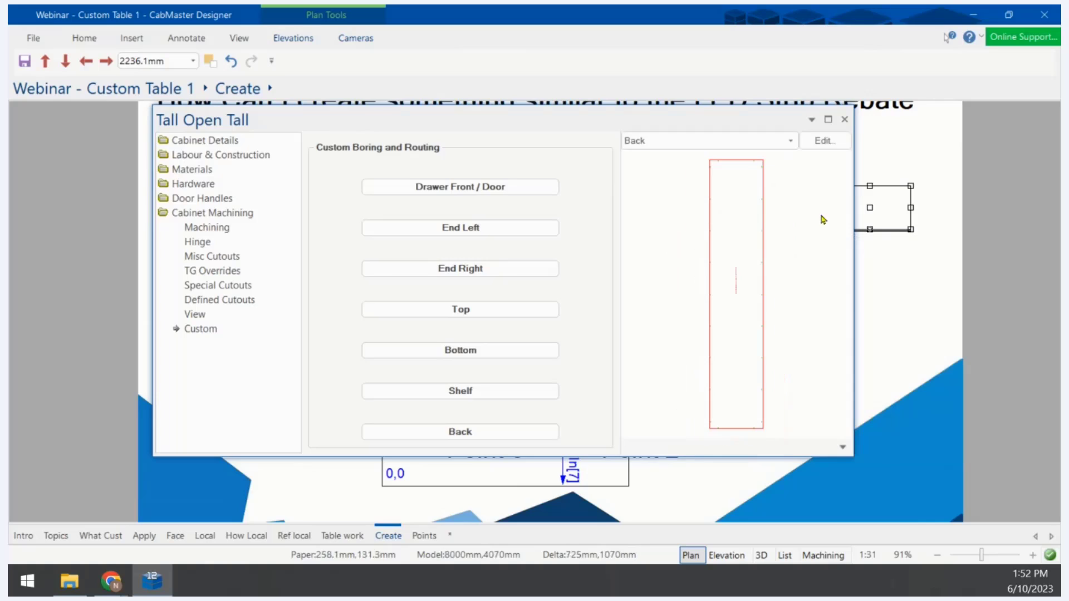
click(699, 139)
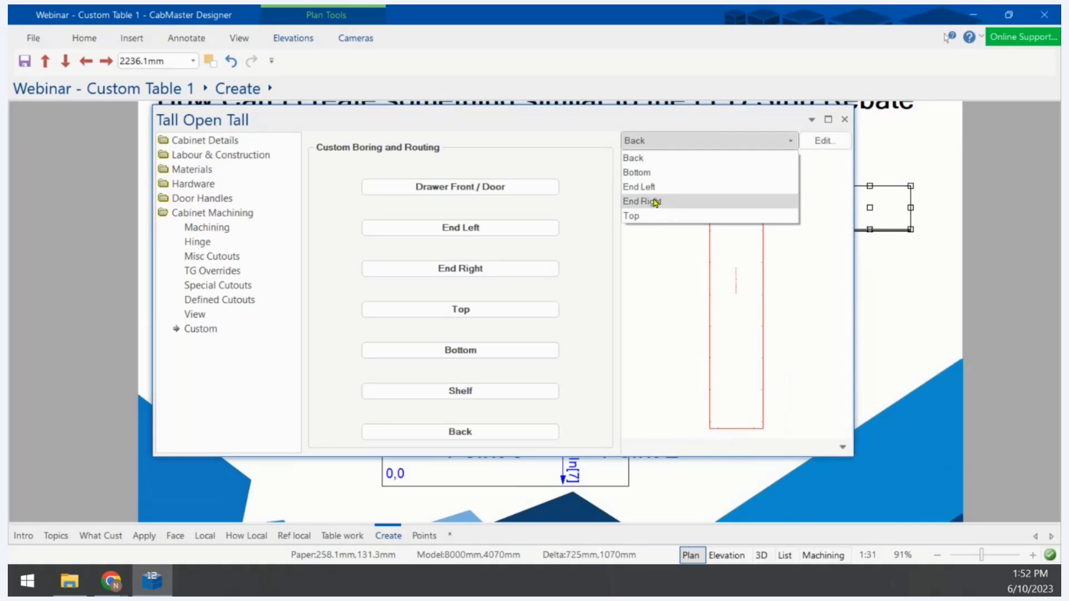
click(656, 201)
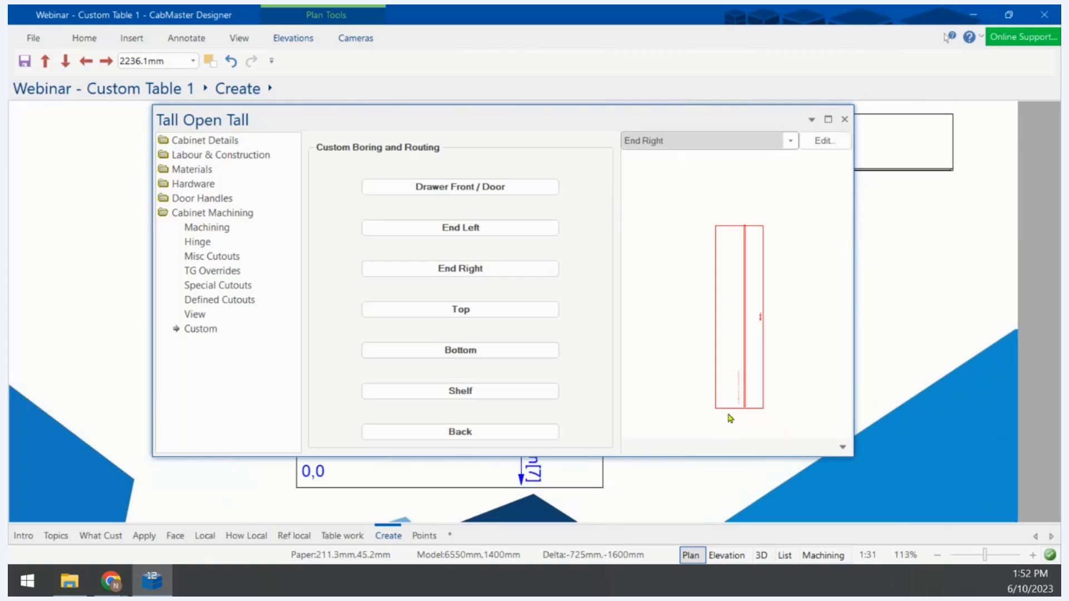
Examine the position and depth of the rebate's lower edge on the right end, and close the cabinet's properties
scroll(734, 379, up, 5)
scroll(727, 359, down, 4)
scroll(744, 405, up, 4)
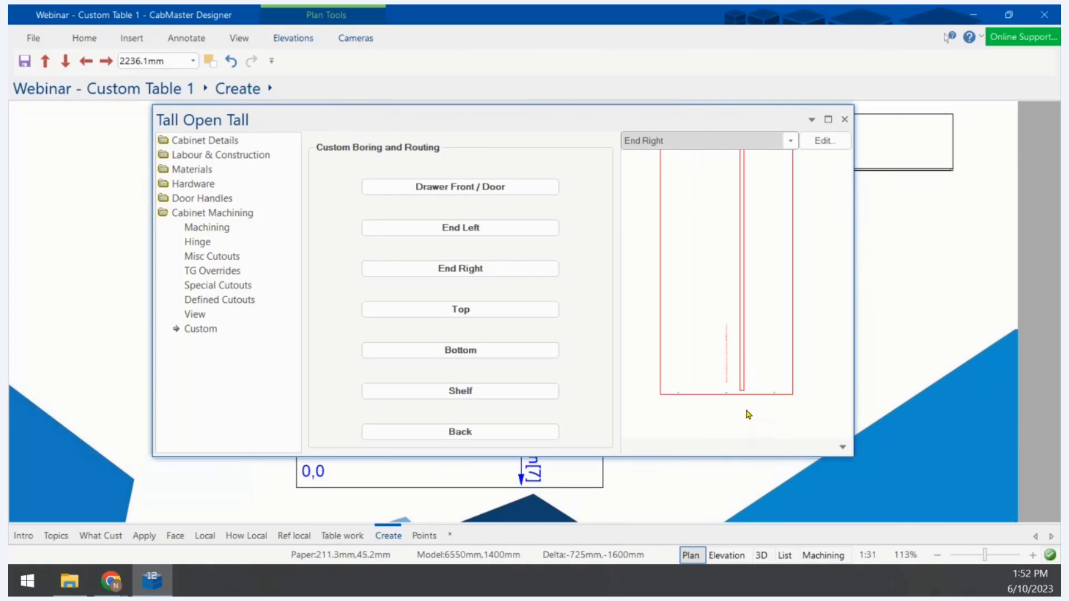
scroll(742, 378, up, 4)
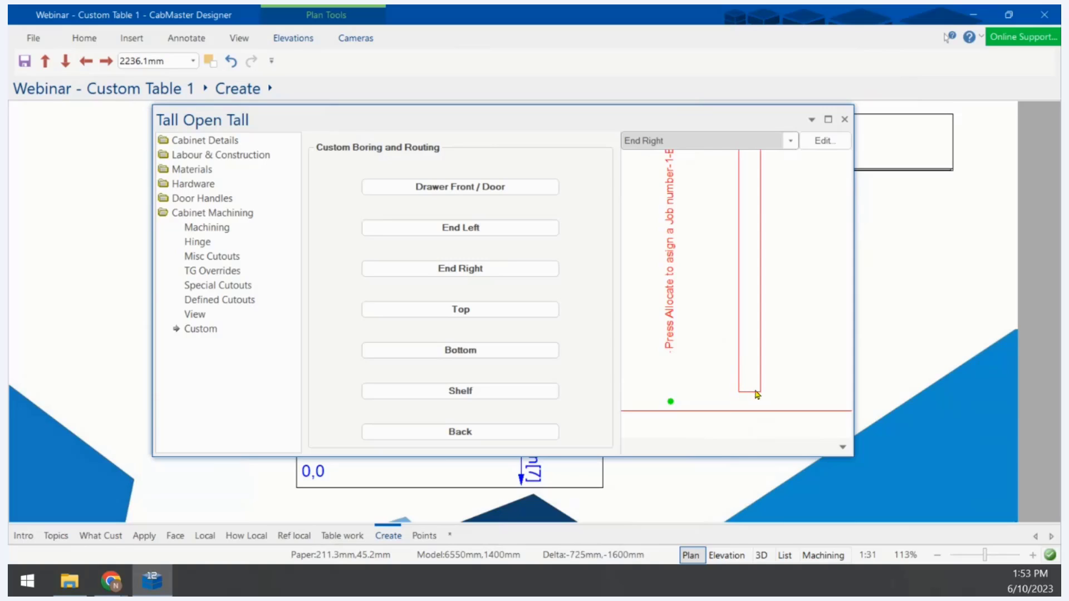
click(758, 392)
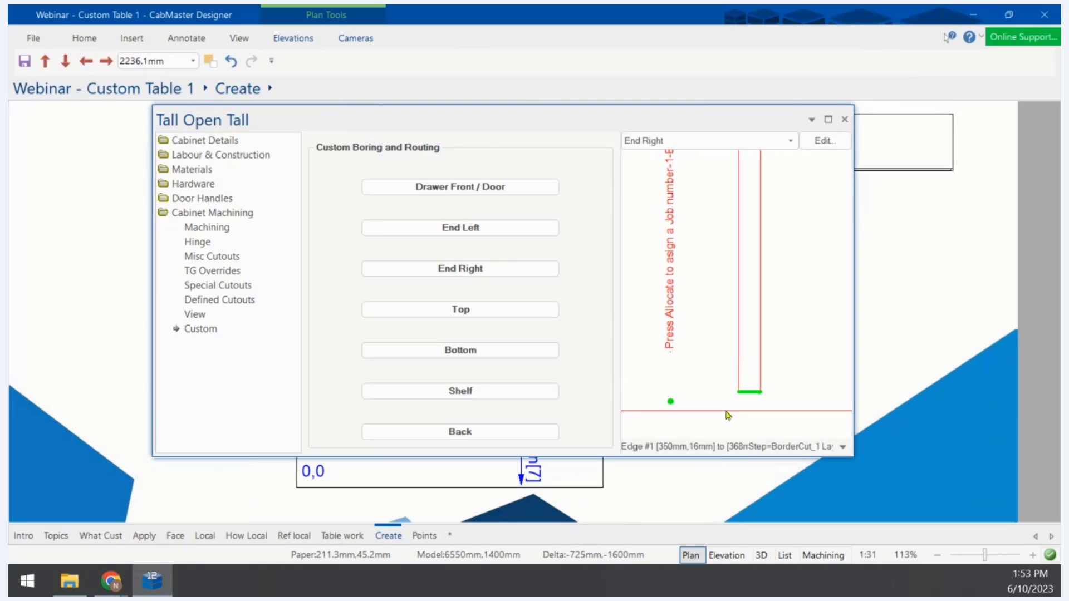
click(828, 119)
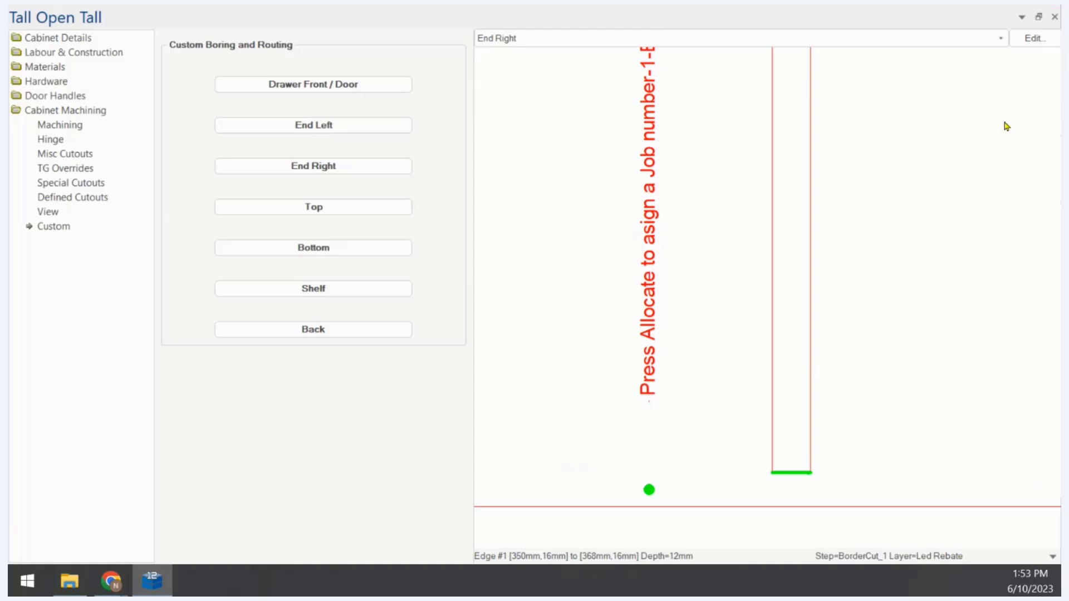
click(1055, 17)
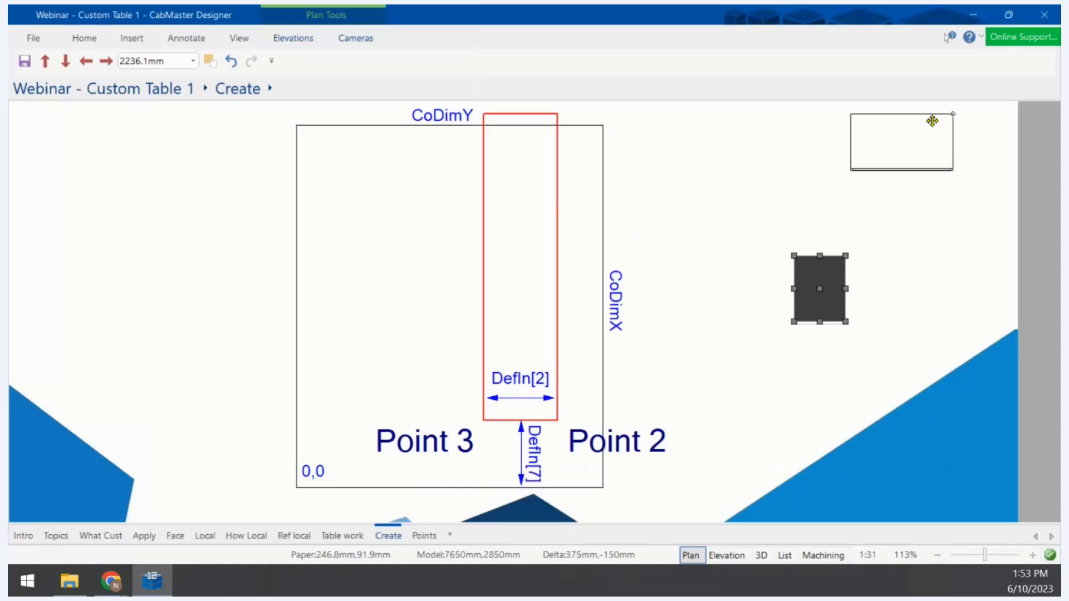
Switch to File Explorer and review the Led Rebate layer entries in the LED Strip Rebate End Short table
click(61, 593)
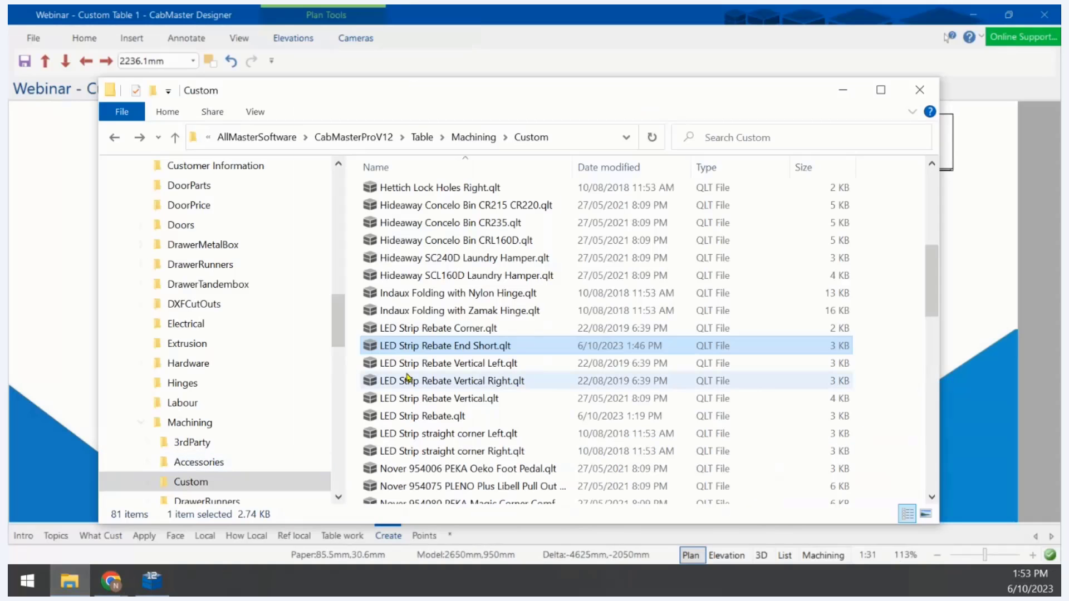
double_click(450, 345)
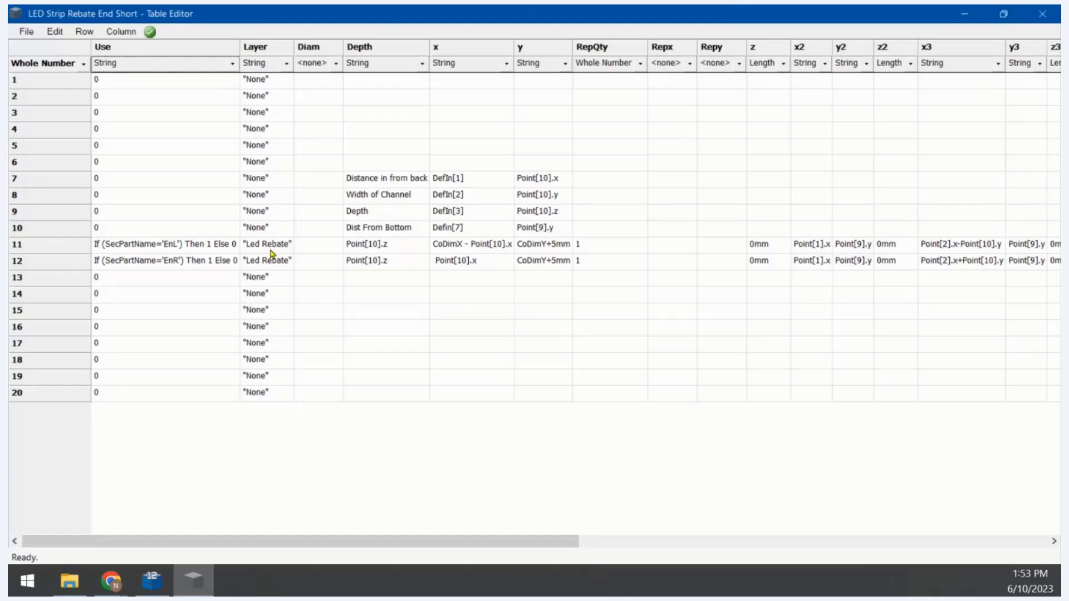
click(268, 250)
click(270, 259)
click(270, 259)
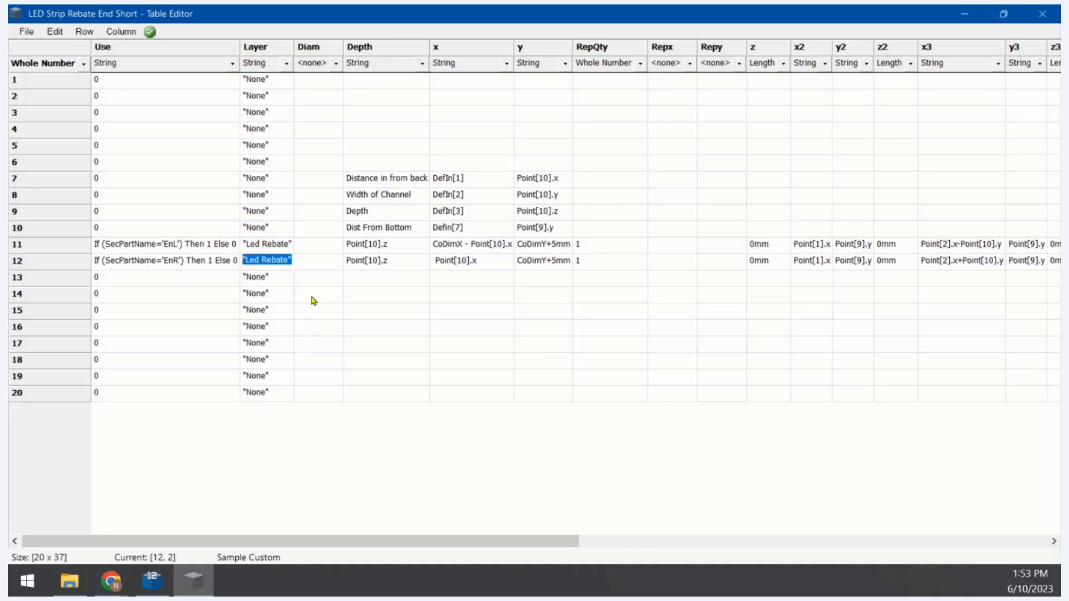
click(1036, 12)
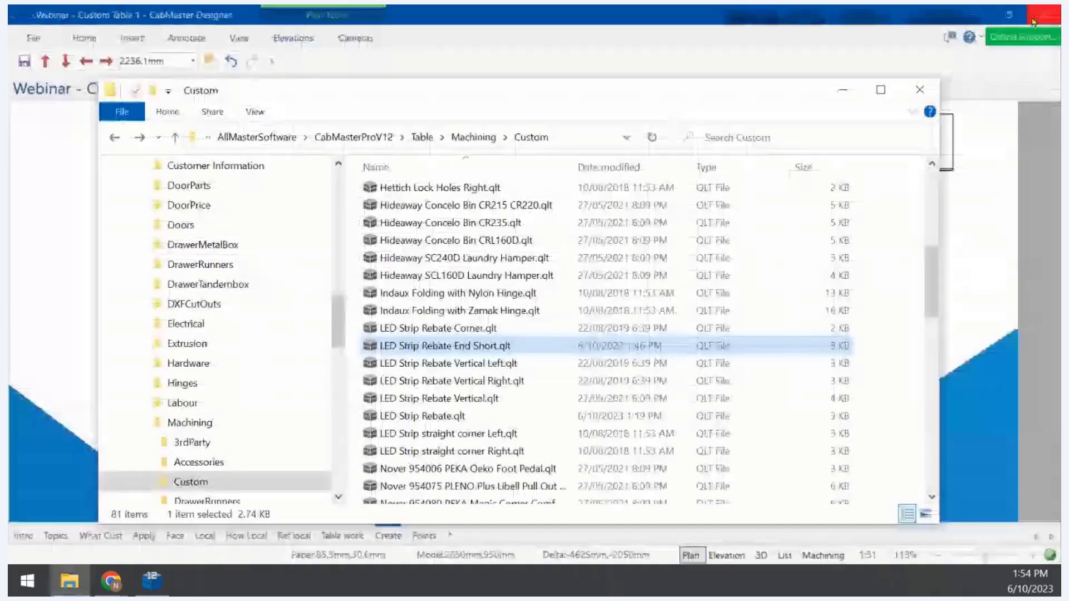
Review the boring rows in the Daisy Catch table, and browse the rest of the Custom machining tables
scroll(439, 228, up, 5)
scroll(440, 227, up, 1)
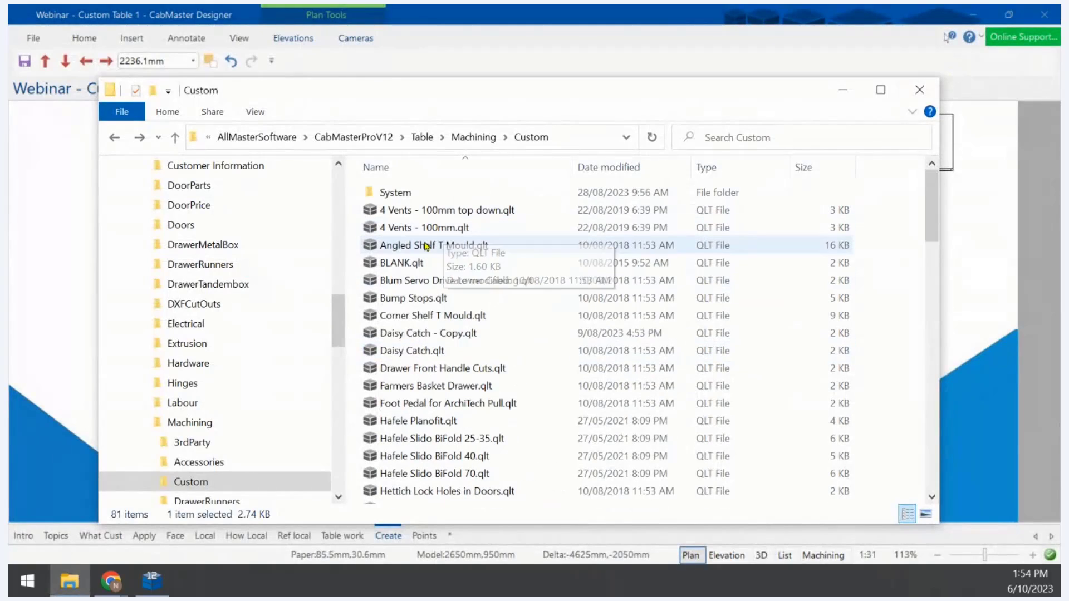
double_click(407, 352)
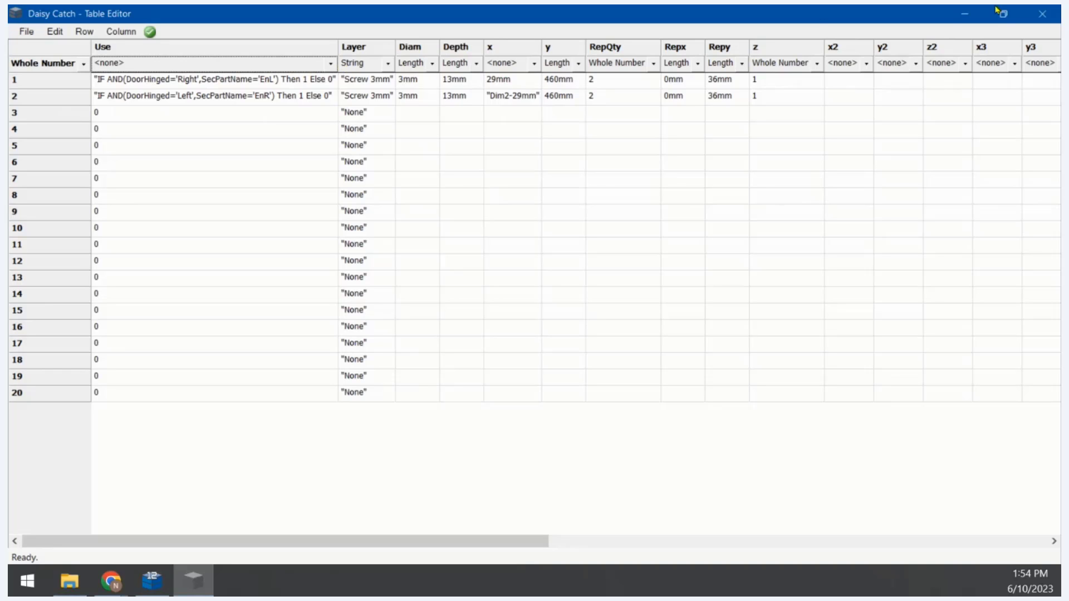
click(1043, 12)
scroll(421, 404, down, 15)
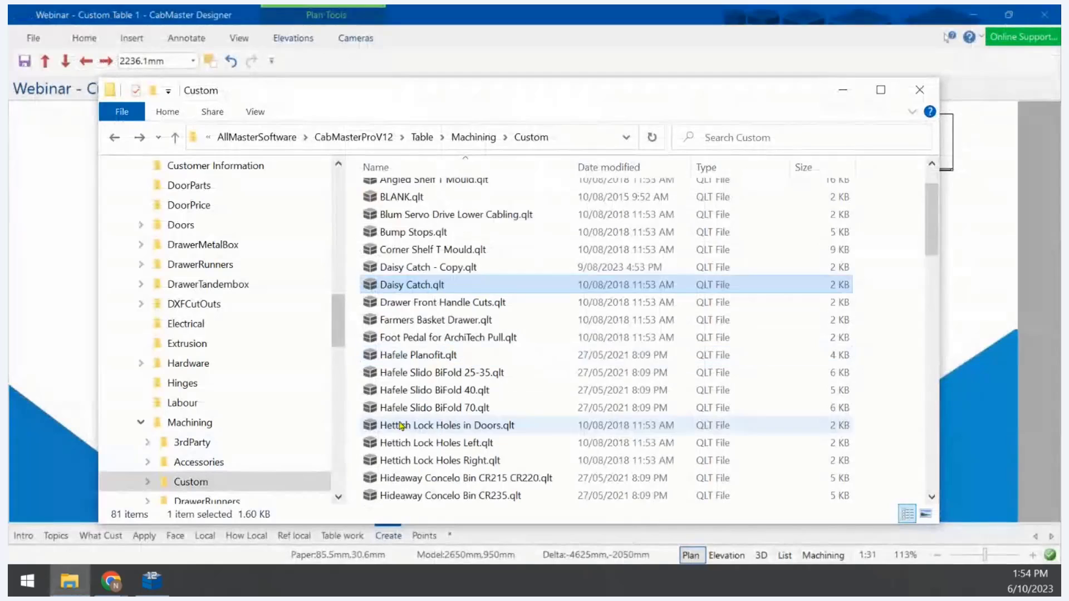
scroll(421, 404, down, 5)
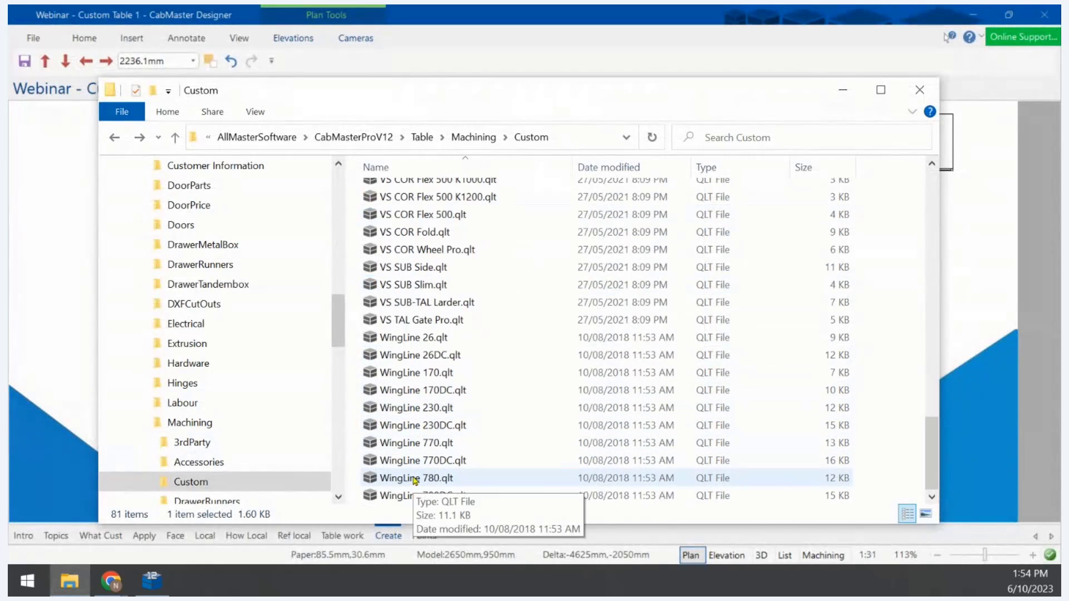
Open the WingLine 770DC custom machining table, maximize its window, and narrow the Use column
double_click(422, 461)
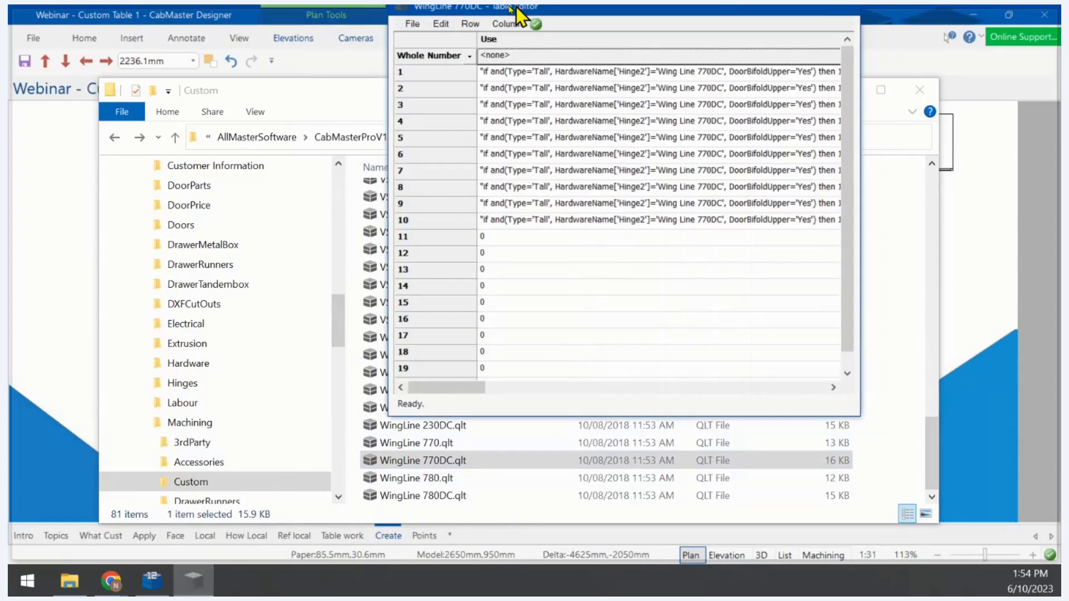
double_click(513, 11)
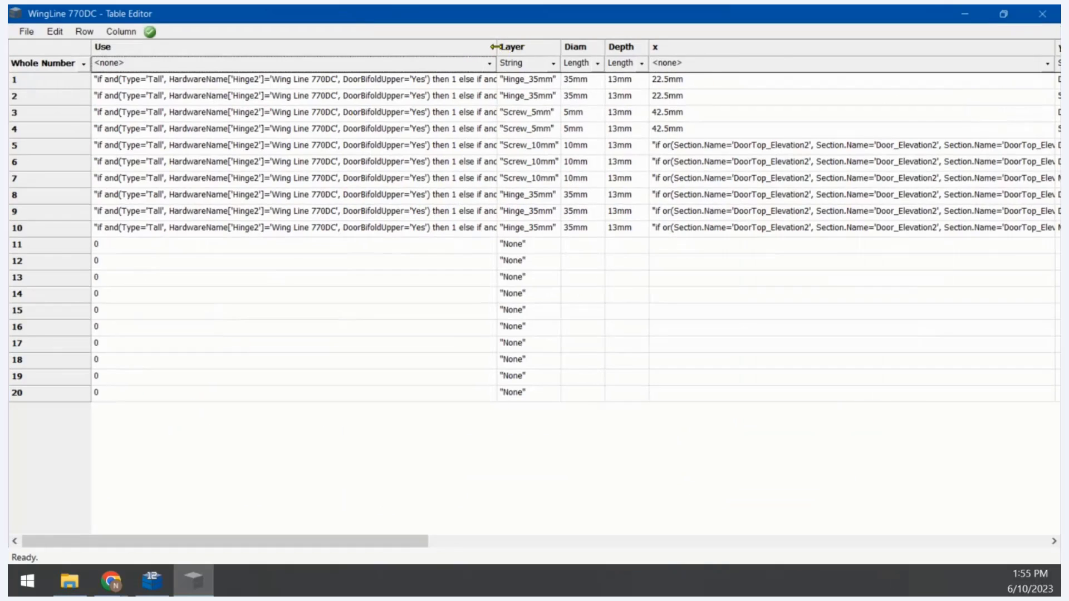
drag(494, 47, 274, 159)
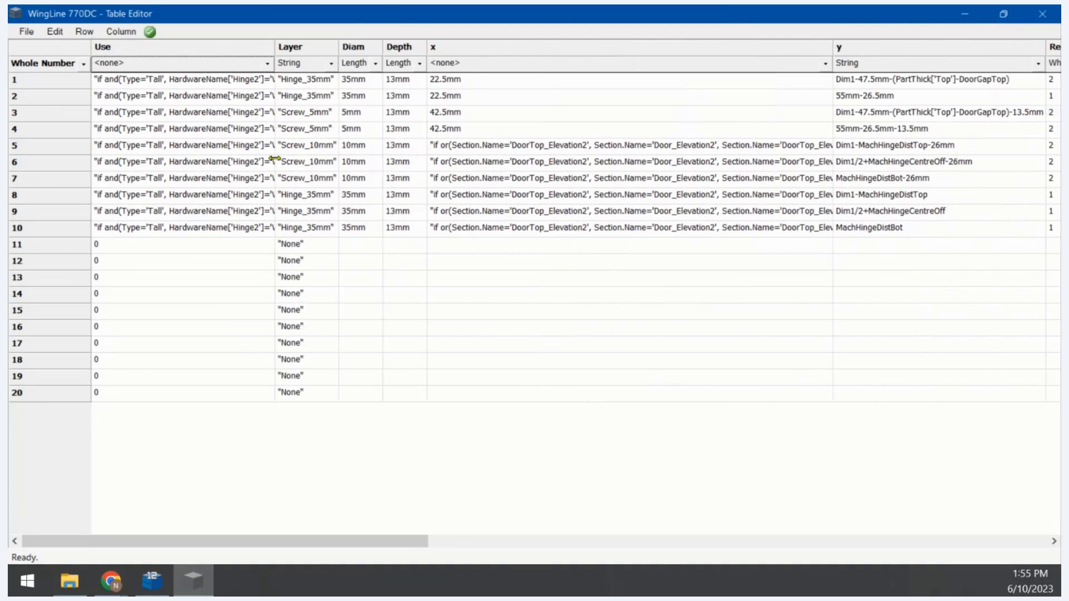
Widen the x column of the WingLine 770DC table and examine the full x formula in row 7
click(831, 49)
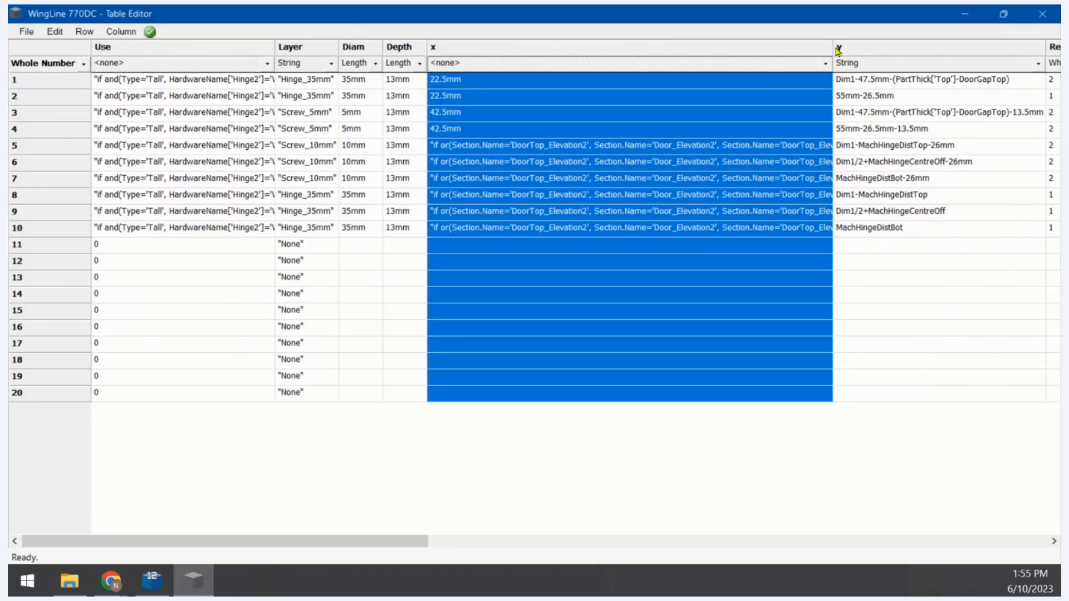
drag(833, 47, 1049, 55)
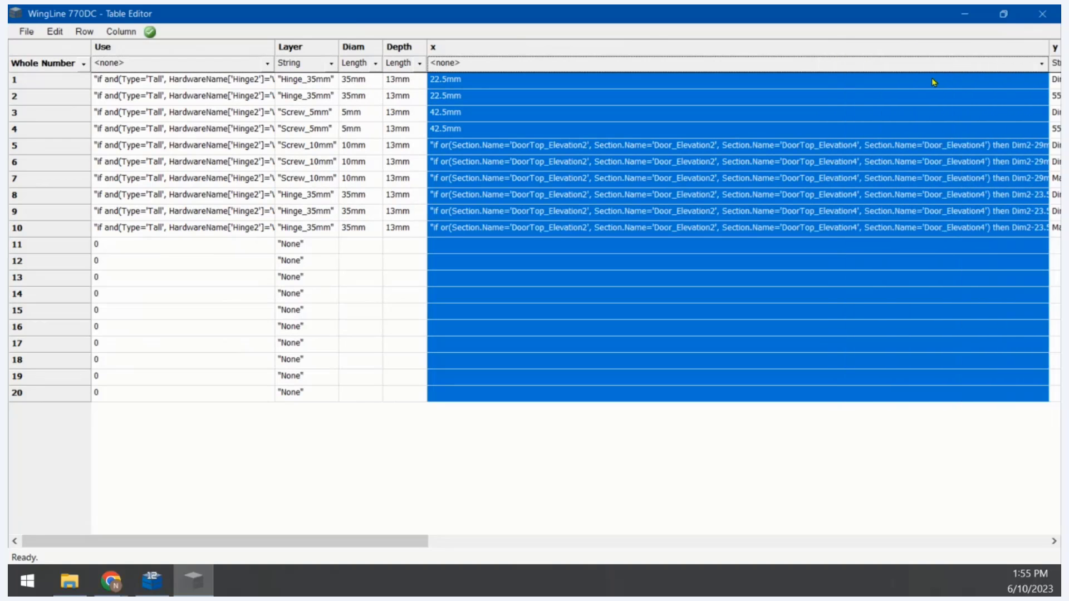
double_click(718, 185)
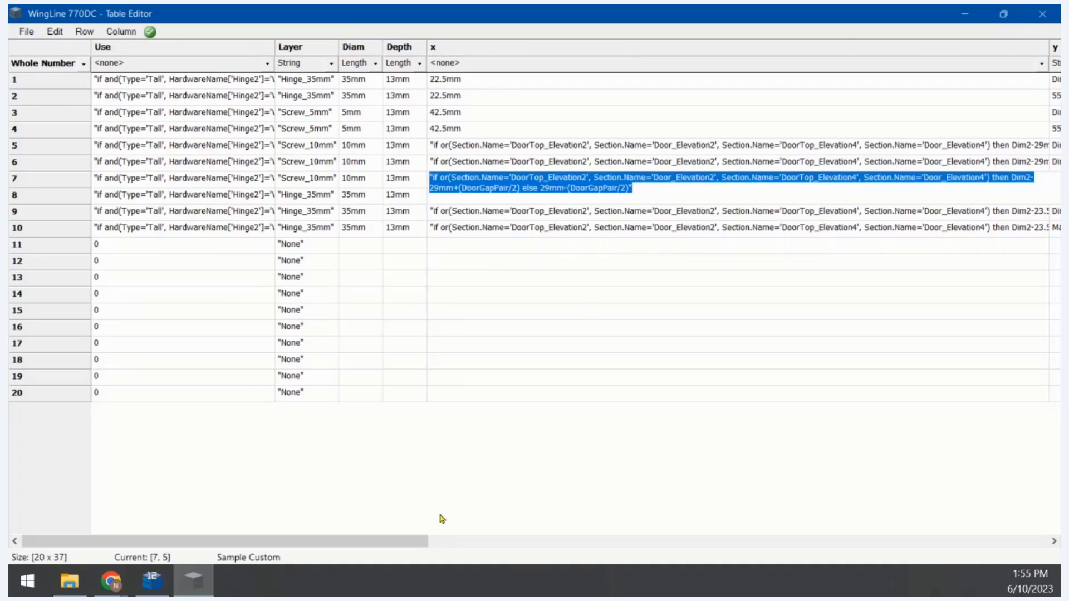
Review the y and RepQty columns of the WingLine 770DC table, and close the table and the Custom folder window
drag(422, 536, 471, 544)
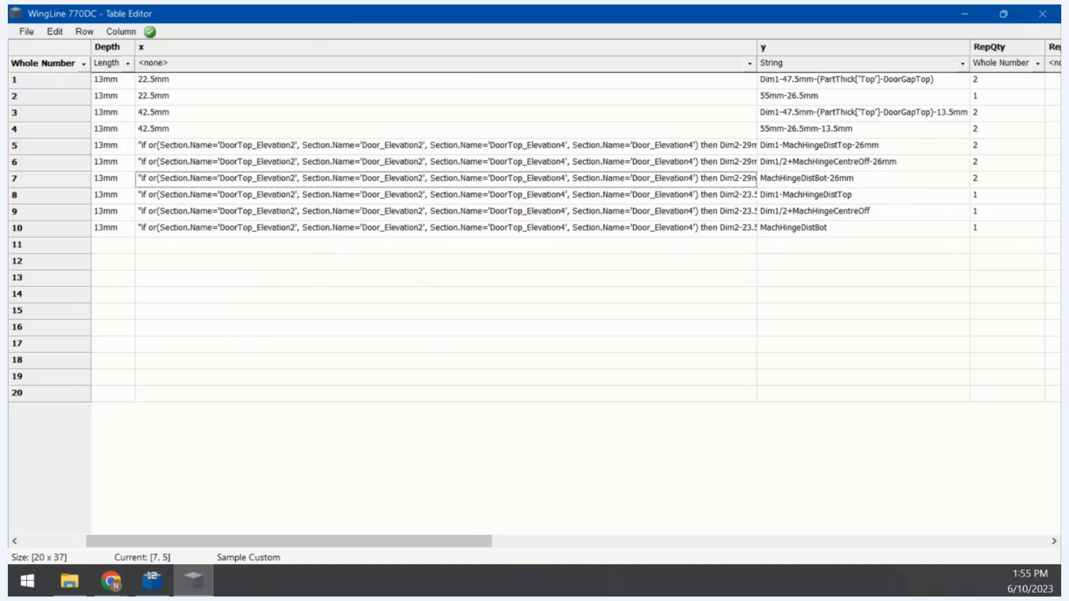
click(1038, 17)
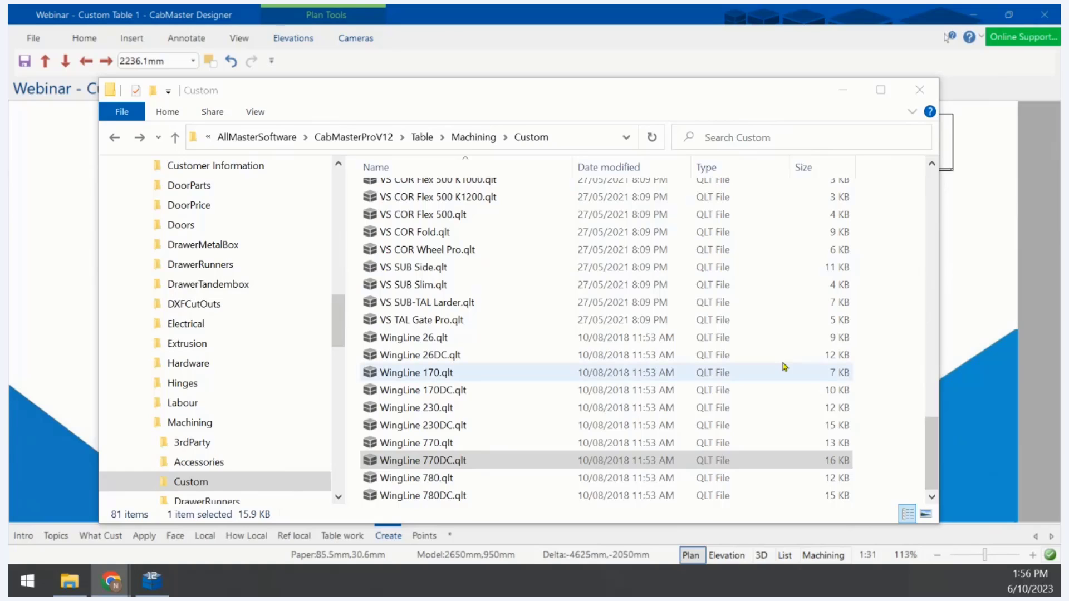
click(918, 90)
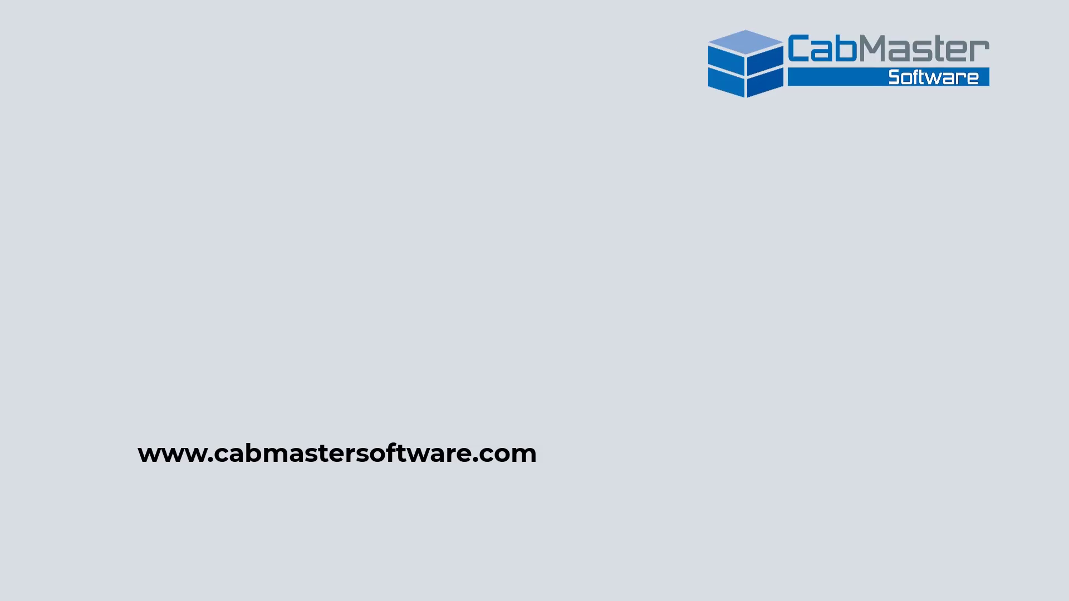